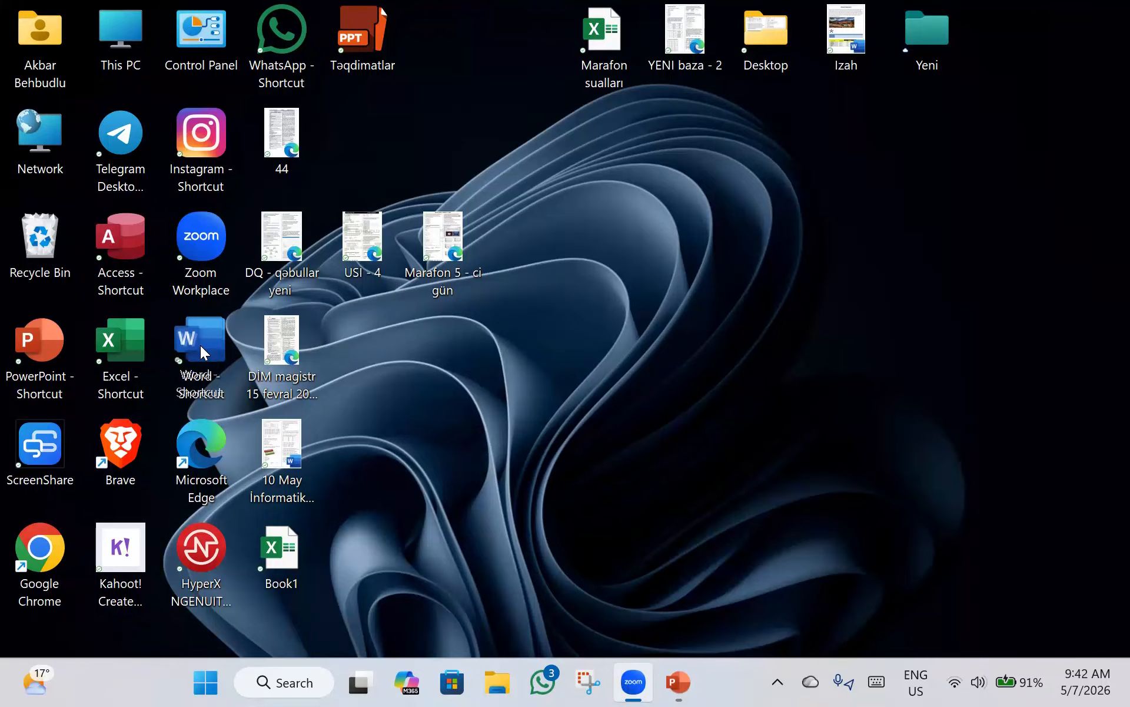
# - Rearrange the desktop shortcuts and move the Book1 file to the desktop's top-right corner
pyautogui.click(200, 345)
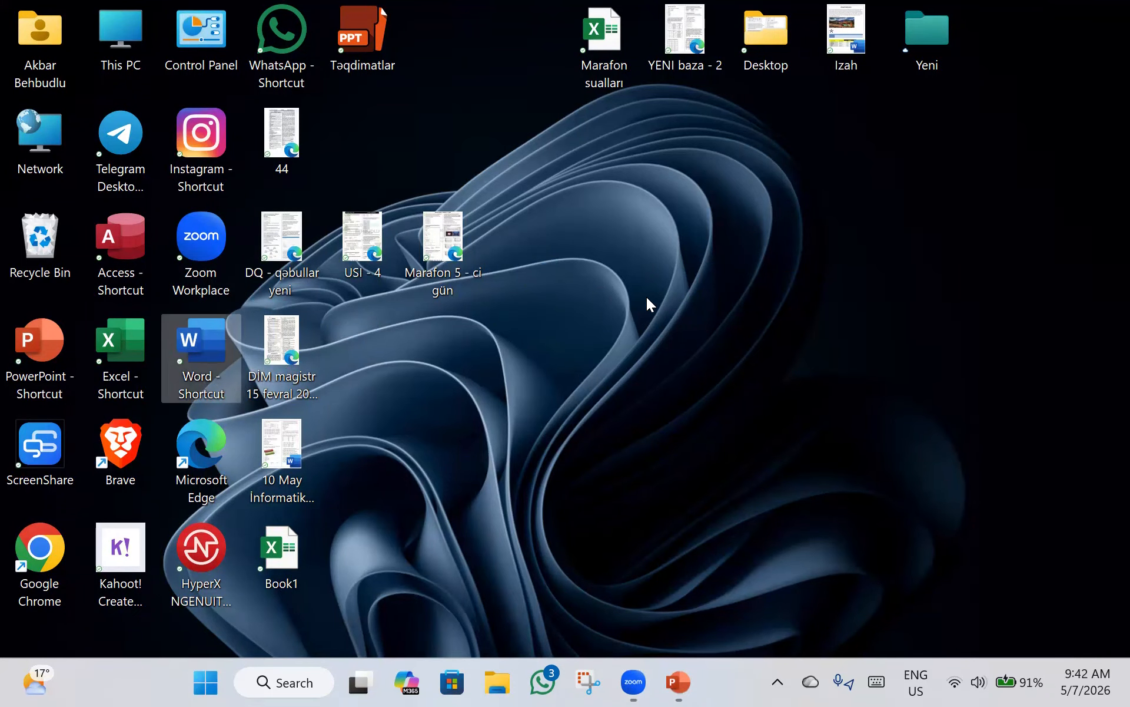
pyautogui.moveTo(126, 353); pyautogui.dragTo(666, 335)
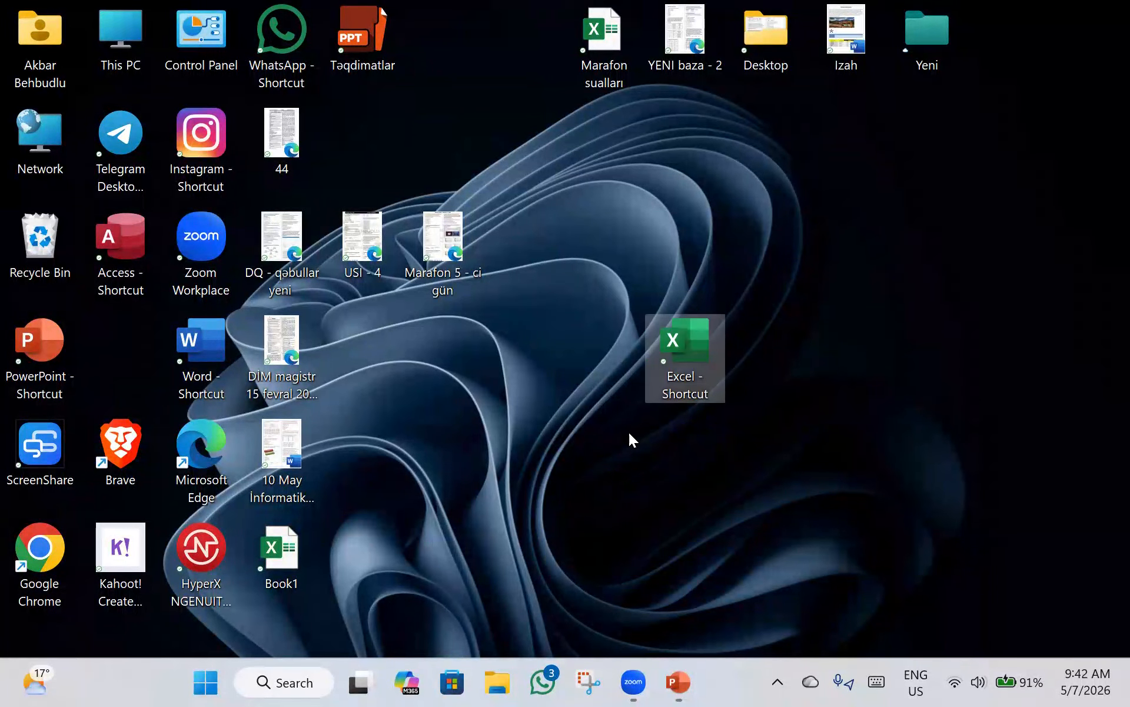
pyautogui.doubleClick(697, 341)
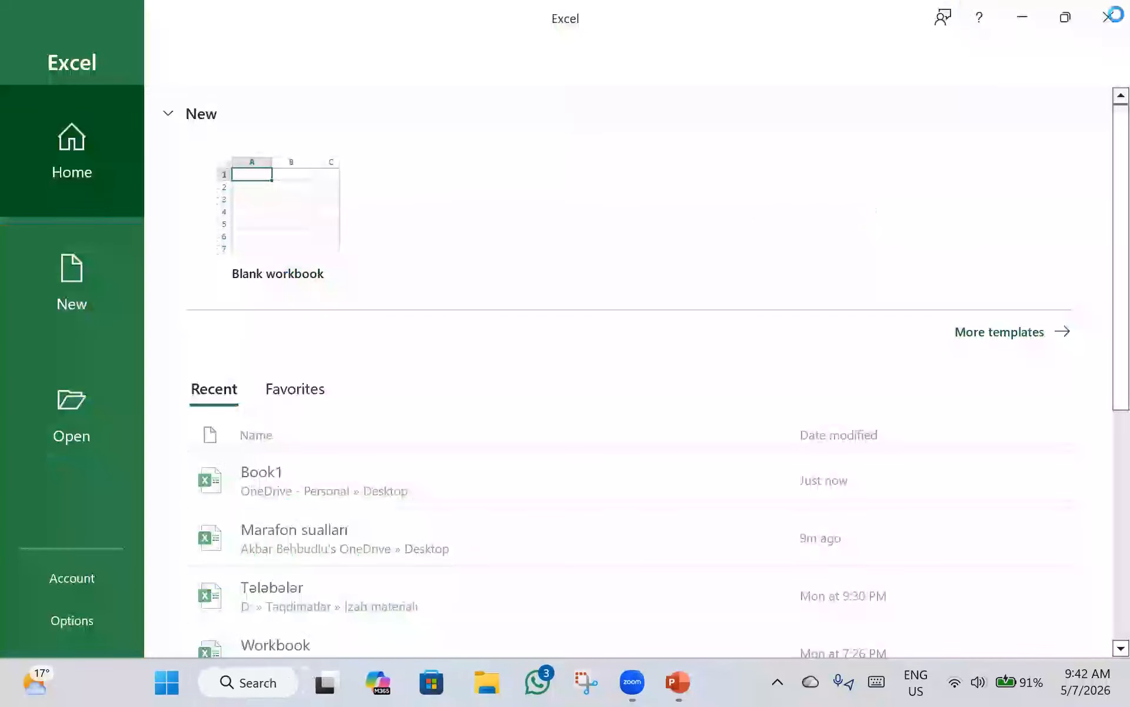
pyautogui.click(1111, 14)
pyautogui.moveTo(682, 341); pyautogui.dragTo(127, 331)
pyautogui.moveTo(261, 570); pyautogui.dragTo(989, 114)
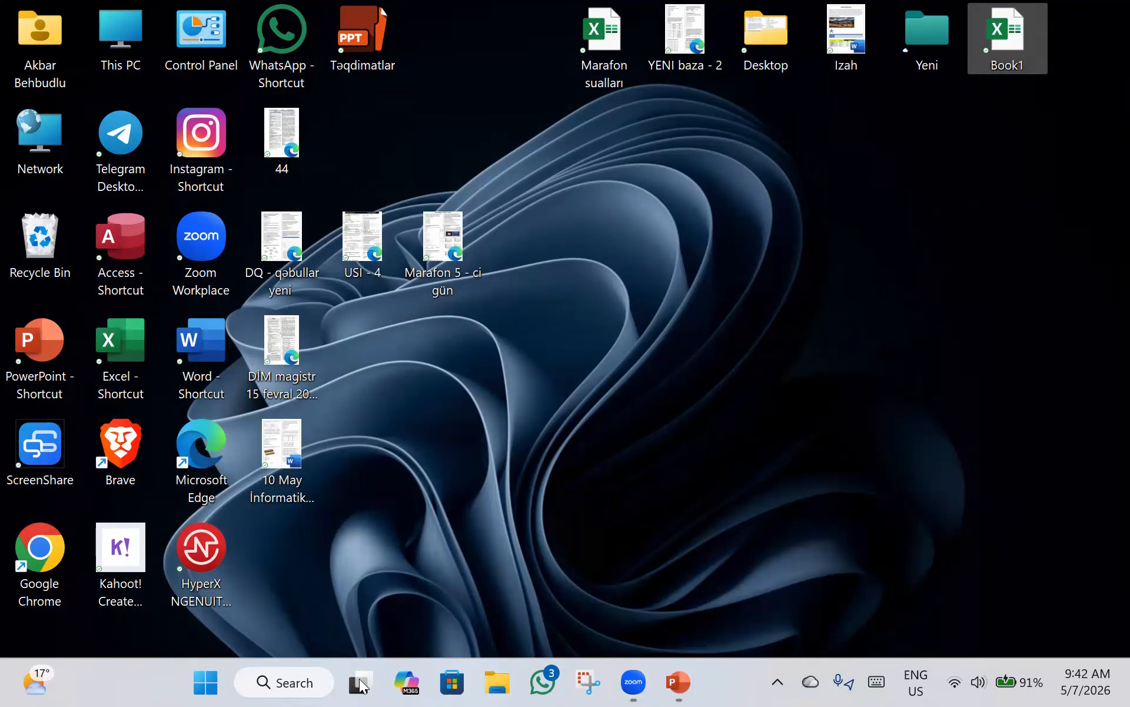
# - Launch Excel by searching 'exc', restore its window, and create a blank workbook
pyautogui.click(216, 684)
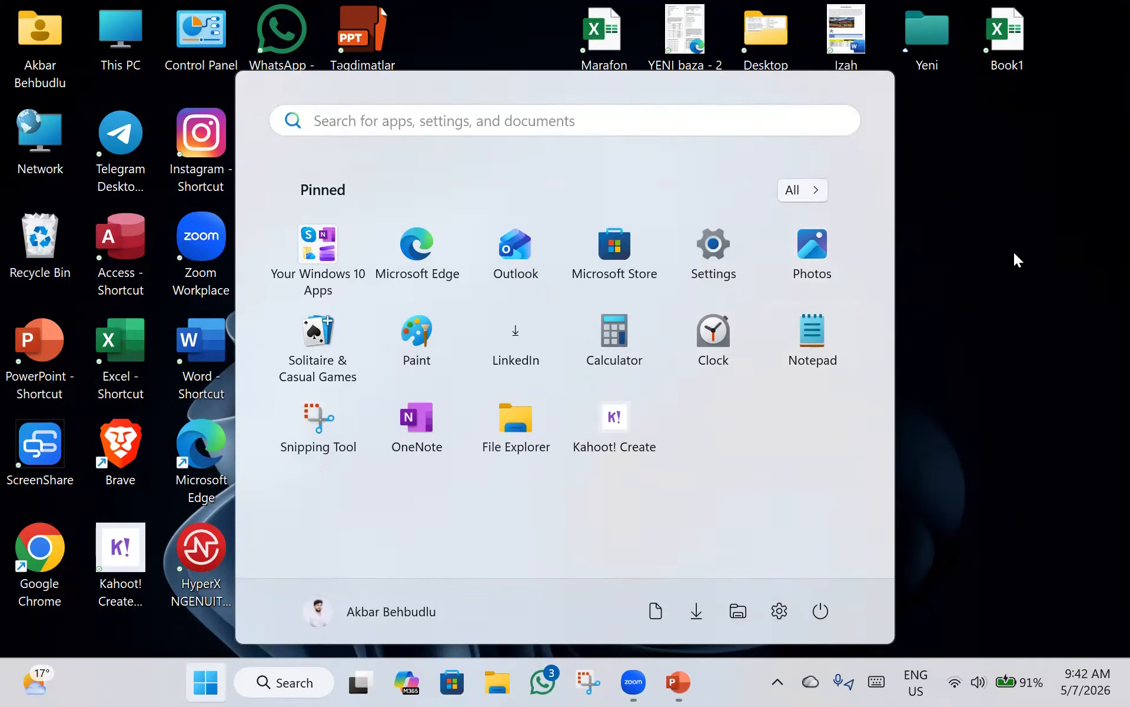
pyautogui.click(1014, 258)
pyautogui.click(305, 684)
pyautogui.write('exc')
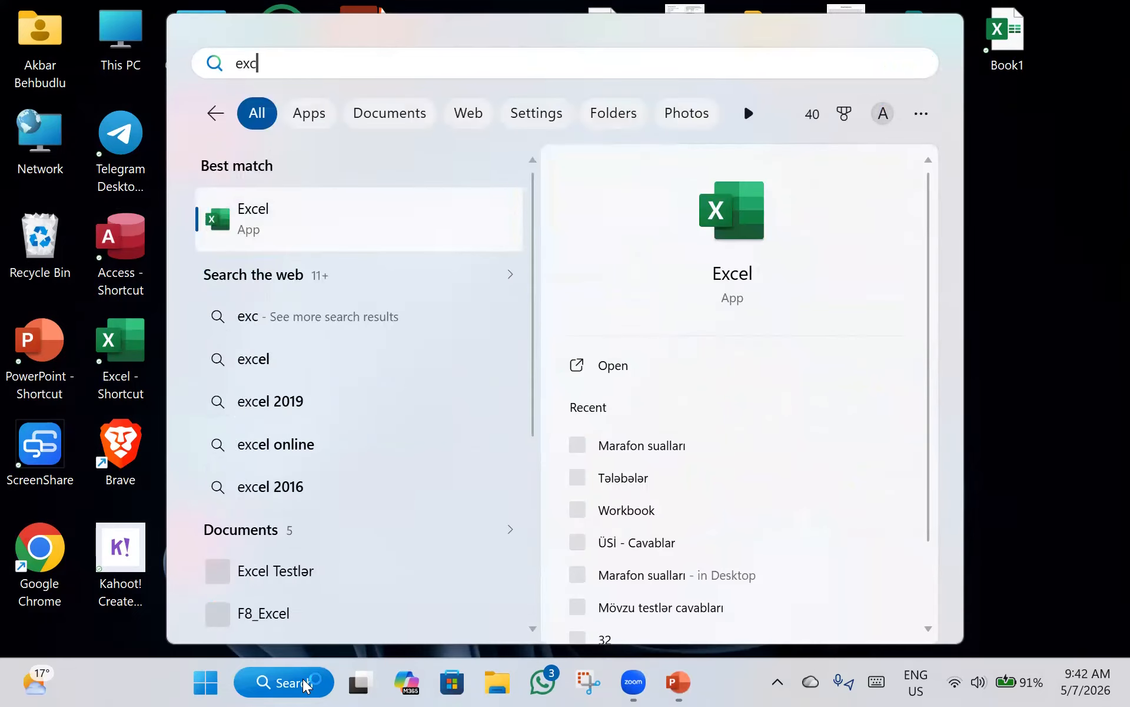
pyautogui.click(564, 375)
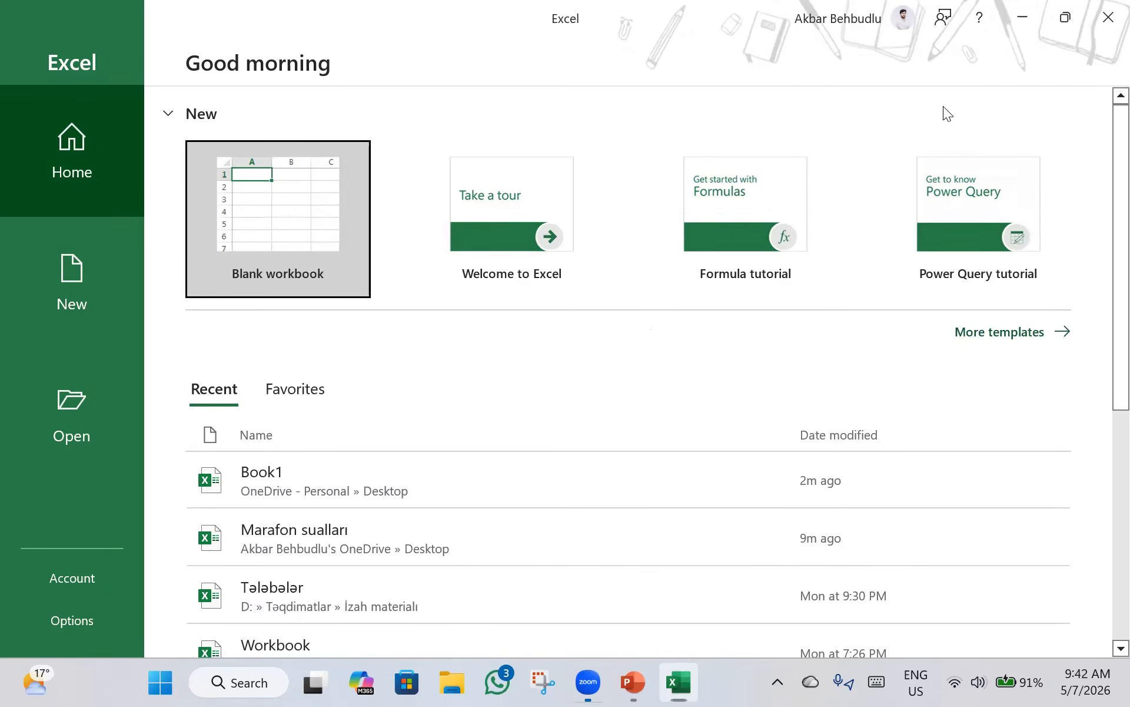
pyautogui.click(325, 249)
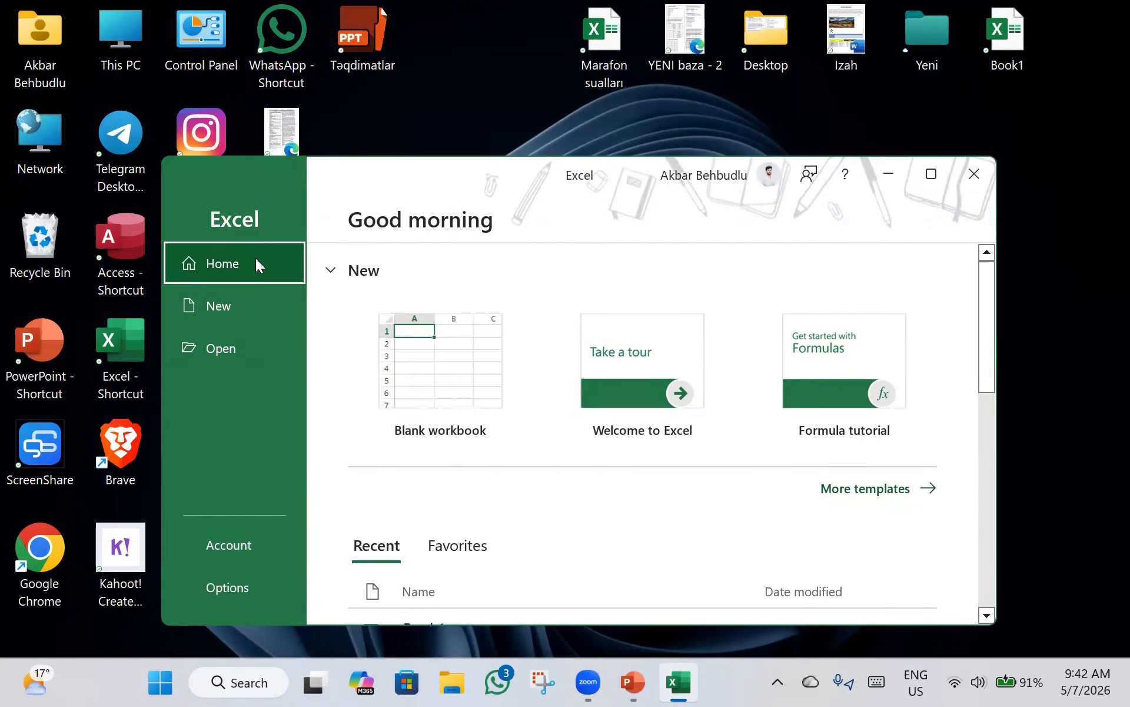
pyautogui.click(469, 356)
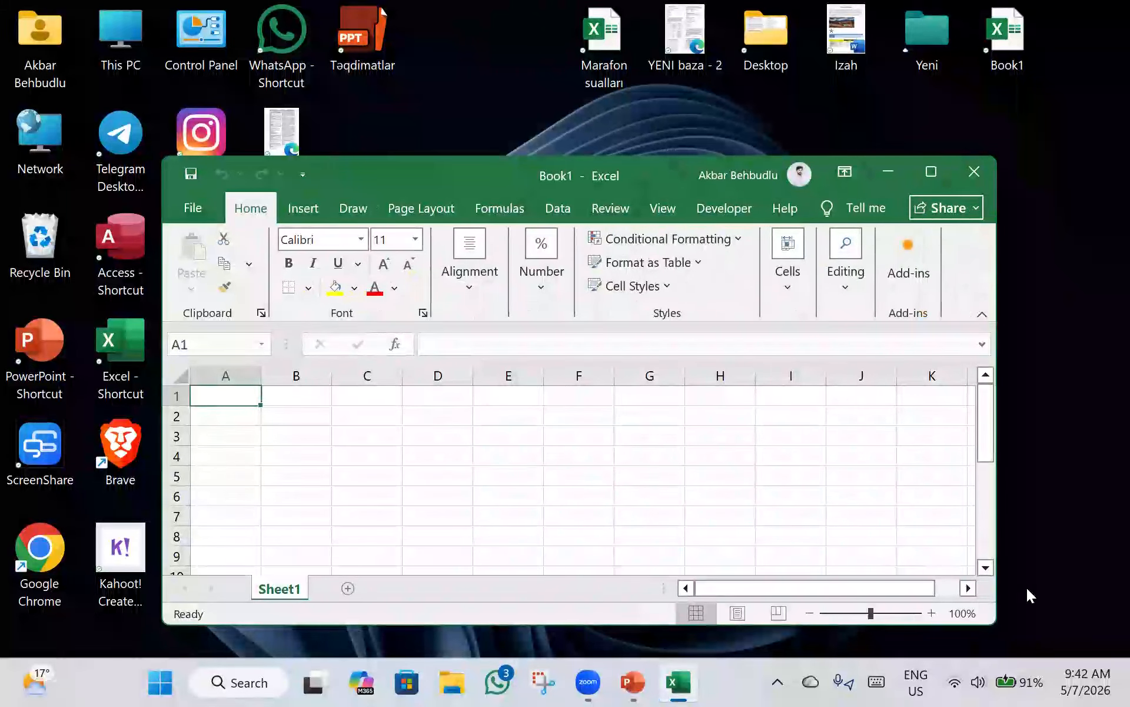
# - Zoom the sheet to 120%, nudge the window up-left, then try maximize, restore and minimize
pyautogui.click(938, 612)
pyautogui.click(938, 612)
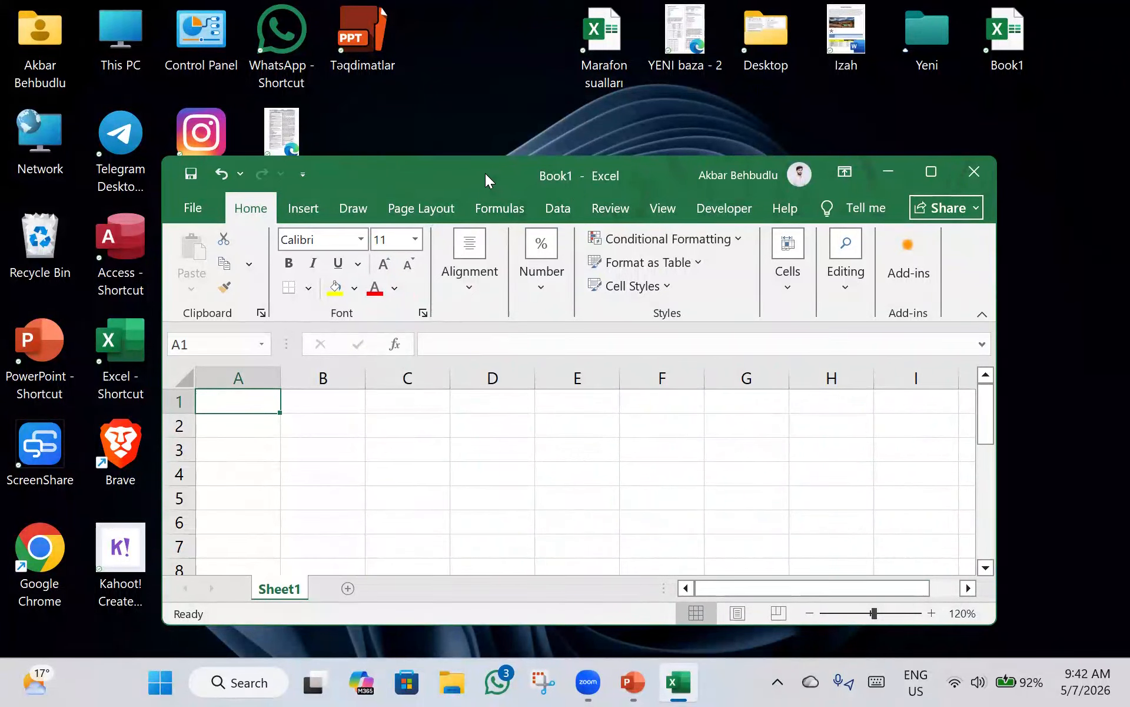
pyautogui.moveTo(480, 173); pyautogui.dragTo(452, 166)
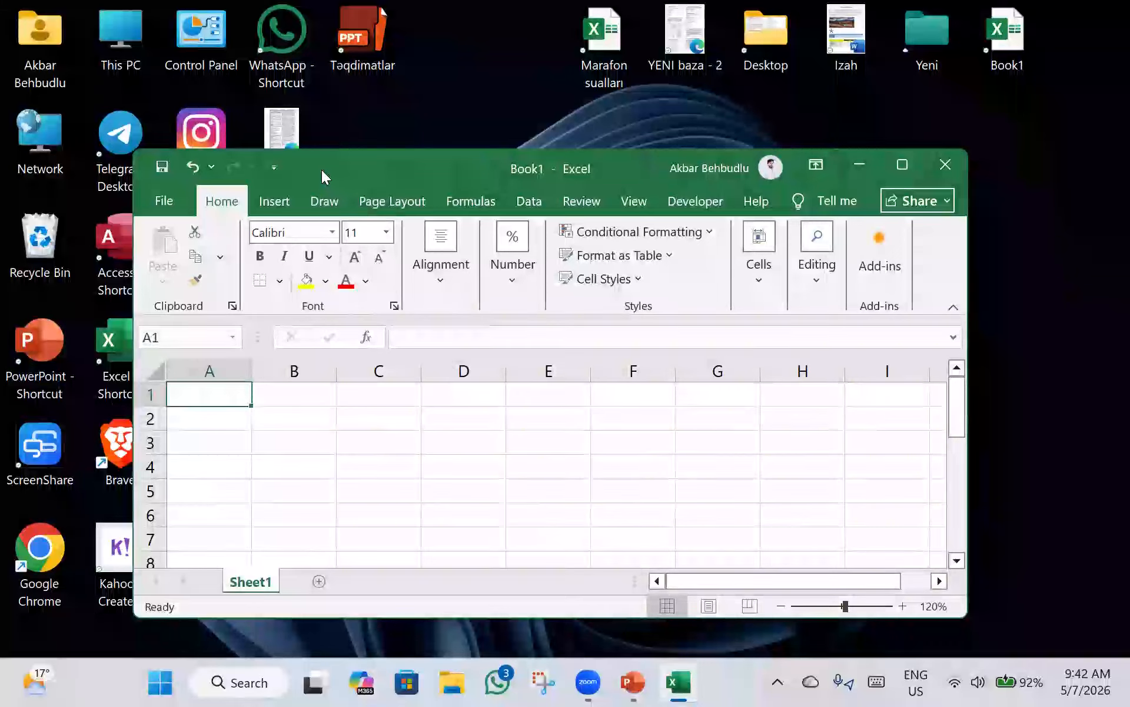
pyautogui.click(913, 166)
pyautogui.click(1067, 15)
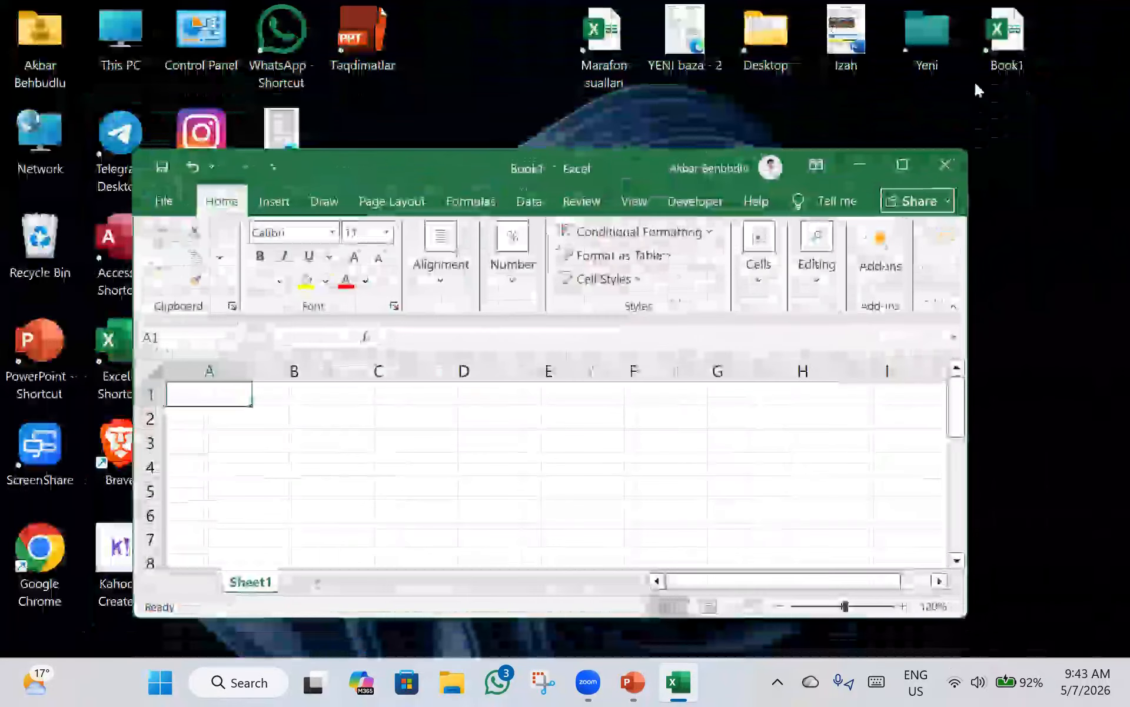
pyautogui.click(873, 157)
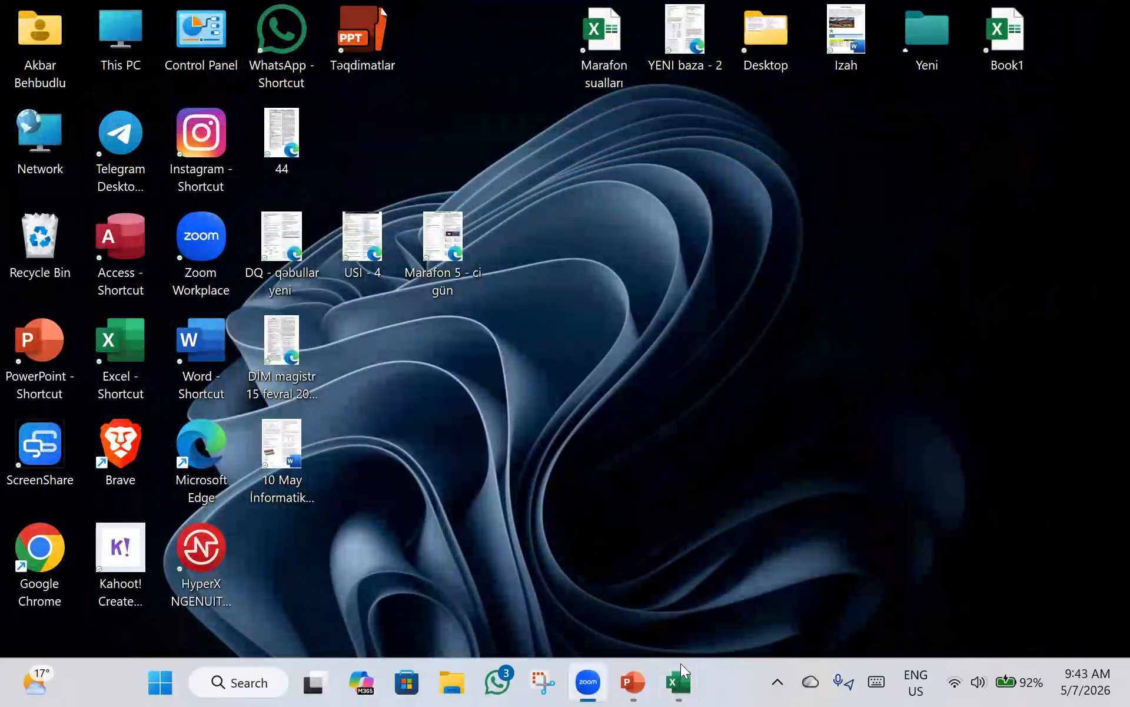
pyautogui.click(683, 683)
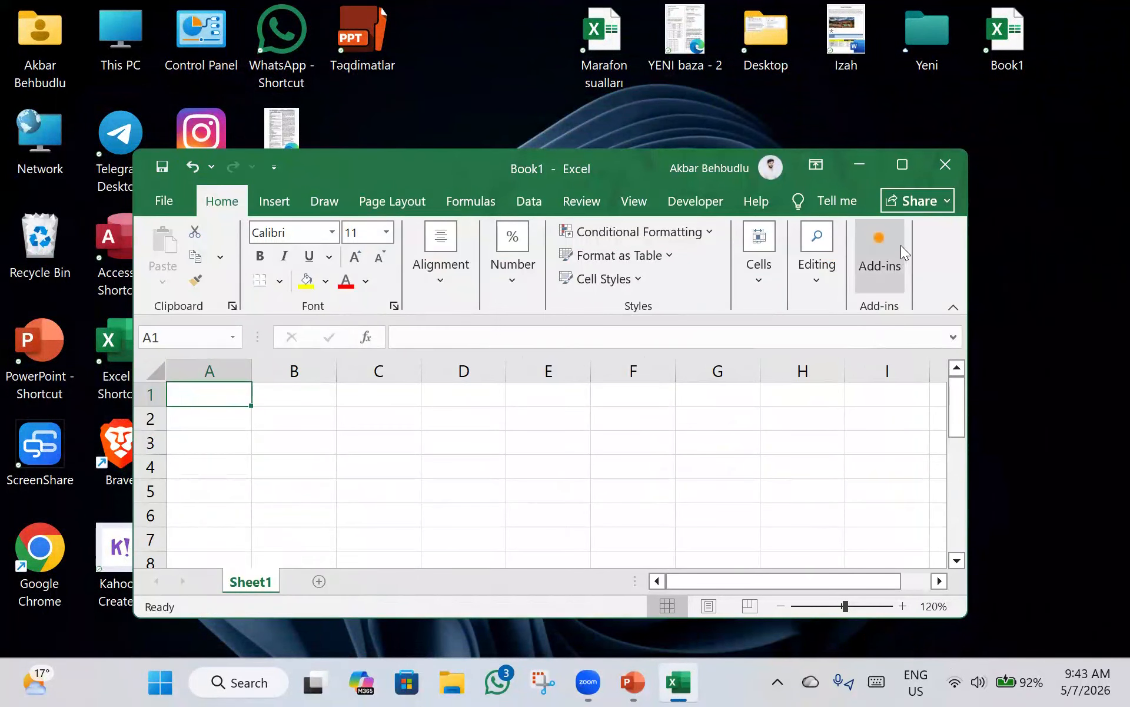
pyautogui.click(907, 164)
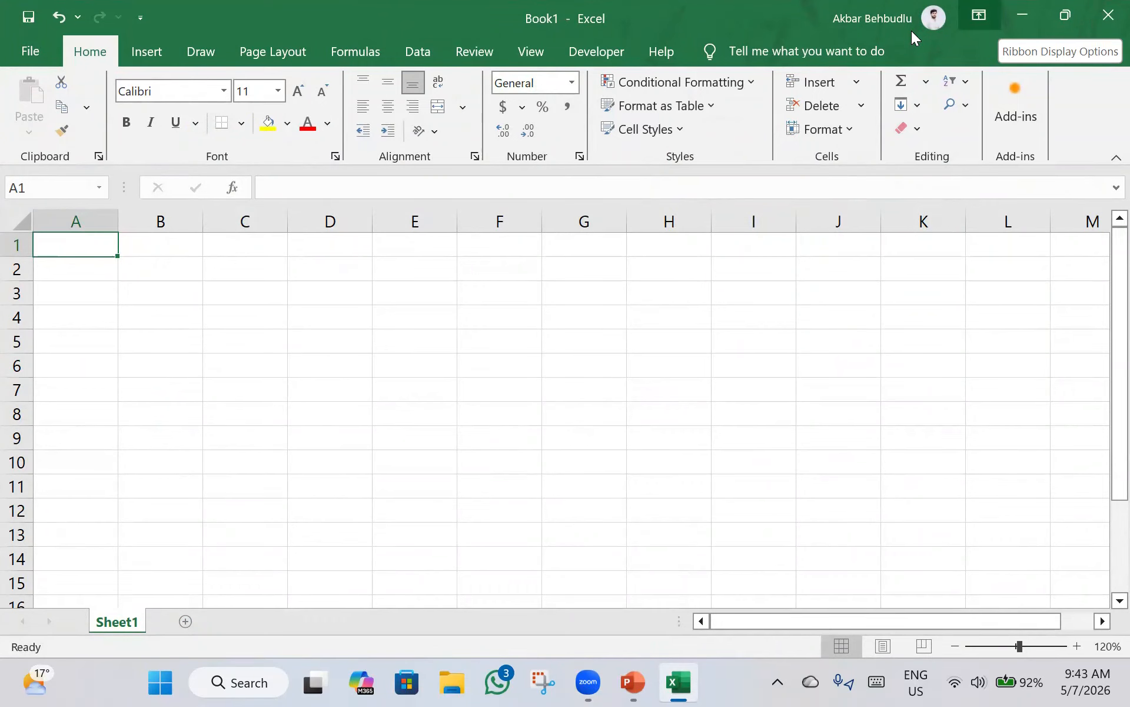
pyautogui.click(979, 15)
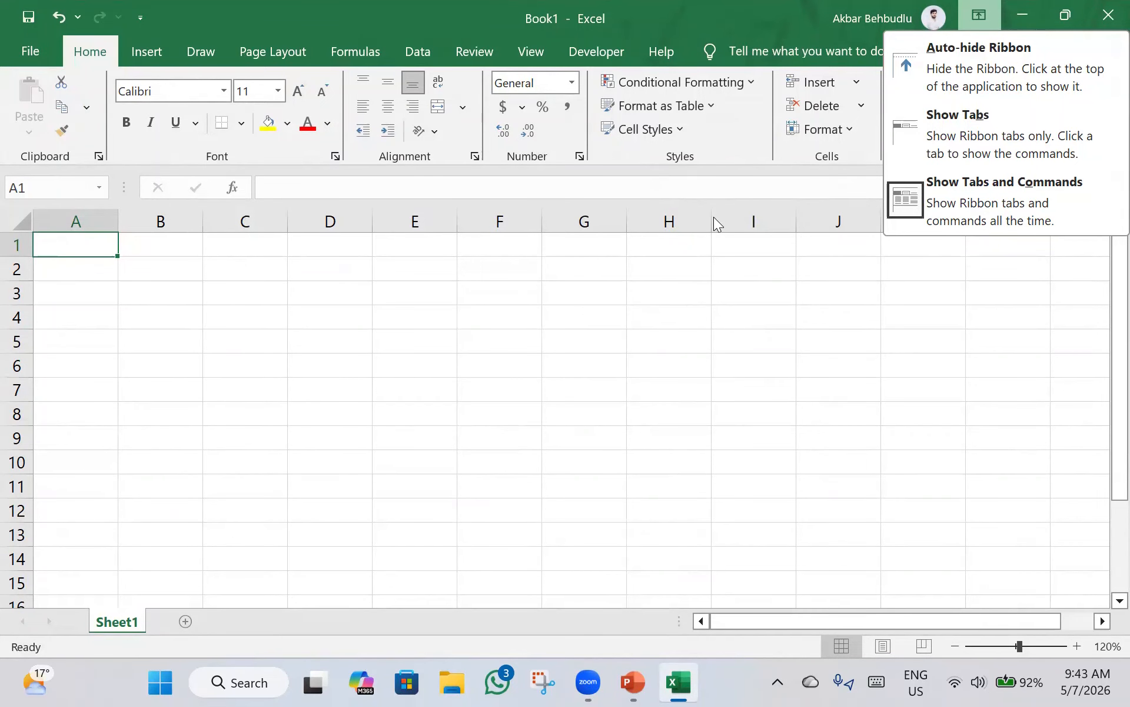
pyautogui.click(736, 173)
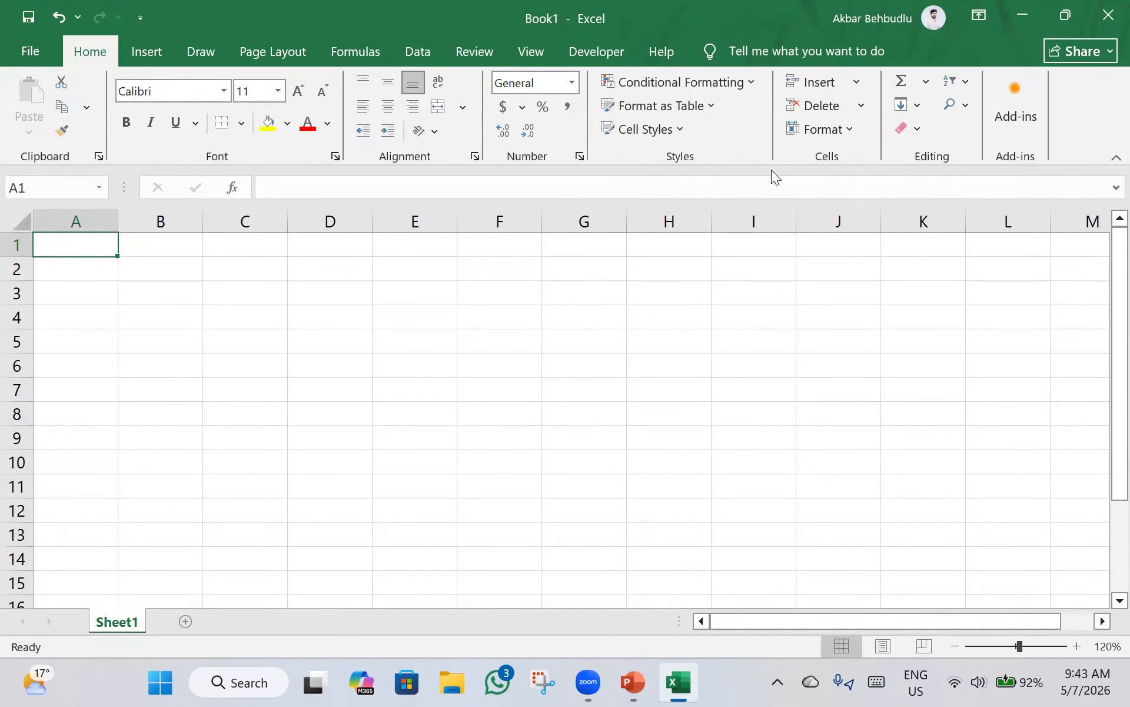
pyautogui.click(1108, 164)
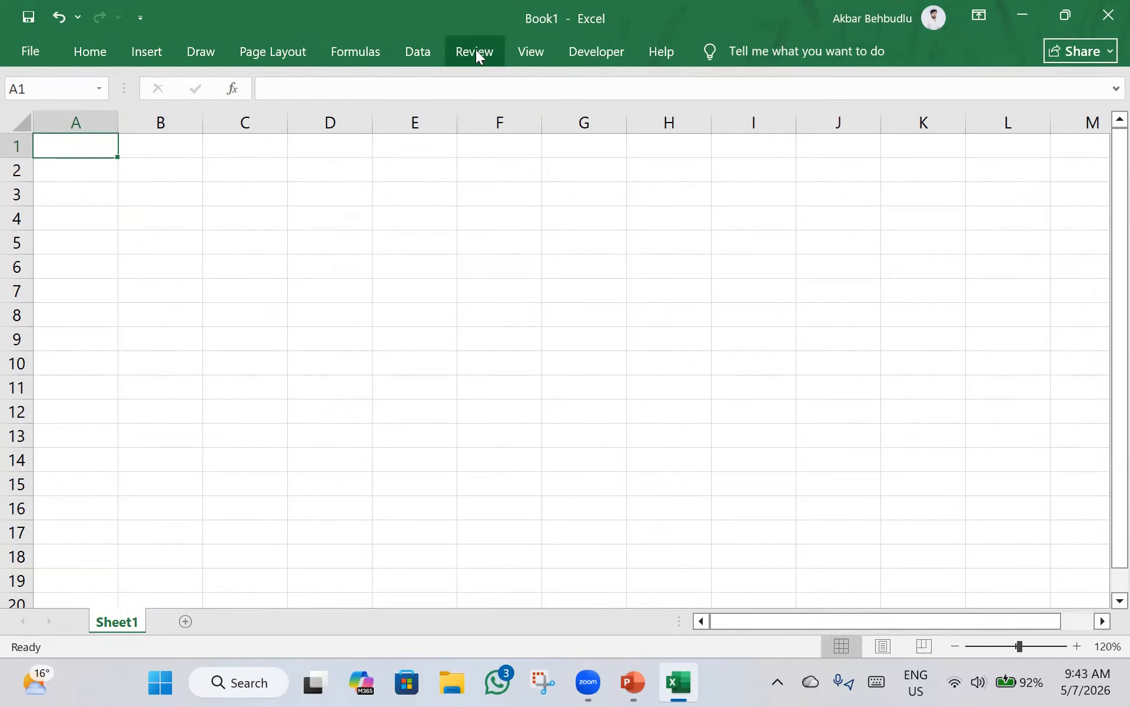
pyautogui.click(76, 60)
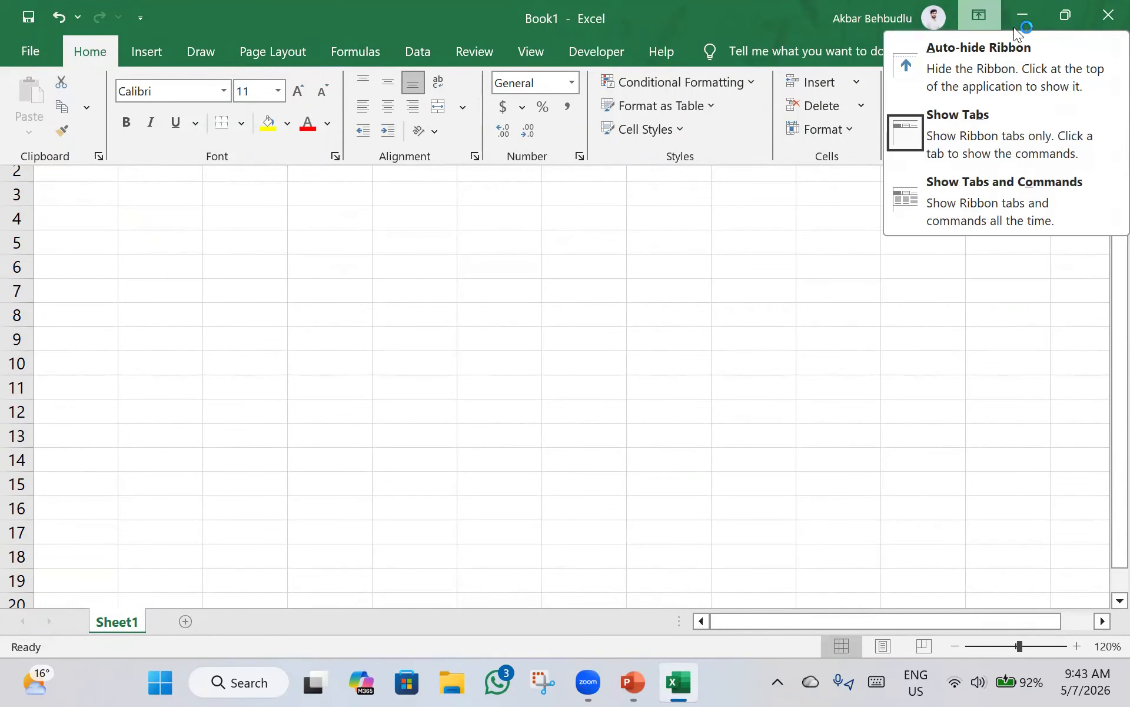
pyautogui.click(936, 139)
pyautogui.click(960, 27)
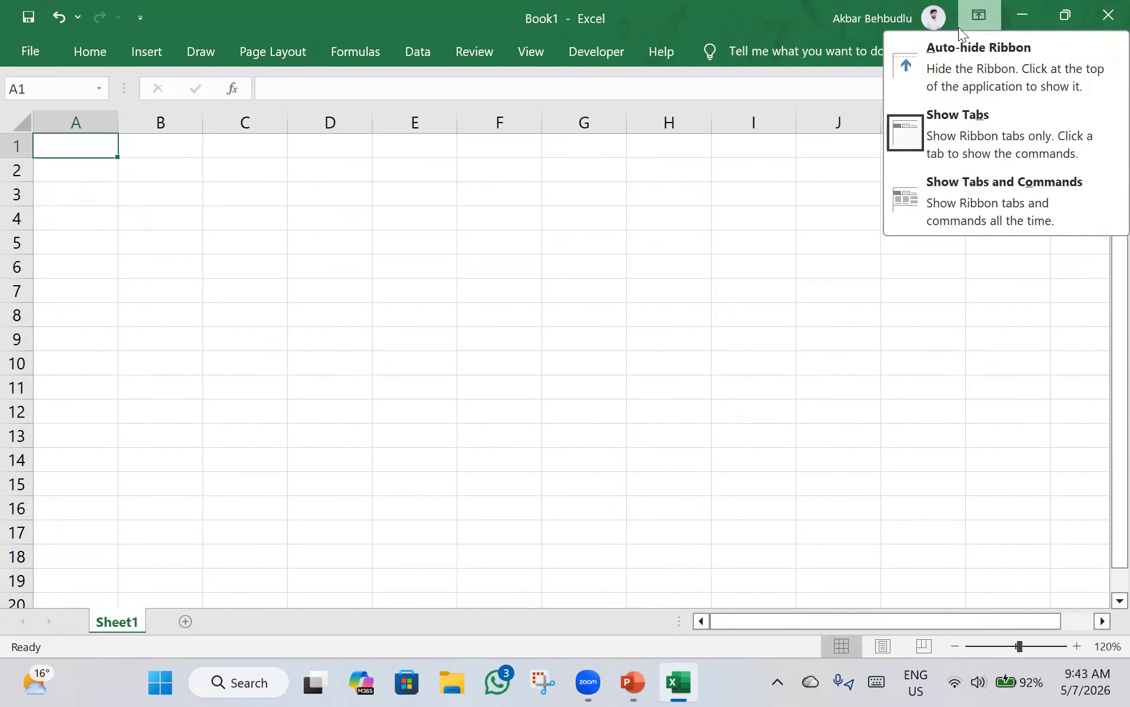
pyautogui.click(950, 76)
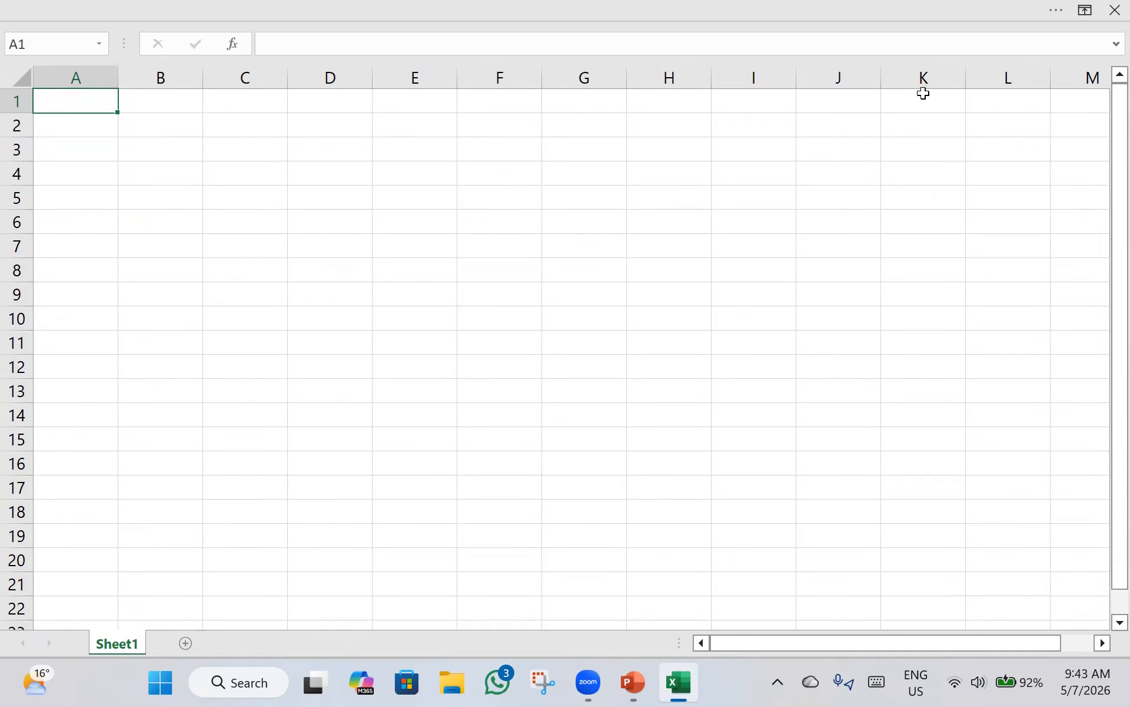
pyautogui.click(1087, 12)
pyautogui.click(965, 183)
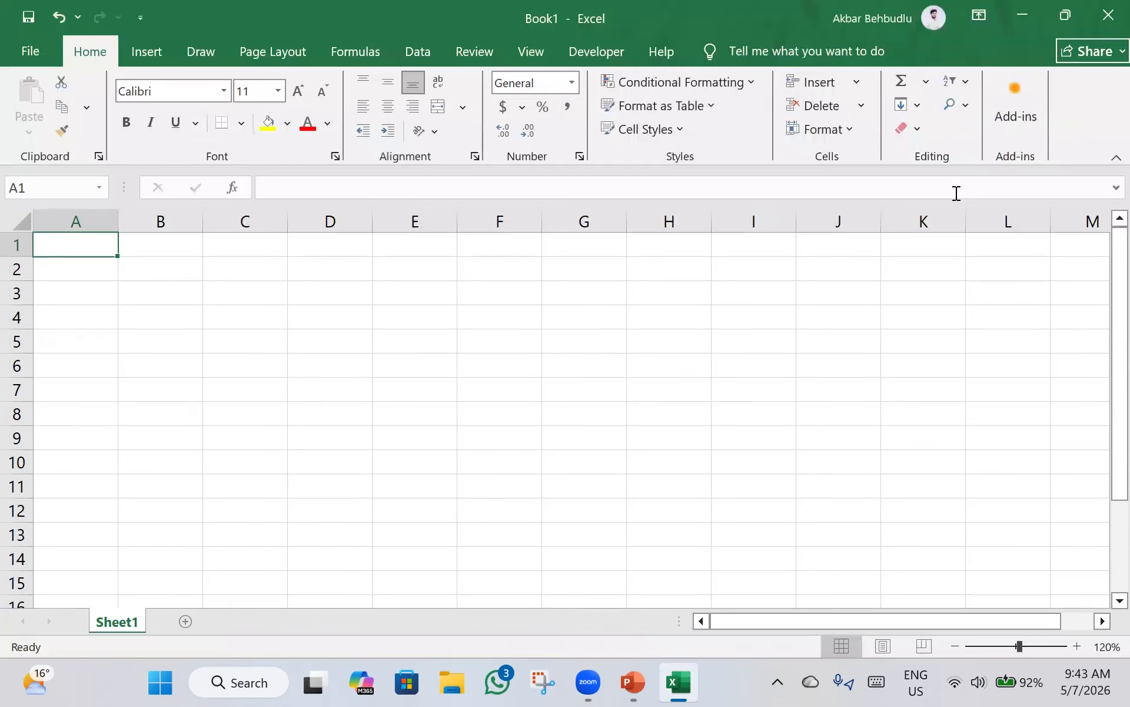
pyautogui.click(957, 31)
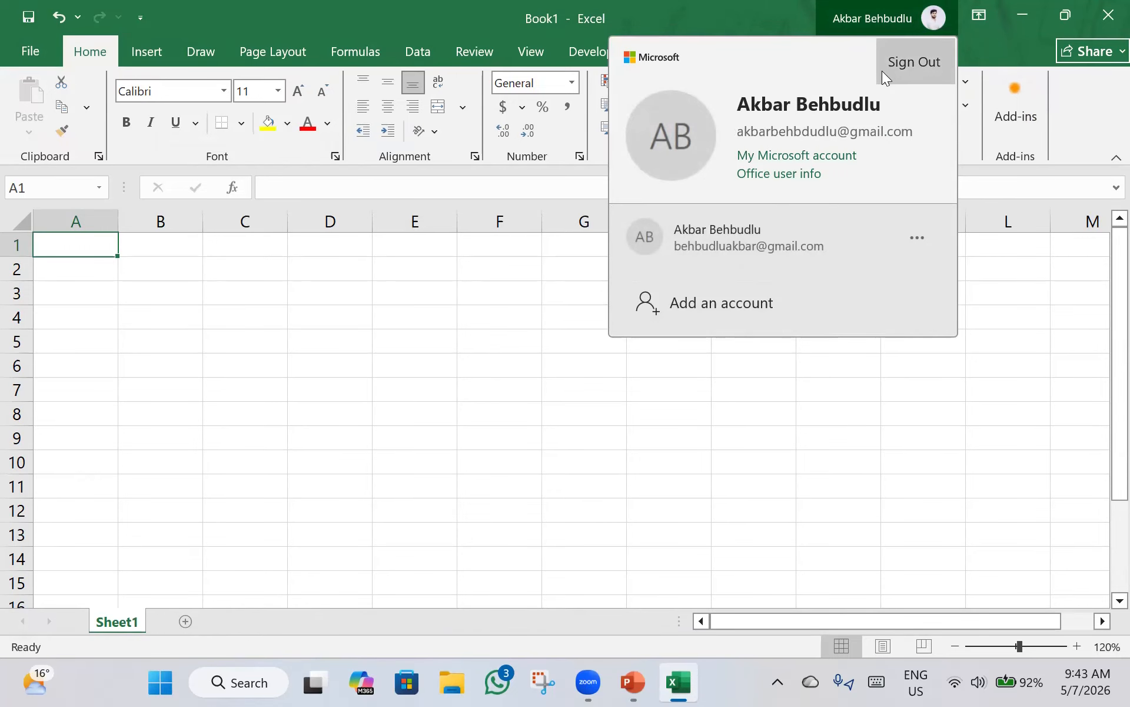
pyautogui.click(733, 310)
pyautogui.click(1066, 15)
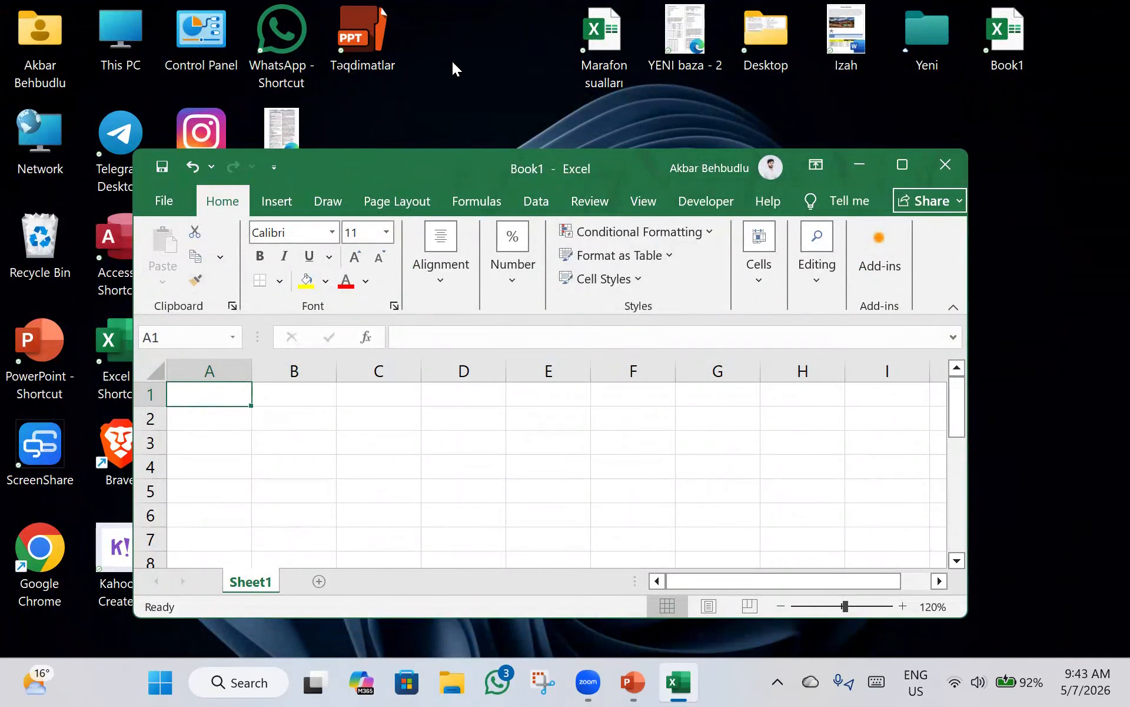
# - Raise the window, preview the quick access dropdown, and browse the Data, Insert and Home tabs
pyautogui.moveTo(627, 182); pyautogui.dragTo(631, 151)
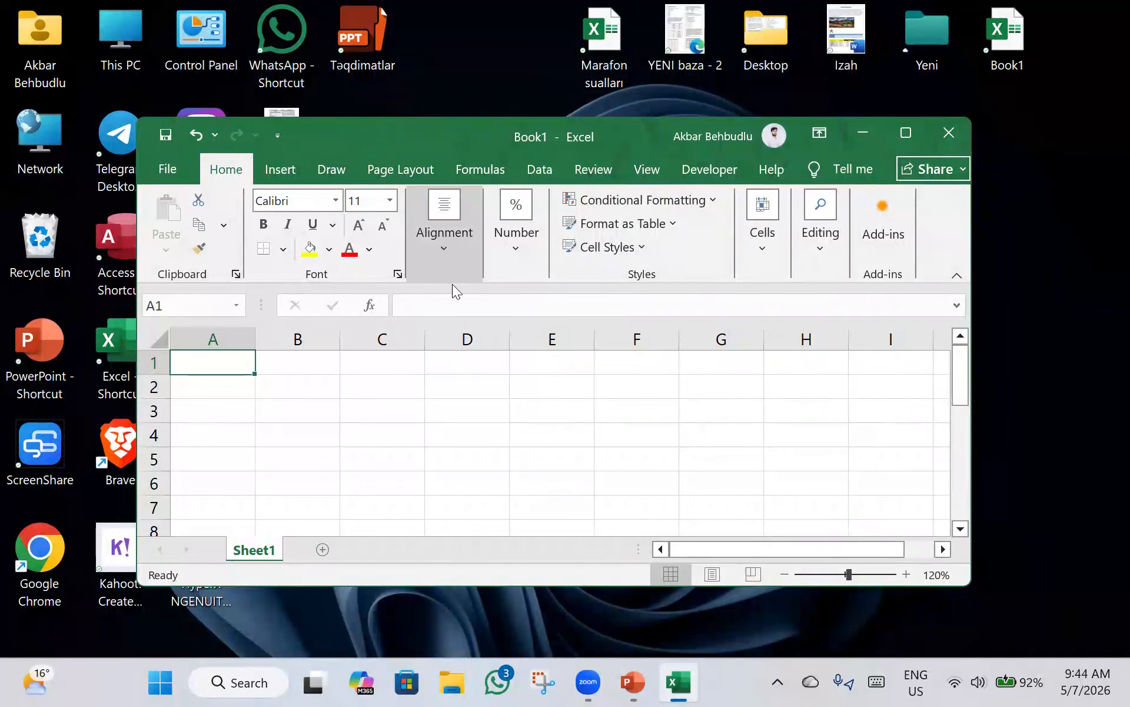
pyautogui.click(270, 137)
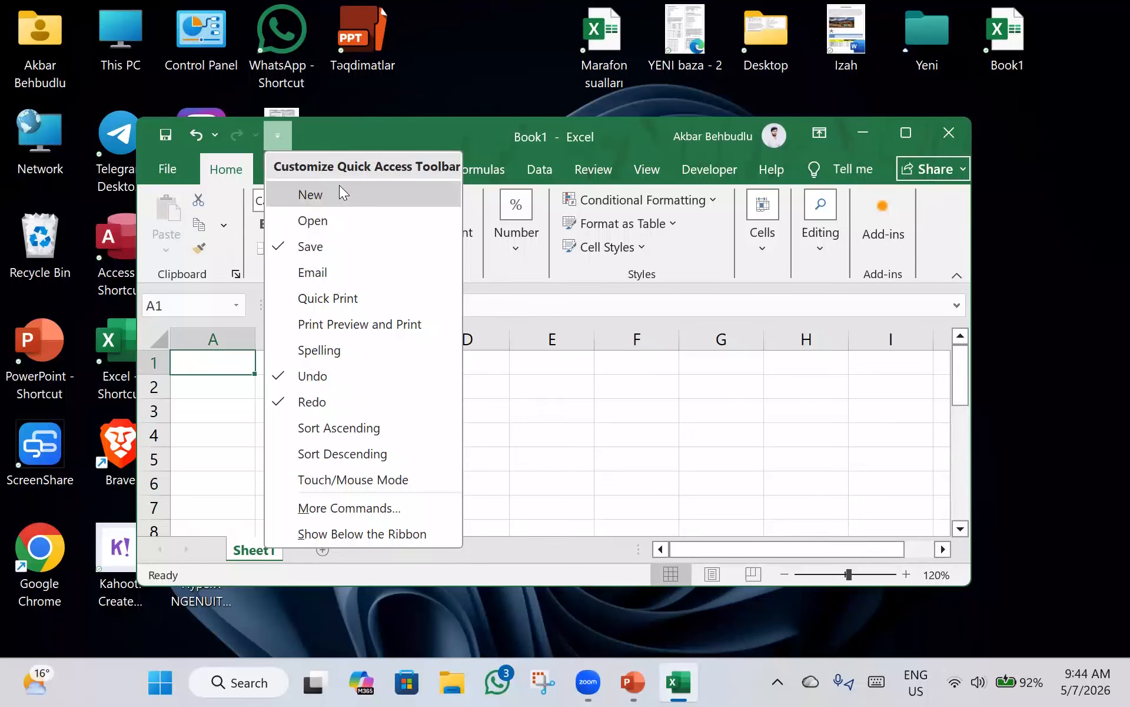
pyautogui.click(526, 392)
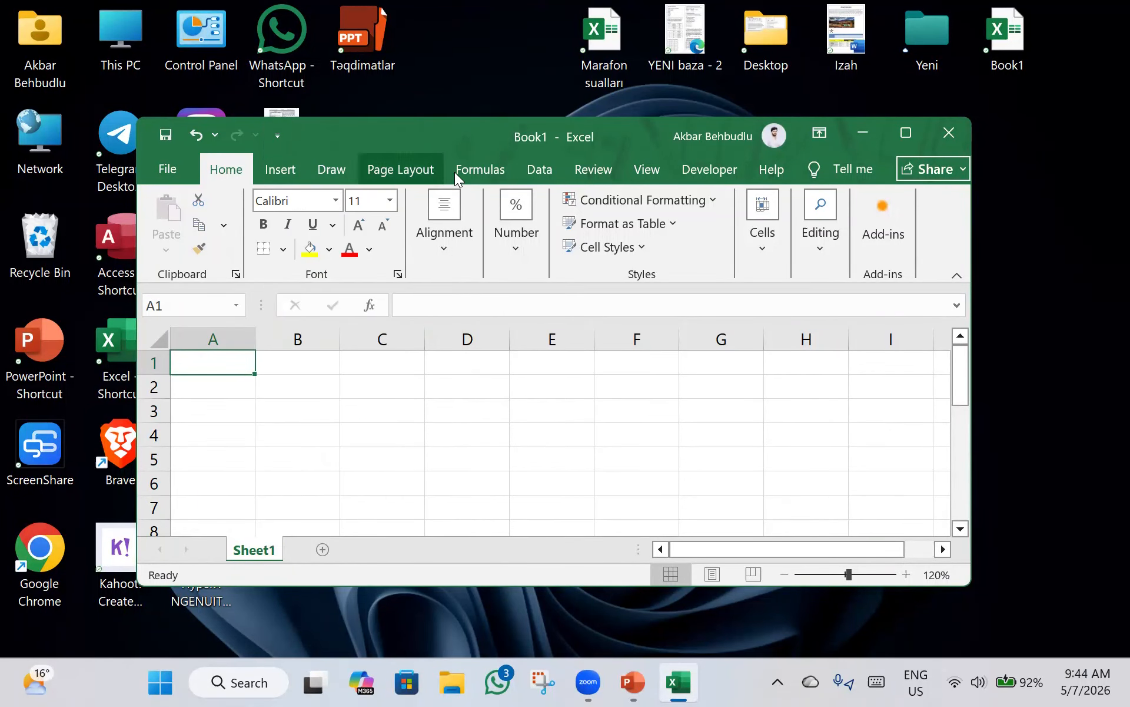
pyautogui.click(521, 173)
pyautogui.click(280, 171)
pyautogui.click(226, 175)
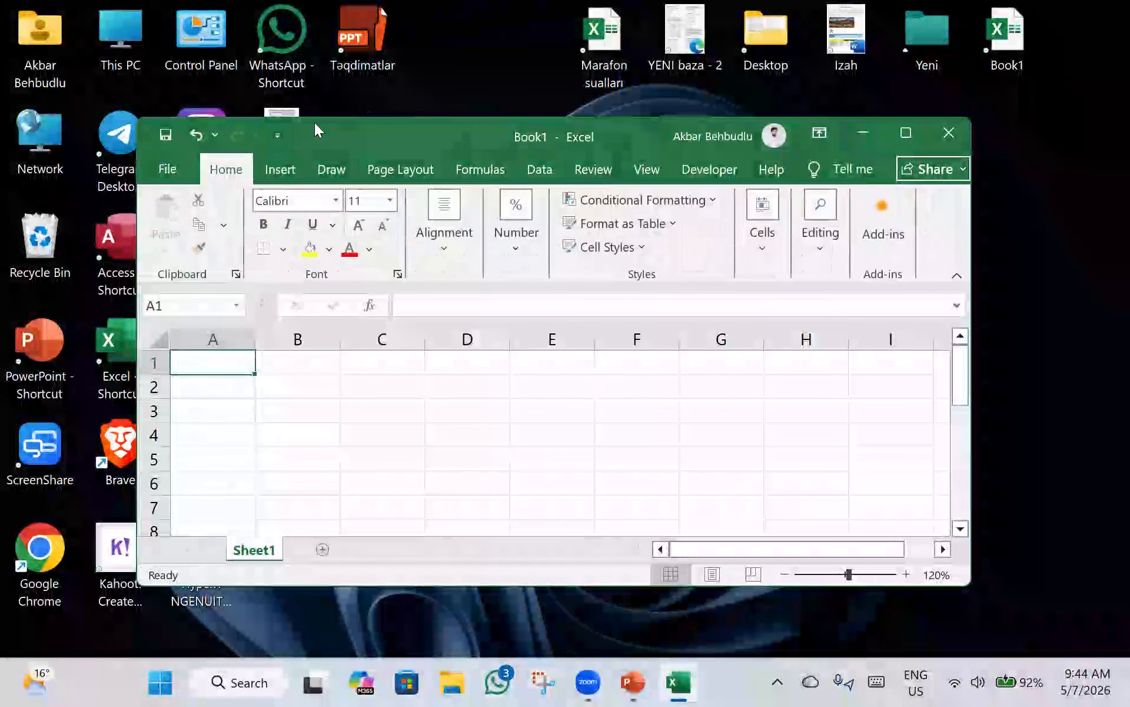
# - Review More Commands in Excel Options without adding anything, then show the toolbar below the ribbon
pyautogui.click(284, 135)
pyautogui.click(340, 510)
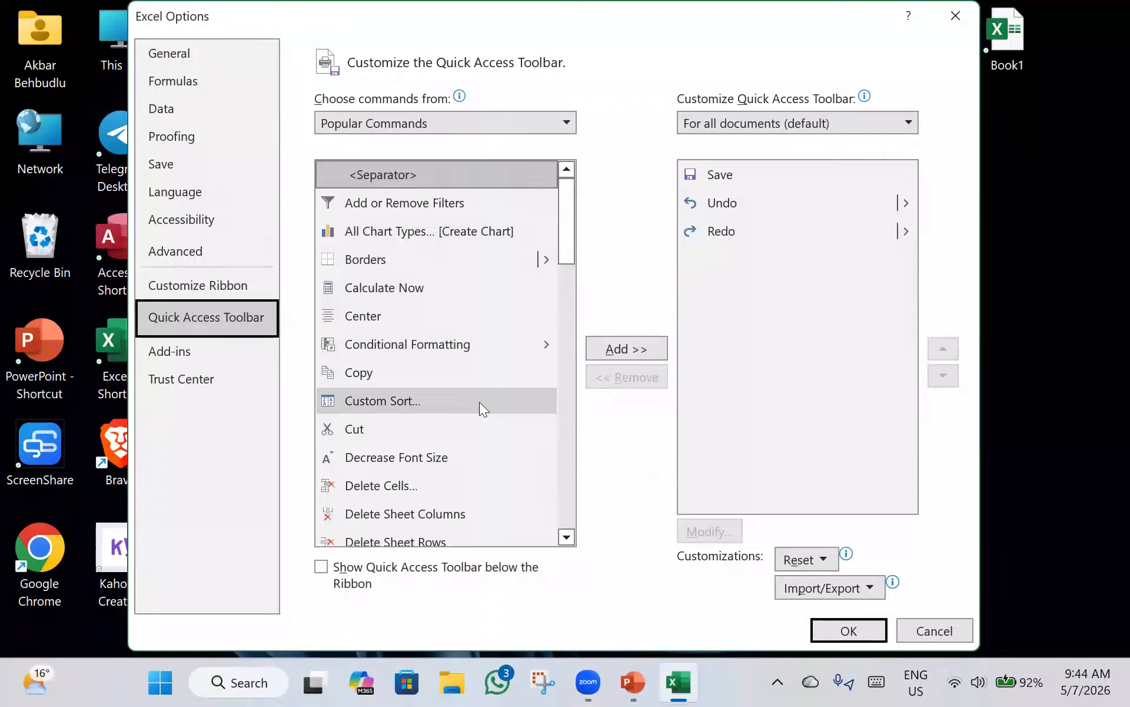
pyautogui.click(496, 345)
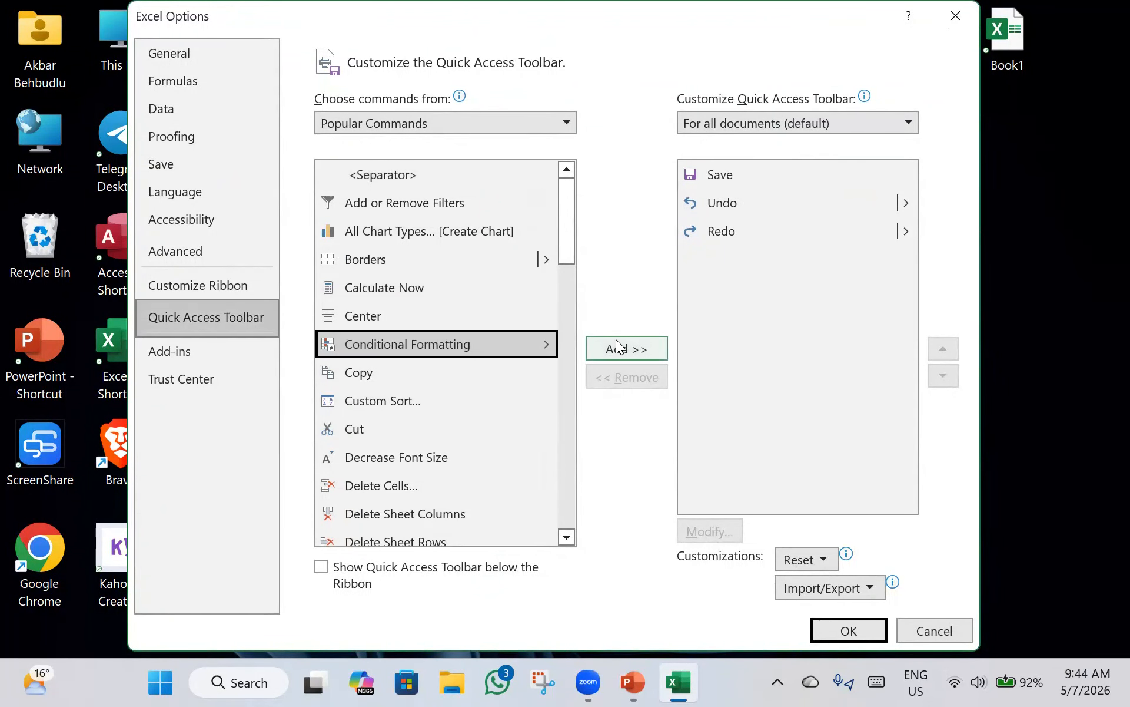
pyautogui.click(957, 16)
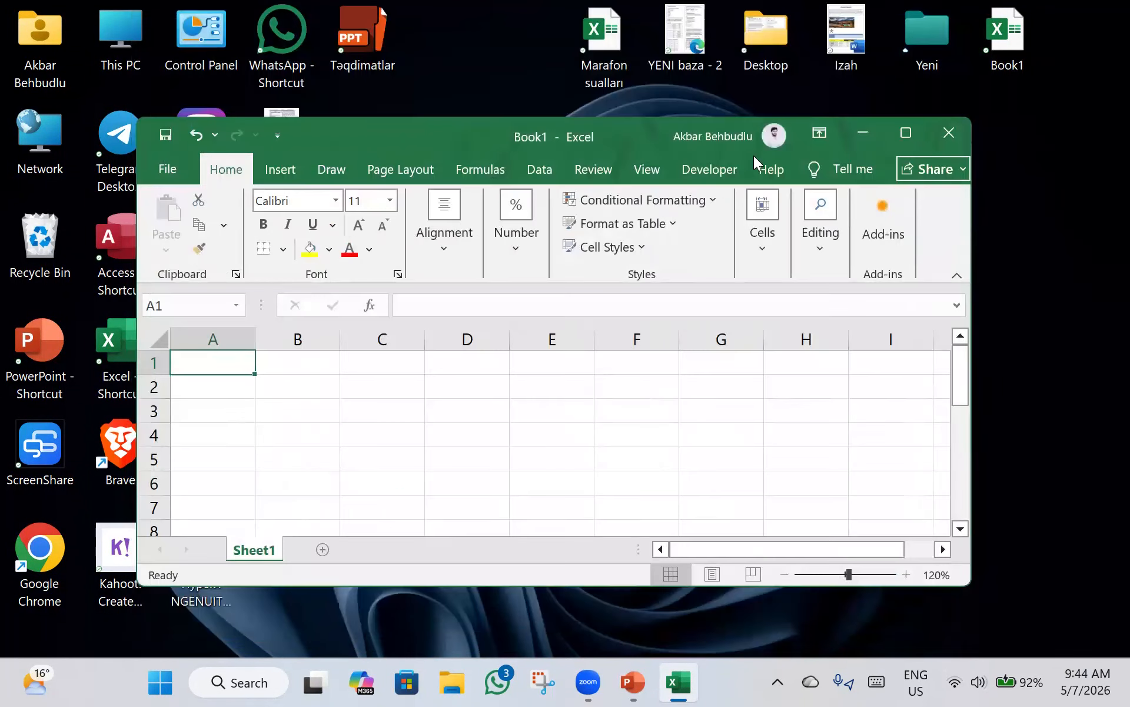
pyautogui.click(279, 137)
pyautogui.click(339, 533)
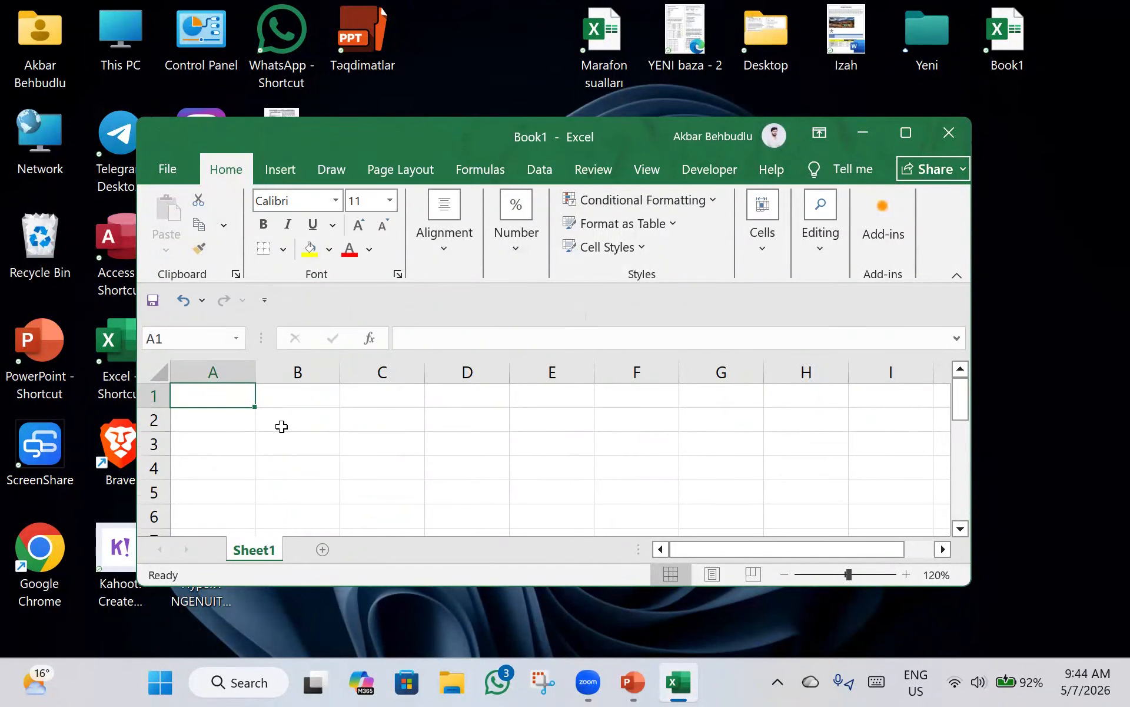
# - Choose Show Above the Ribbon from the Quick Access Toolbar dropdown
pyautogui.click(265, 300)
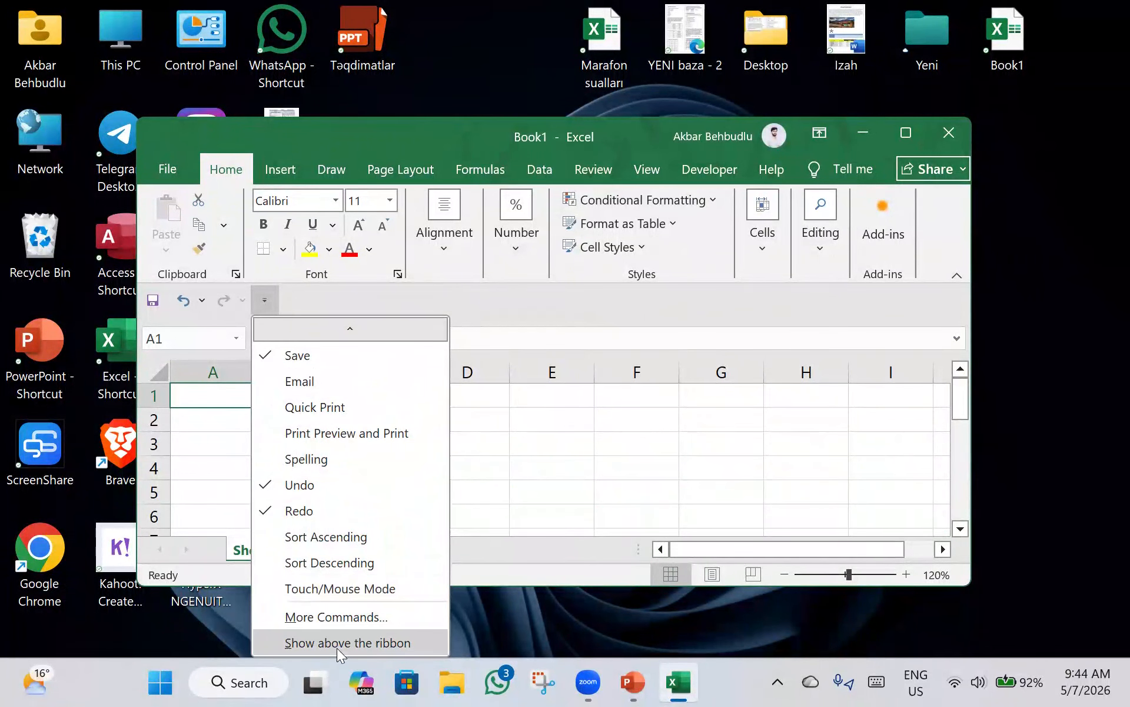
pyautogui.click(340, 643)
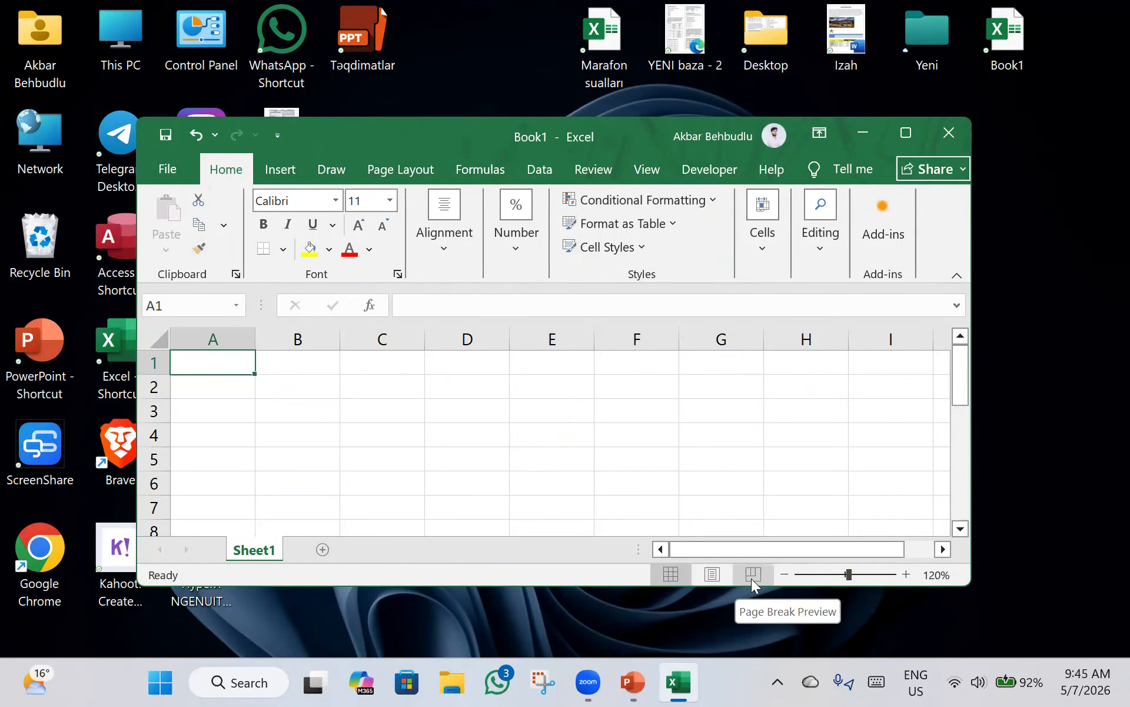
# - Scroll through the Customize Status Bar list and switch the ribbon to the View tab
pyautogui.rightClick(520, 571)
pyautogui.scroll(-2, 748, 497)
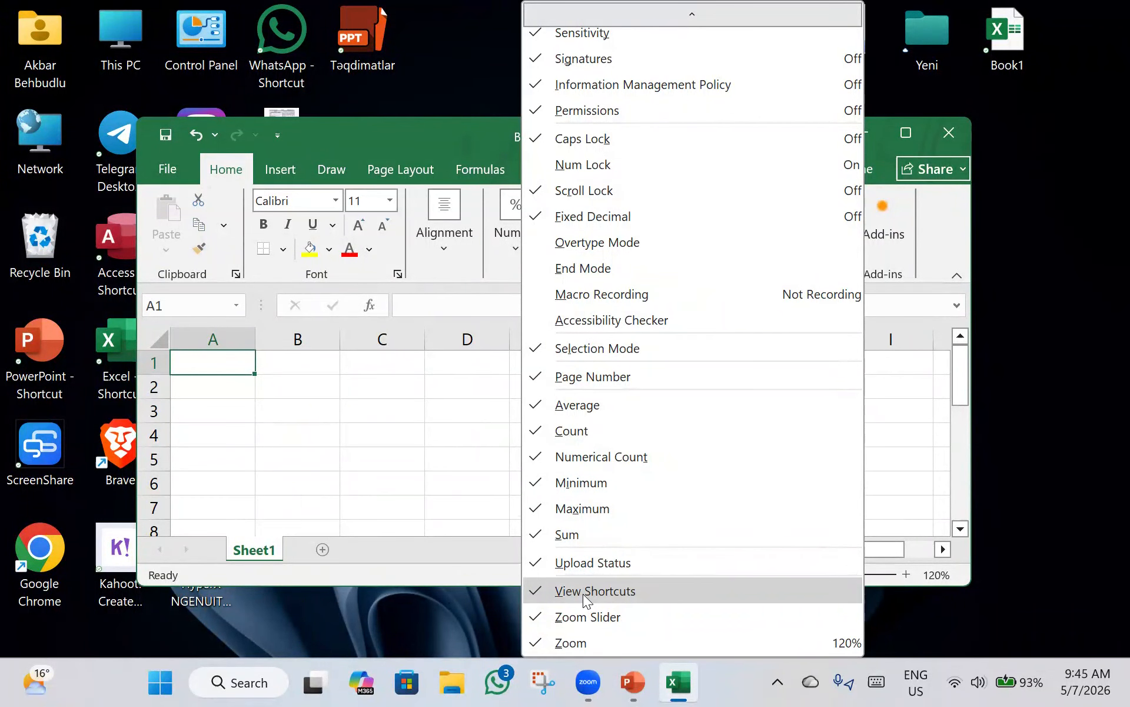
pyautogui.click(449, 602)
pyautogui.click(643, 171)
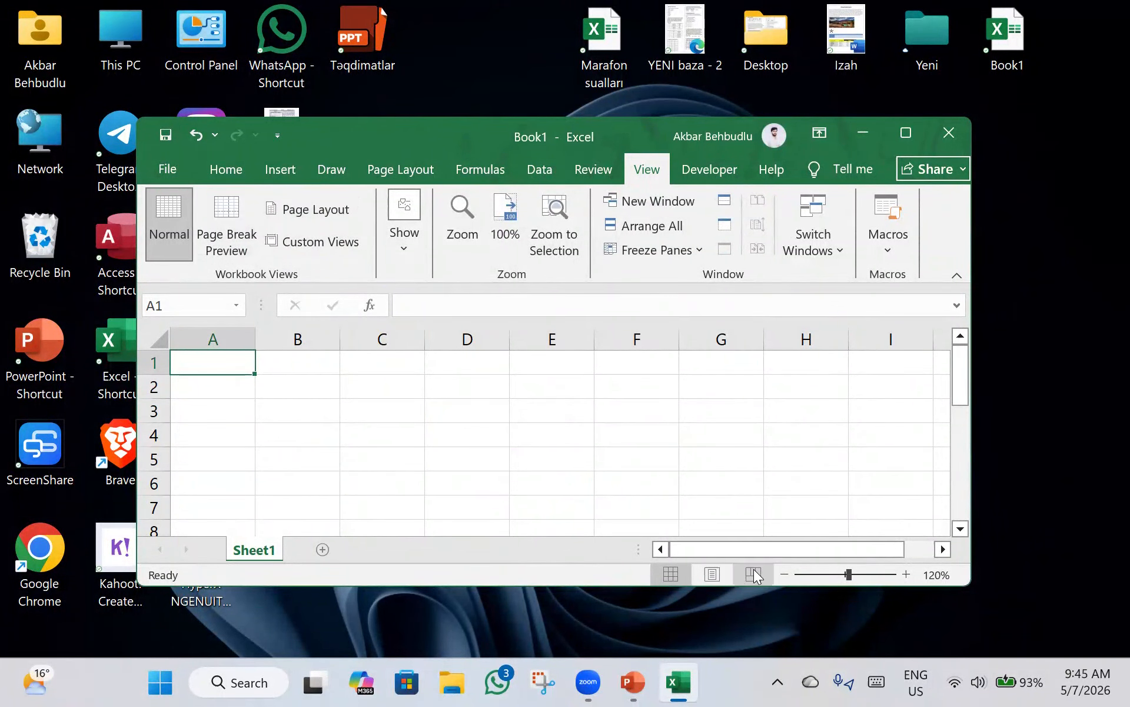
pyautogui.rightClick(604, 577)
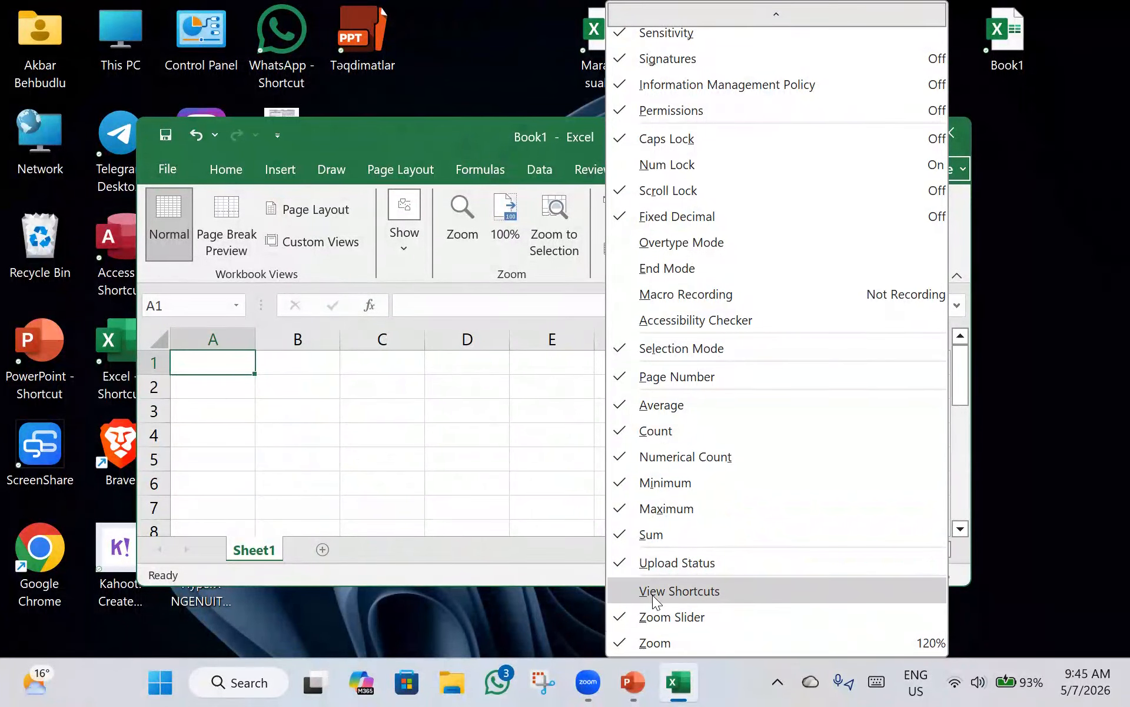
pyautogui.rightClick(486, 582)
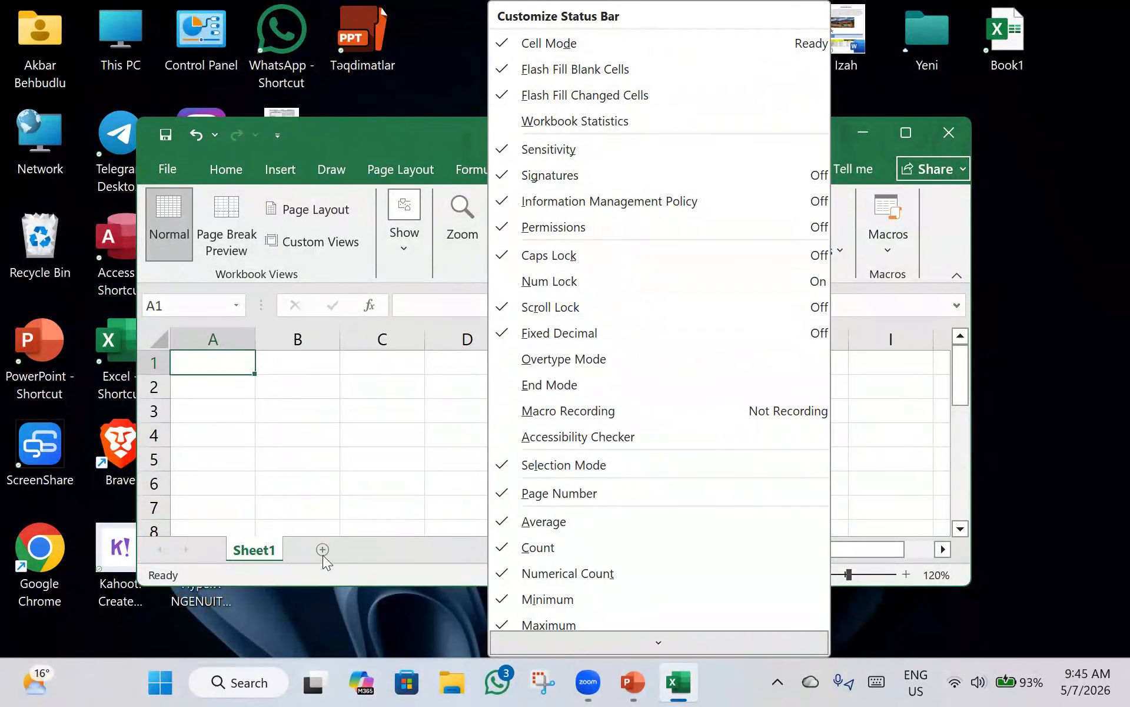
pyautogui.click(447, 570)
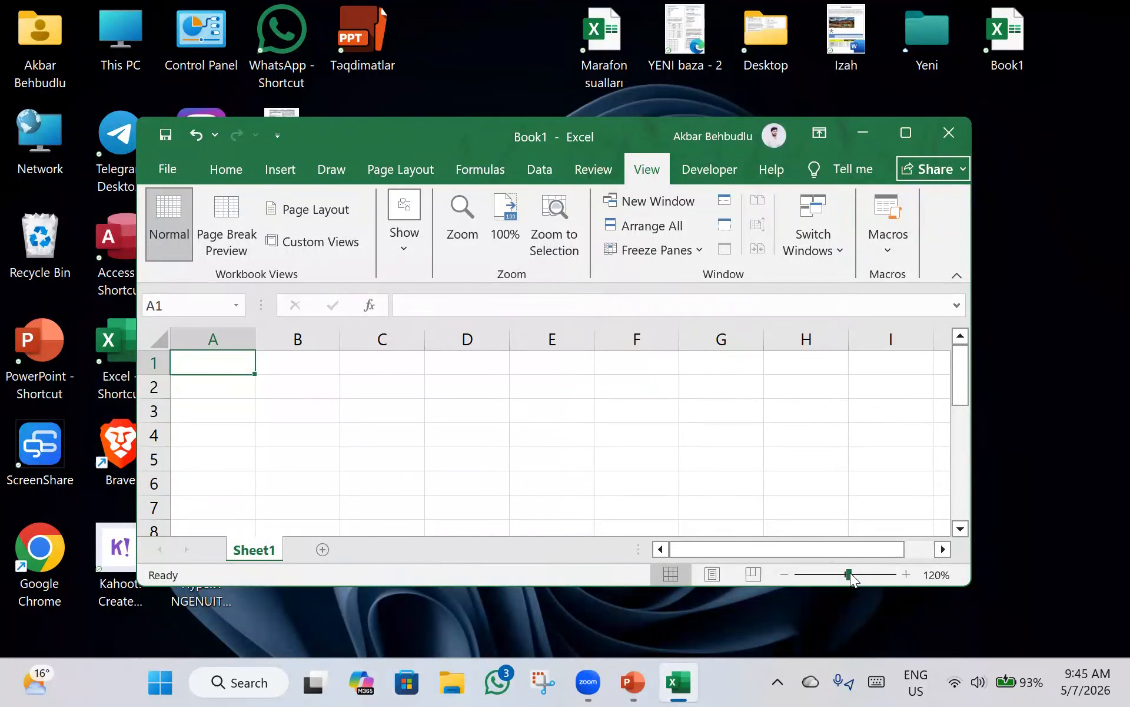
# - Drag the zoom up to 400%, settle back at 100%, and nudge the window up-left
pyautogui.moveTo(848, 575)
pyautogui.mouseDown()
pyautogui.moveTo(899, 579)
pyautogui.moveTo(788, 578)
pyautogui.moveTo(847, 574)
pyautogui.mouseUp()
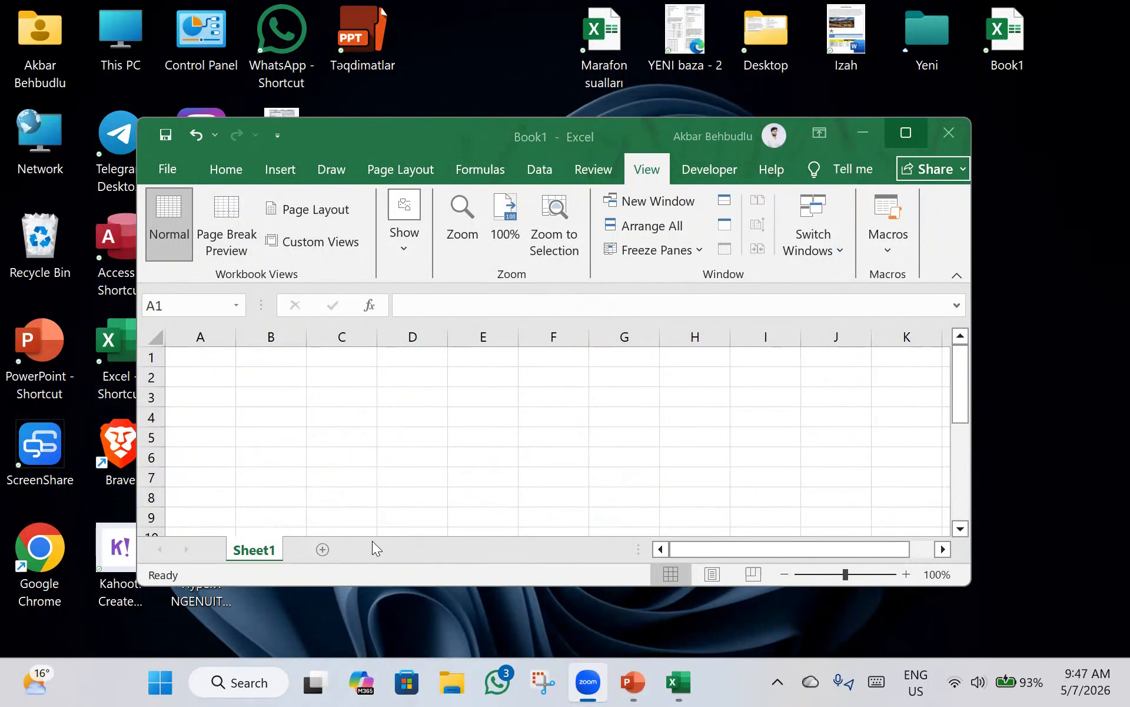
pyautogui.click(429, 141)
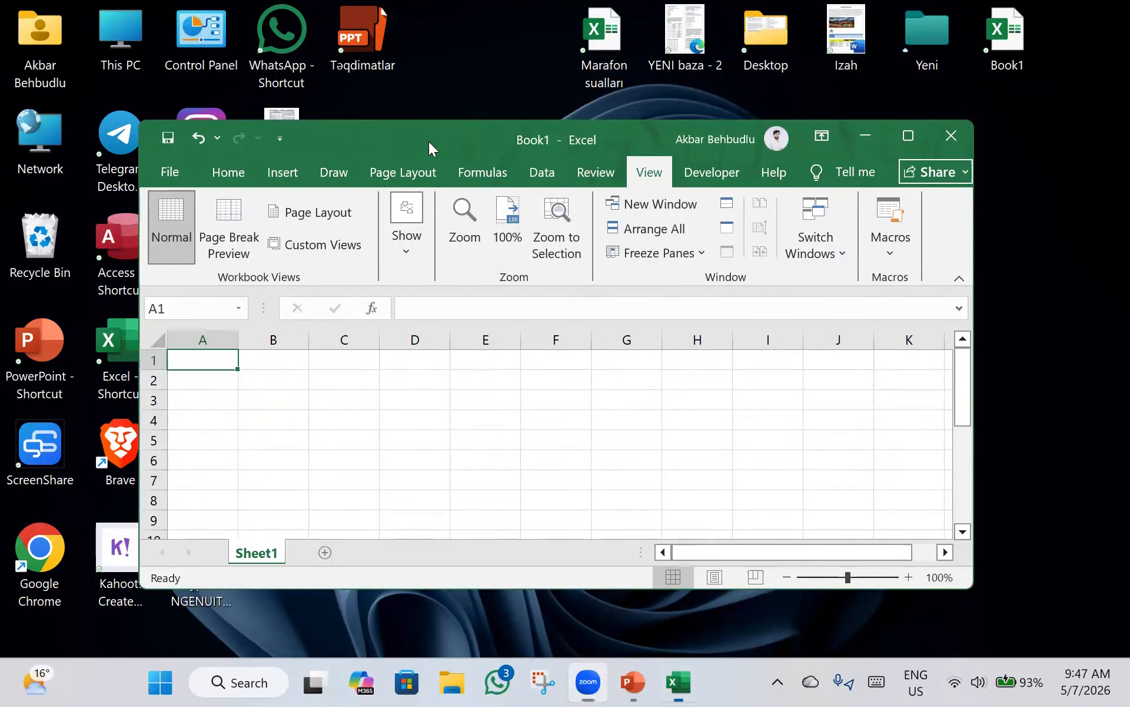
pyautogui.moveTo(429, 142); pyautogui.dragTo(416, 136)
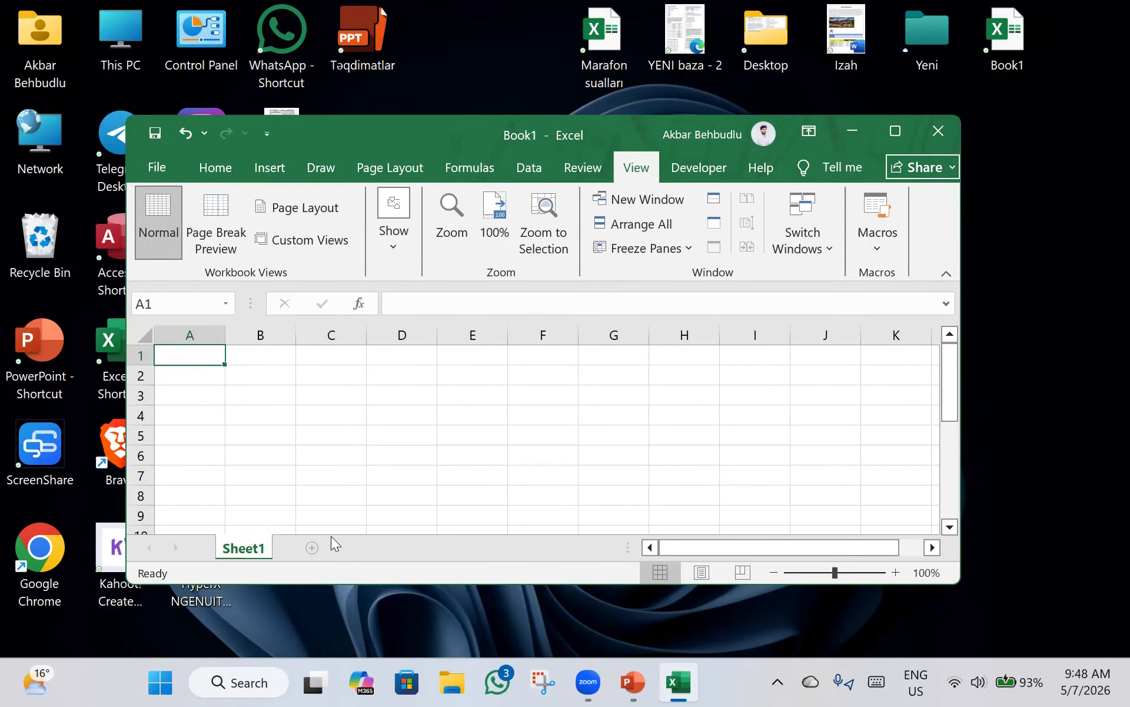
# - Maximize Excel and add Sheet2 with +, Sheet3 via Home > Insert > Insert Sheet, Sheet4 with Shift+F11
pyautogui.click(895, 132)
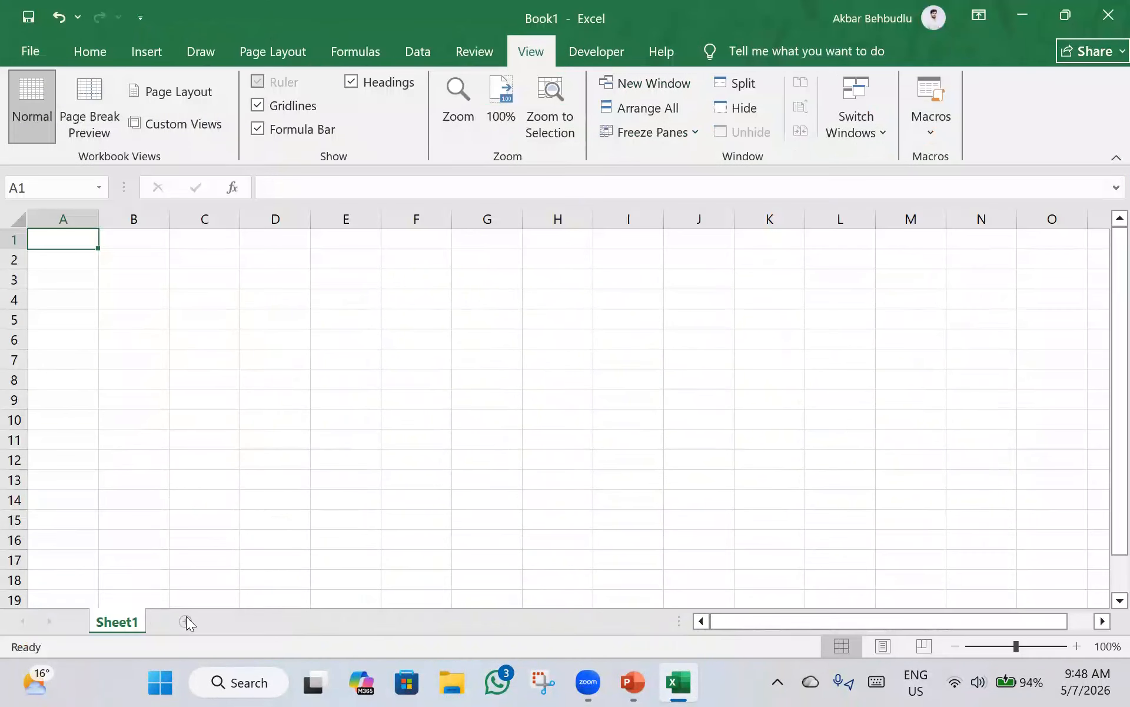
pyautogui.click(185, 621)
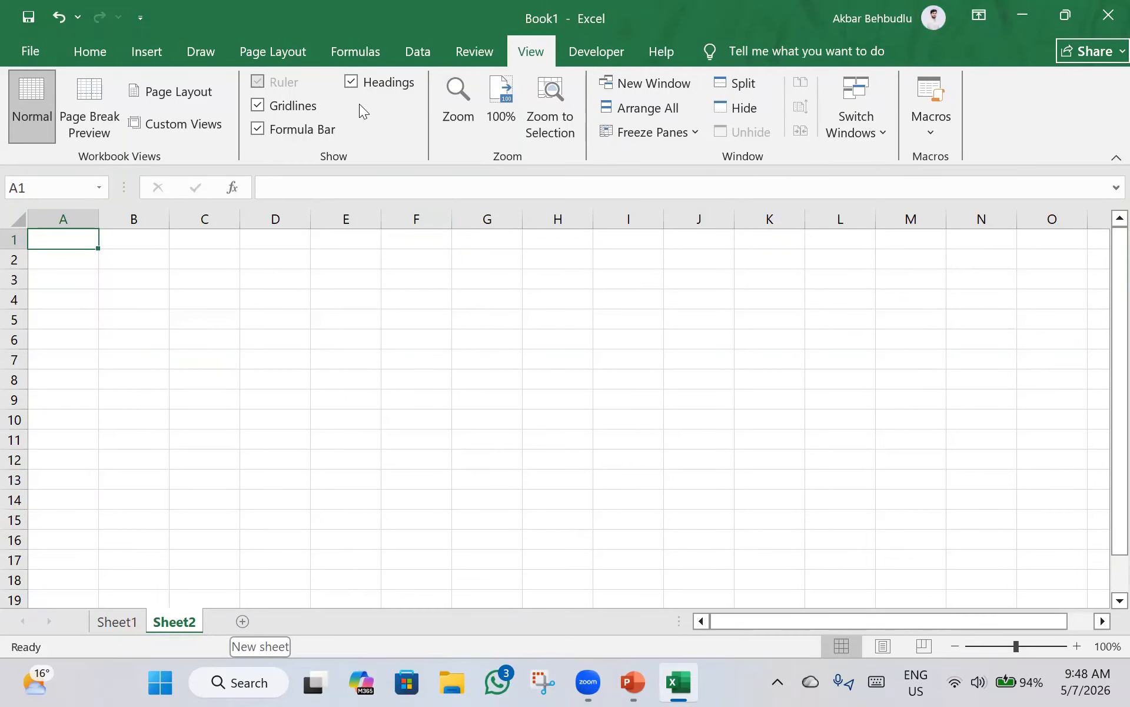
pyautogui.click(91, 51)
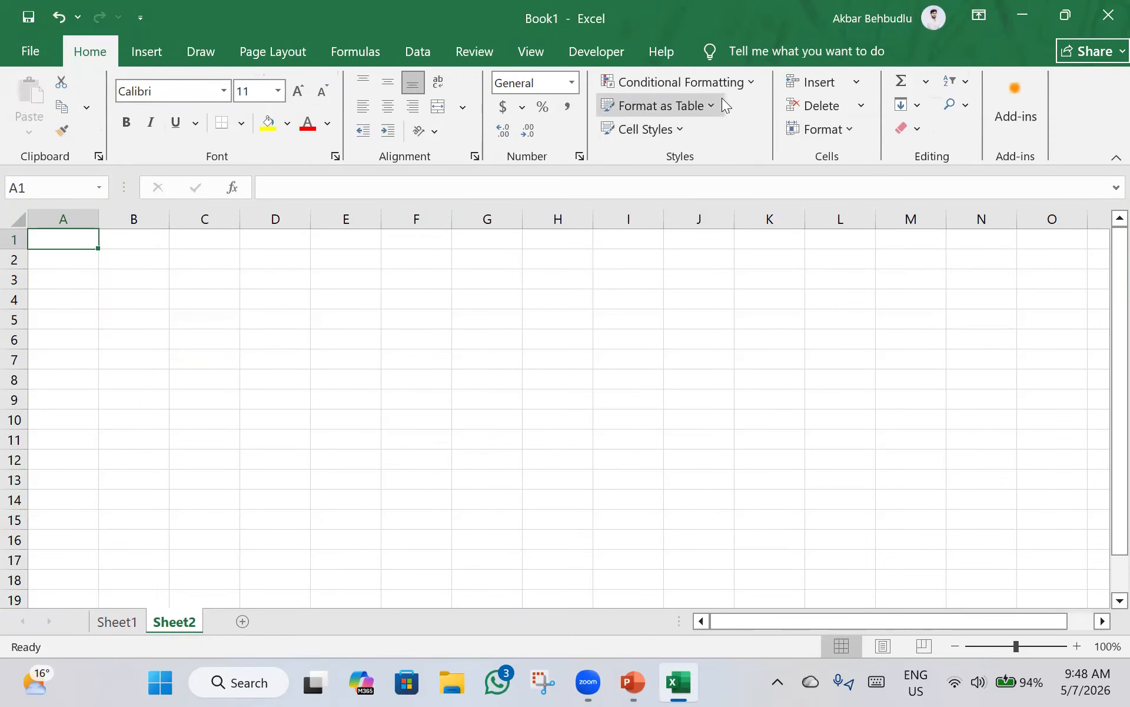
pyautogui.click(860, 83)
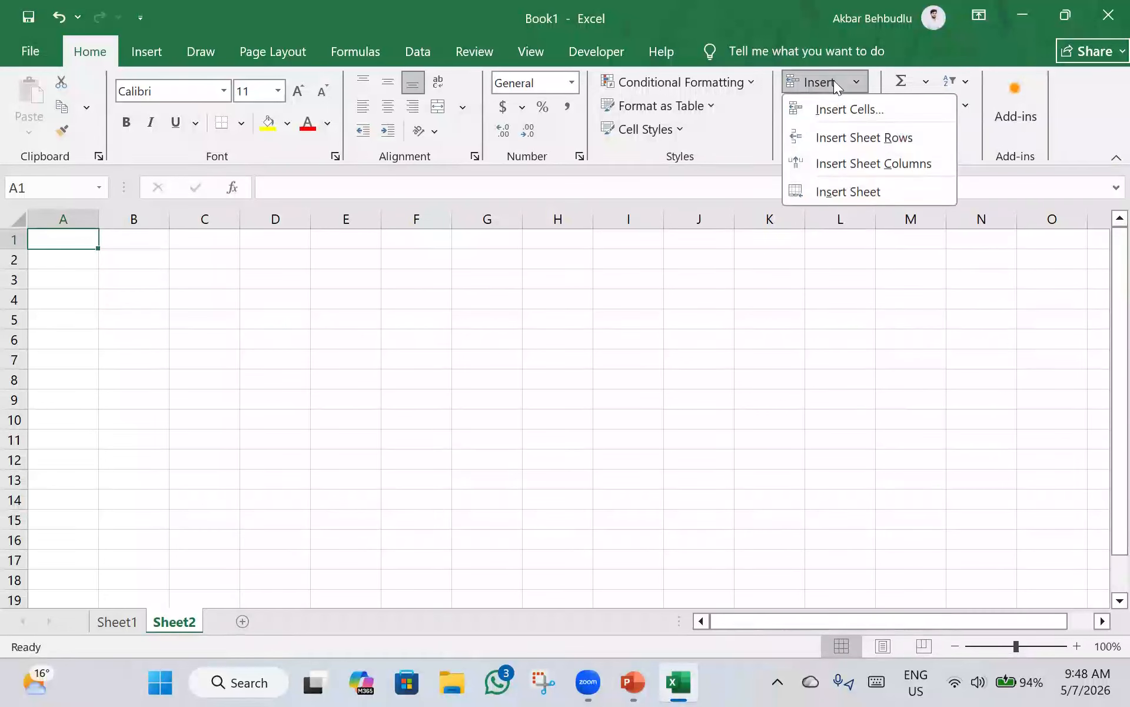
pyautogui.click(865, 194)
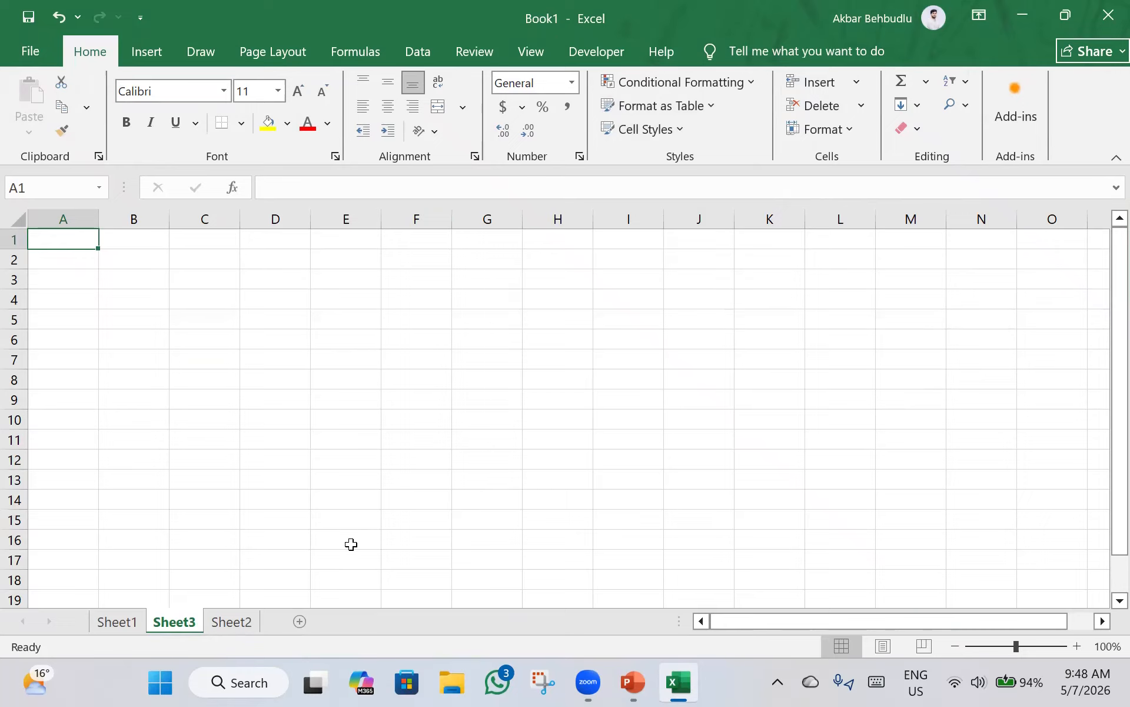
pyautogui.press('fn+Escape')
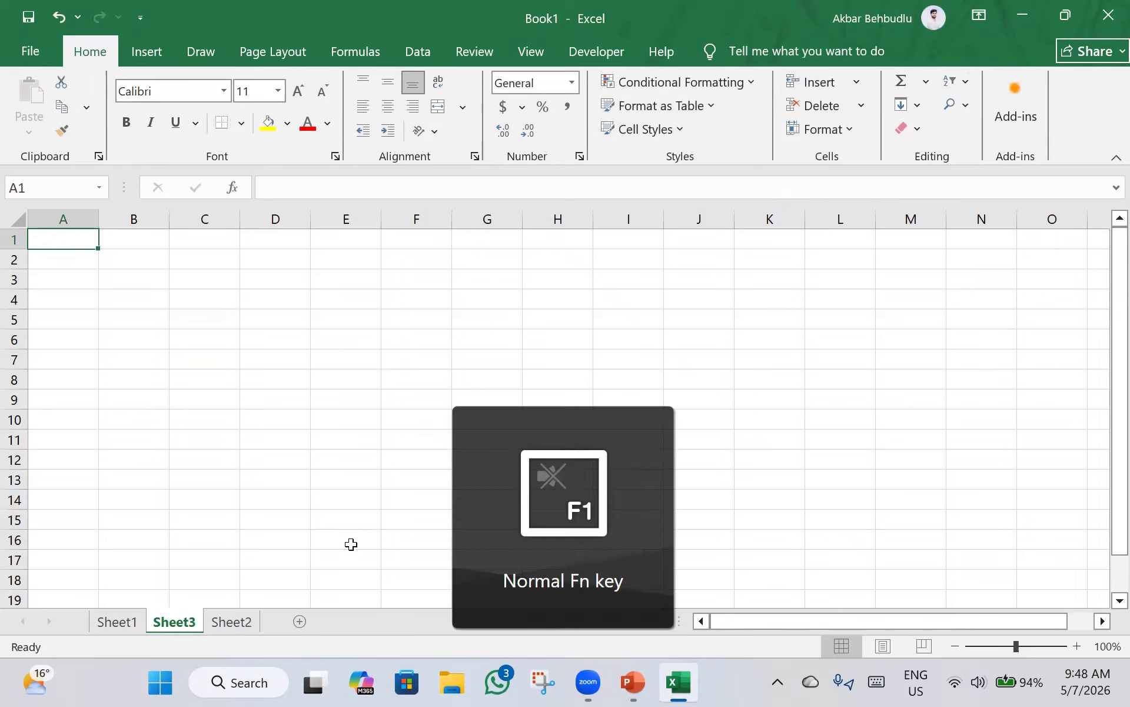
pyautogui.hotkey('shift', 'F11')
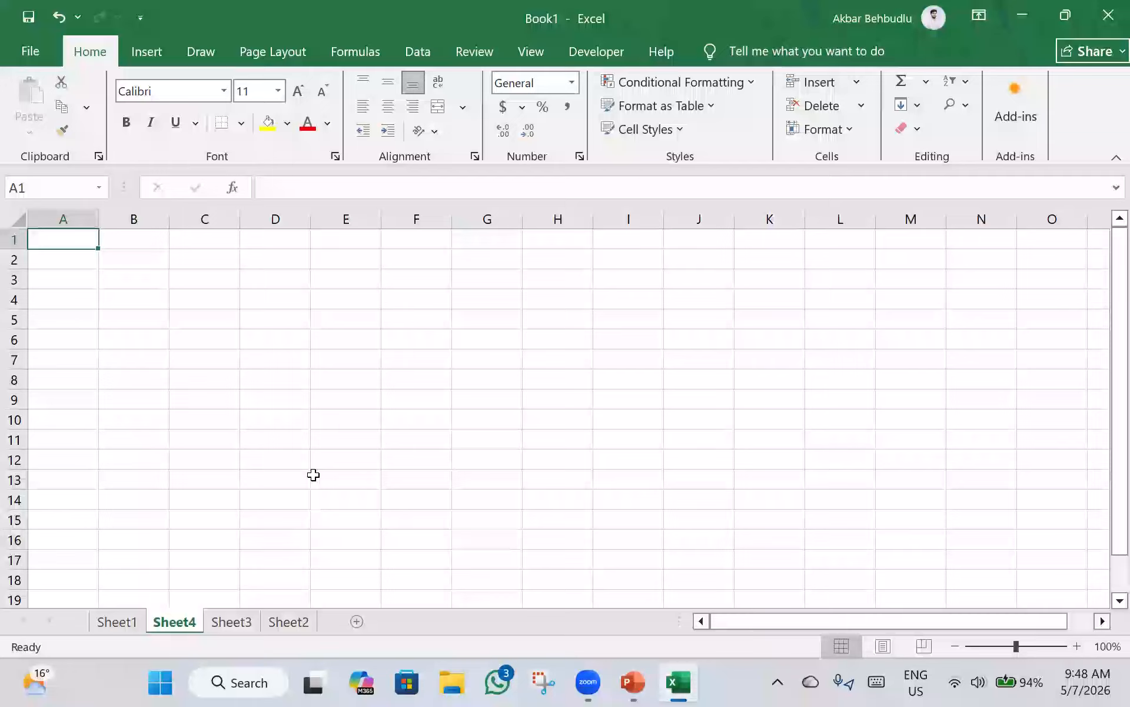
# - Open the Insert dialog from the Sheet2 tab, move it right, and snip its sheet-type icons
pyautogui.rightClick(304, 622)
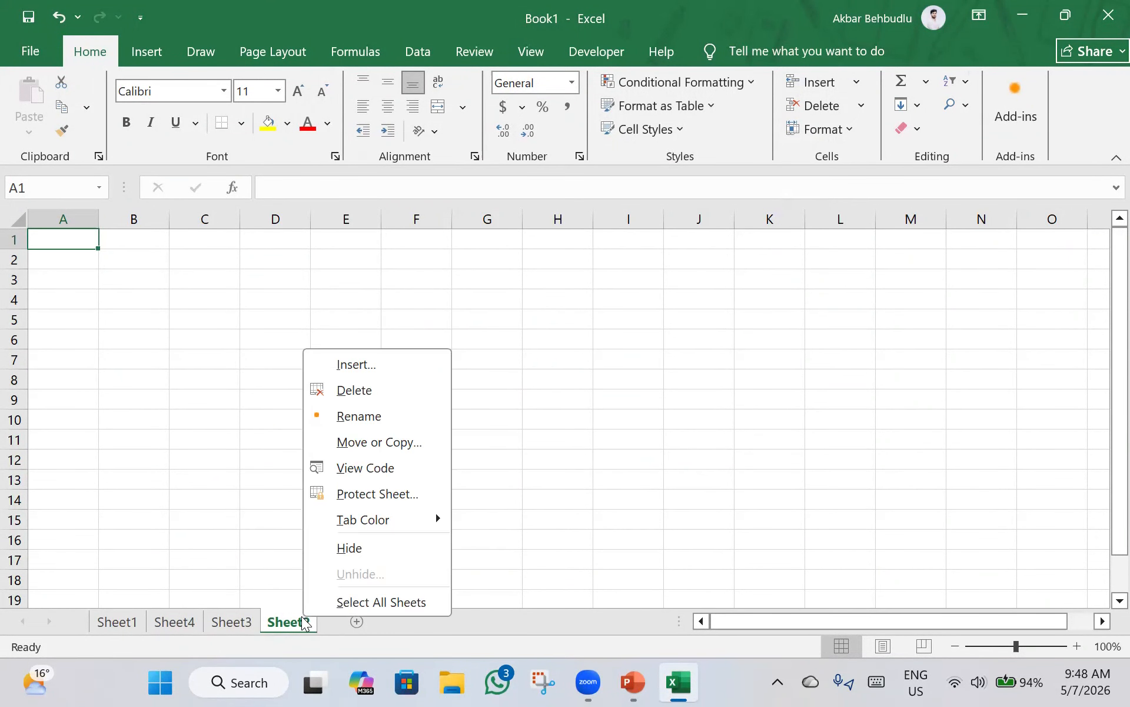
pyautogui.click(385, 369)
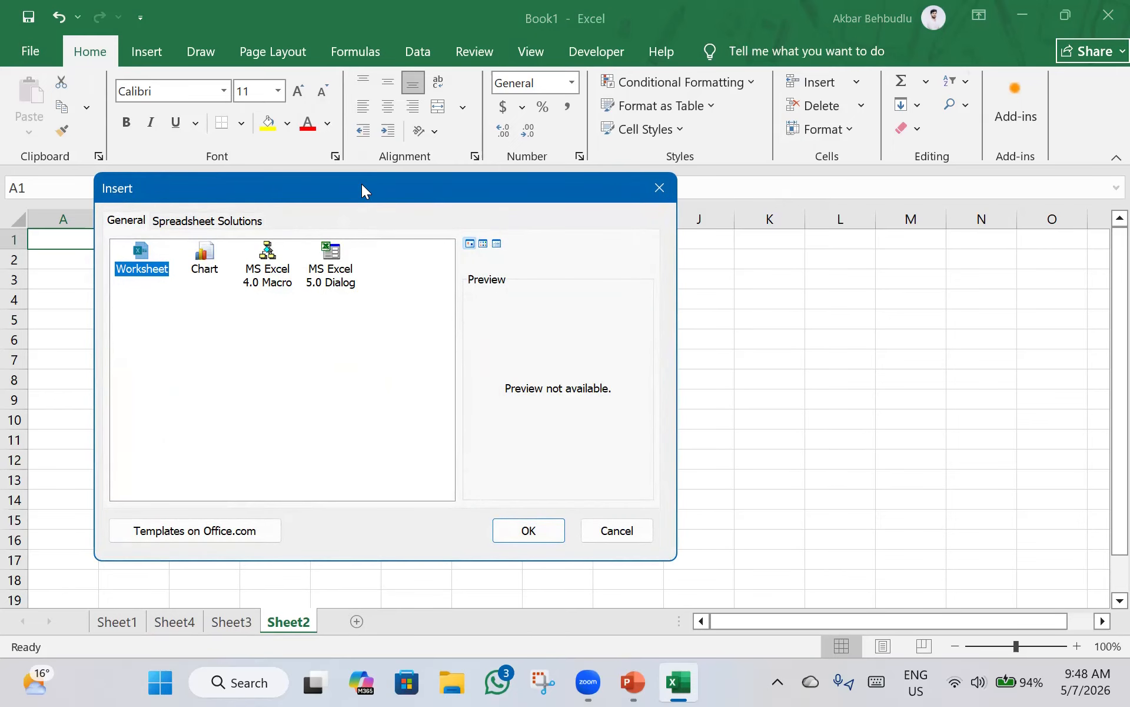
pyautogui.moveTo(361, 187); pyautogui.dragTo(654, 162)
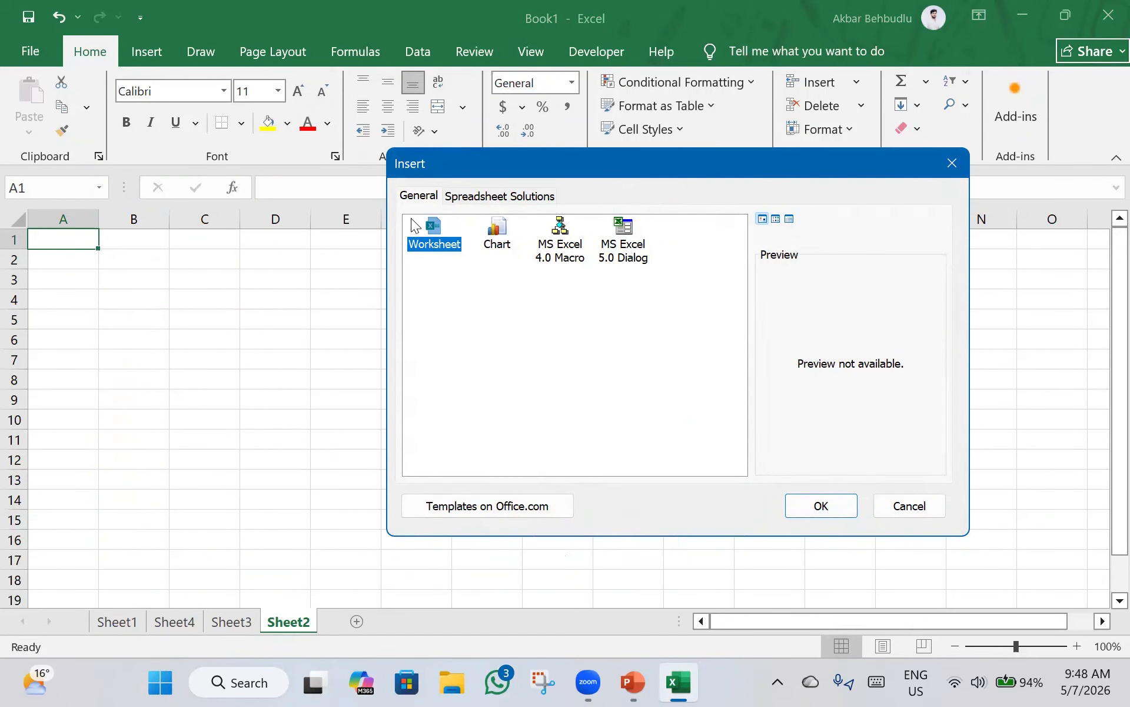
pyautogui.press('super+shift+s')
pyautogui.moveTo(397, 213); pyautogui.dragTo(720, 266)
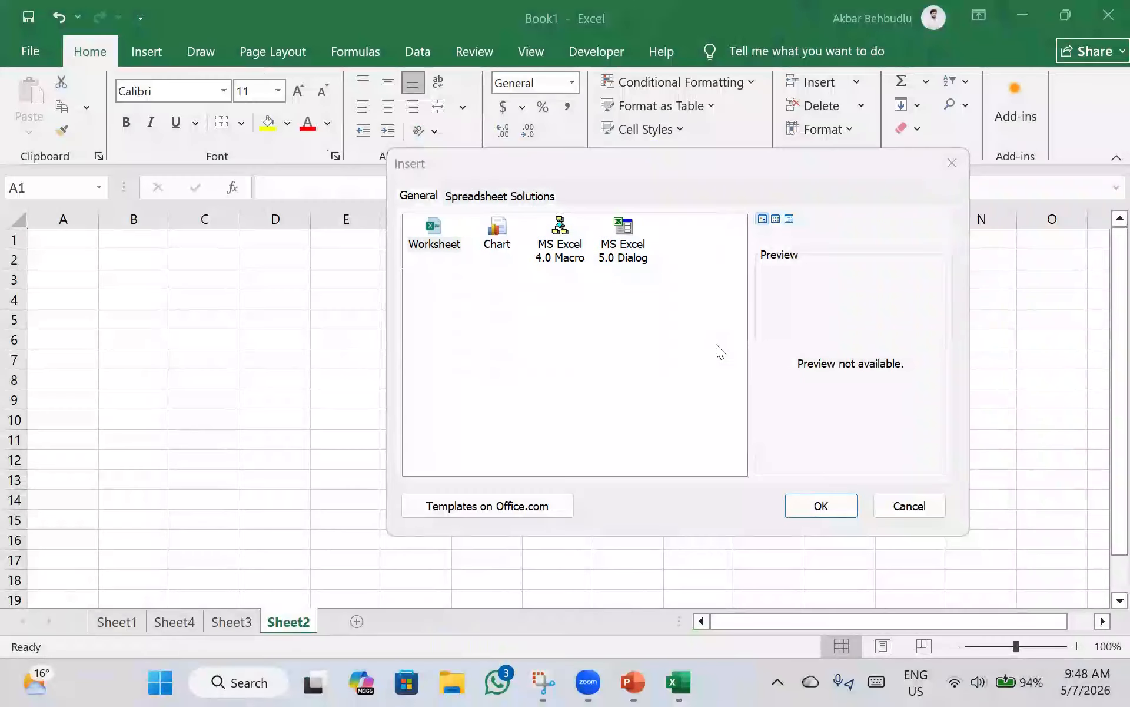
# - Underline Worksheet, MS Excel 4.0 Macro and MS Excel 5.0 Dialog in red and box Chart with 'F11'
pyautogui.click(916, 206)
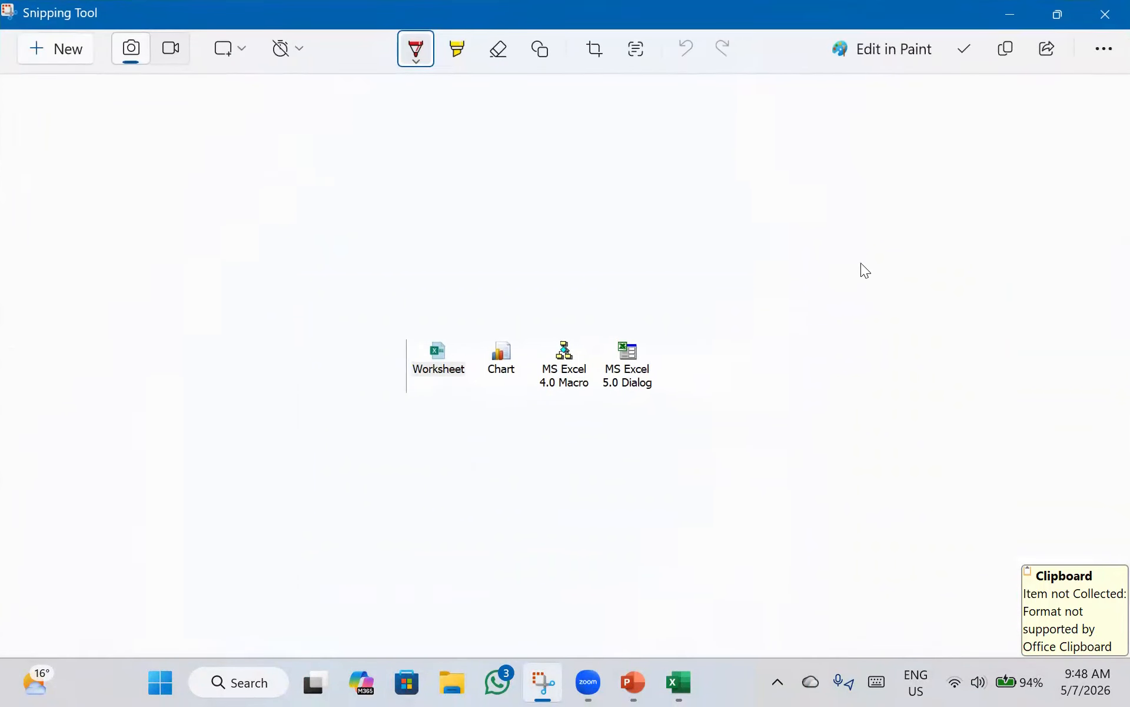
pyautogui.scroll(3, 668, 381)
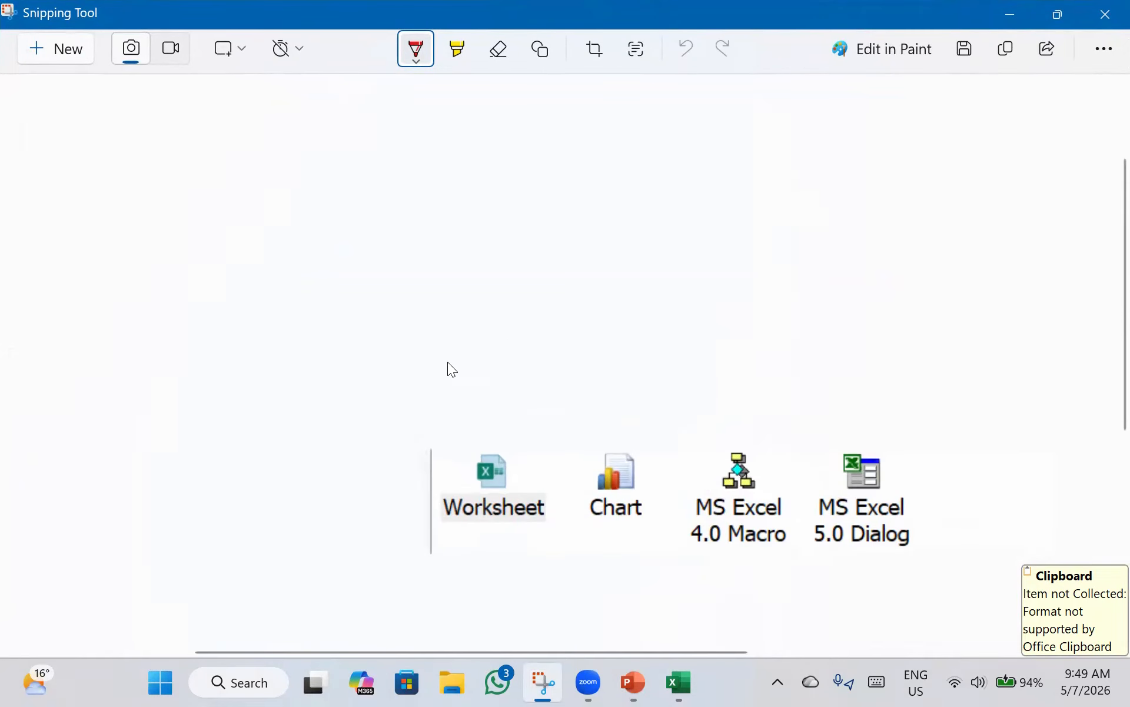
pyautogui.moveTo(432, 540); pyautogui.dragTo(560, 531)
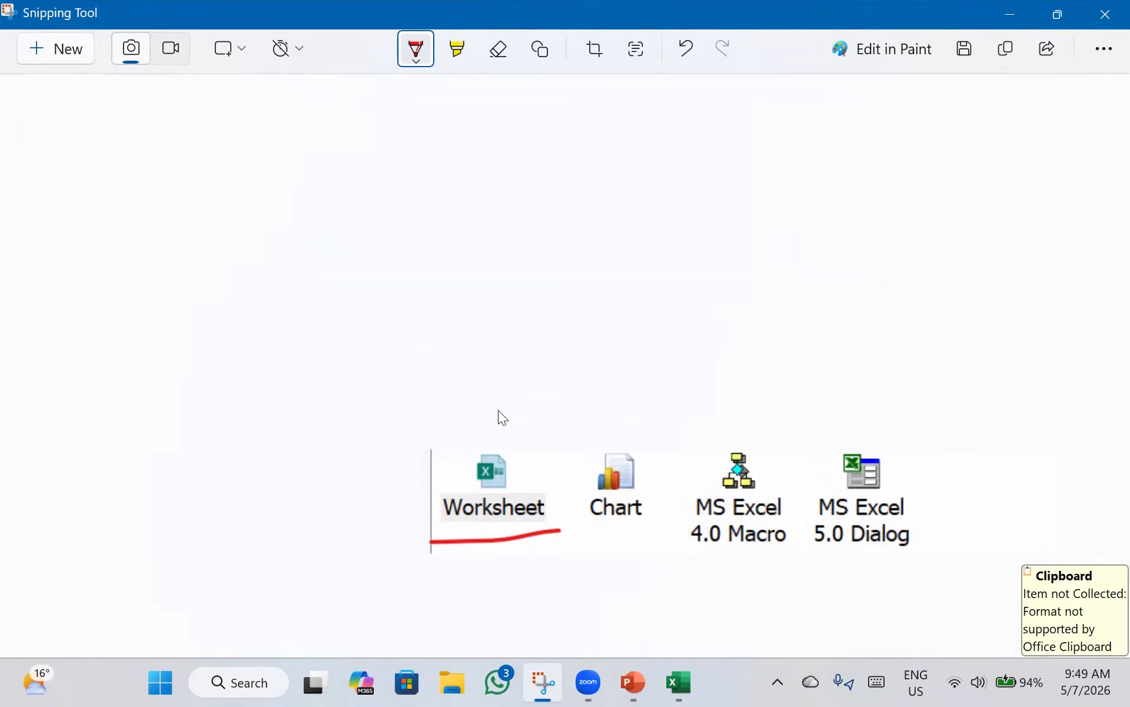
pyautogui.moveTo(601, 421)
pyautogui.mouseDown()
pyautogui.moveTo(616, 419)
pyautogui.moveTo(642, 443)
pyautogui.mouseUp()
pyautogui.moveTo(577, 523)
pyautogui.mouseDown()
pyautogui.moveTo(657, 519)
pyautogui.moveTo(619, 370)
pyautogui.moveTo(562, 480)
pyautogui.moveTo(558, 469)
pyautogui.mouseUp()
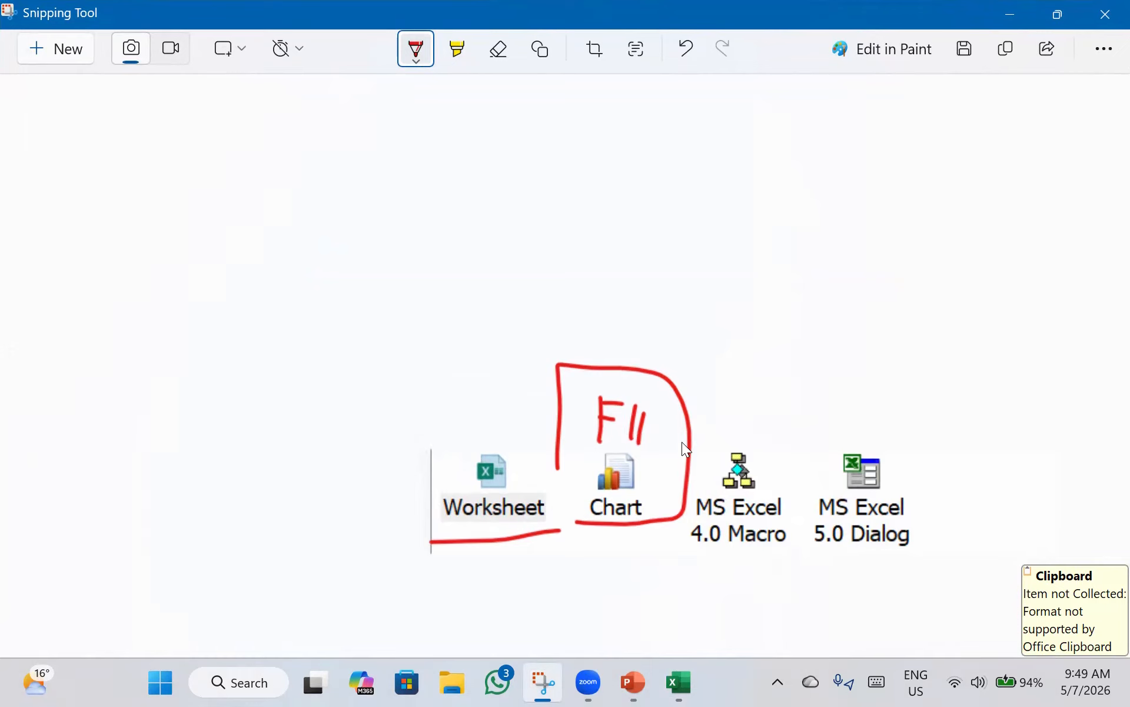
pyautogui.moveTo(803, 545); pyautogui.dragTo(810, 545)
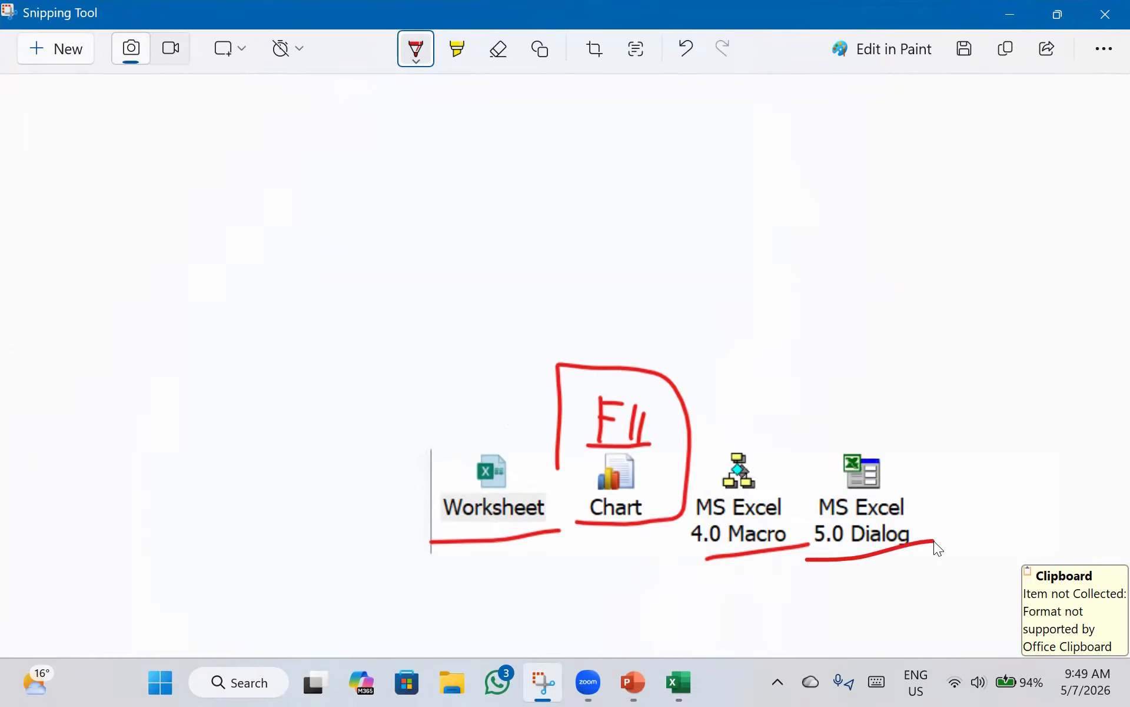
pyautogui.moveTo(934, 541); pyautogui.dragTo(934, 541)
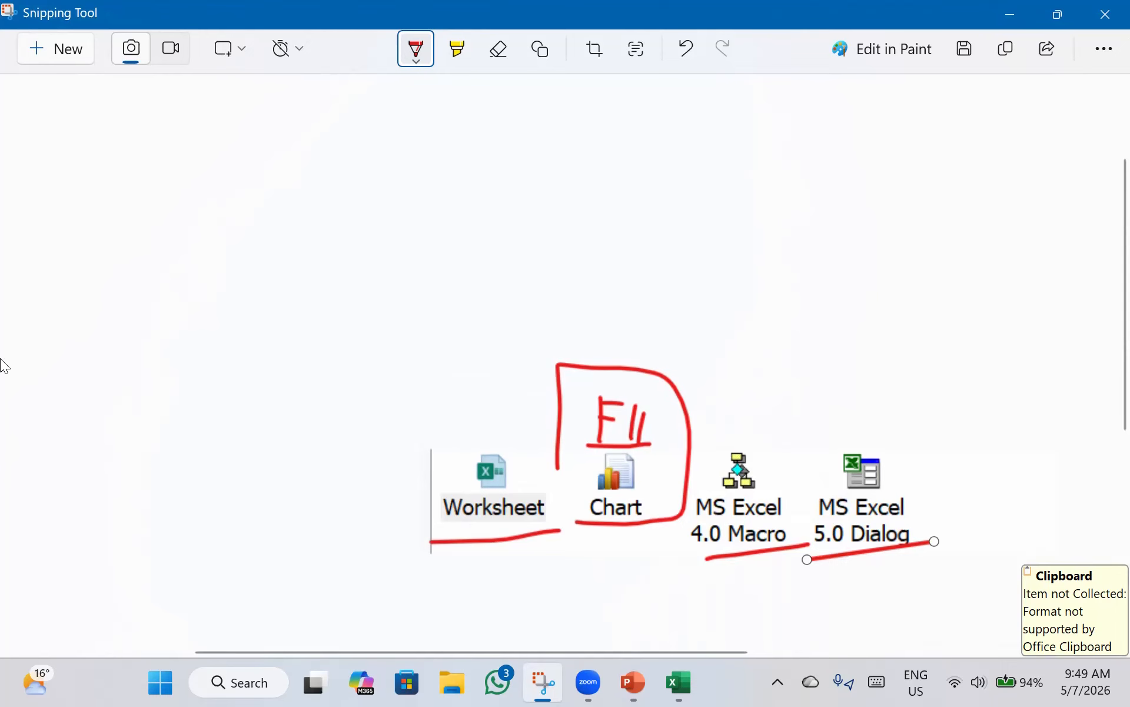
pyautogui.hotkey('alt', 'Tab')
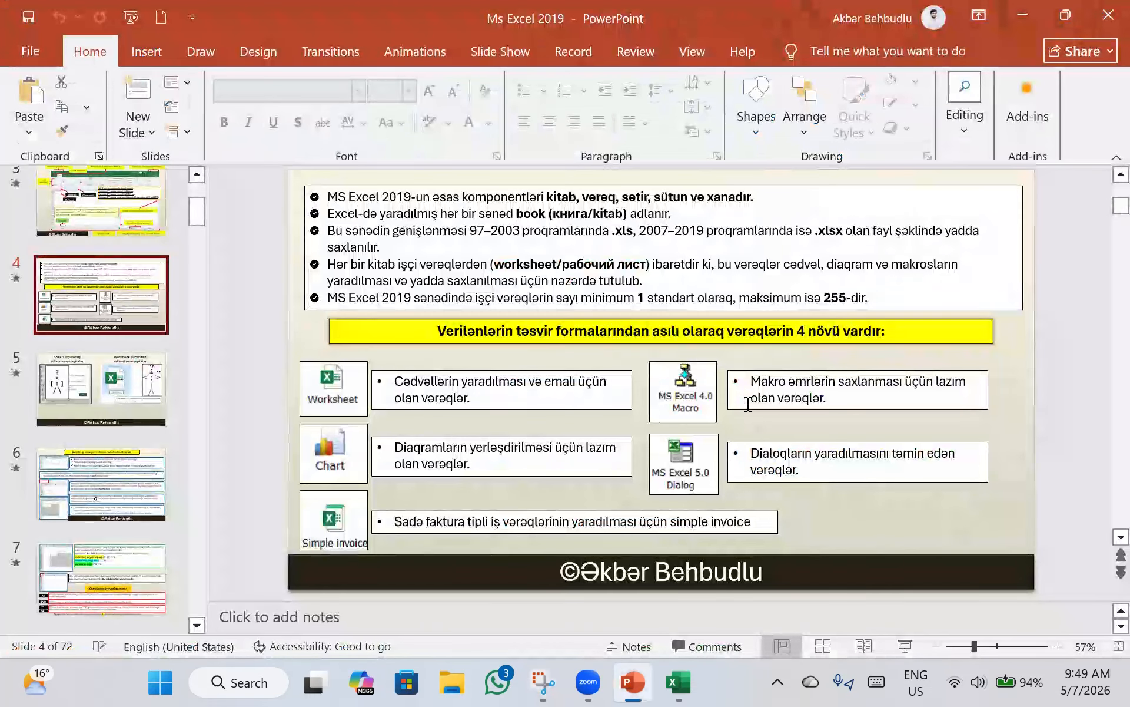
# - Revisit the snip and sheet-types slide, then bring Book1 up in a restored window over the desktop
pyautogui.click(551, 683)
pyautogui.click(633, 683)
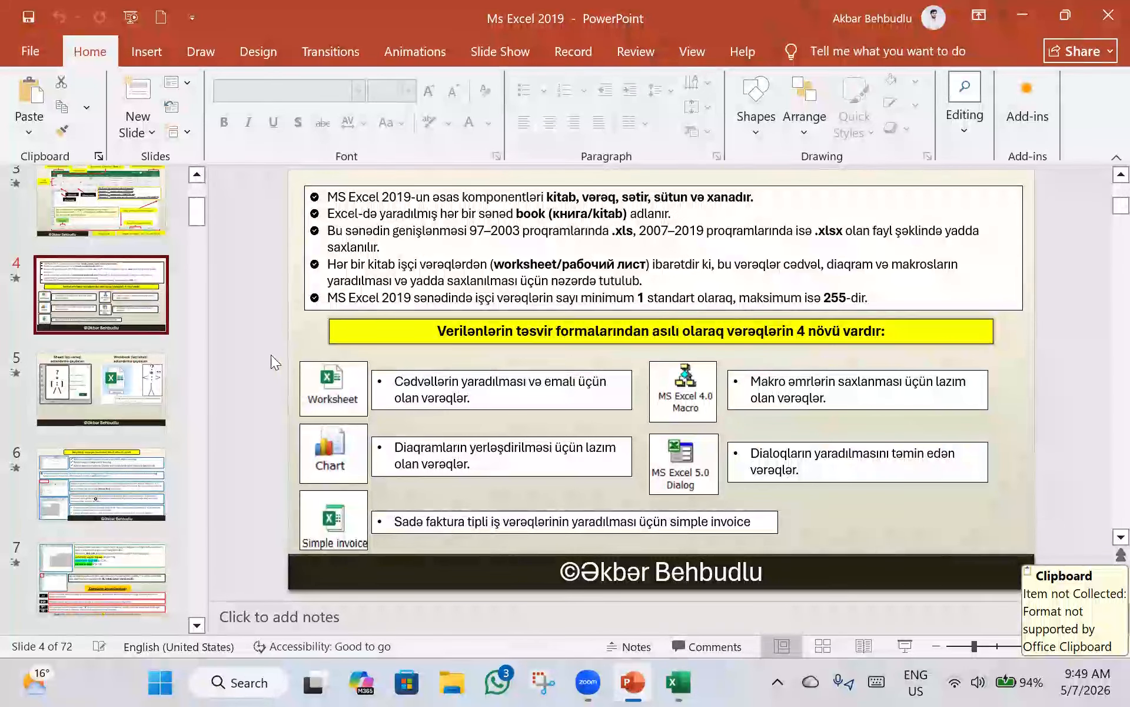
pyautogui.hotkey('alt', 'Tab')
pyautogui.moveTo(678, 9); pyautogui.dragTo(679, 139)
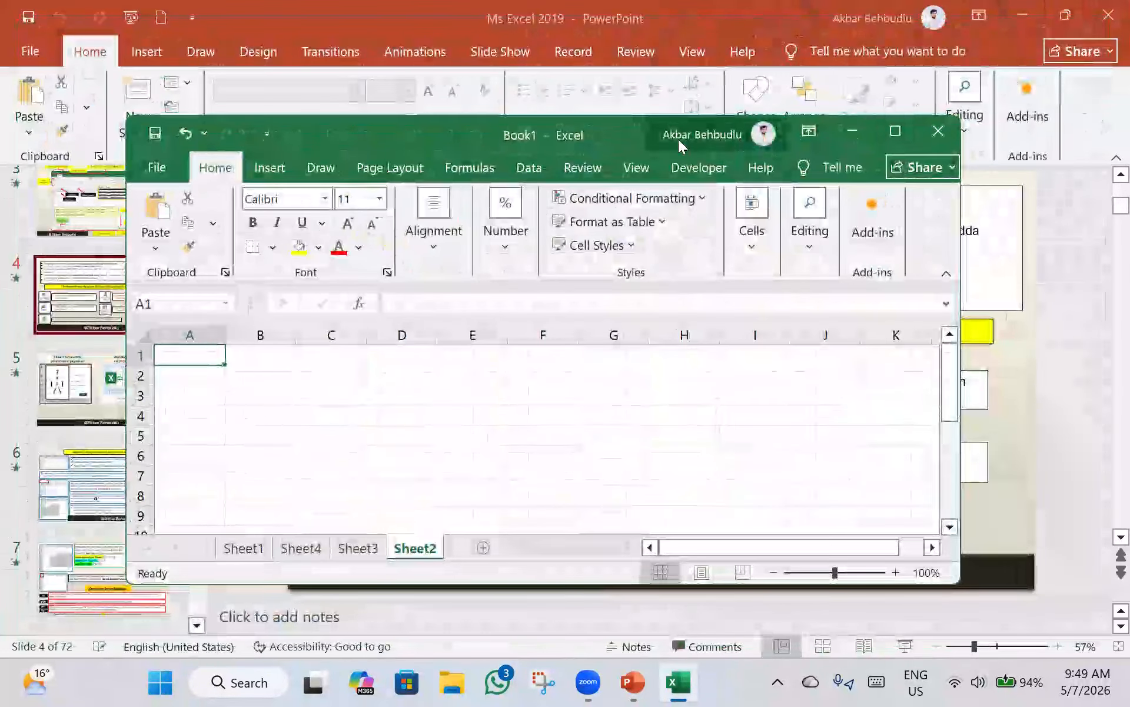
pyautogui.press('super+d')
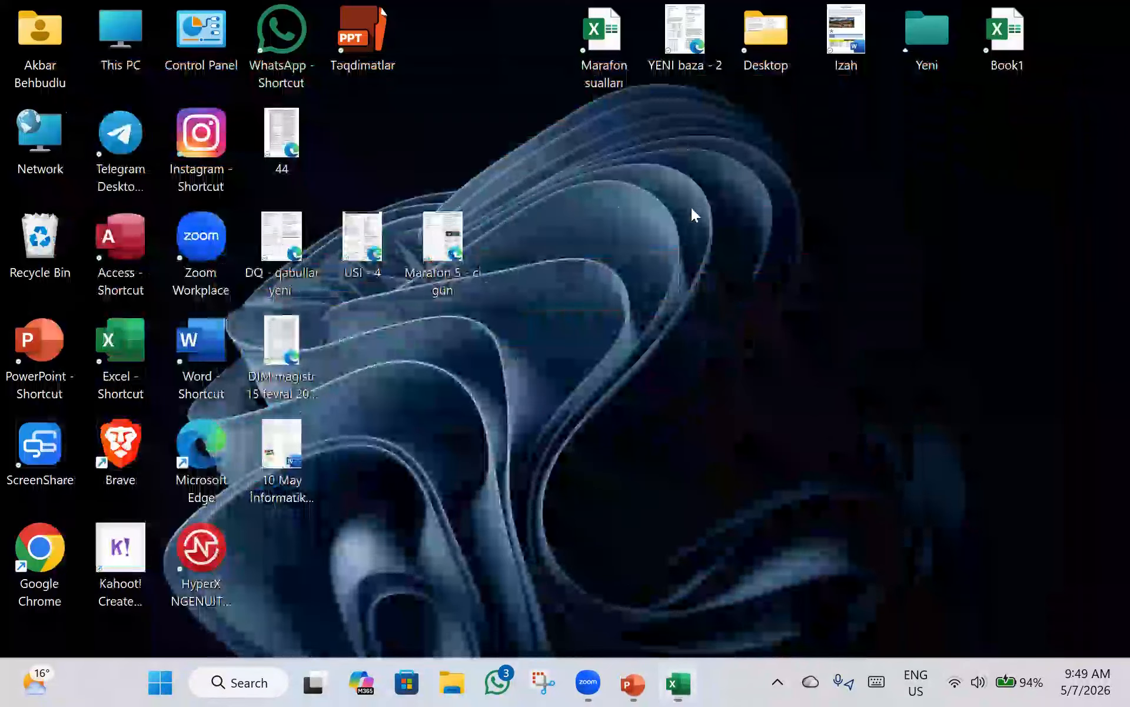
pyautogui.click(677, 683)
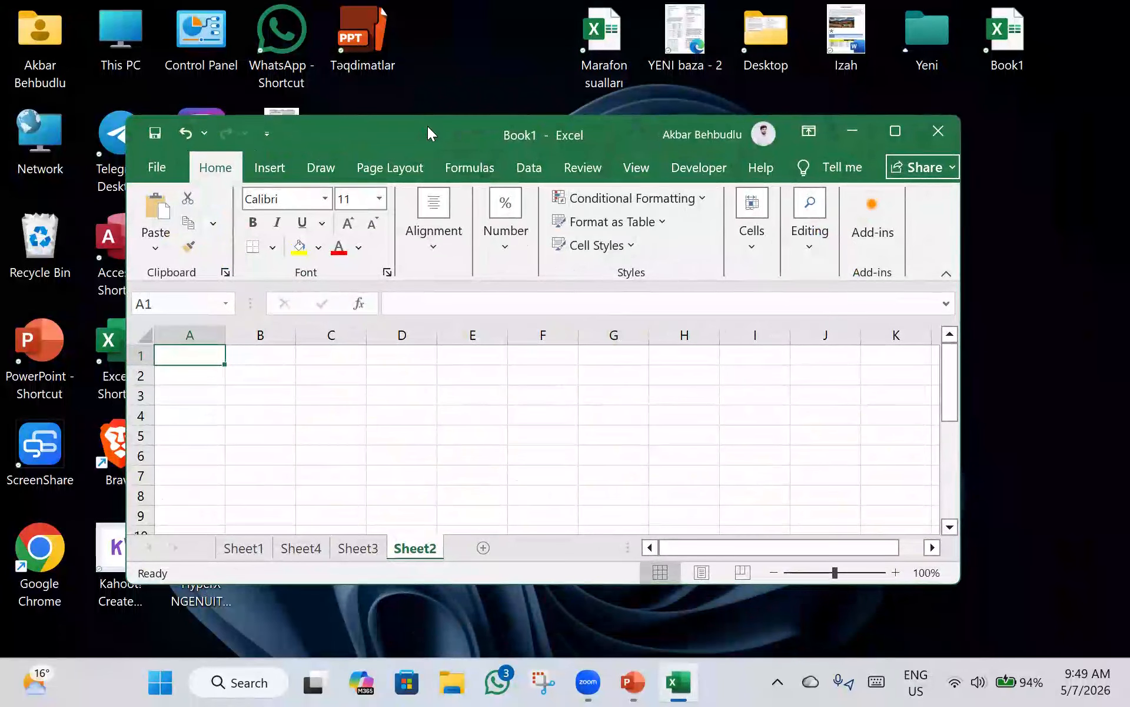
# - Reposition the Excel window and start renaming the Sheet2 tab, then leave it unchanged
pyautogui.moveTo(554, 122); pyautogui.dragTo(588, 120)
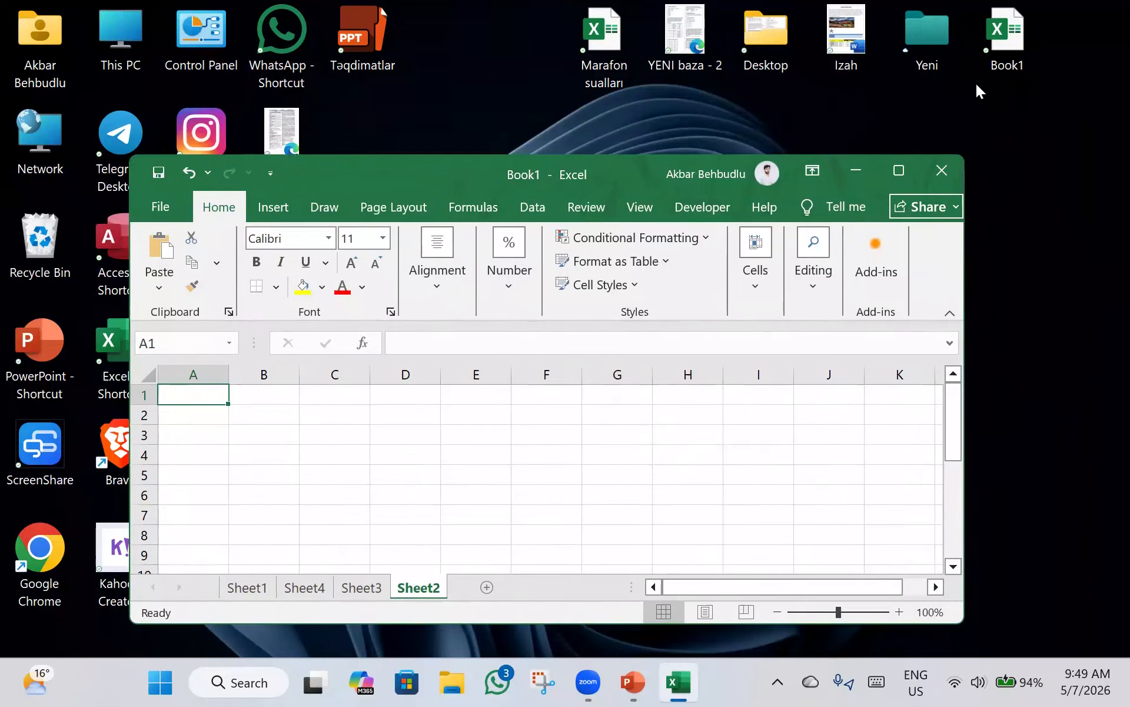
pyautogui.moveTo(1006, 35); pyautogui.dragTo(1014, 63)
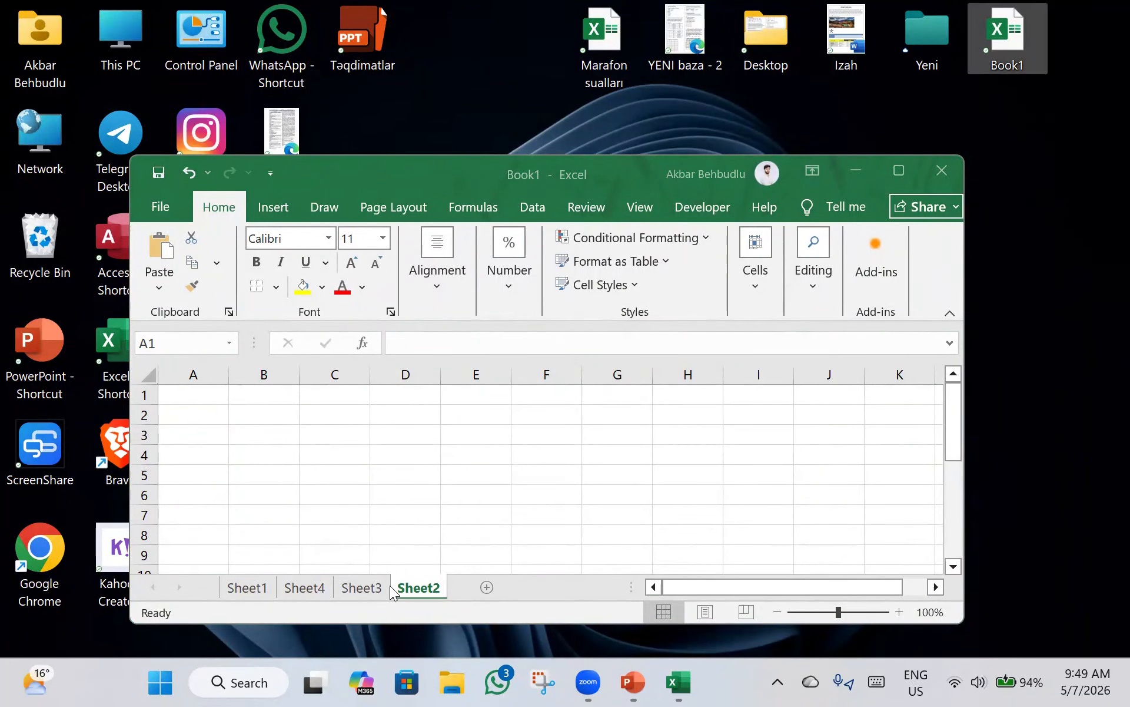
pyautogui.click(409, 588)
pyautogui.doubleClick(433, 587)
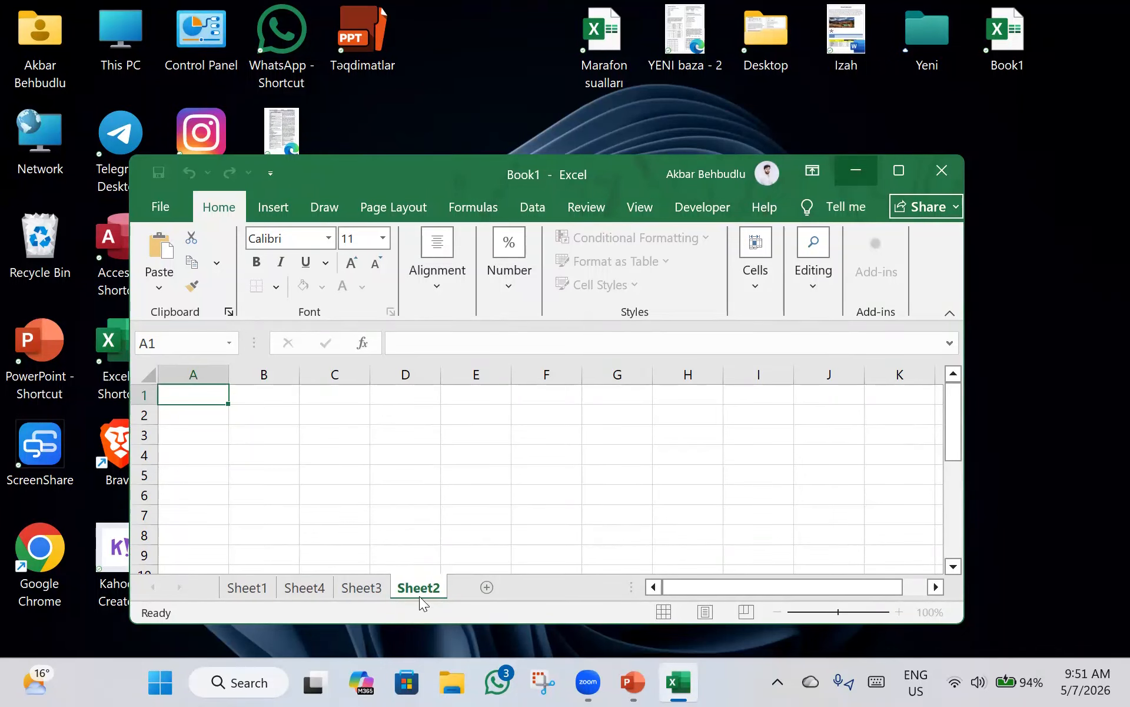
pyautogui.doubleClick(438, 588)
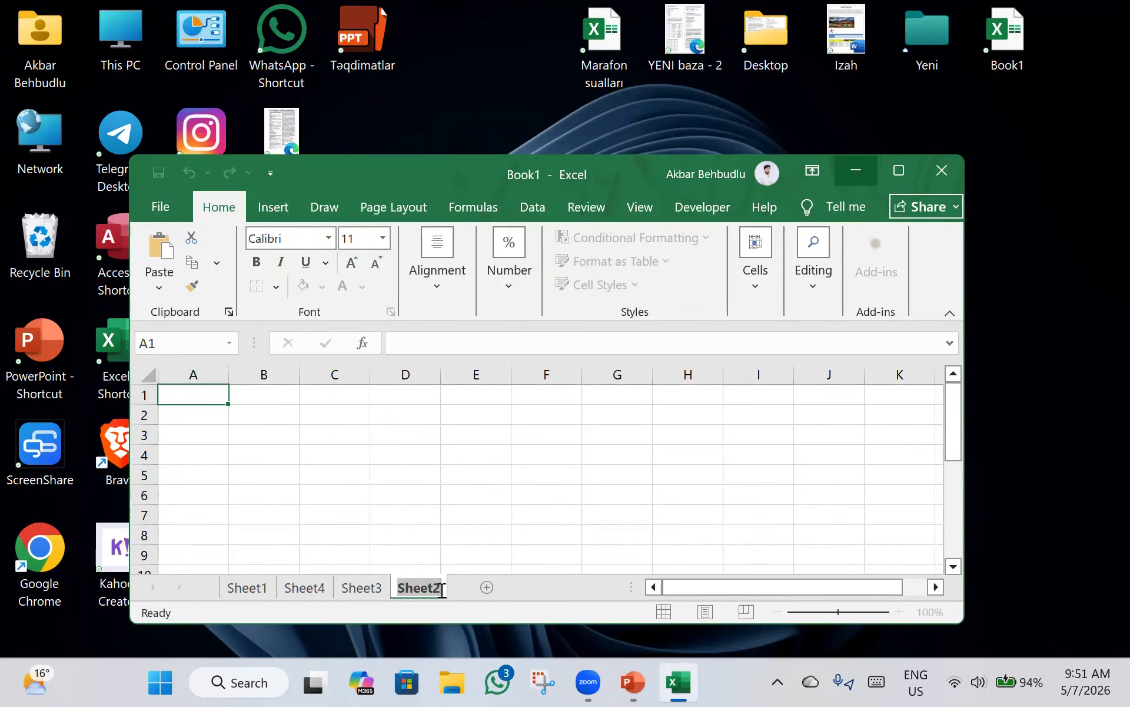
pyautogui.click(439, 588)
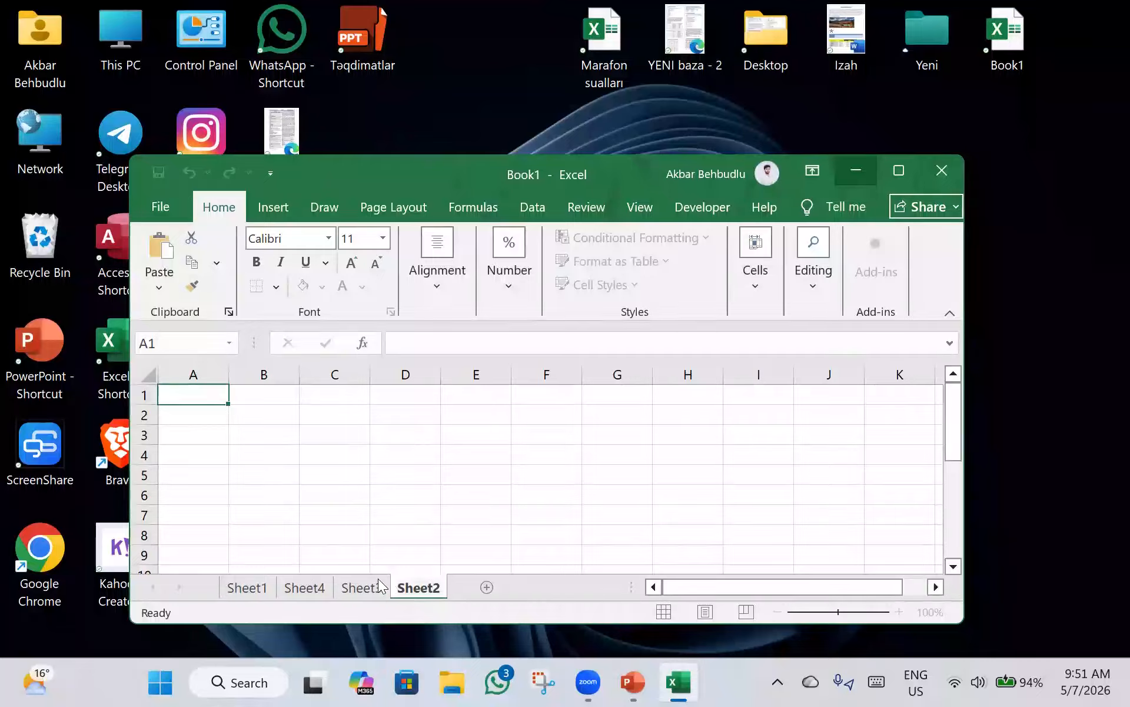
# - Erase Sheet3's tab name with Excel maximized, then dismiss the invalid sheet name warning
pyautogui.click(356, 589)
pyautogui.rightClick(354, 594)
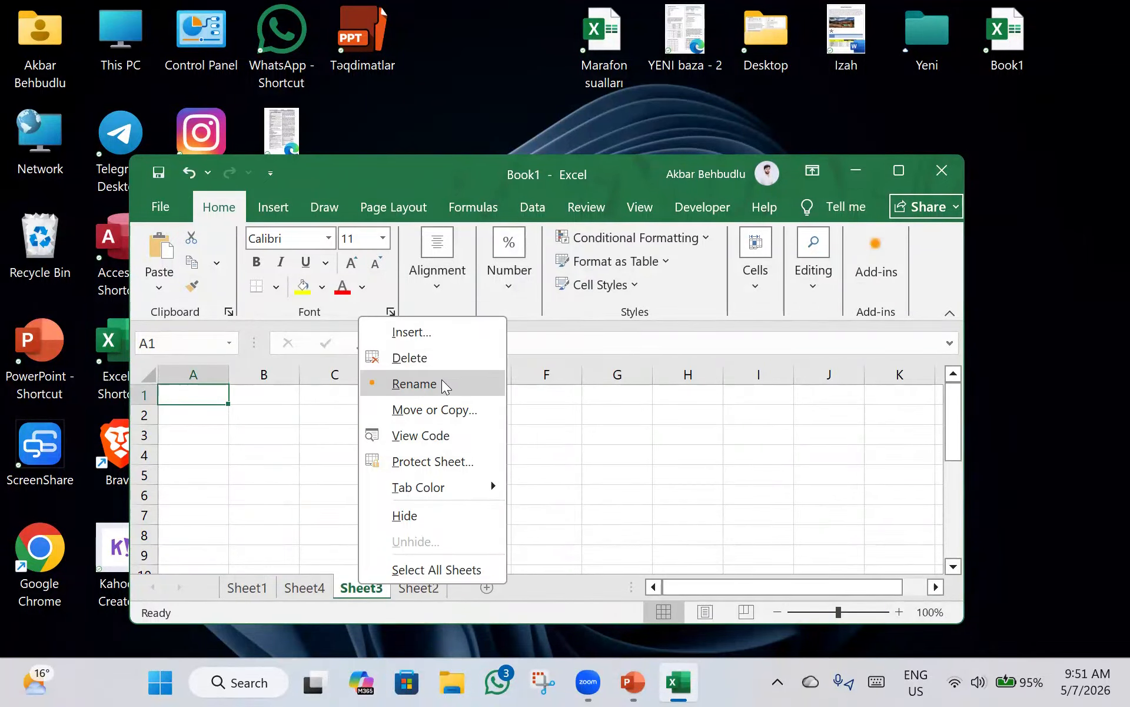
pyautogui.click(441, 384)
pyautogui.click(103, 540)
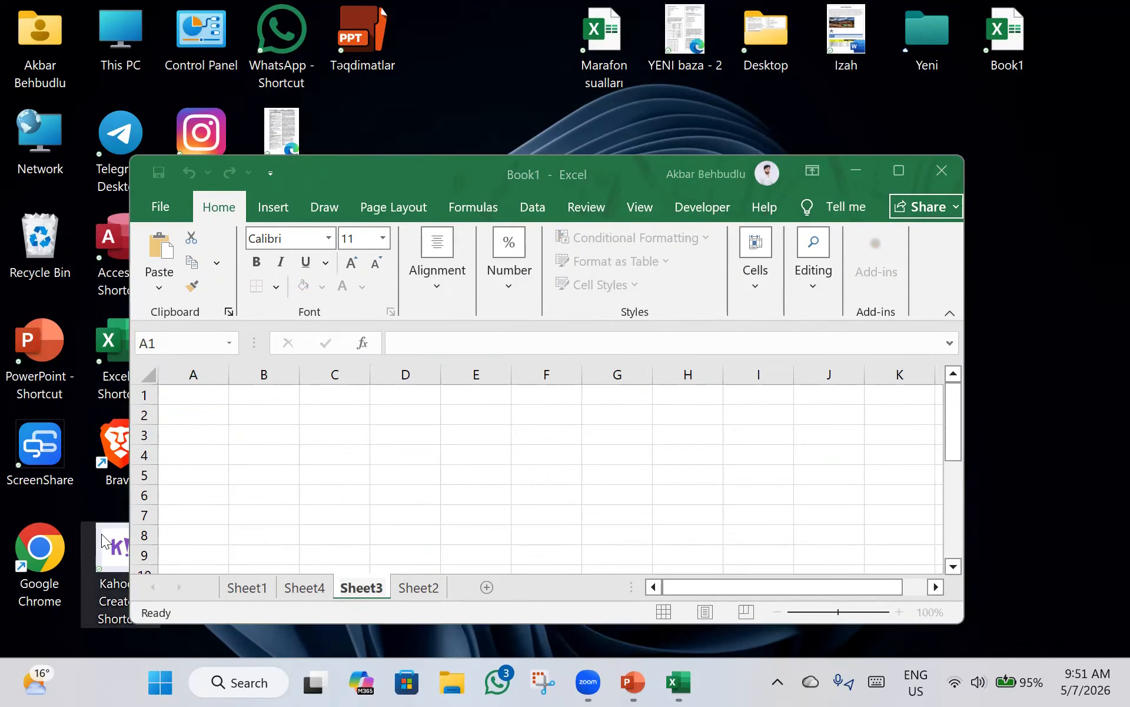
pyautogui.click(353, 587)
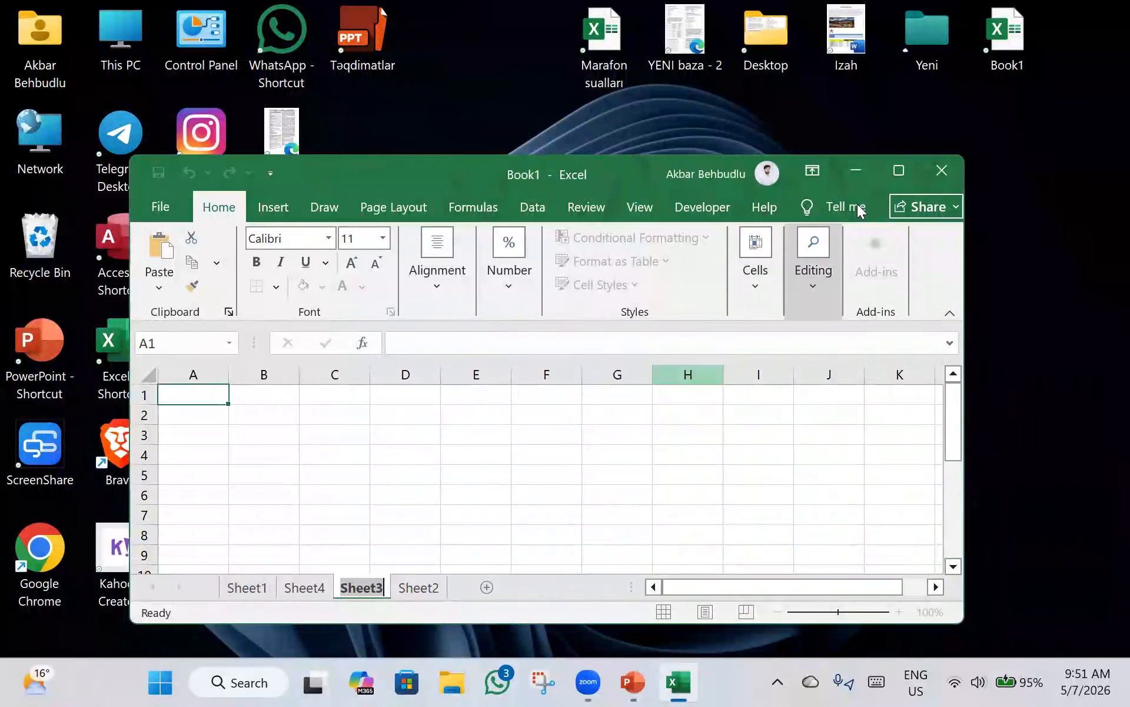
pyautogui.click(899, 170)
pyautogui.press('BackSpace')
pyautogui.click(272, 626)
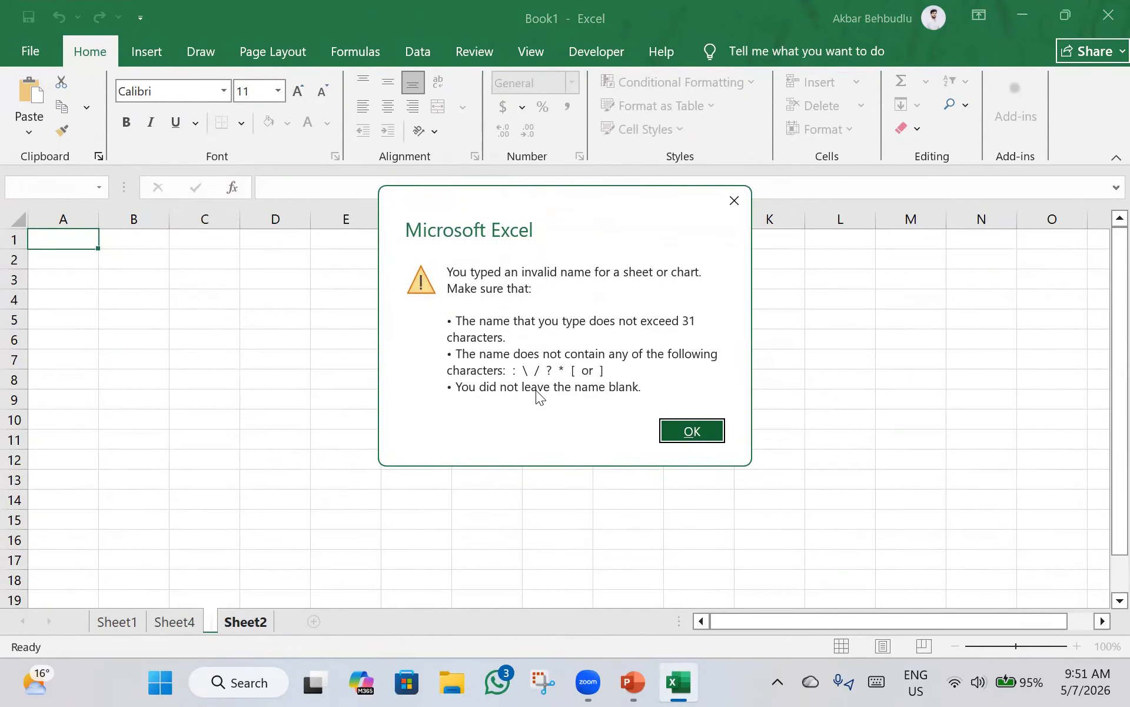
pyautogui.click(687, 431)
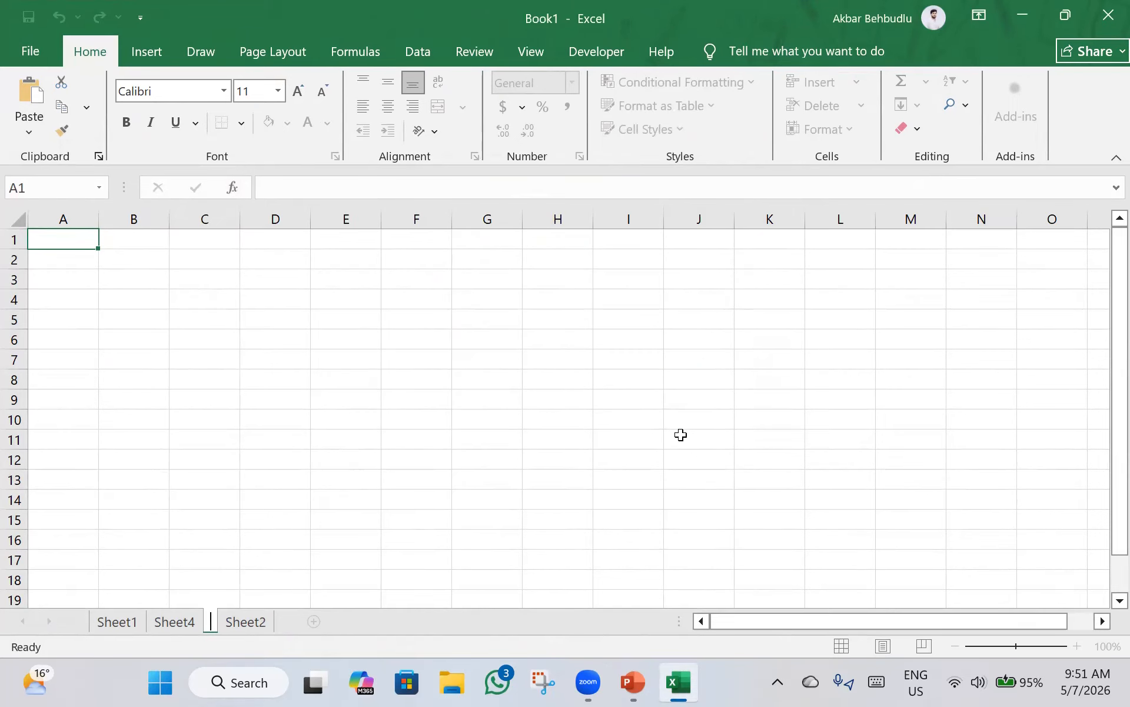
pyautogui.click(613, 685)
# - Snip the naming-rules content of PowerPoint slide 5 and enlarge the capture window
pyautogui.click(94, 384)
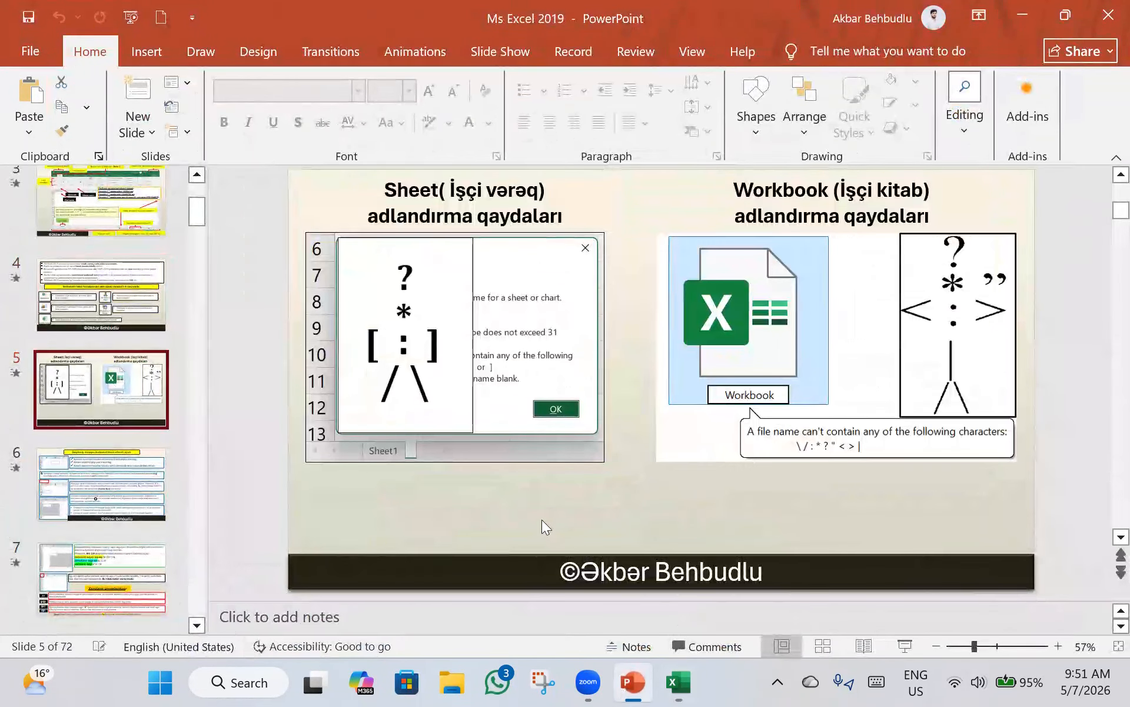
pyautogui.click(552, 677)
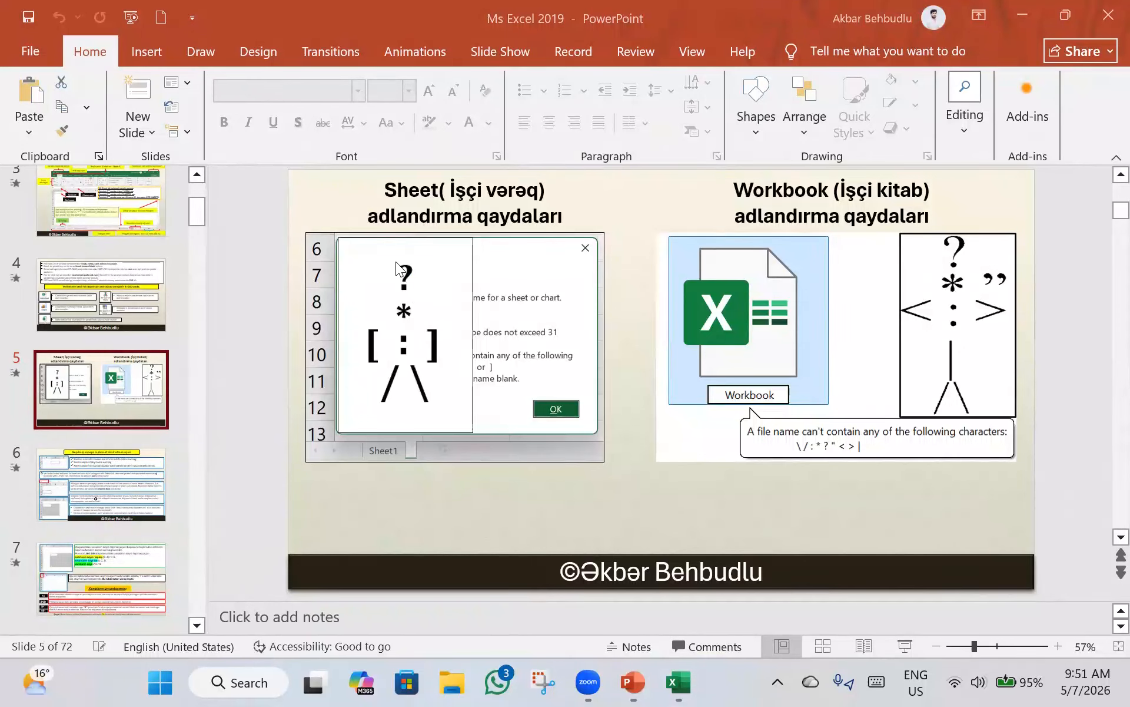
pyautogui.click(360, 271)
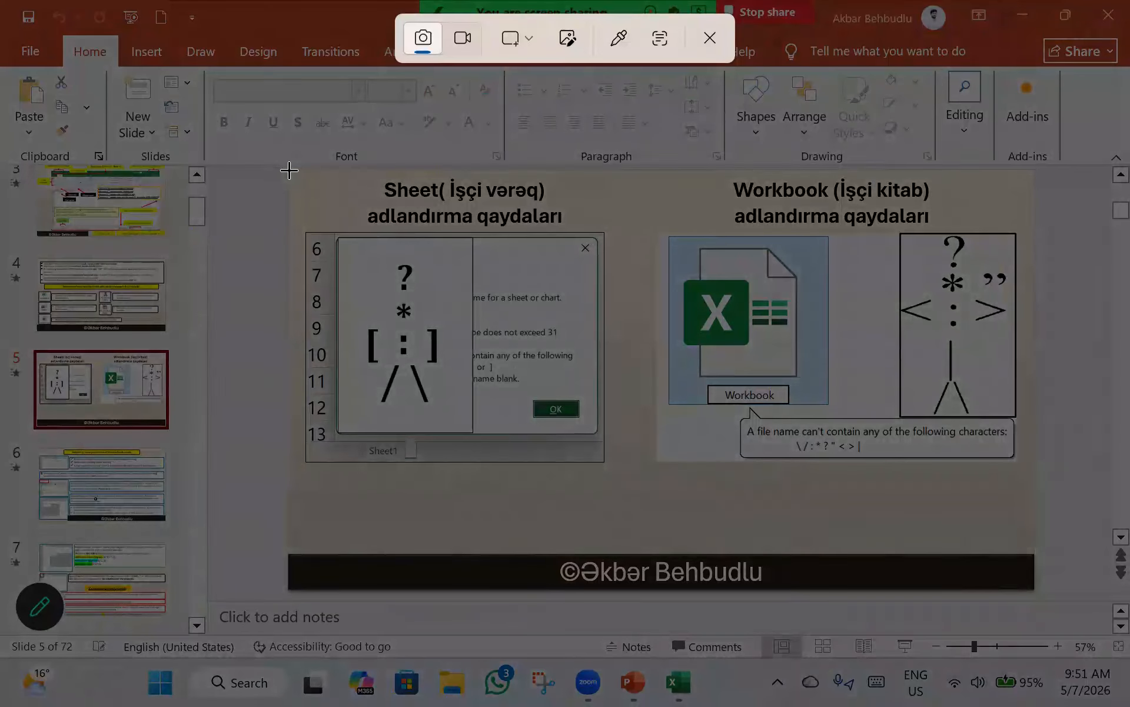
pyautogui.moveTo(289, 170); pyautogui.dragTo(1023, 494)
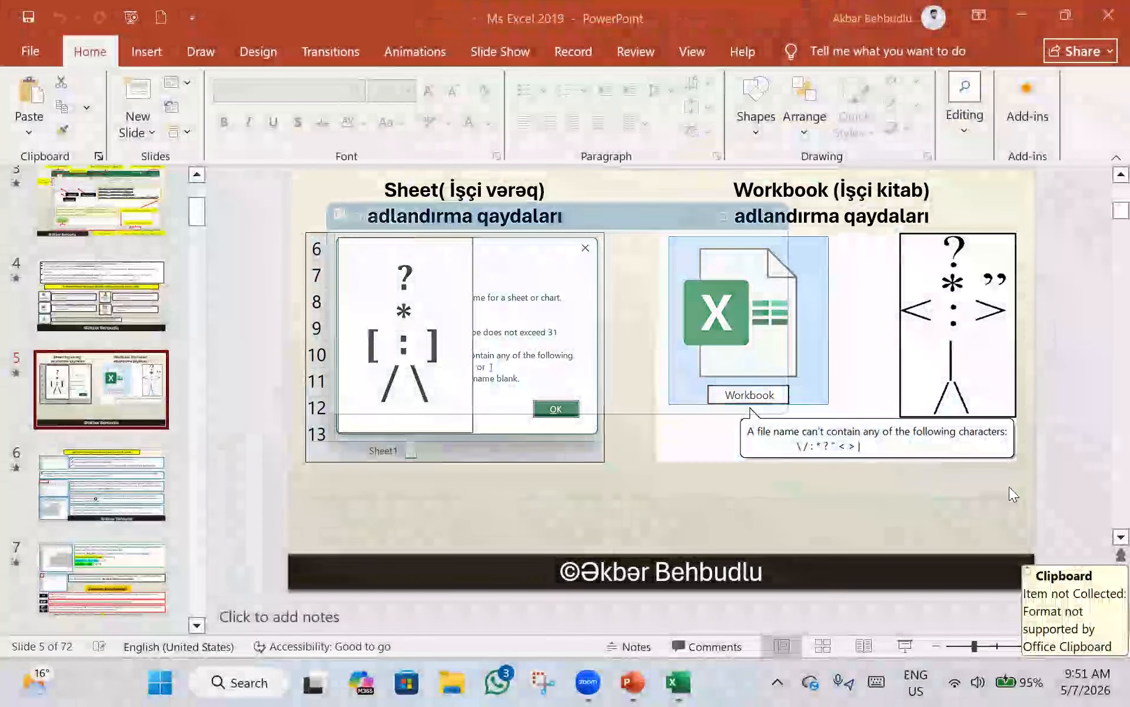
pyautogui.click(916, 203)
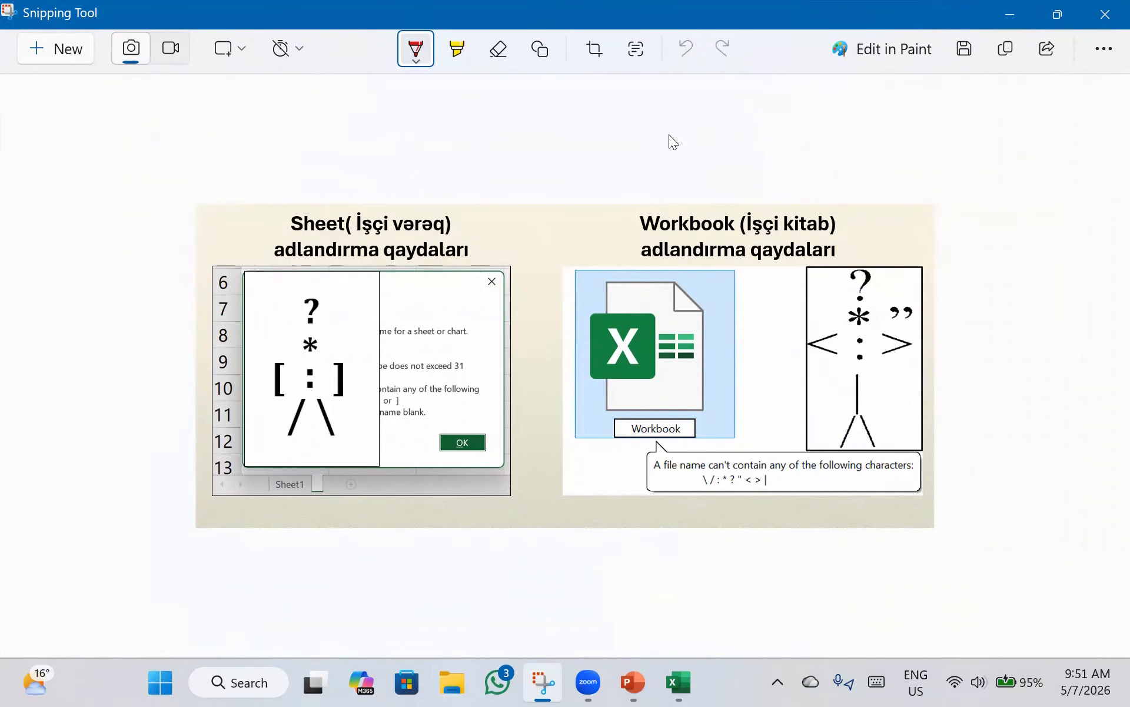
# - Write an underlined 255 above the workbook rules and 31 above the sheet rules in red
pyautogui.moveTo(652, 170)
pyautogui.mouseDown()
pyautogui.moveTo(688, 184)
pyautogui.moveTo(704, 144)
pyautogui.moveTo(732, 159)
pyautogui.mouseUp()
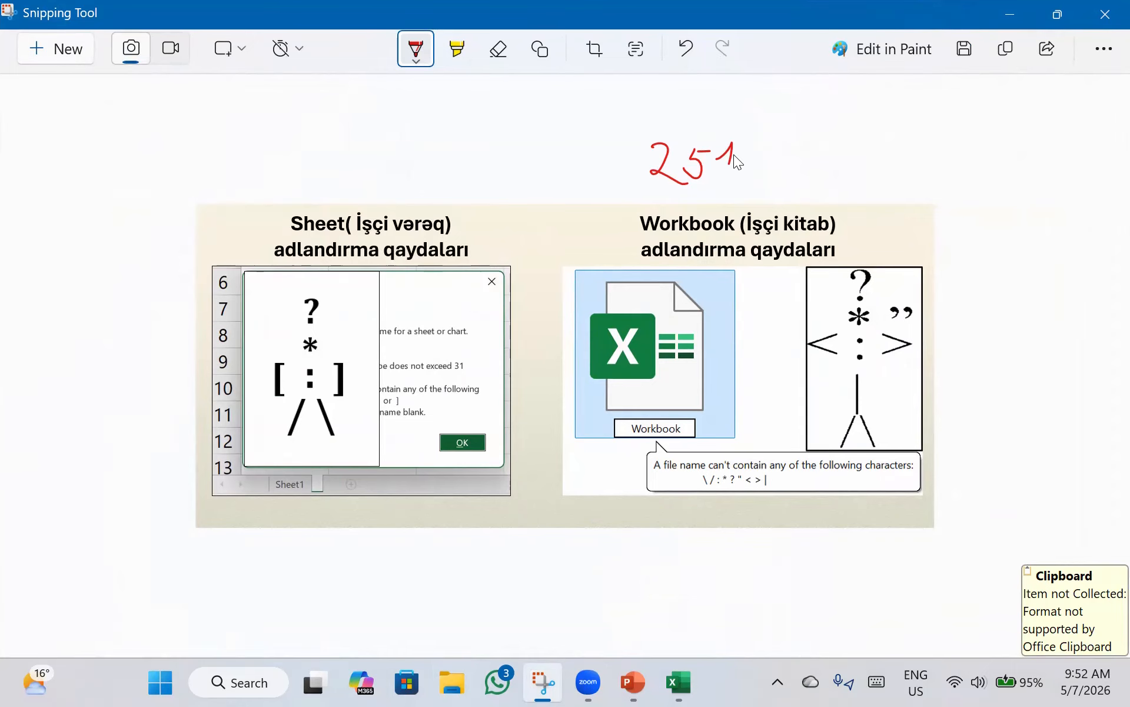
pyautogui.moveTo(724, 163); pyautogui.dragTo(728, 153)
pyautogui.moveTo(647, 193); pyautogui.dragTo(797, 183)
pyautogui.moveTo(327, 125); pyautogui.dragTo(348, 155)
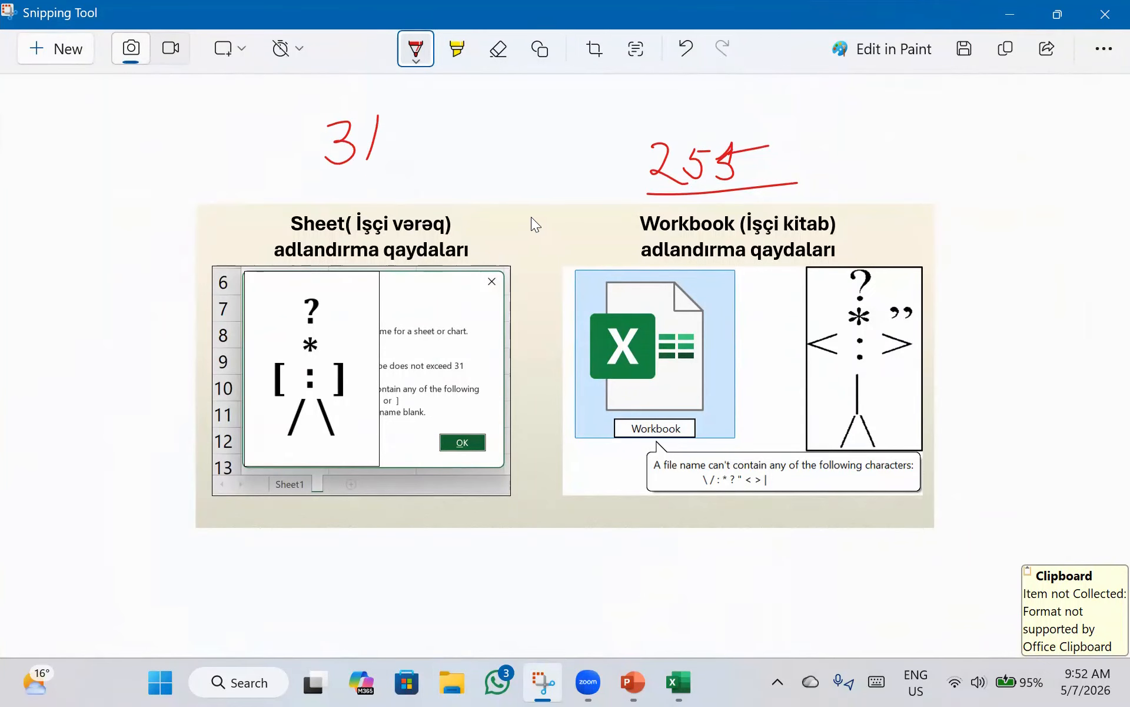
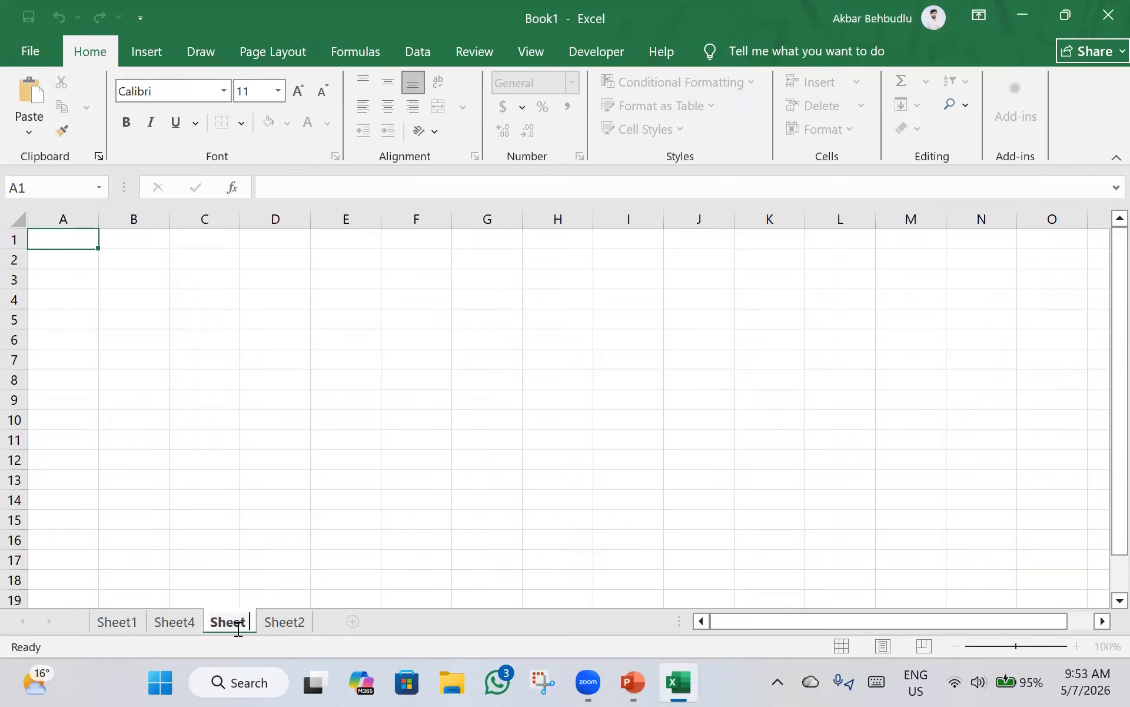
# - Rename the new sheet tab to 'Sheet 3' and zoom in on the grid
pyautogui.write('3')
pyautogui.press('Return')
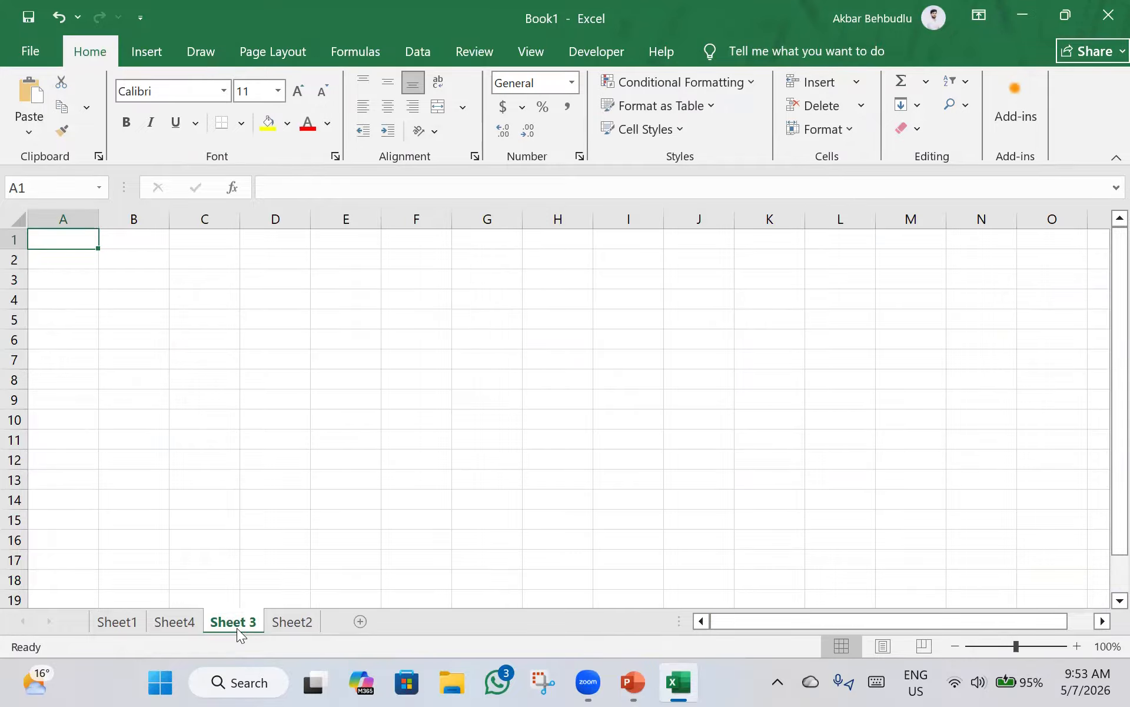
pyautogui.click(1074, 648)
pyautogui.click(1074, 648)
pyautogui.click(1074, 647)
# - Zoom Sheet 3 to 190% and select columns C and D, rows 5 and 7, then cell D7
pyautogui.click(1074, 647)
pyautogui.click(1074, 648)
pyautogui.click(1074, 648)
pyautogui.click(1074, 648)
pyautogui.click(1074, 648)
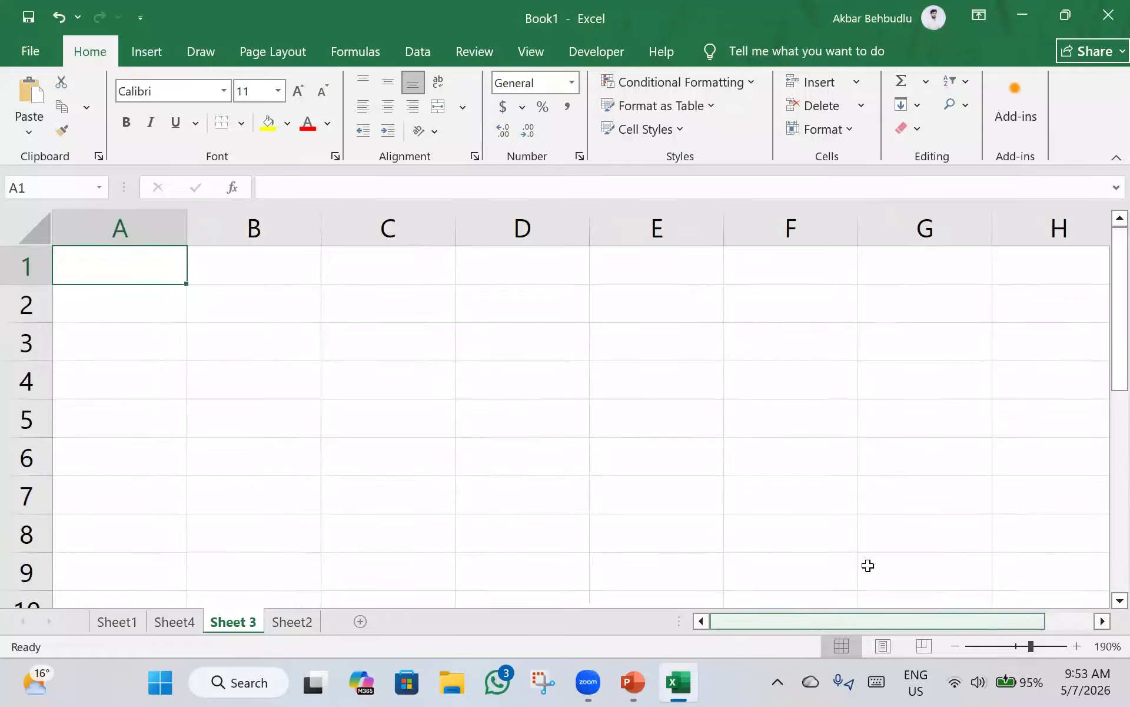
pyautogui.click(397, 216)
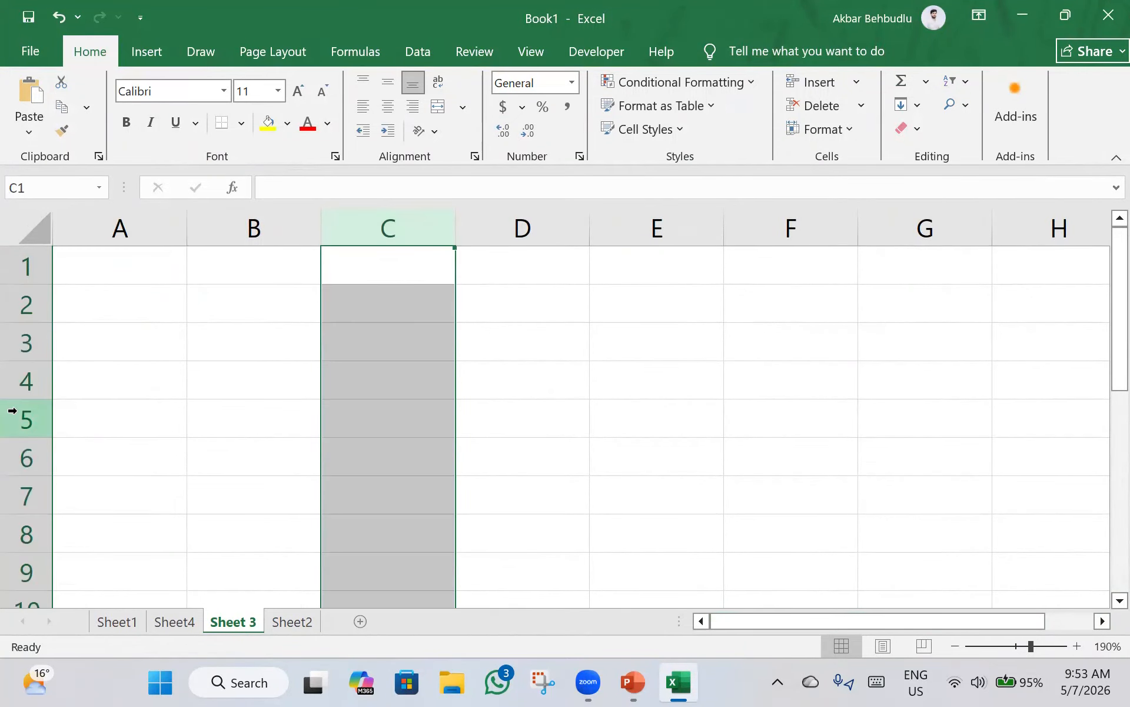
pyautogui.click(20, 417)
pyautogui.click(370, 228)
pyautogui.click(35, 412)
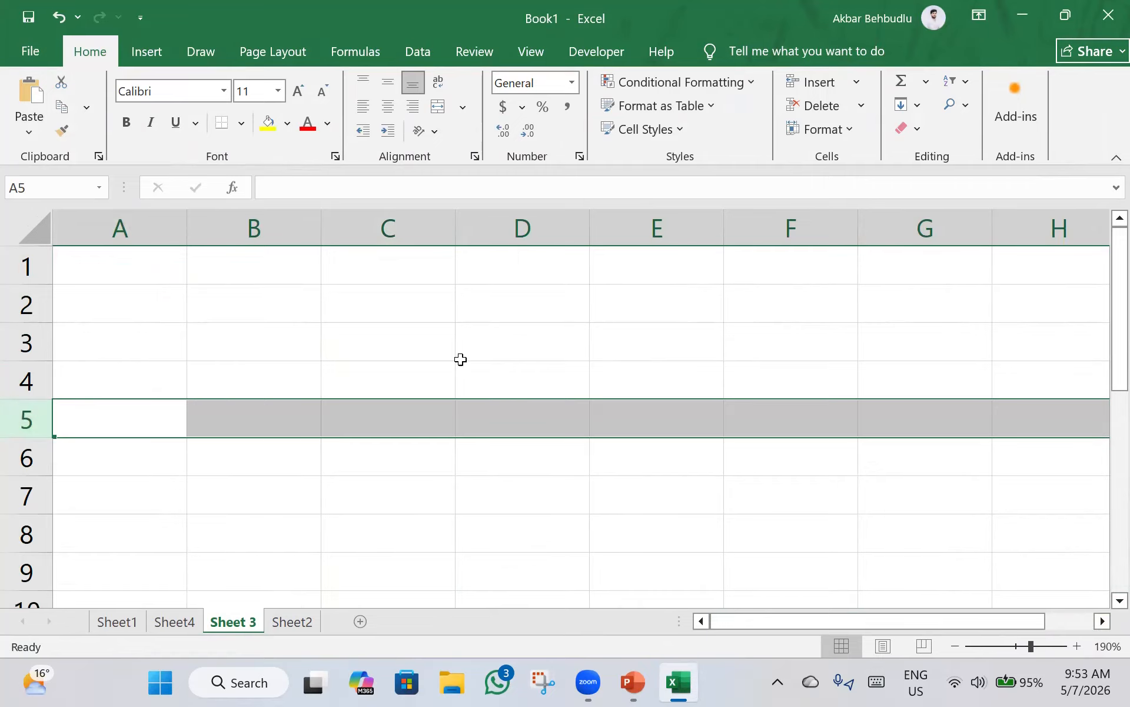
pyautogui.click(548, 205)
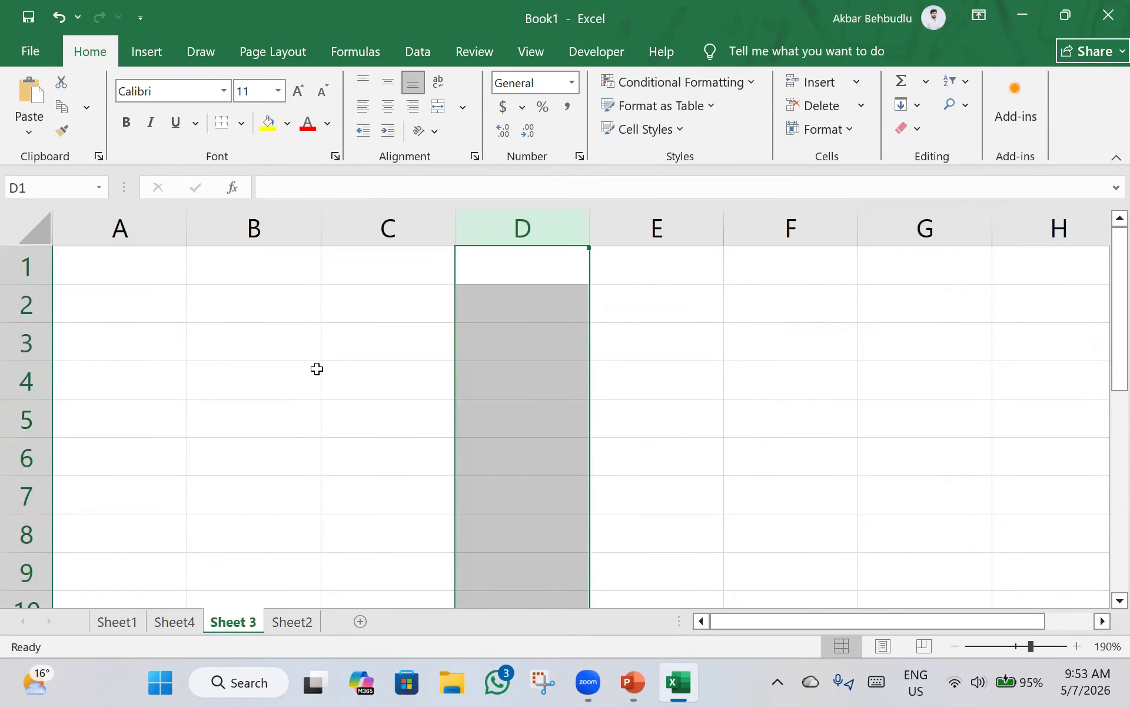
pyautogui.click(17, 498)
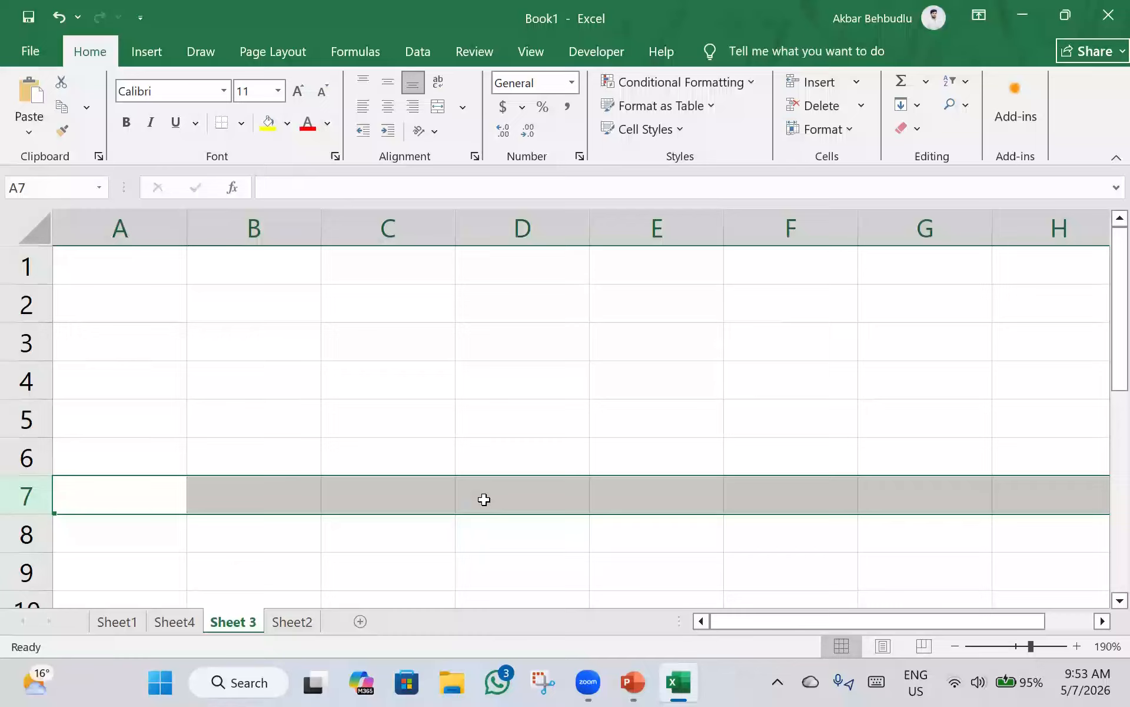
pyautogui.click(488, 501)
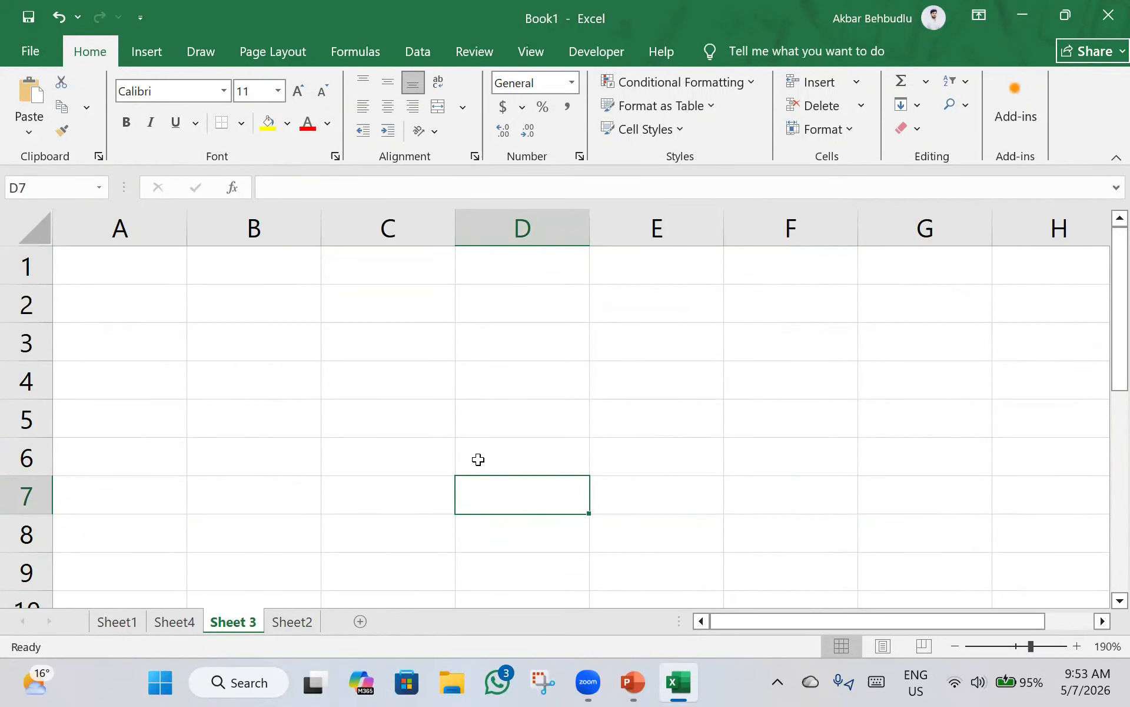
pyautogui.click(44, 186)
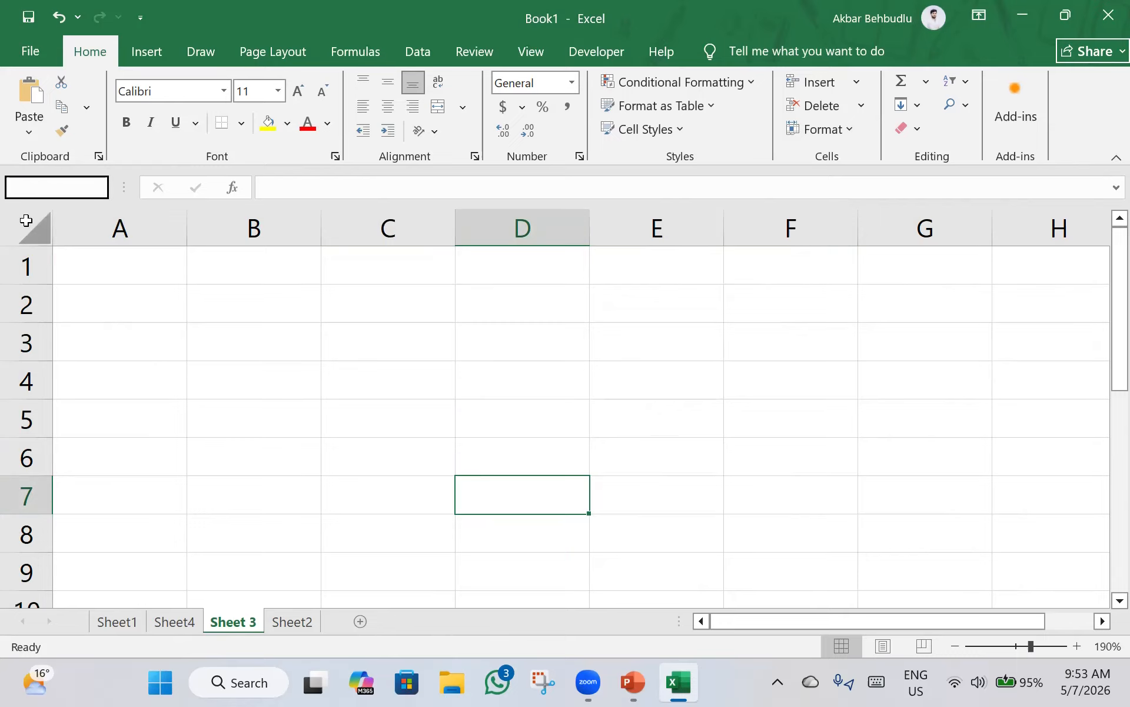
pyautogui.click(34, 228)
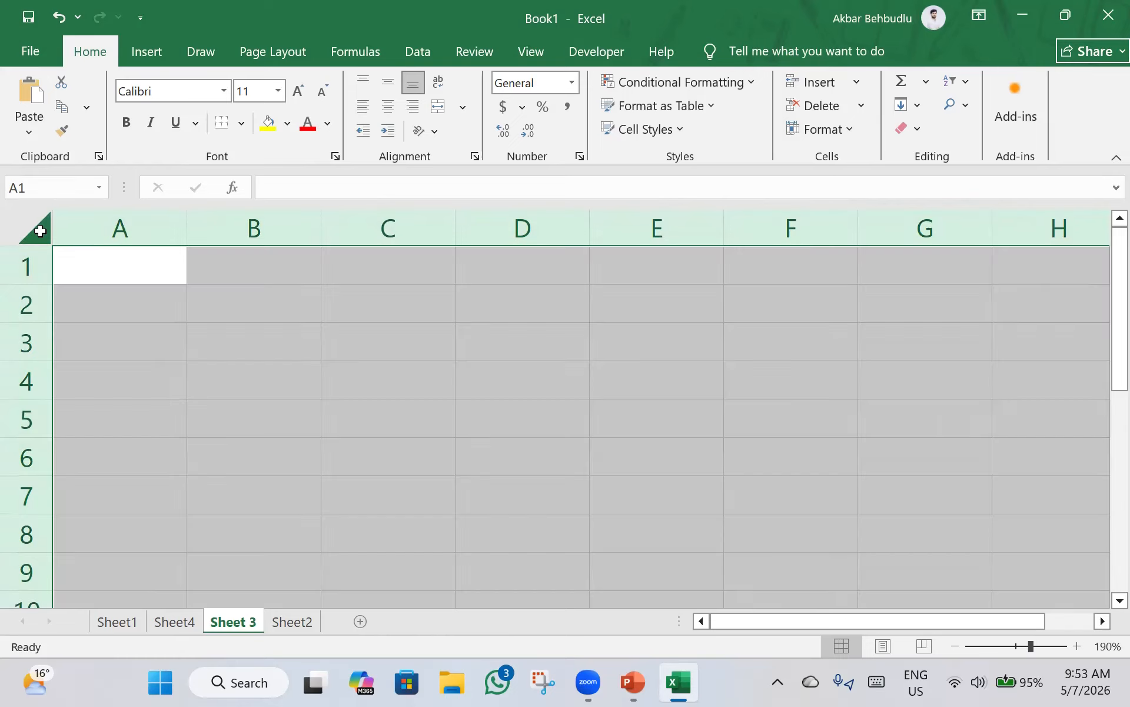
pyautogui.click(31, 191)
pyautogui.press('BackSpace')
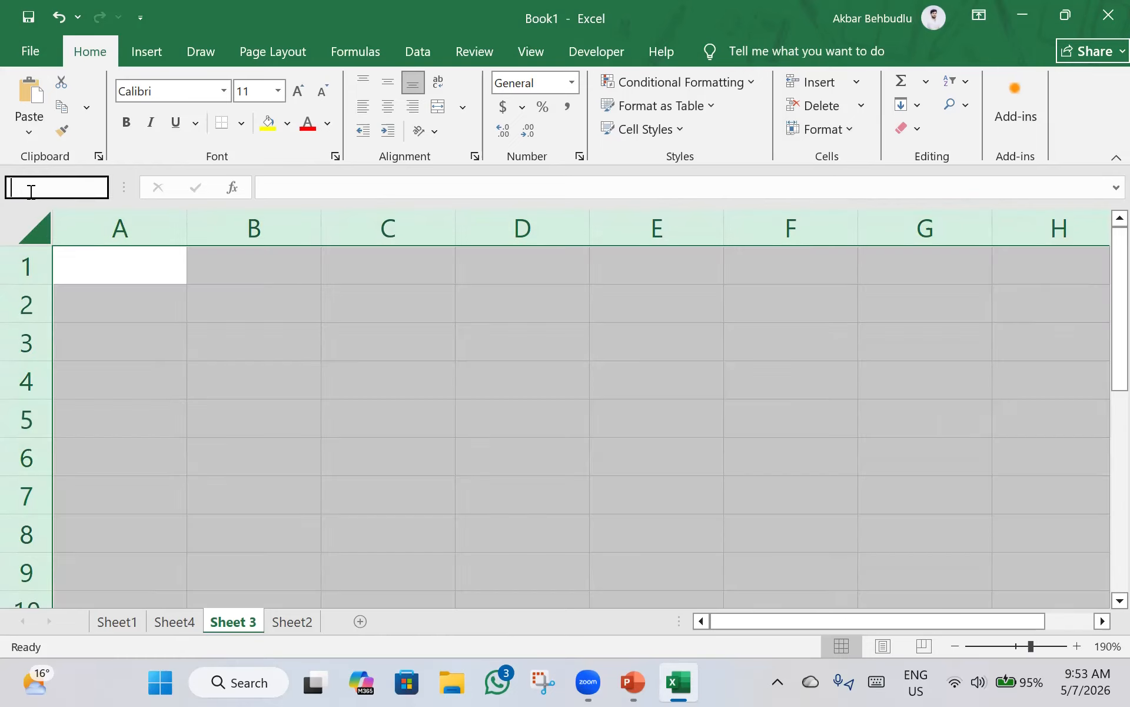
pyautogui.write('g11')
pyautogui.press('Return')
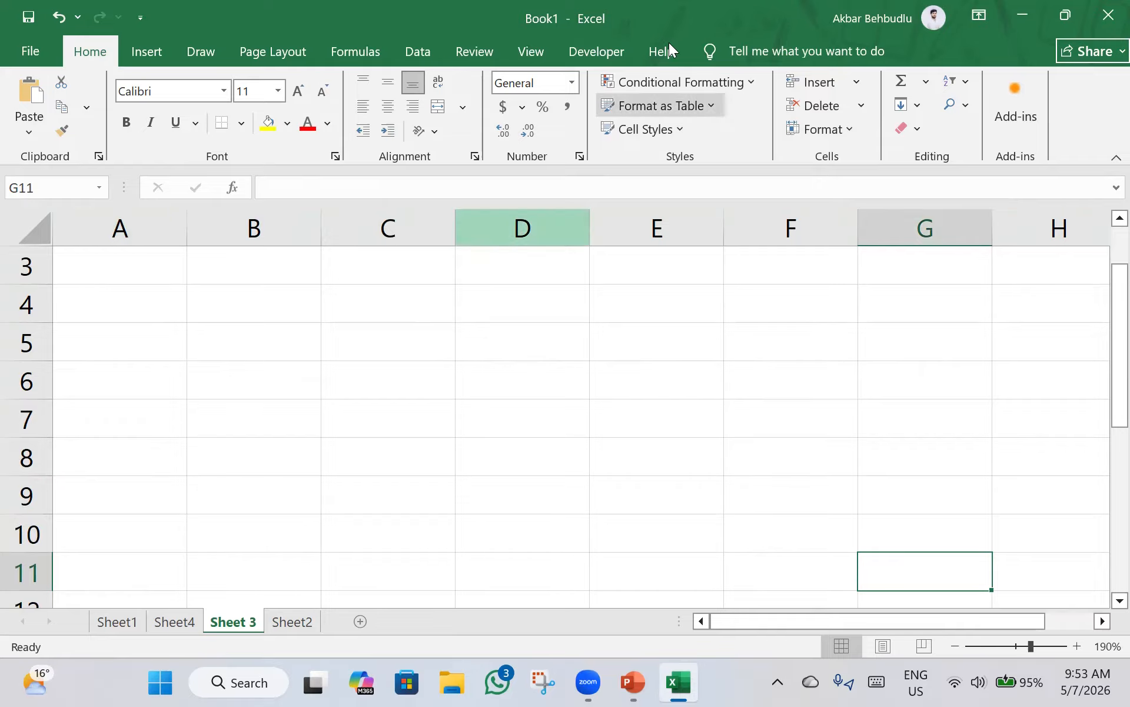
pyautogui.click(992, 101)
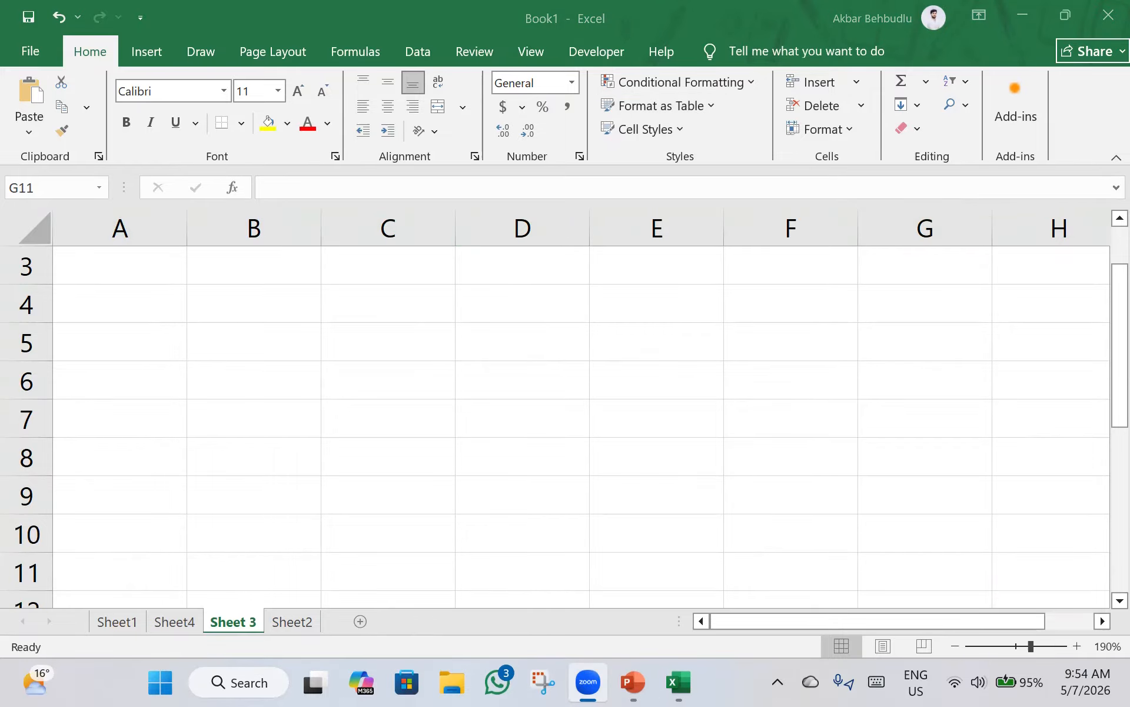
pyautogui.click(390, 376)
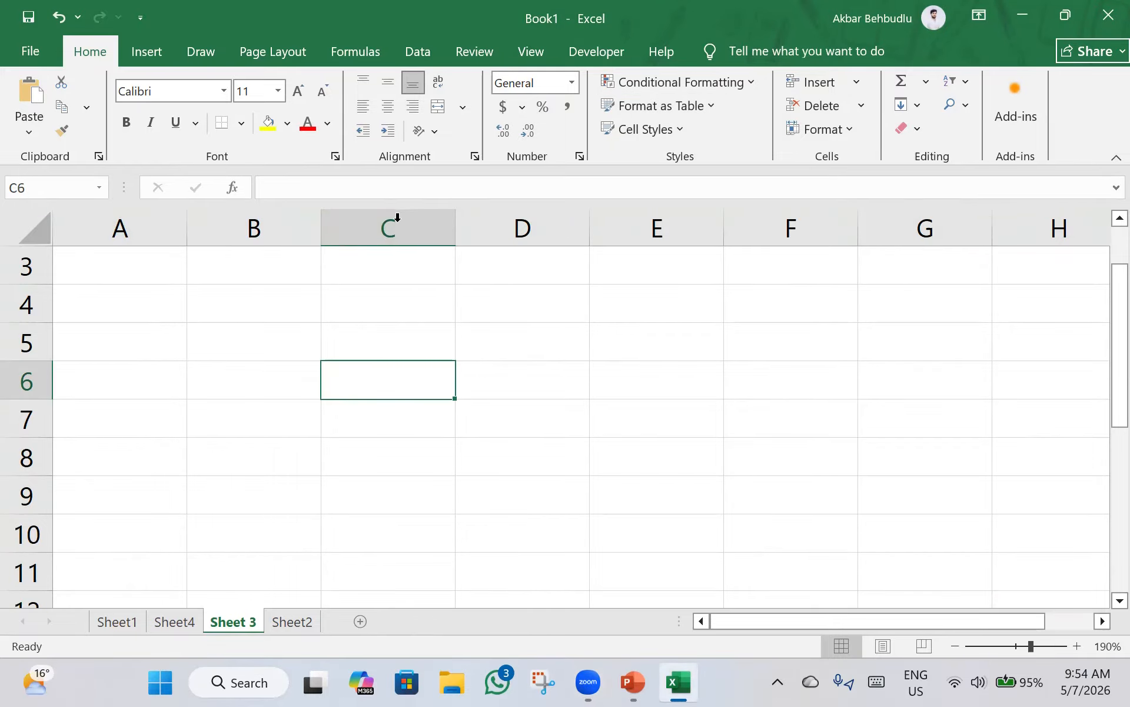
pyautogui.click(143, 222)
pyautogui.click(258, 224)
pyautogui.click(433, 229)
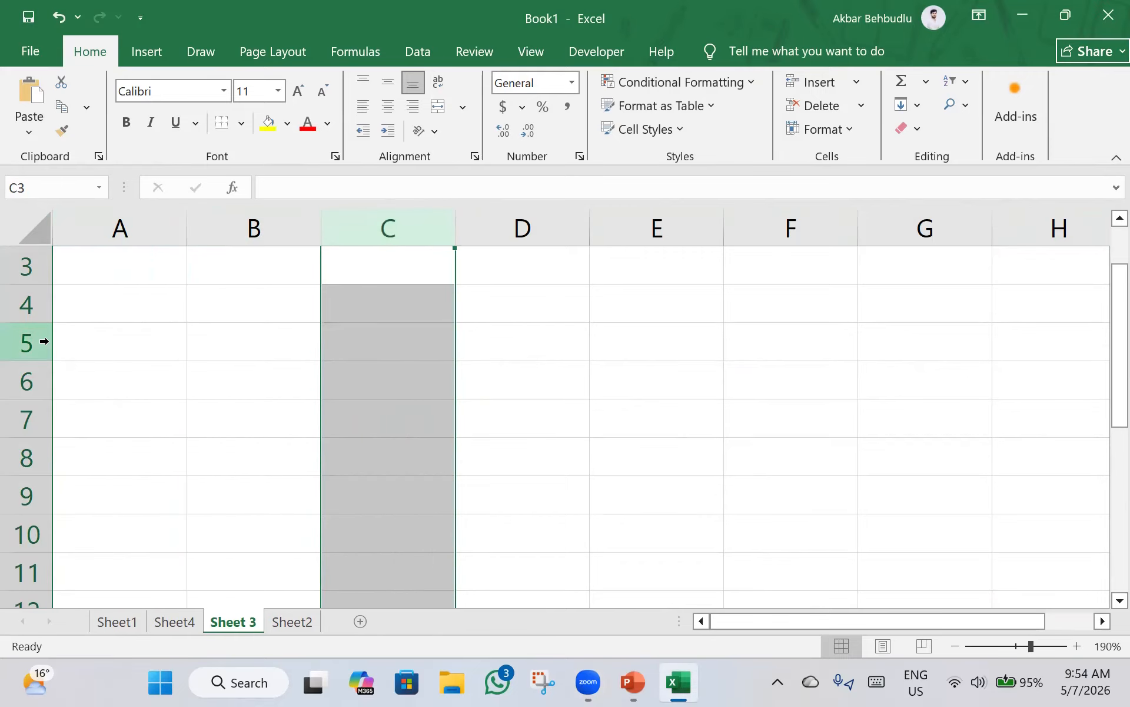
pyautogui.click(20, 347)
pyautogui.click(6, 451)
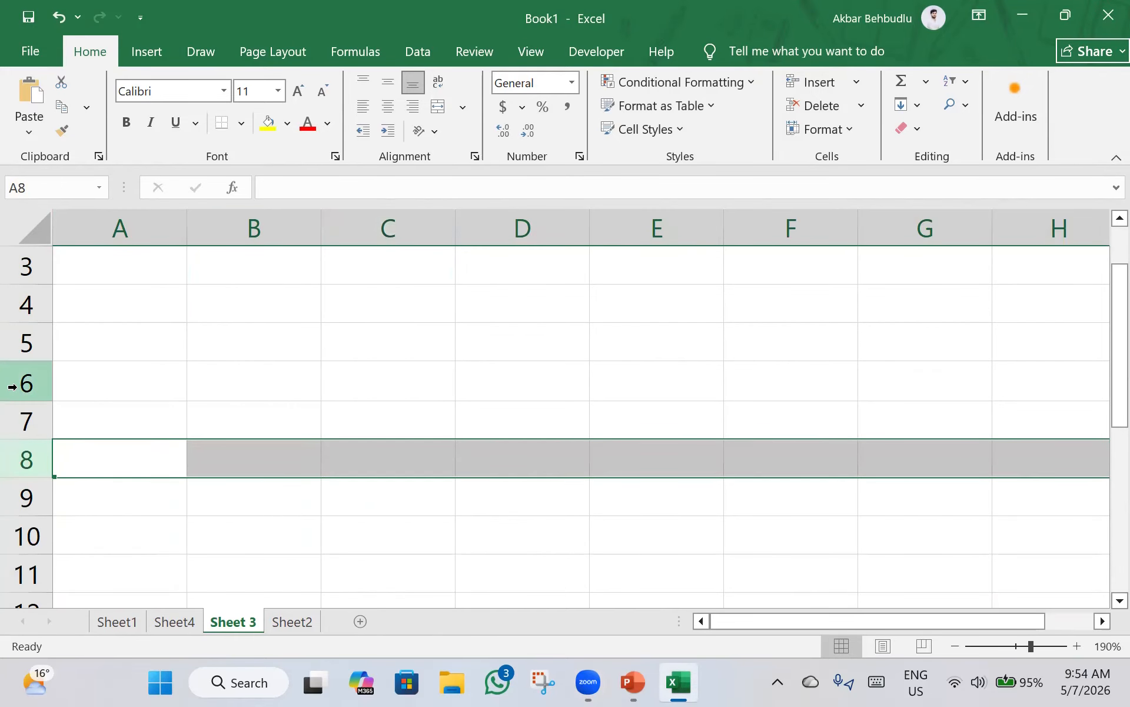
pyautogui.click(116, 223)
pyautogui.click(254, 280)
pyautogui.write('16384')
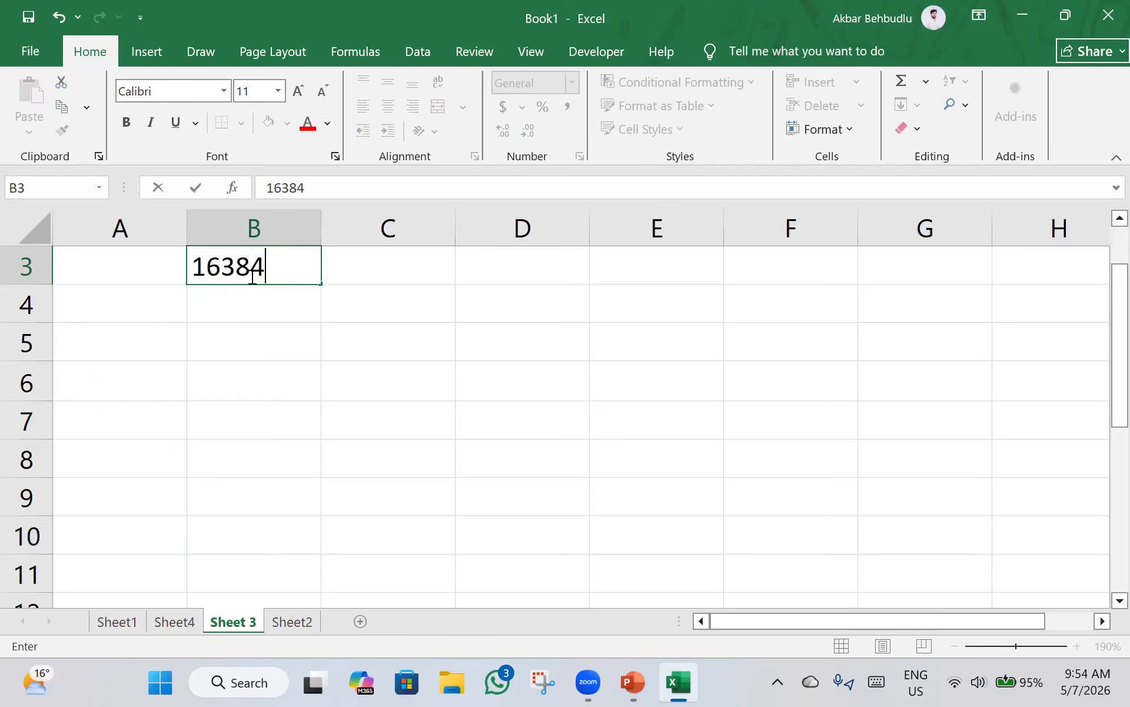
pyautogui.press('Return')
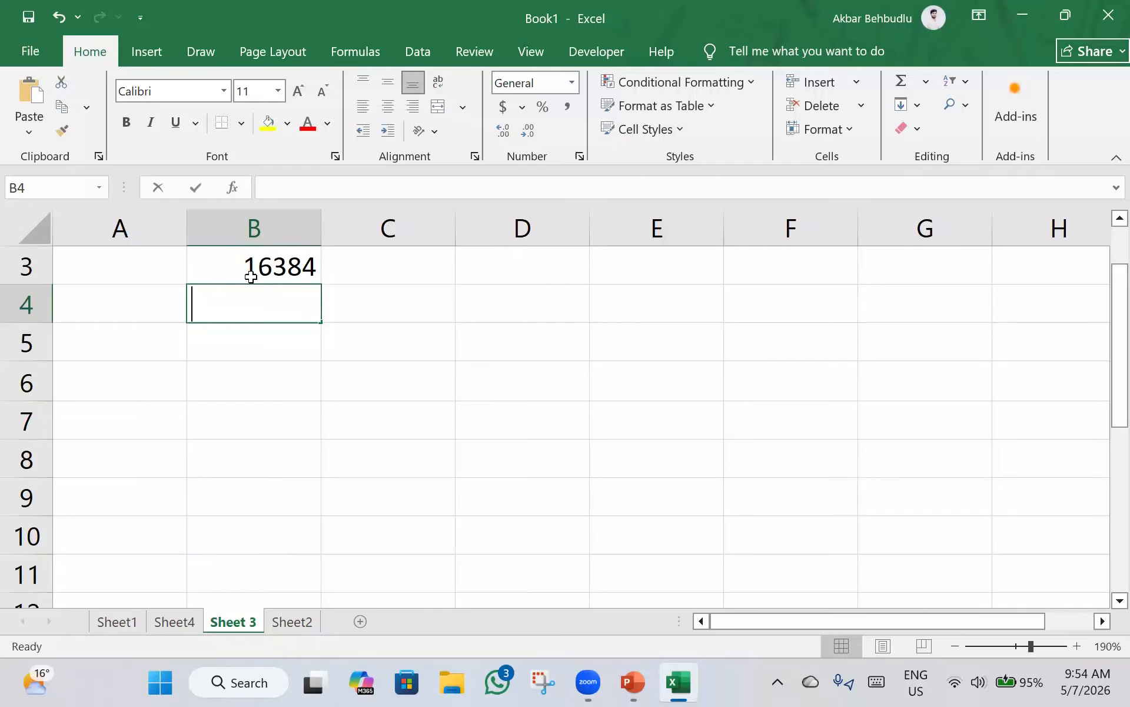
pyautogui.write('1048576')
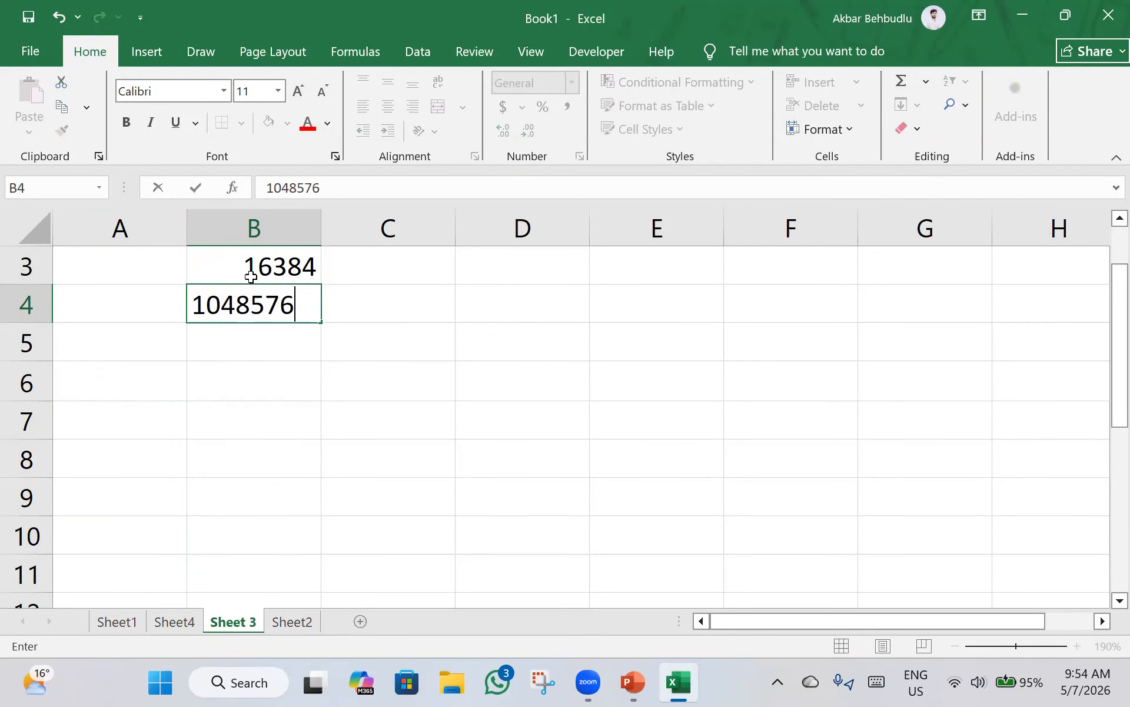
pyautogui.press('Return')
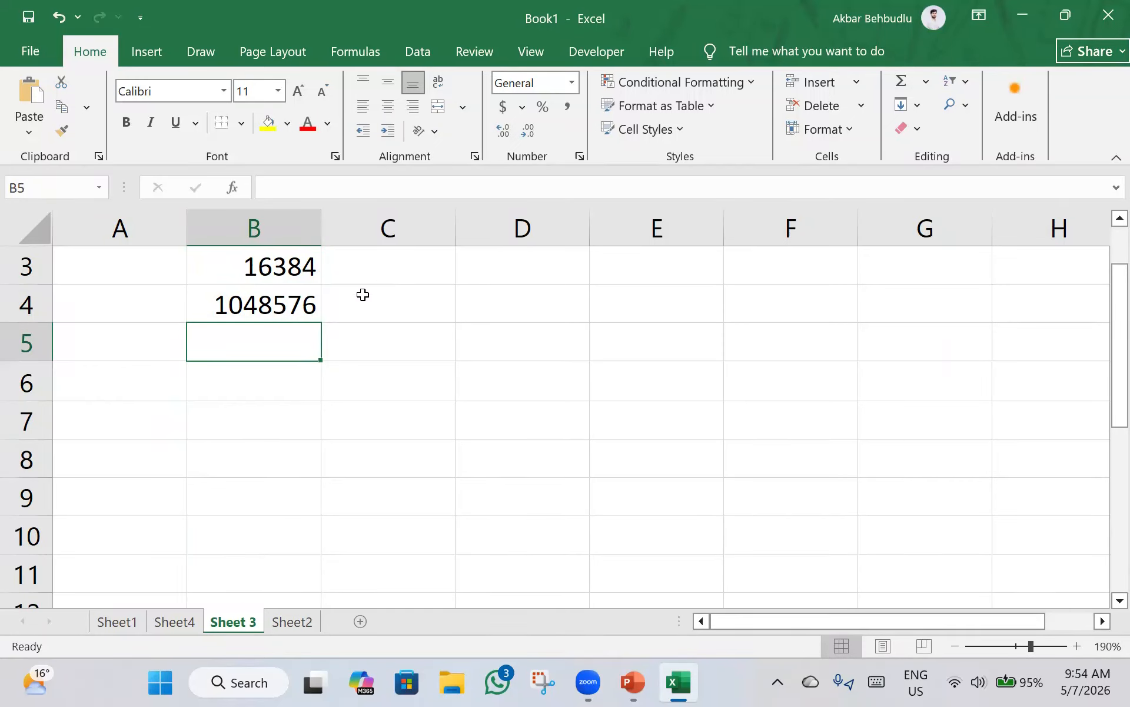
pyautogui.click(140, 276)
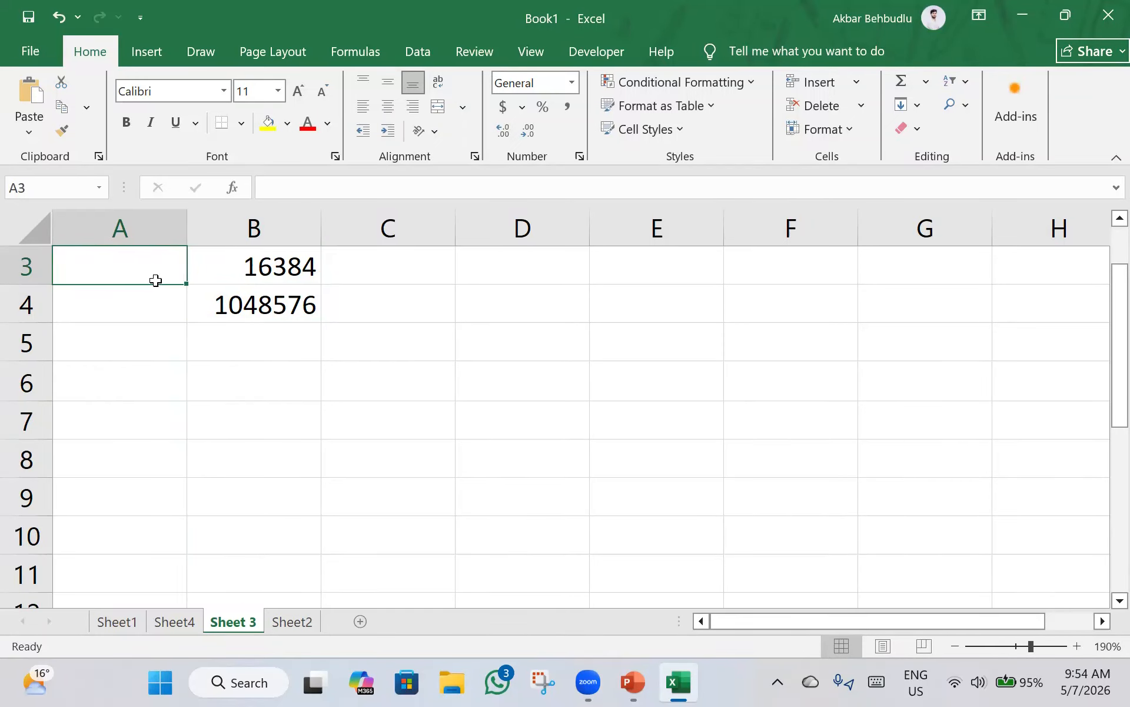
pyautogui.moveTo(217, 268); pyautogui.dragTo(279, 298)
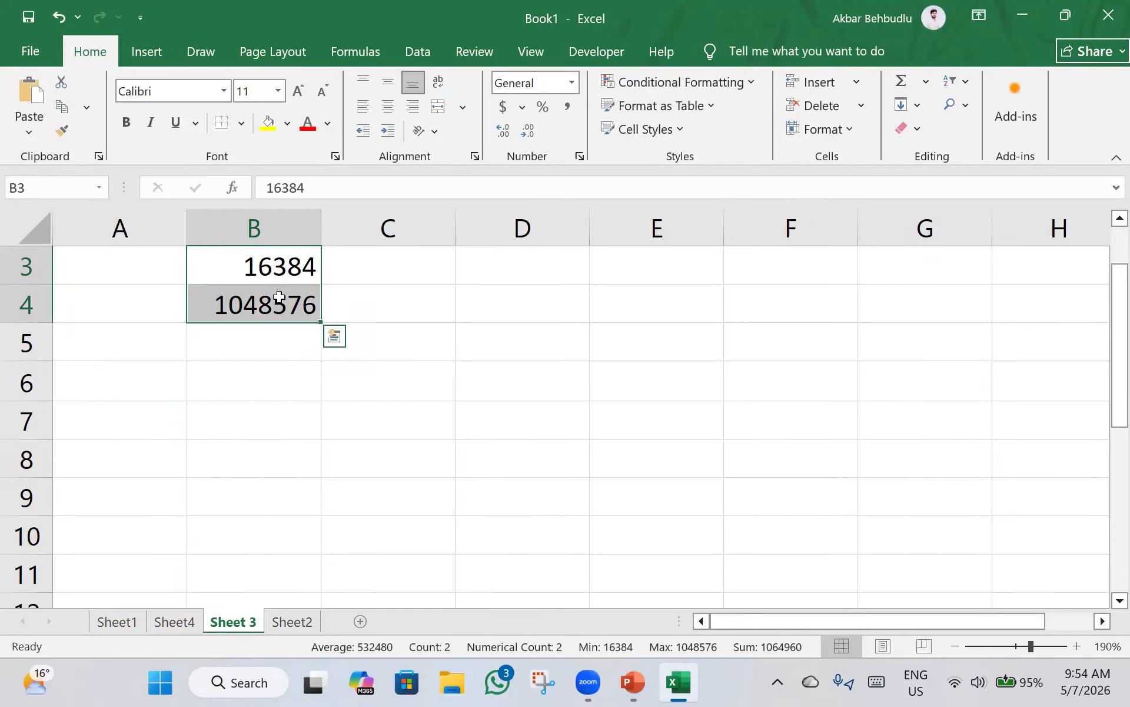
pyautogui.press('Delete')
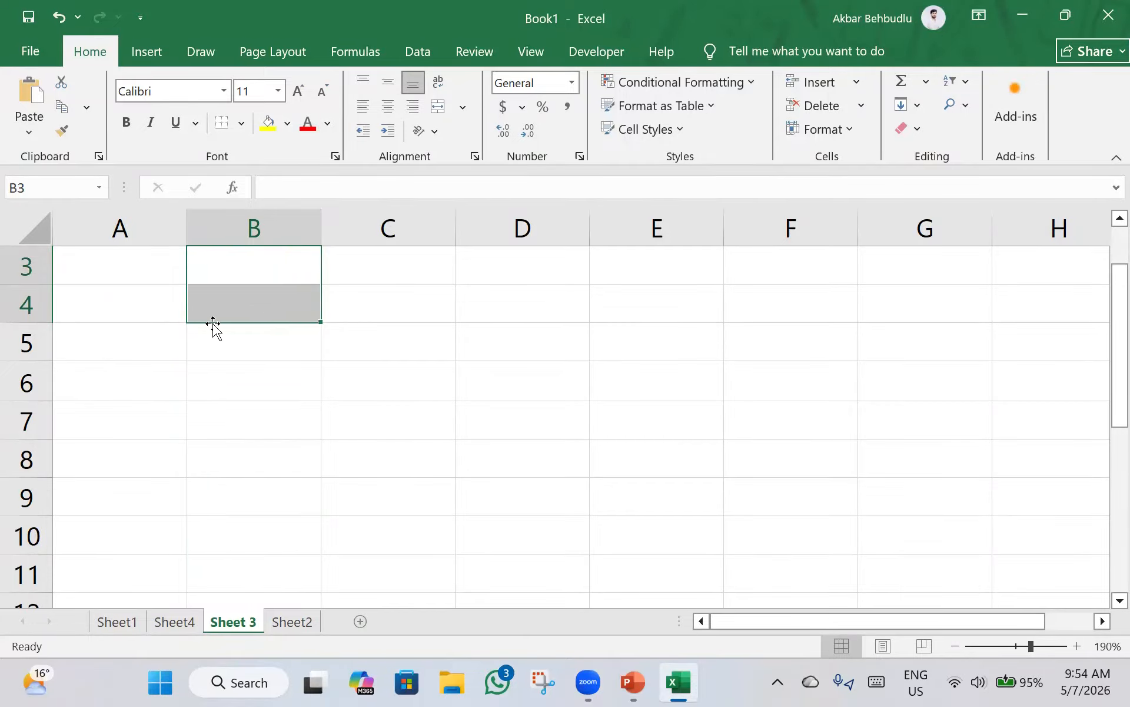
pyautogui.click(115, 265)
pyautogui.scroll(1, 59, 334)
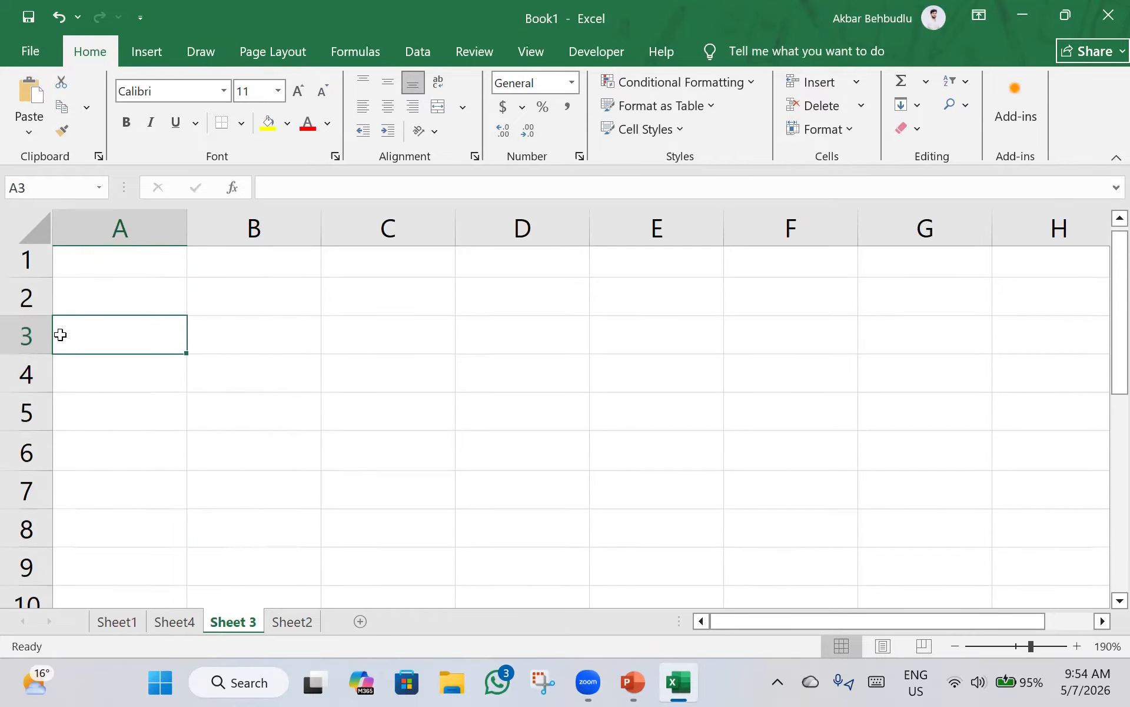
pyautogui.click(111, 286)
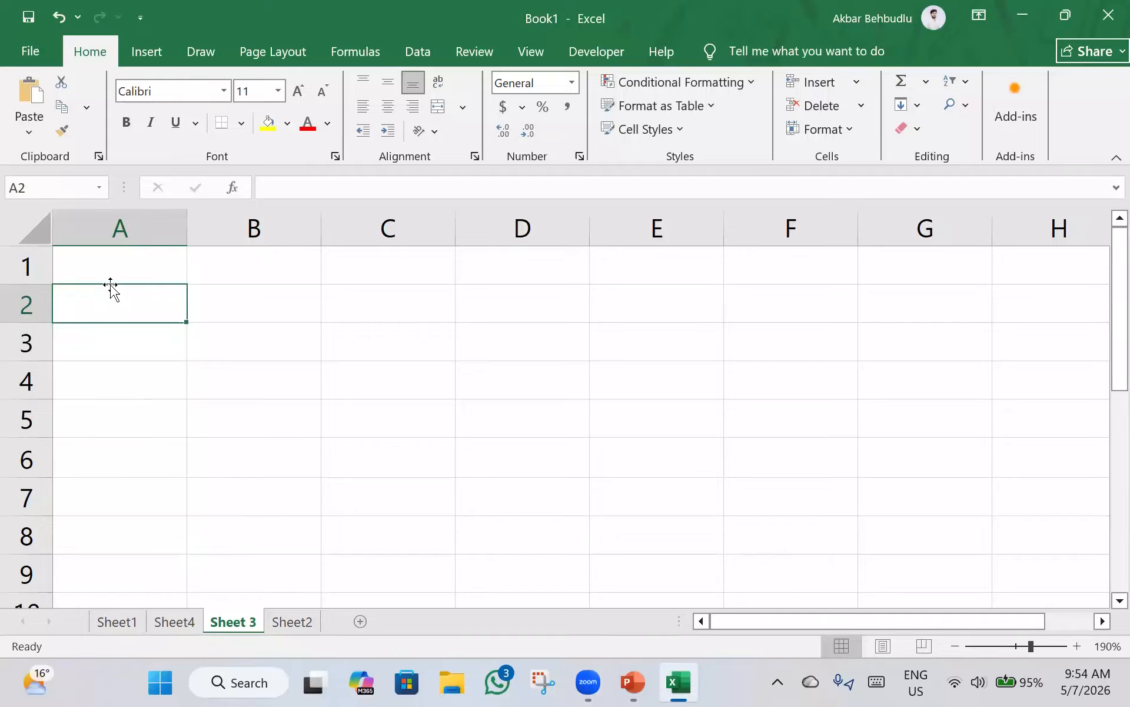
pyautogui.click(131, 261)
pyautogui.hotkey('ctrl', 'Right')
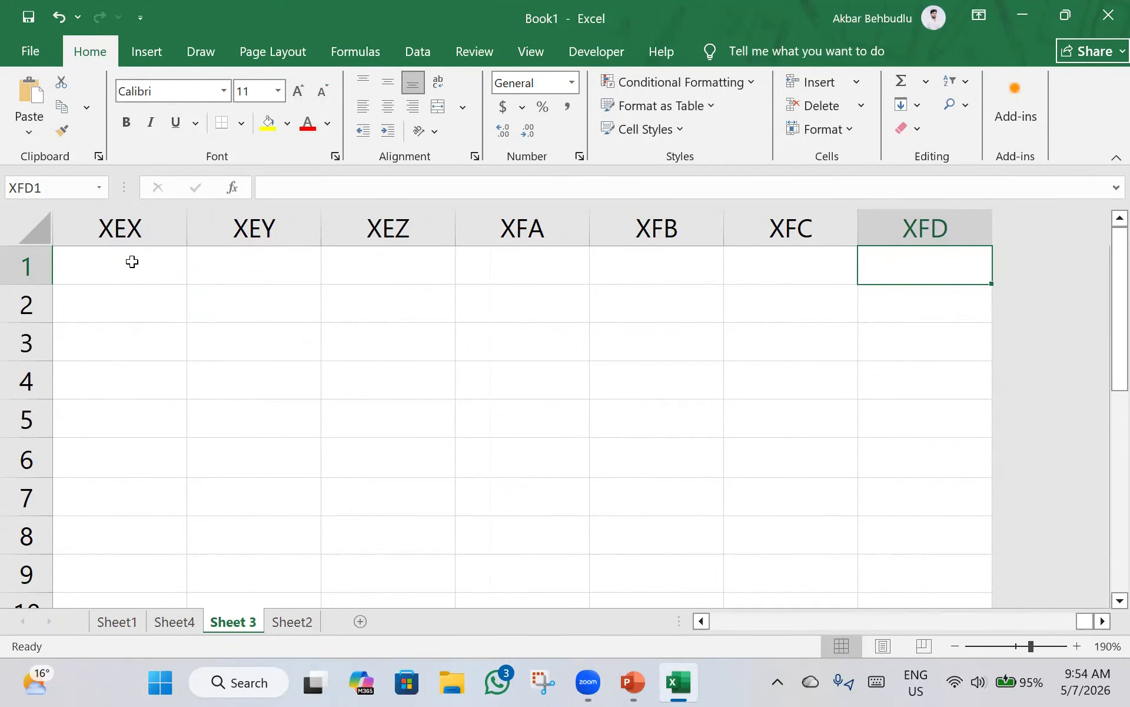
pyautogui.hotkey('ctrl', 'Down')
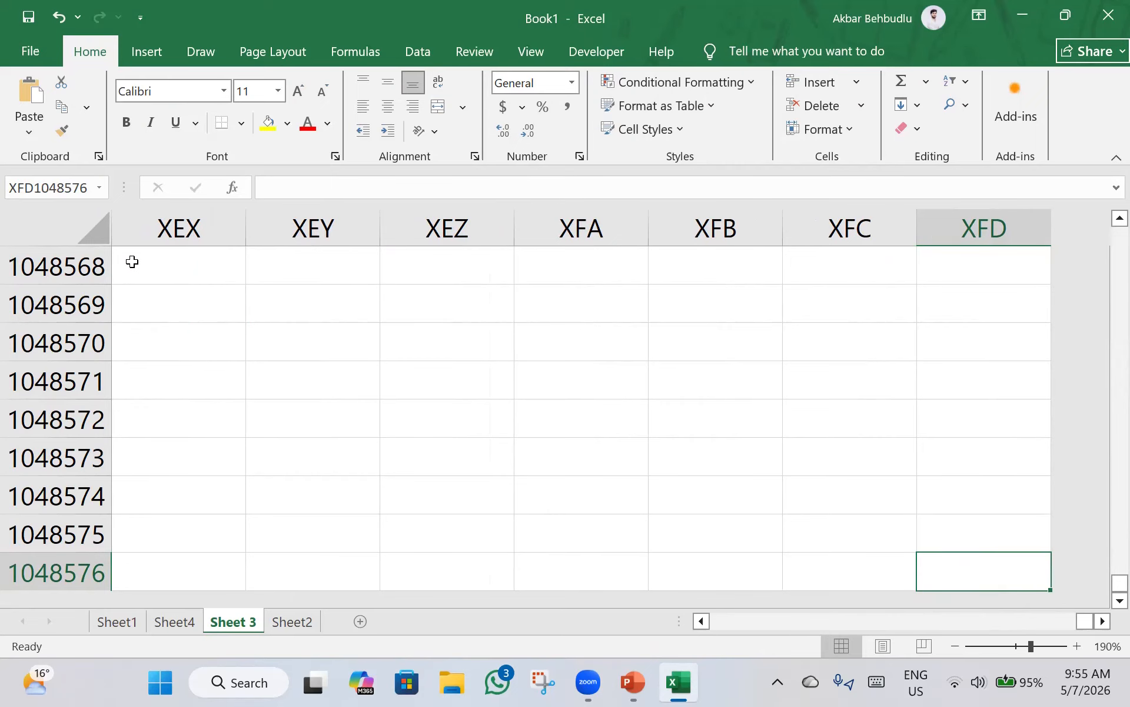
pyautogui.click(132, 262)
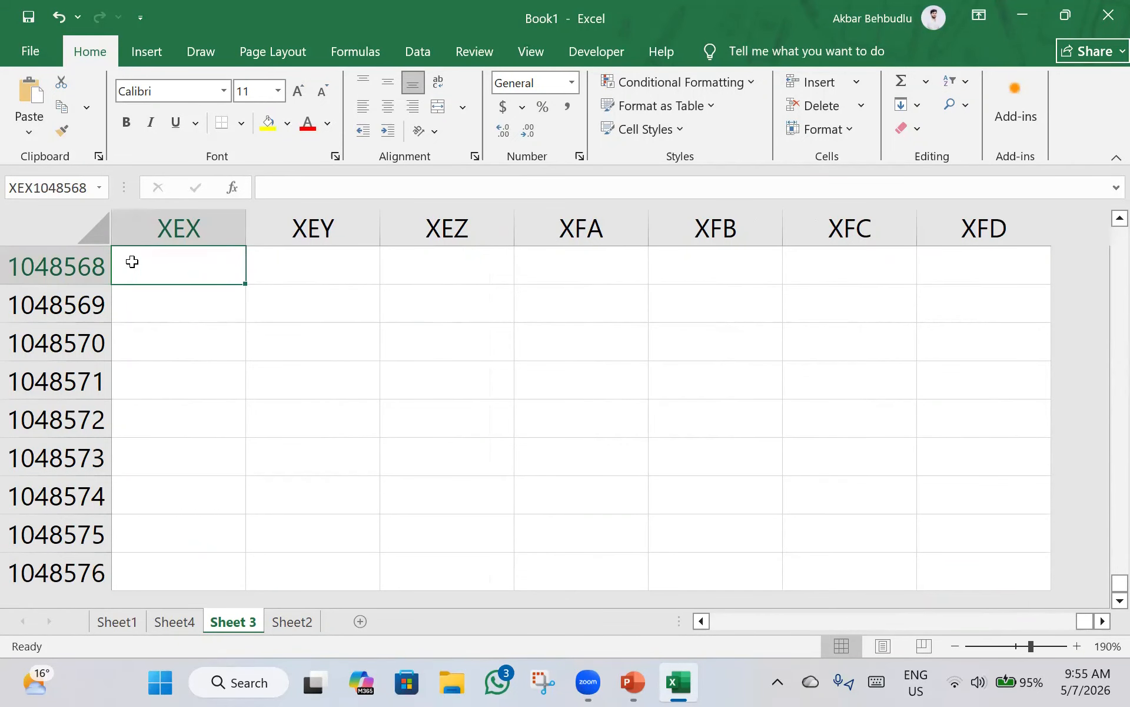
pyautogui.hotkey('ctrl', 'Left')
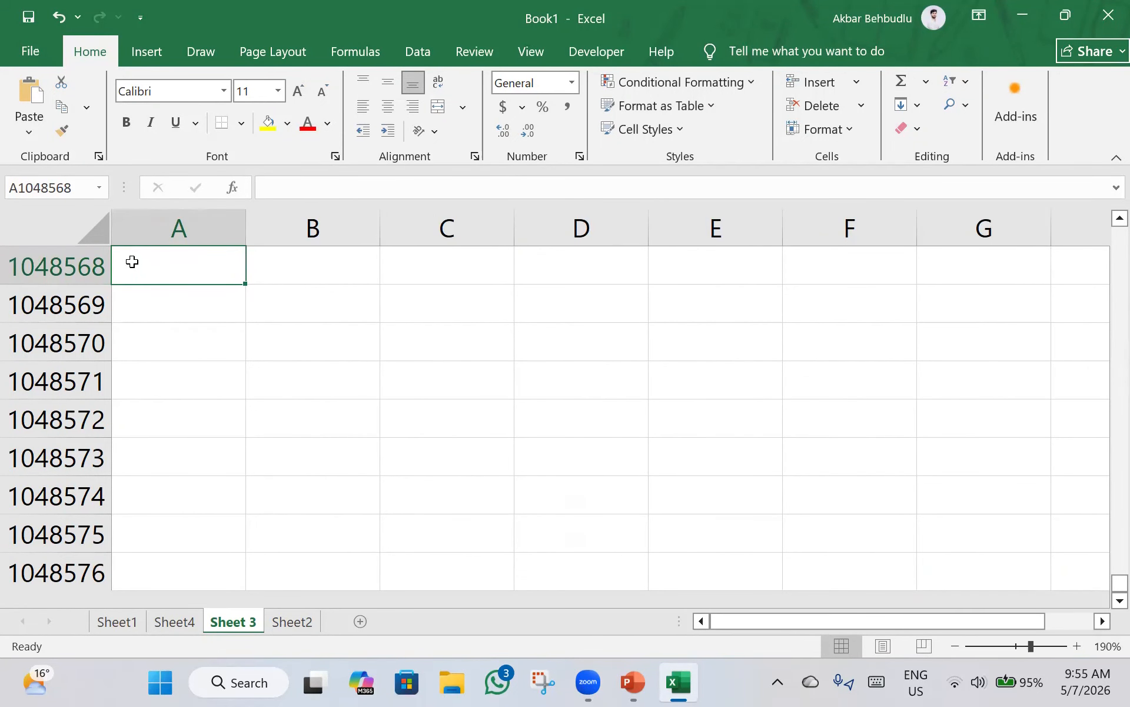
pyautogui.hotkey('ctrl', 'Up')
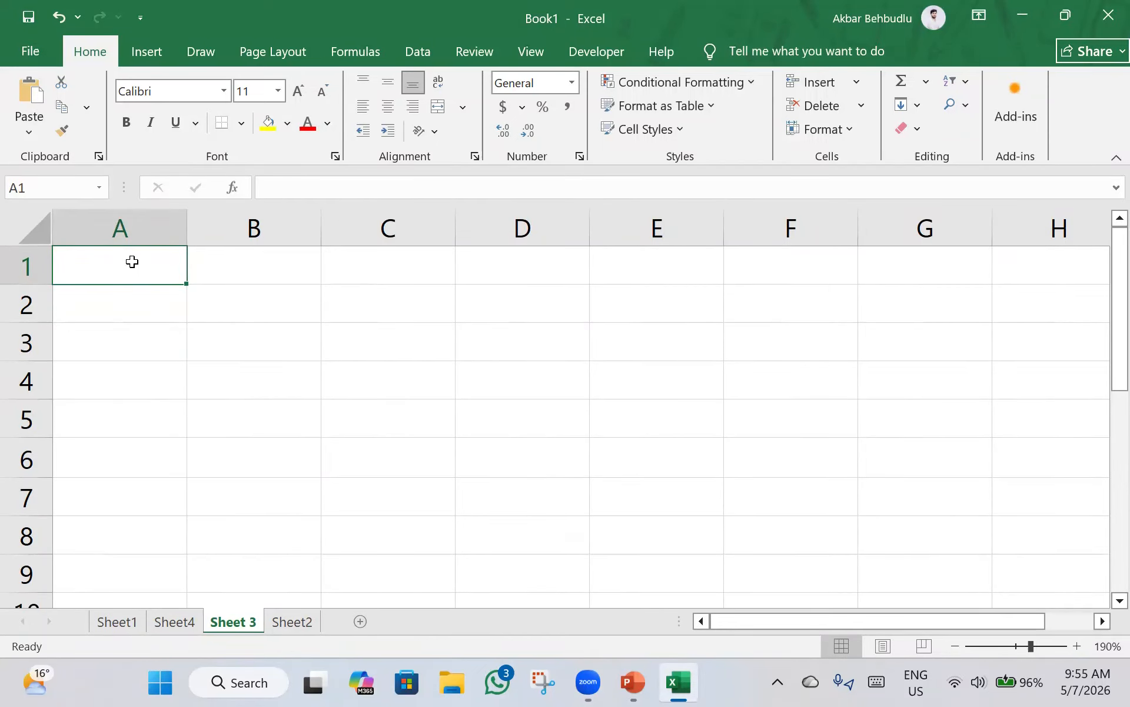
pyautogui.hotkey('ctrl', 'Right')
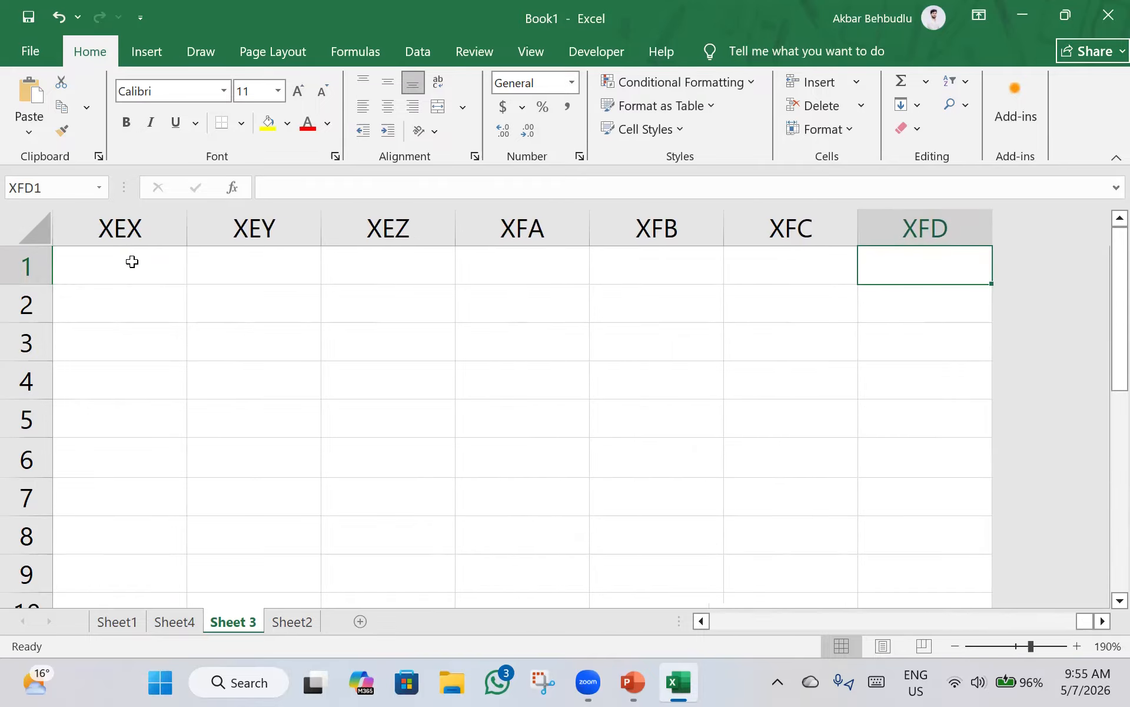
pyautogui.hotkey('ctrl', 'Left')
pyautogui.press('F2')
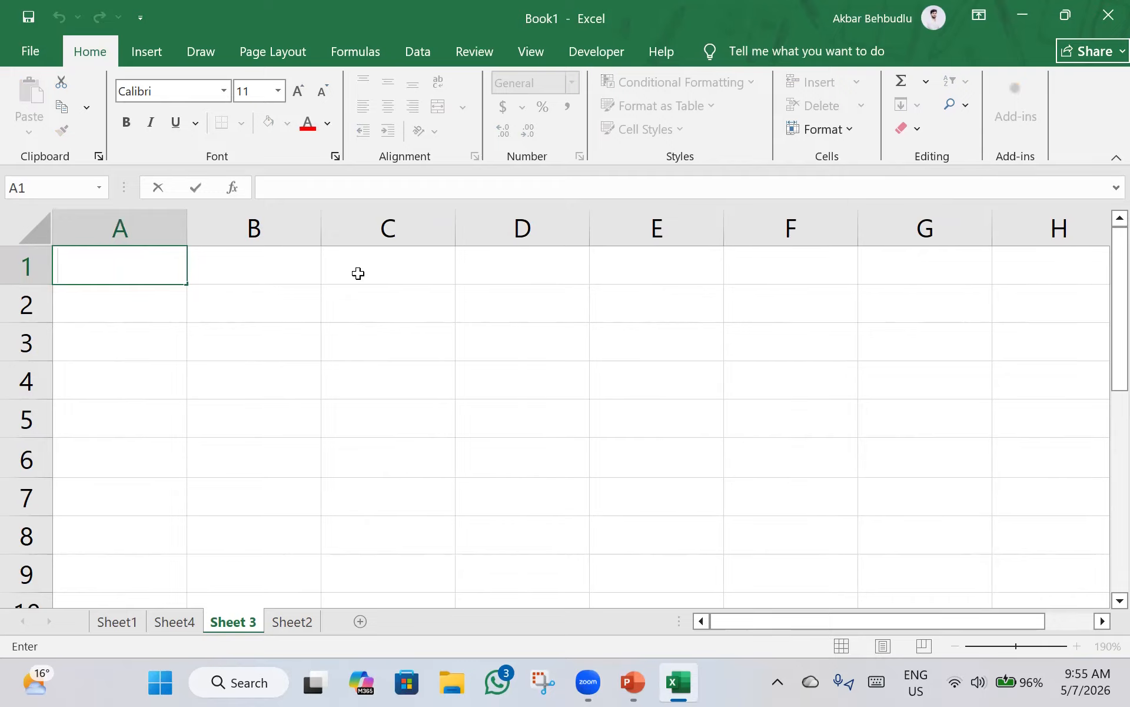
# - Enter 43554 in E1, then jump to column XFD and row 1048576 with Ctrl+arrow keys
pyautogui.click(677, 270)
pyautogui.write('43554')
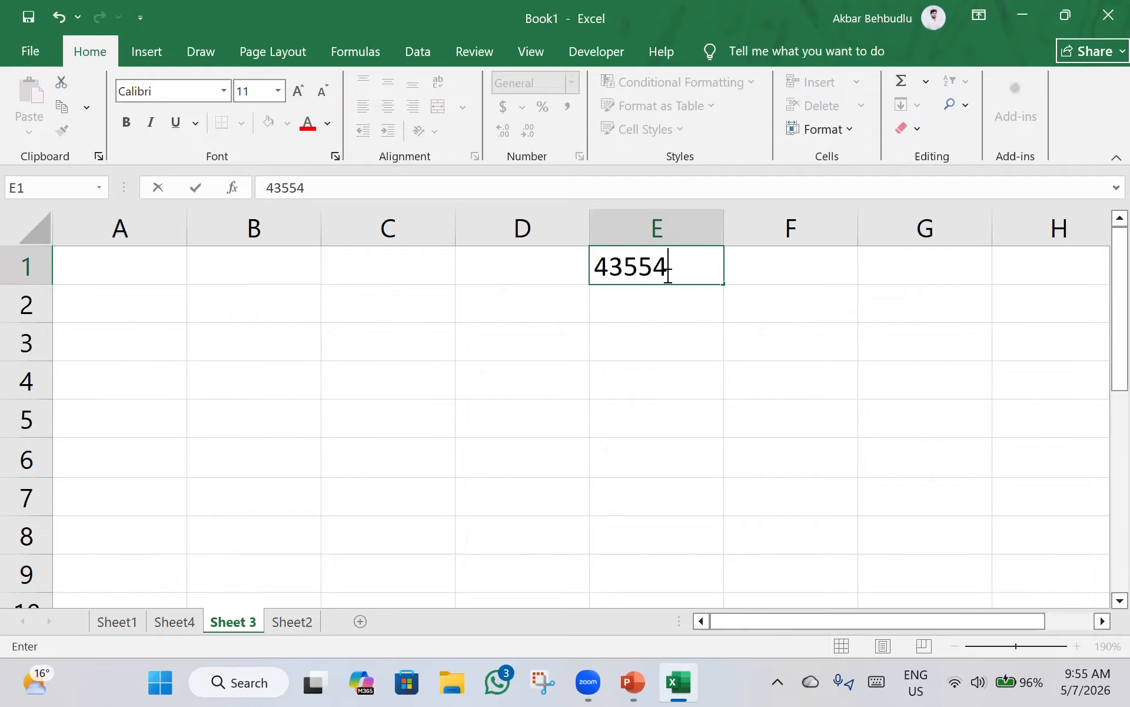
pyautogui.click(159, 276)
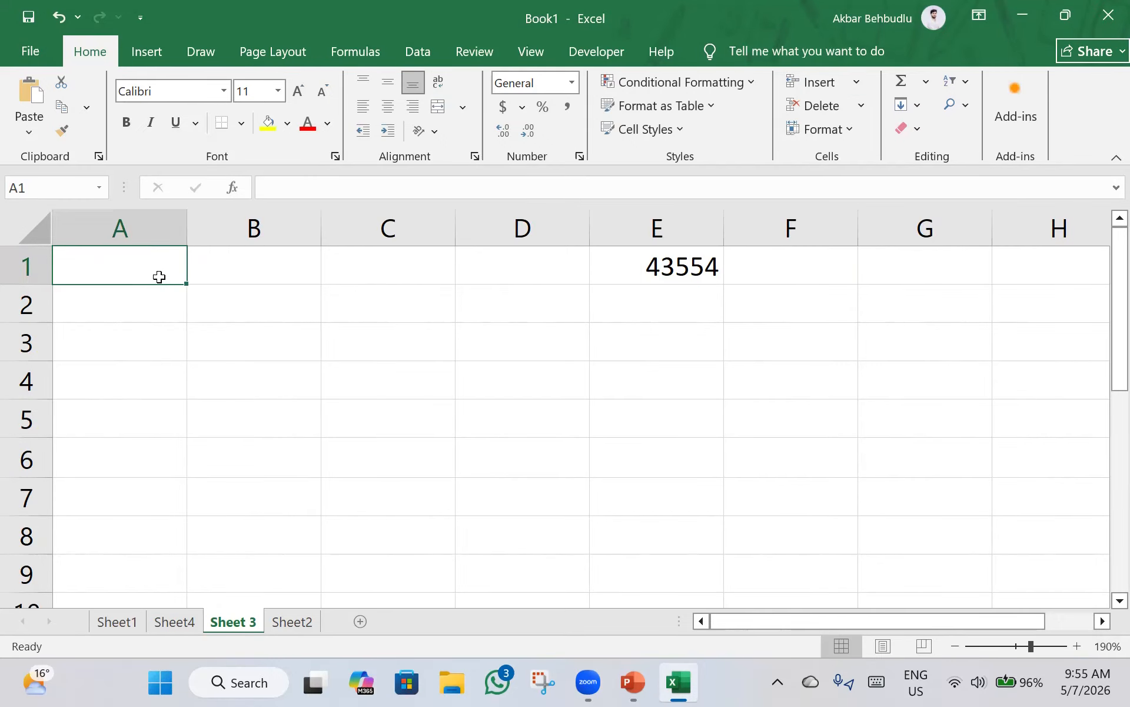
pyautogui.hotkey('ctrl', 'Right')
pyautogui.hotkey('ctrl', 'Right')
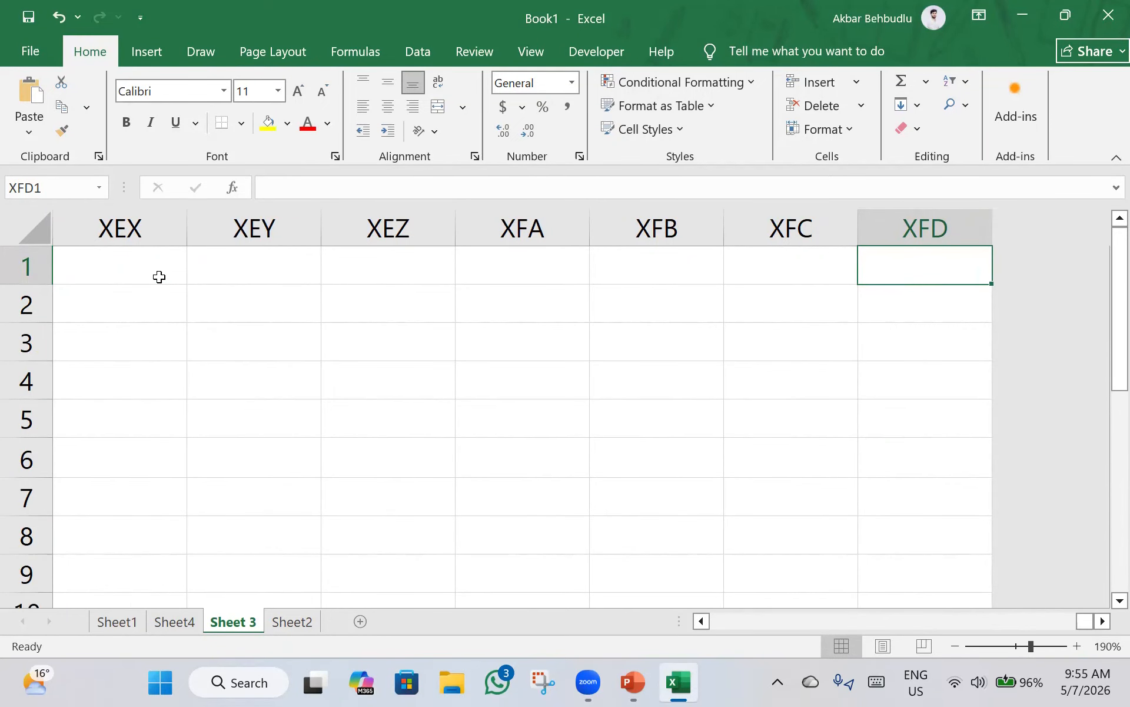
pyautogui.hotkey('ctrl', 'Down')
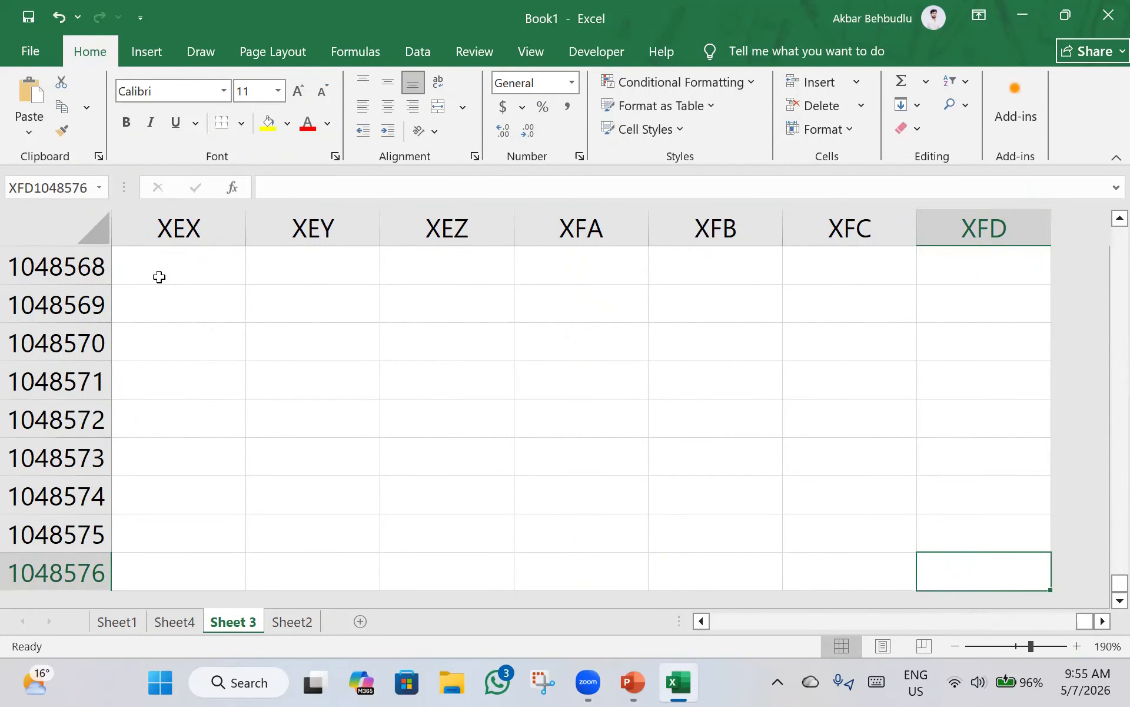
# - Enter 636 in XFD1048570 and jump between the sheet's edges with Ctrl+arrow keys
pyautogui.doubleClick(979, 341)
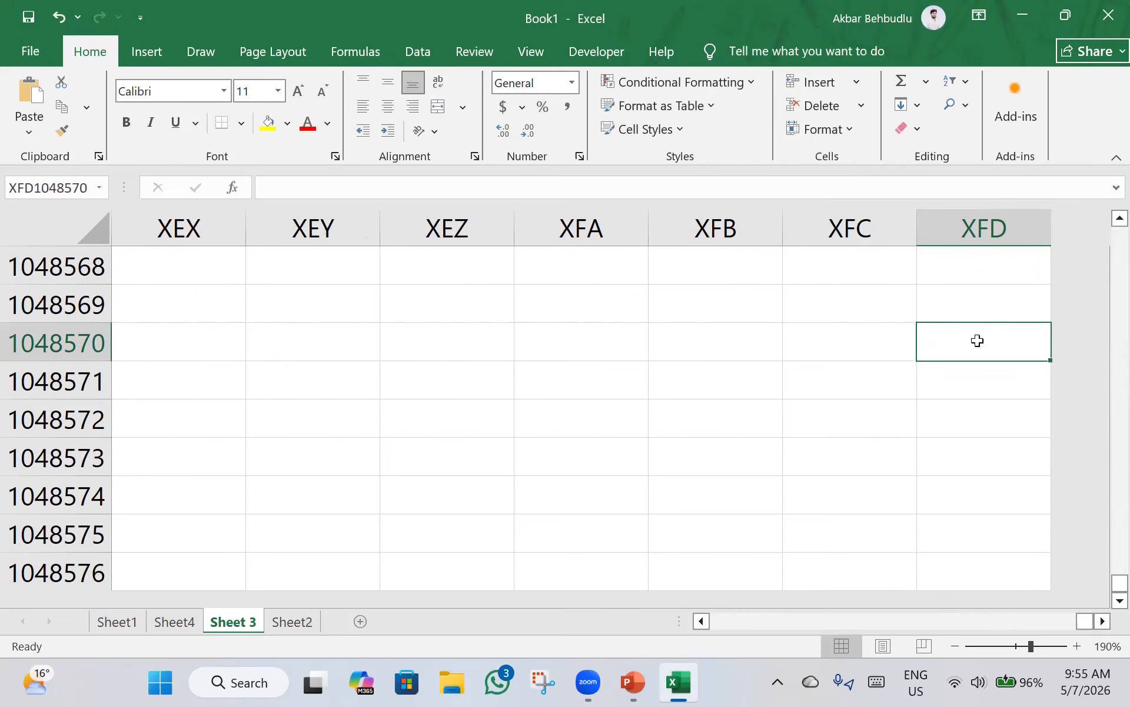
pyautogui.write('636')
pyautogui.hotkey('ctrl', 'Return')
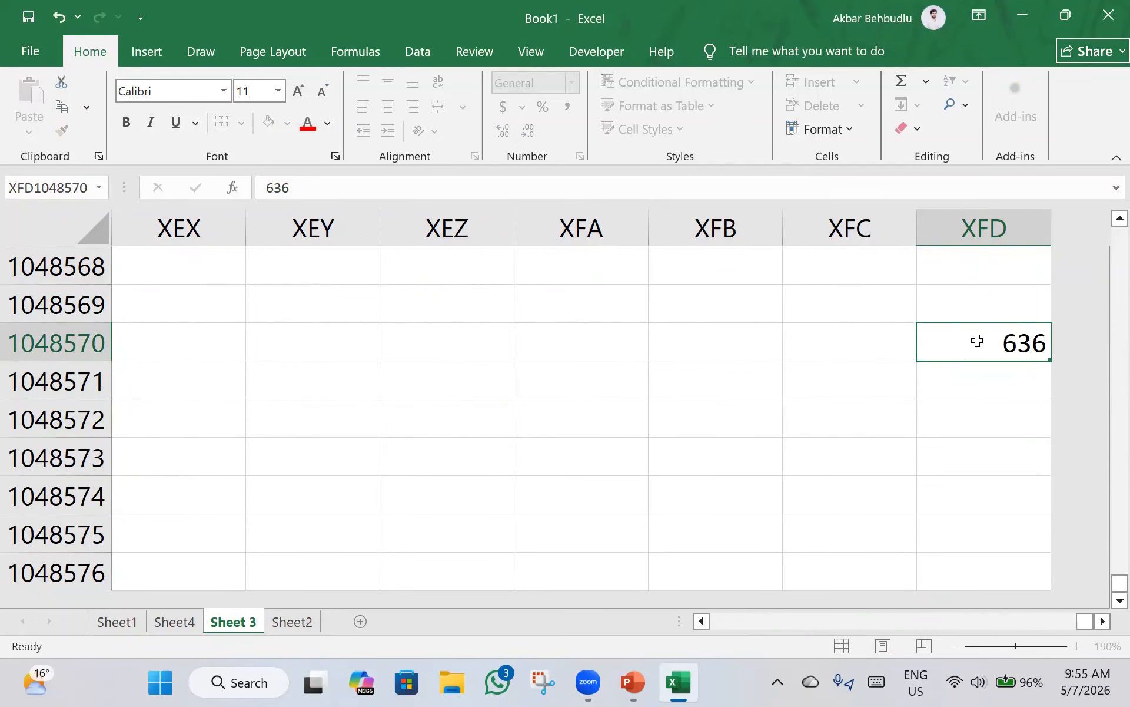
pyautogui.hotkey('ctrl', 'Up')
pyautogui.hotkey('ctrl', 'Down')
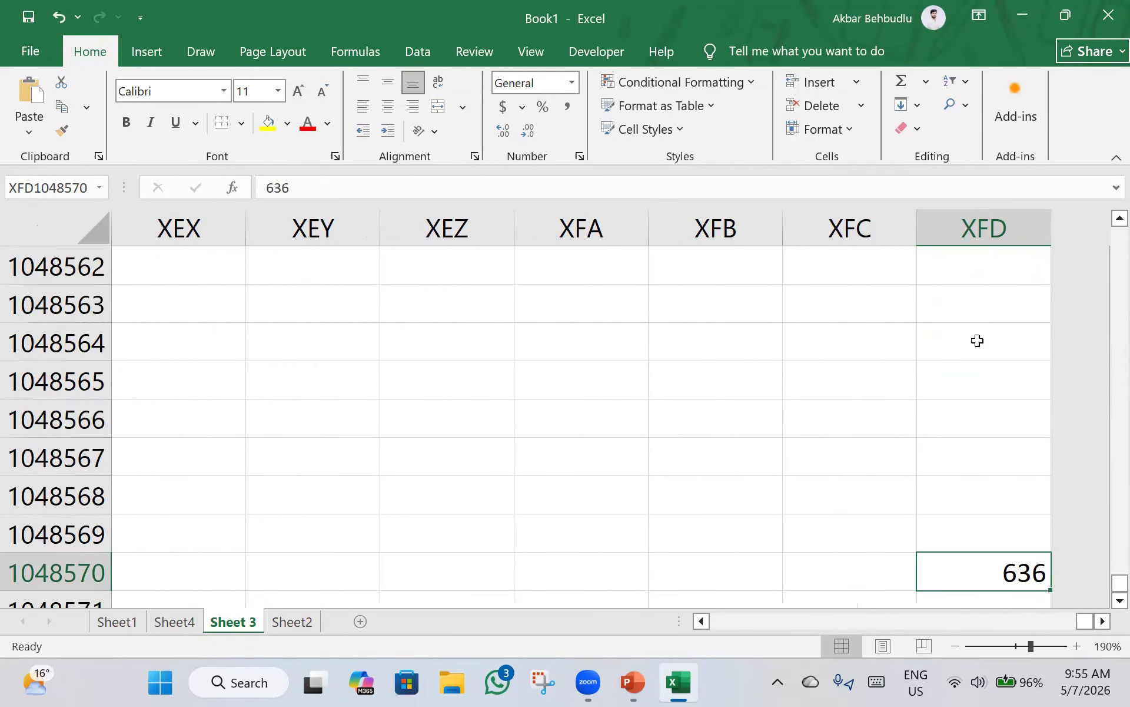
pyautogui.hotkey('ctrl', 'Down')
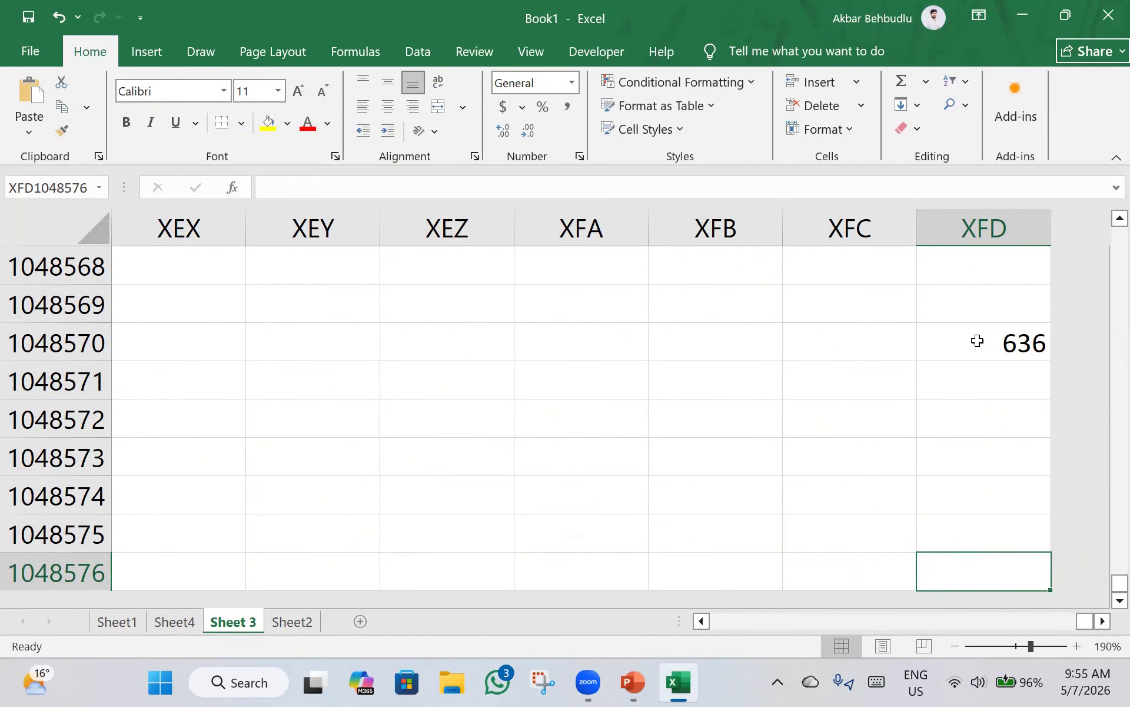
pyautogui.hotkey('ctrl', 'Left')
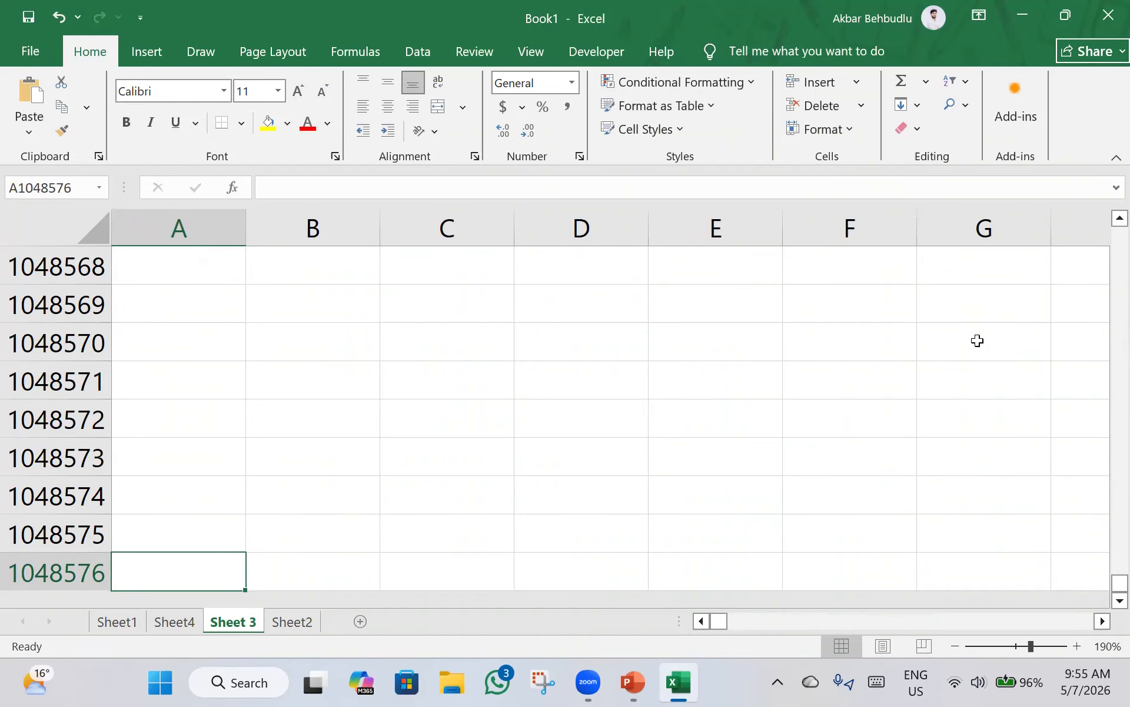
pyautogui.hotkey('ctrl', 'Up')
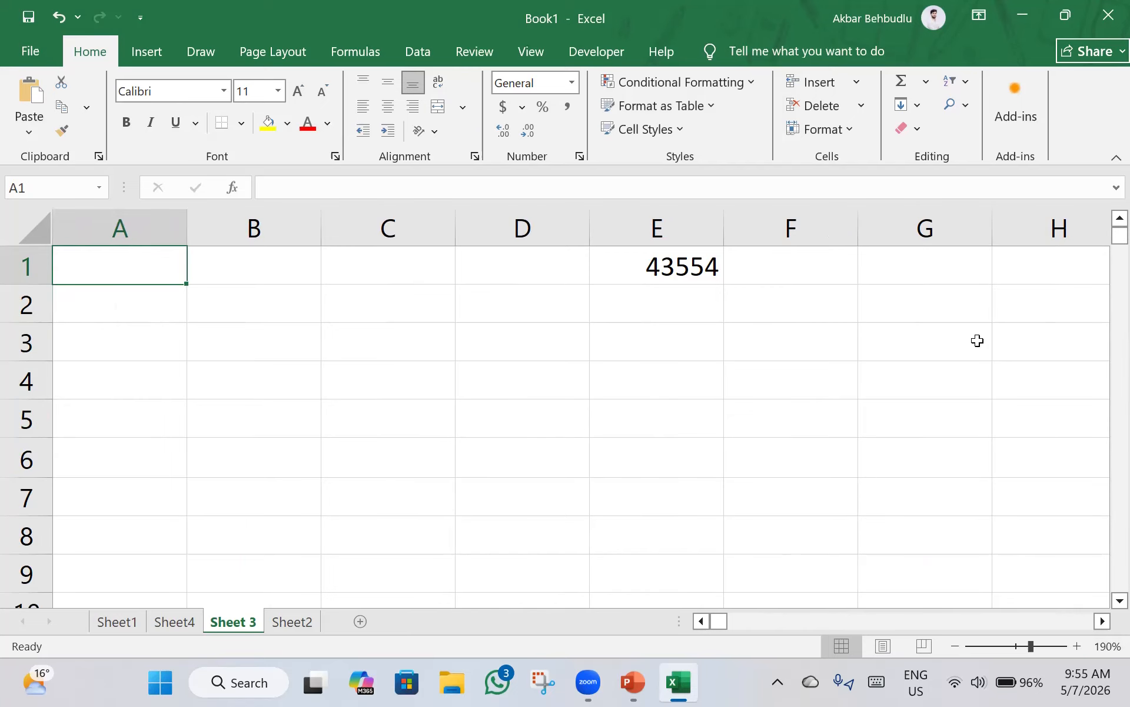
# - Delete 636 from XFD1048570 and 43554 from E1, leaving Sheet 3 empty
pyautogui.hotkey('ctrl', 'Right')
pyautogui.hotkey('ctrl', 'Right')
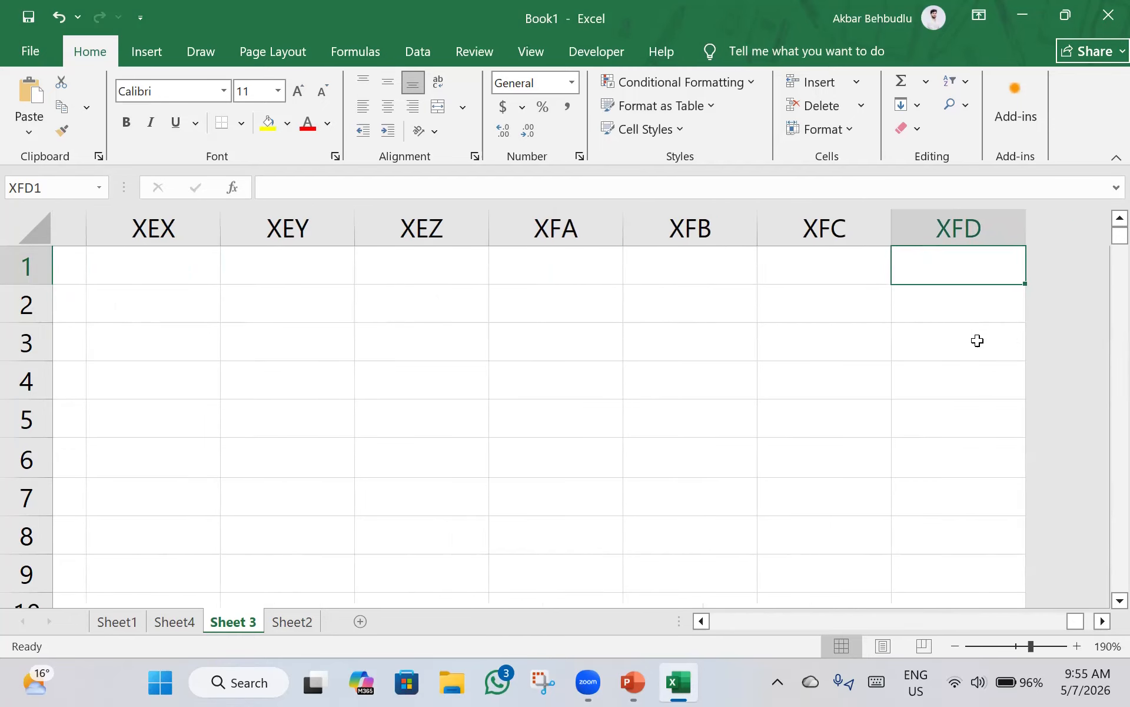
pyautogui.hotkey('ctrl', 'Down')
pyautogui.hotkey('ctrl', 'Down')
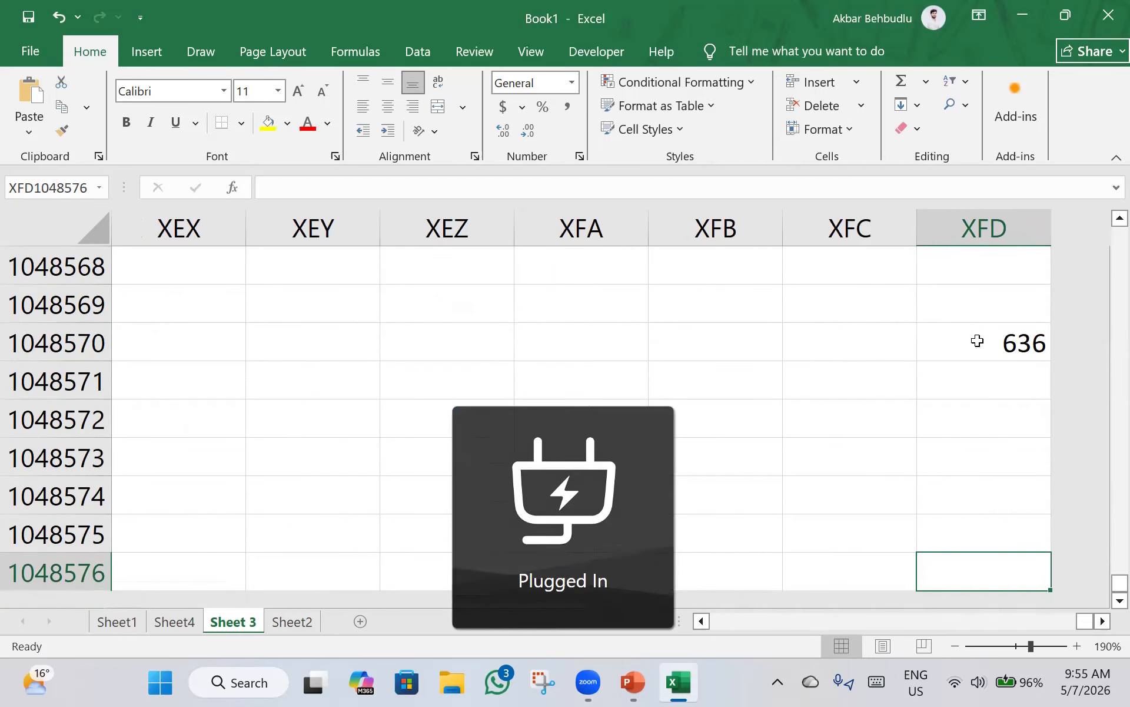
pyautogui.hotkey('ctrl', 'Up')
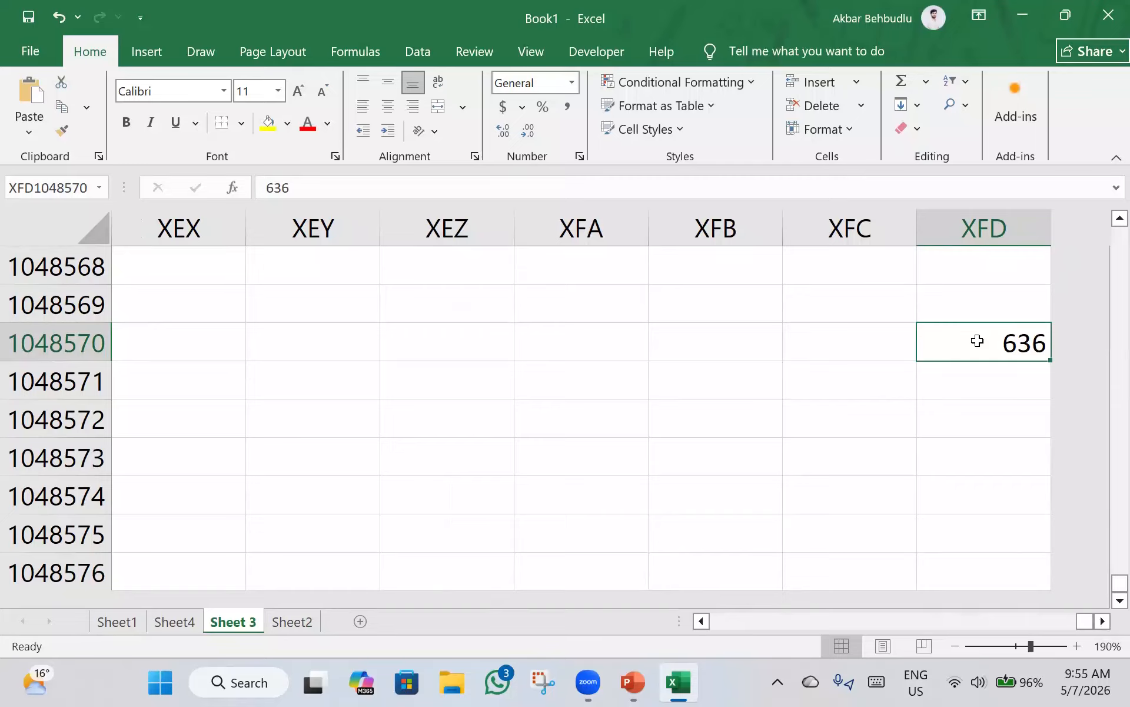
pyautogui.press('Delete')
pyautogui.hotkey('ctrl', 'Up')
pyautogui.hotkey('ctrl', 'Left')
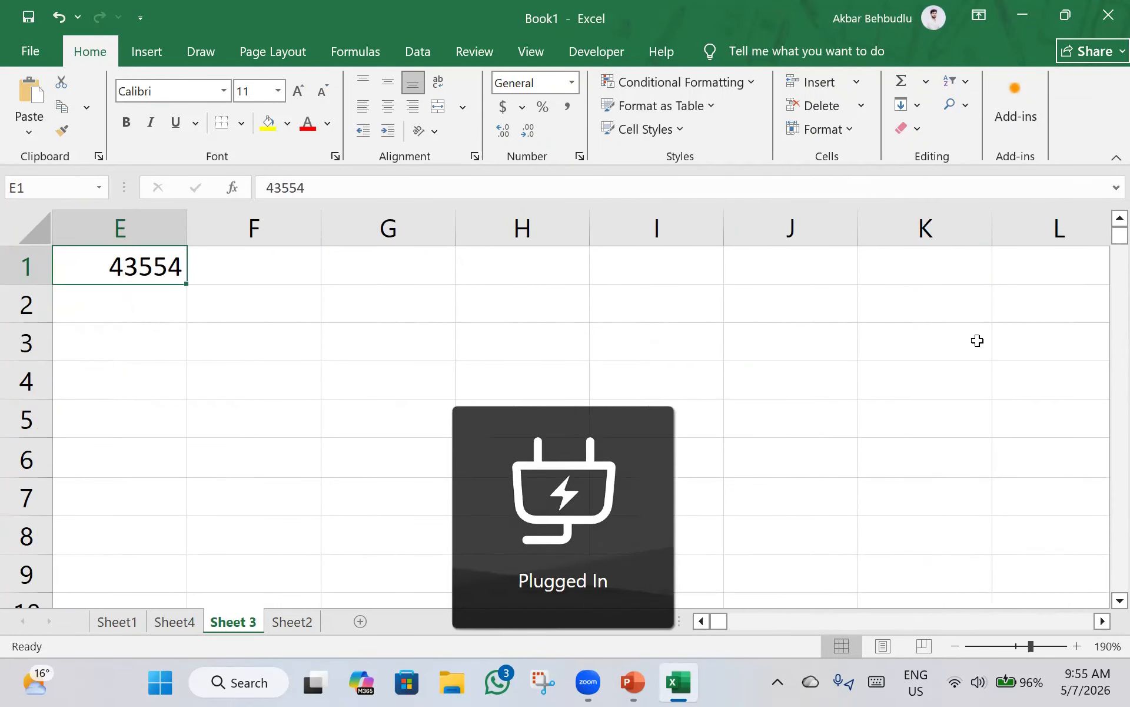
pyautogui.press('Delete')
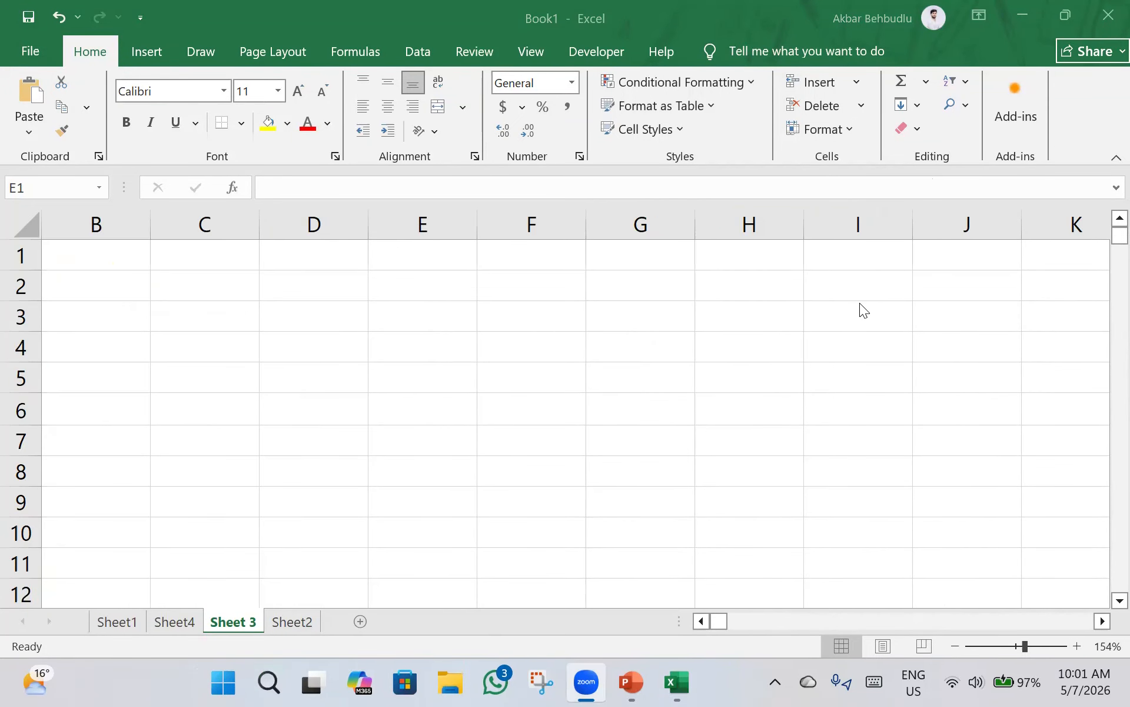
pyautogui.hotkey('alt', 'Tab')
pyautogui.press('F2')
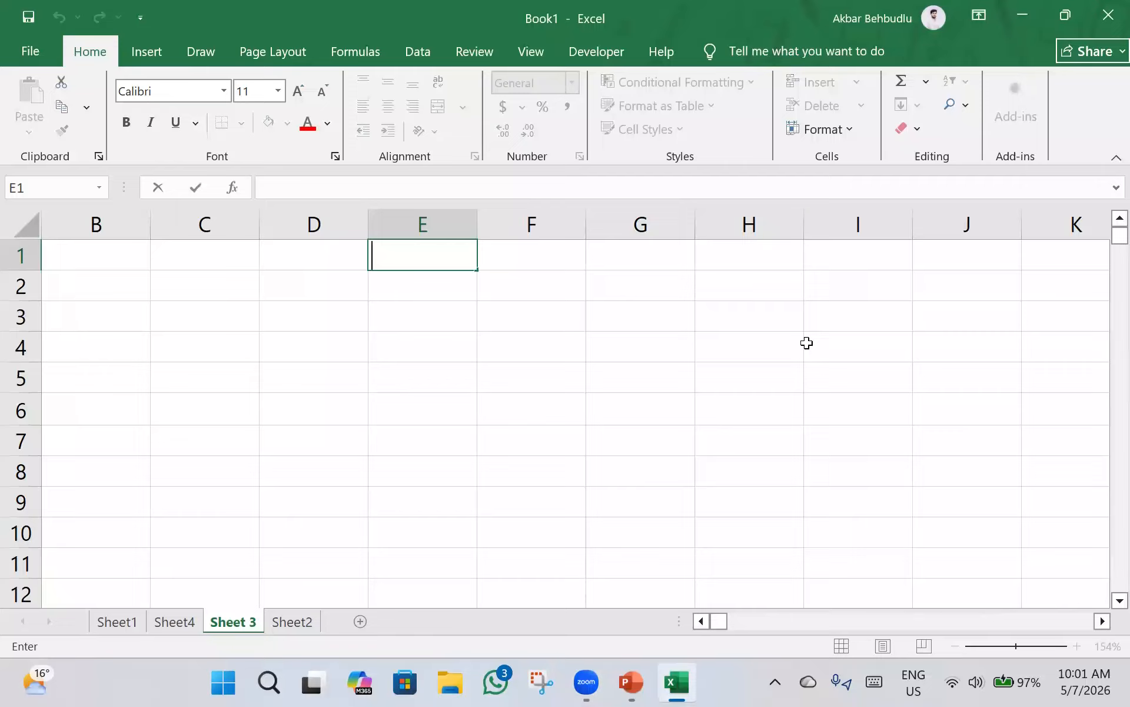
pyautogui.click(1080, 406)
pyautogui.click(232, 272)
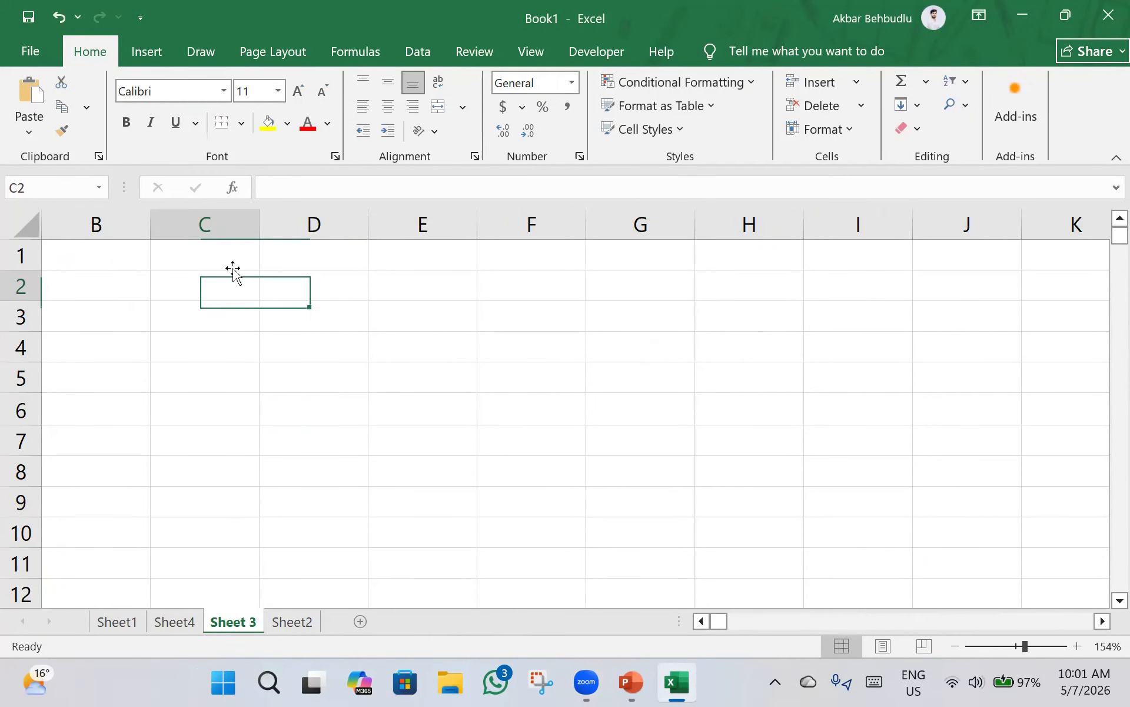
pyautogui.click(255, 263)
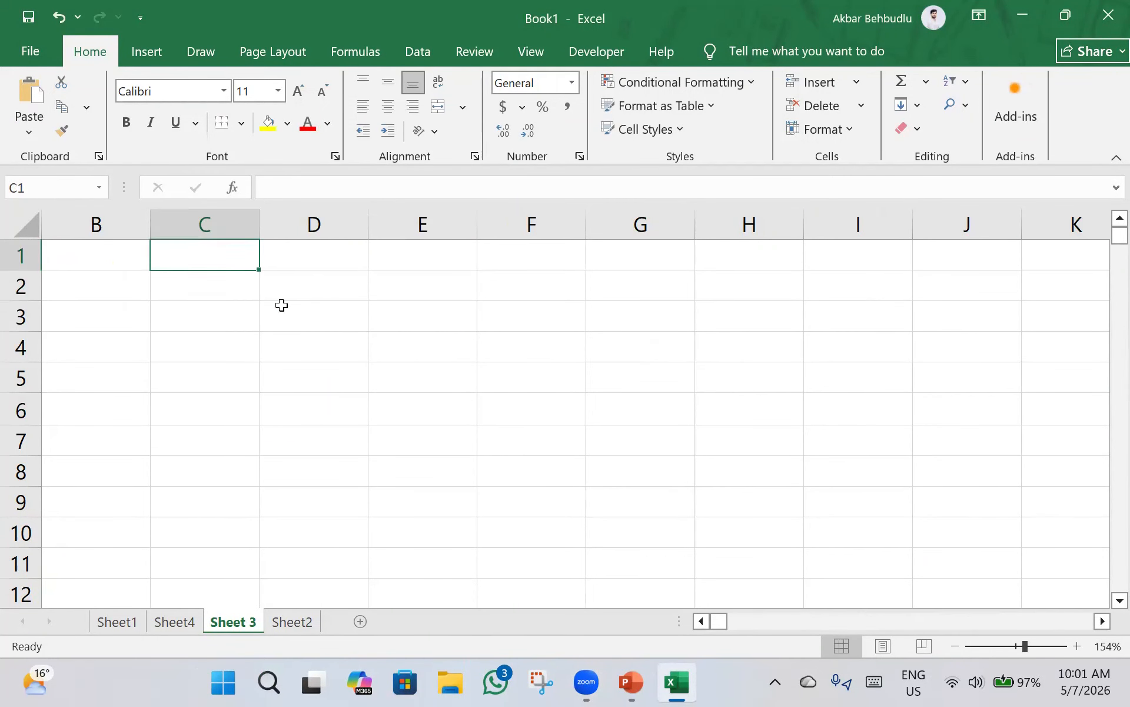
pyautogui.press('Right')
pyautogui.doubleClick(348, 257)
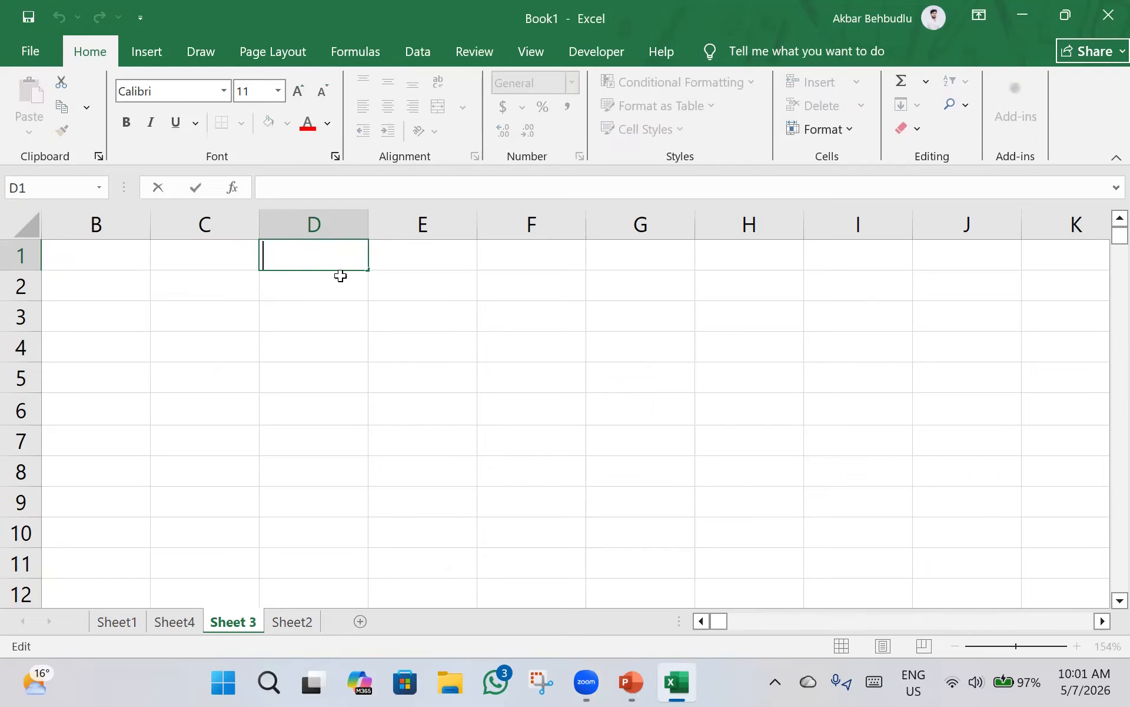
pyautogui.write('5899')
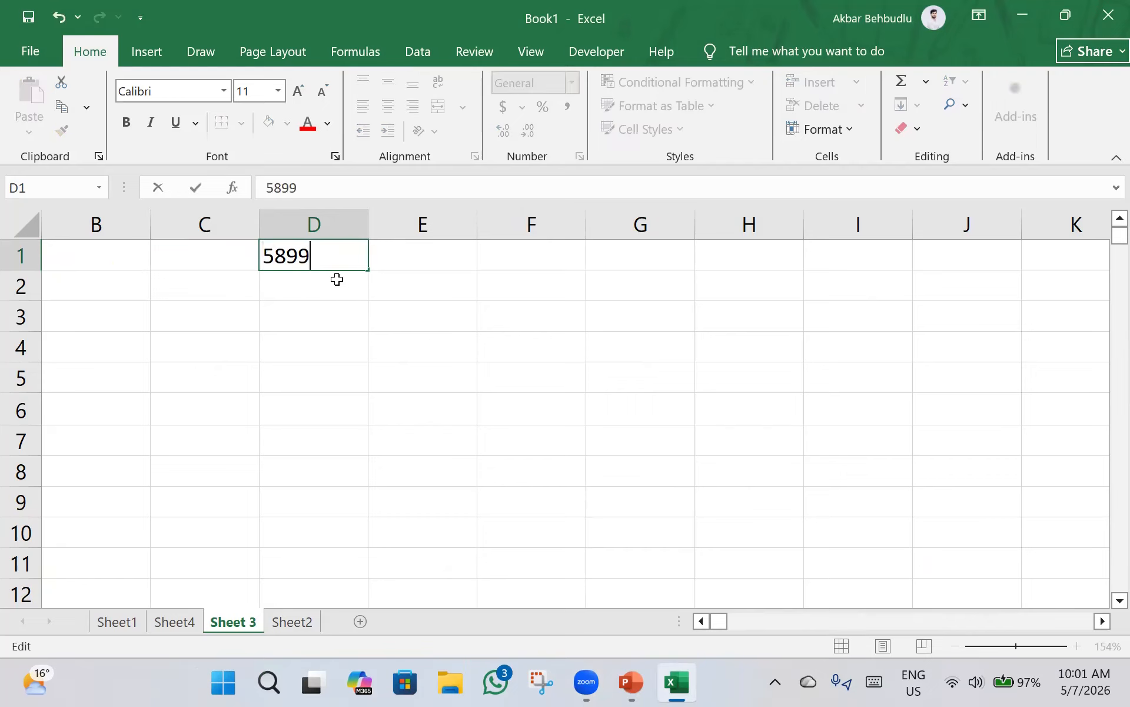
pyautogui.press('BackSpace')
pyautogui.press('BackSpace')
pyautogui.press('BackSpace')
pyautogui.press('BackSpace')
pyautogui.click(391, 368)
pyautogui.click(342, 257)
pyautogui.write('6')
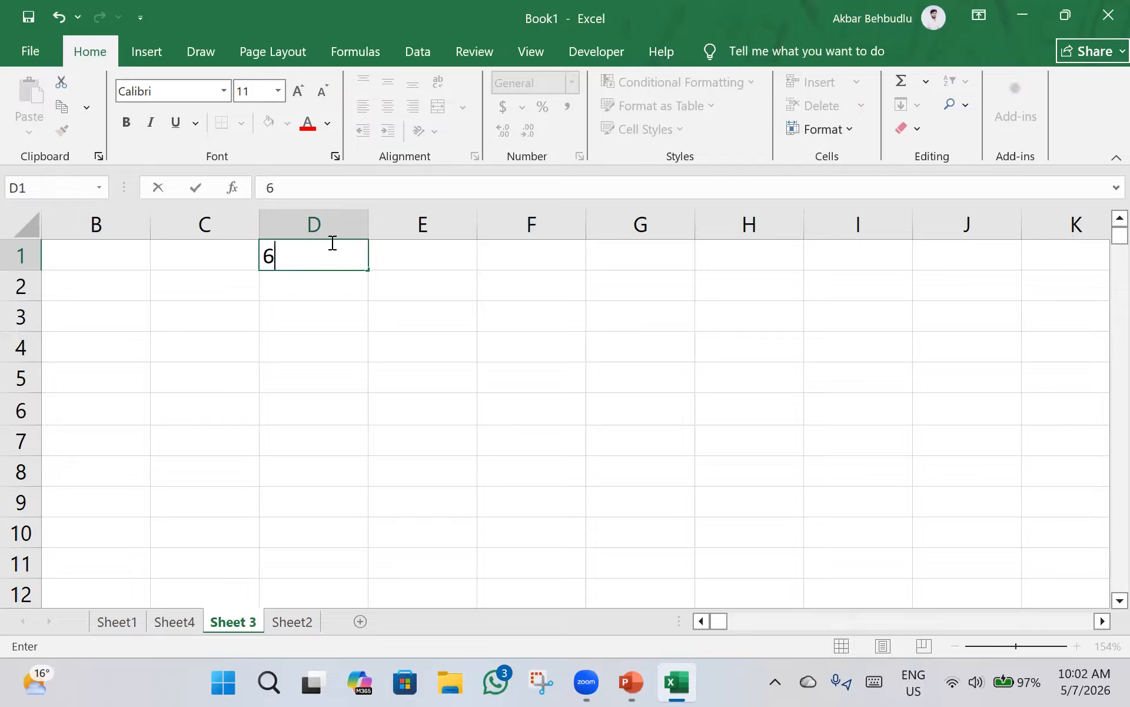
pyautogui.press('BackSpace')
pyautogui.click(311, 185)
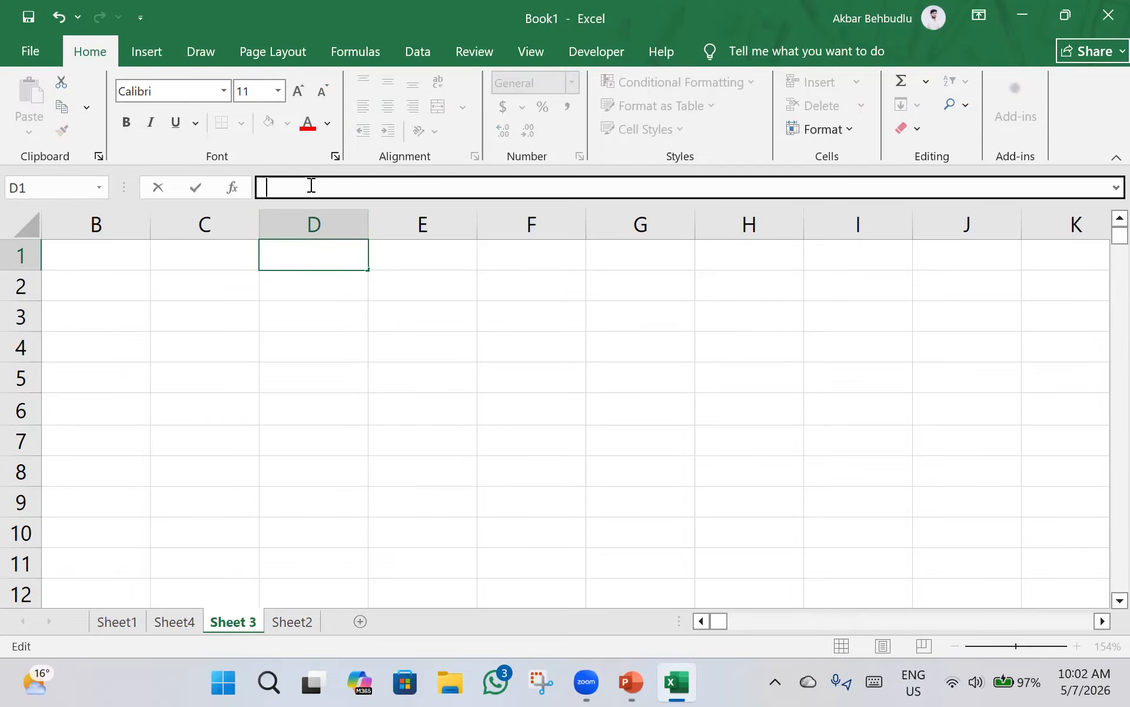
pyautogui.click(625, 389)
pyautogui.click(200, 324)
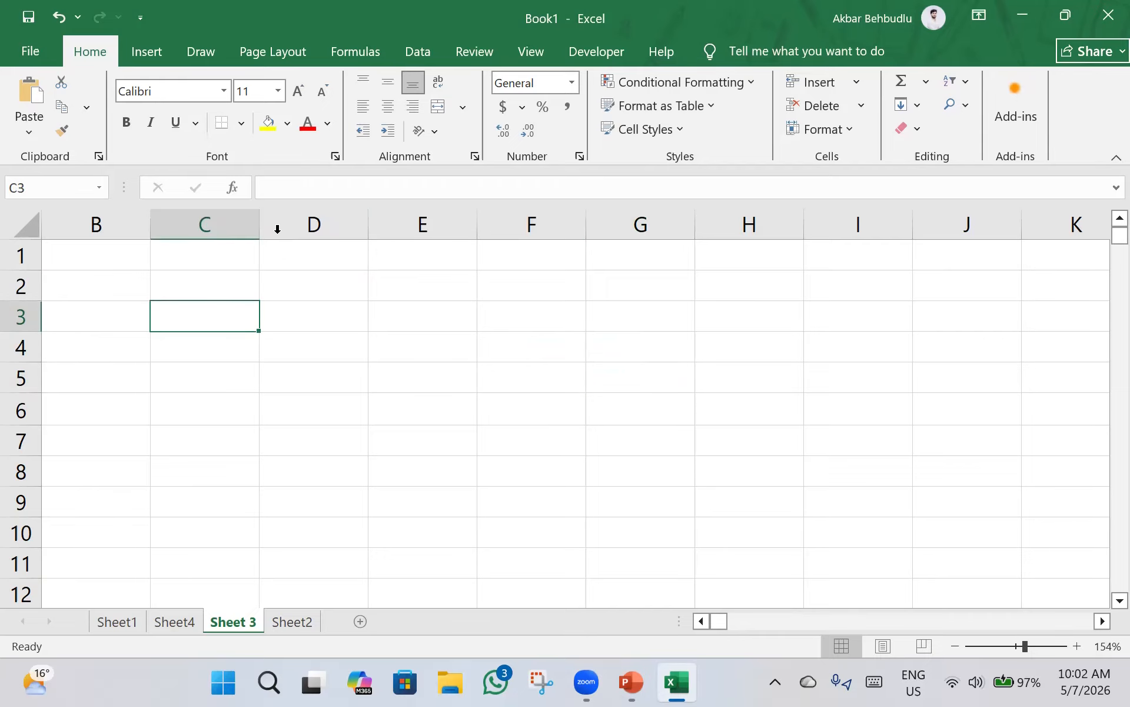
# - After erasing stray test entries, enter =7+8 in C3 so it displays 15
pyautogui.click(312, 187)
pyautogui.write('65295')
pyautogui.press('BackSpace')
pyautogui.press('BackSpace')
pyautogui.press('BackSpace')
pyautogui.press('BackSpace')
pyautogui.press('BackSpace')
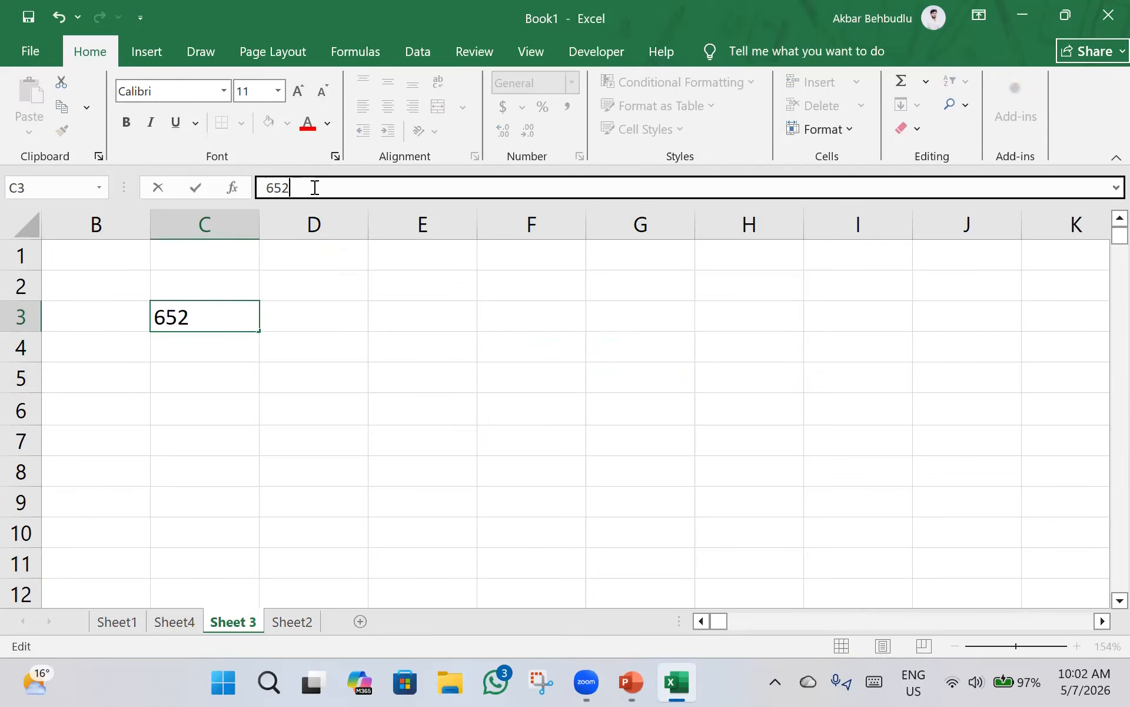
pyautogui.write('hgvhvgh')
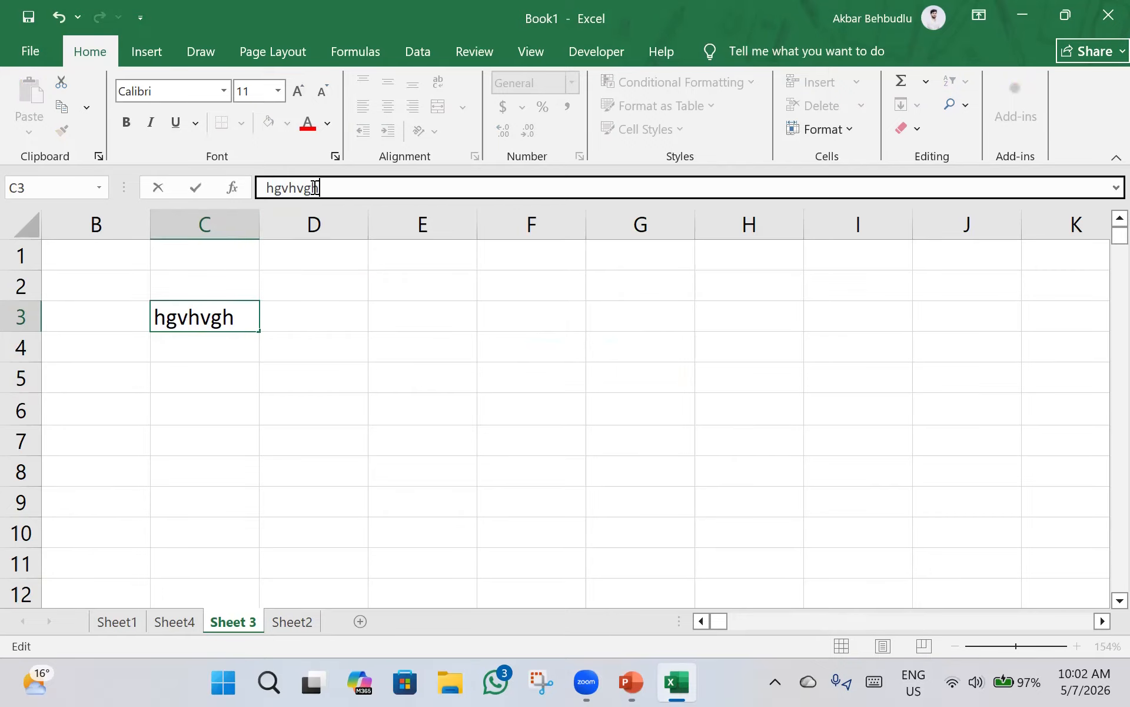
pyautogui.press('BackSpace')
pyautogui.press('BackSpace')
pyautogui.press('BackSpace')
pyautogui.press('BackSpace')
pyautogui.press('BackSpace')
pyautogui.press('BackSpace')
pyautogui.press('BackSpace')
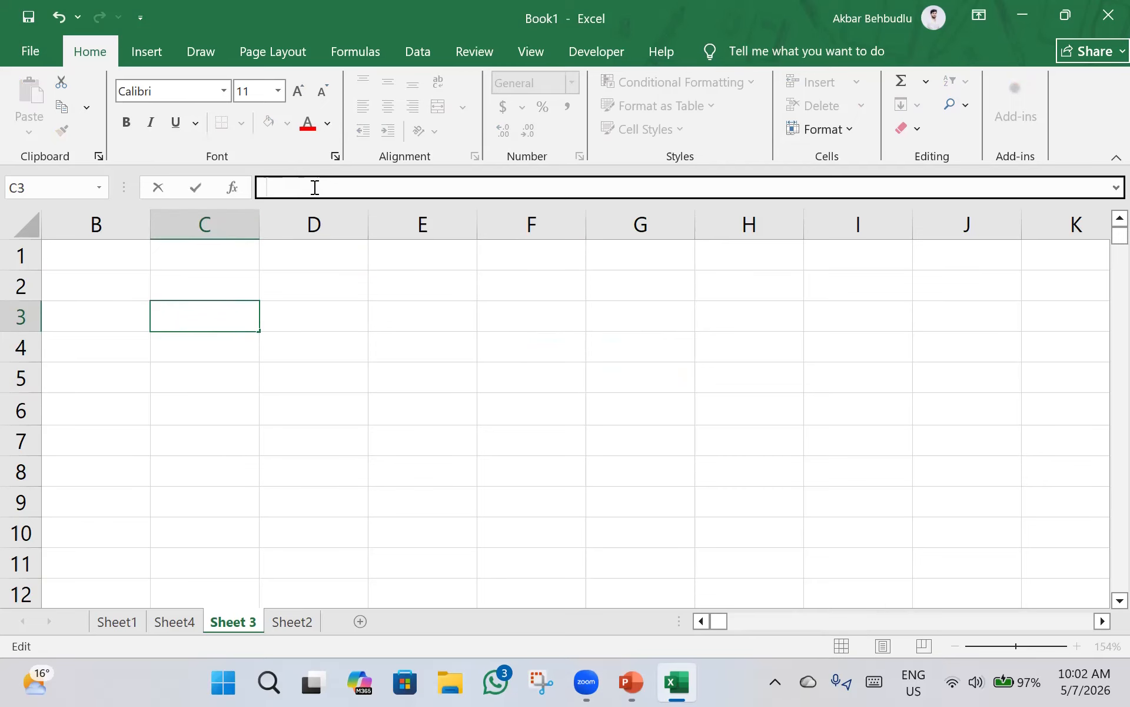
pyautogui.write('=')
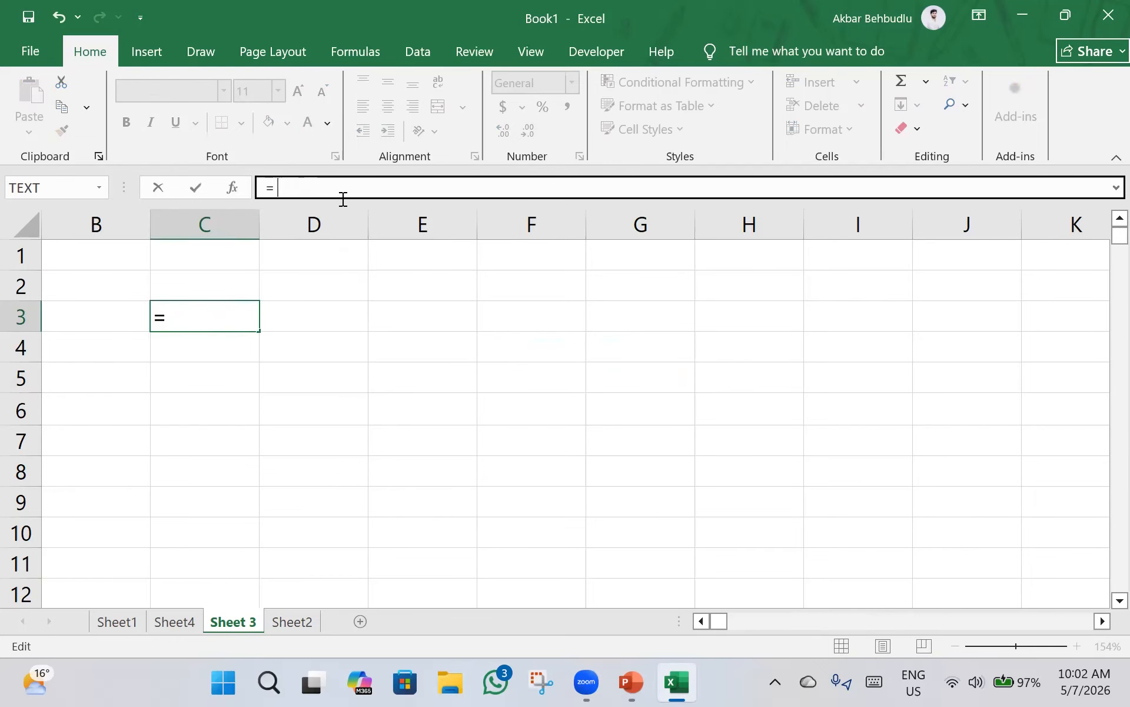
pyautogui.press('BackSpace')
pyautogui.write('7+8')
pyautogui.press('Return')
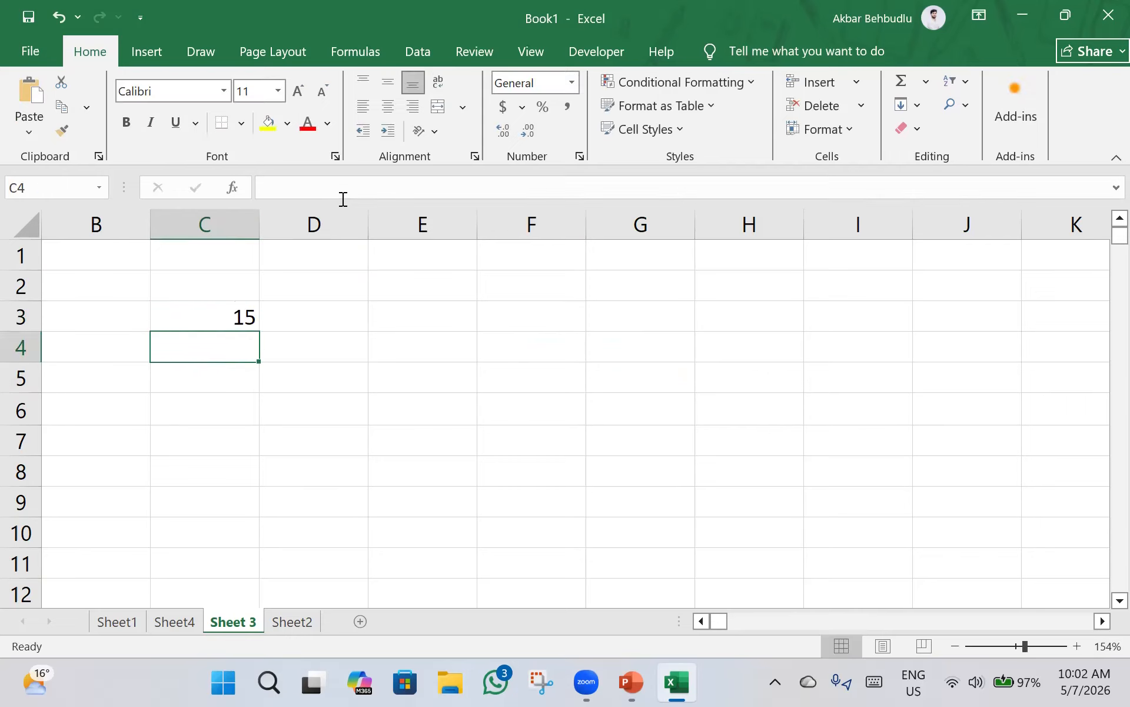
pyautogui.click(305, 187)
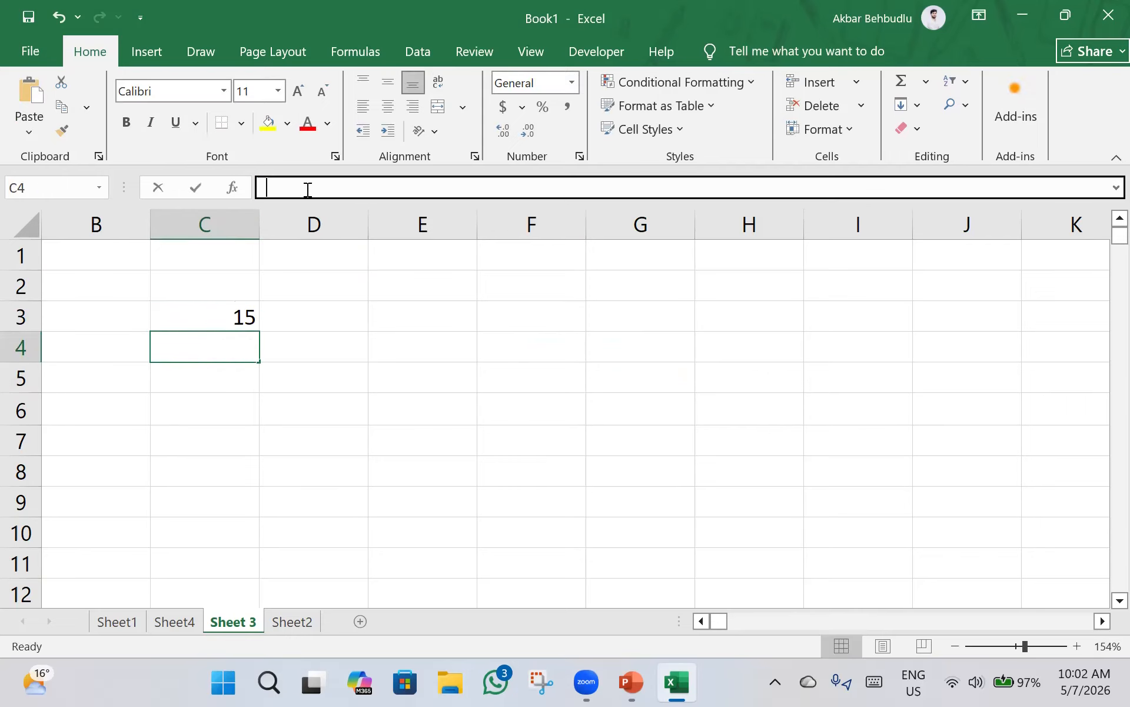
# - Open the Insert Function picker for C4, close it without inserting anything, and move to E3
pyautogui.click(233, 187)
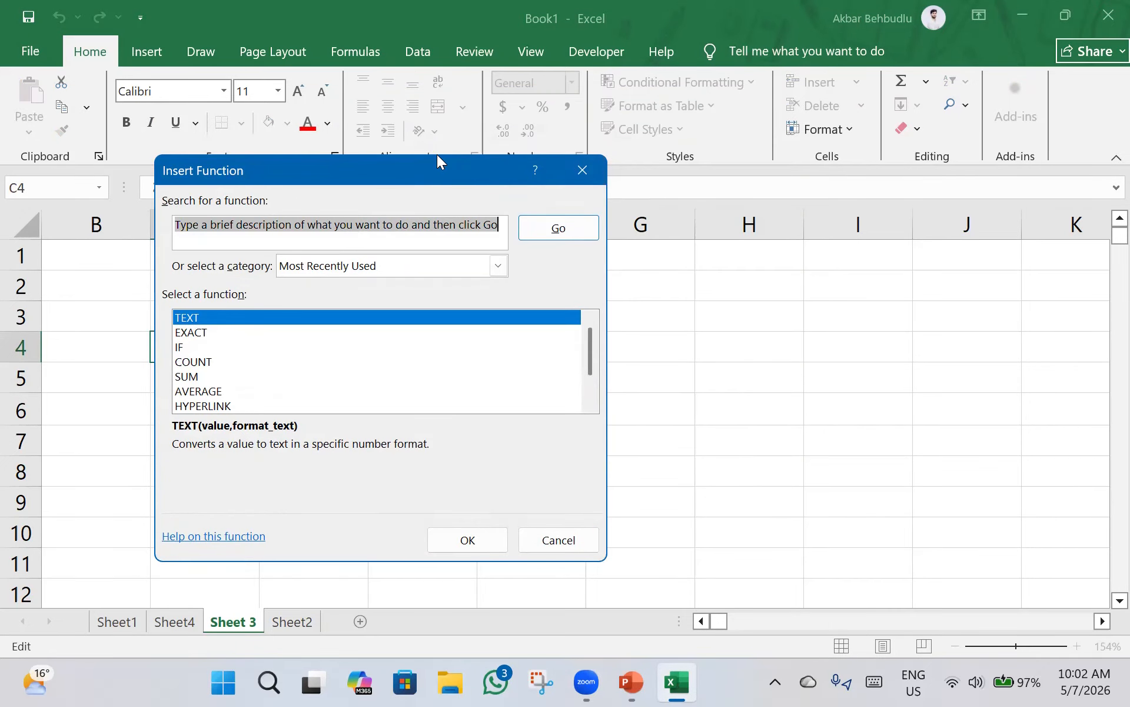
pyautogui.moveTo(437, 155); pyautogui.dragTo(597, 164)
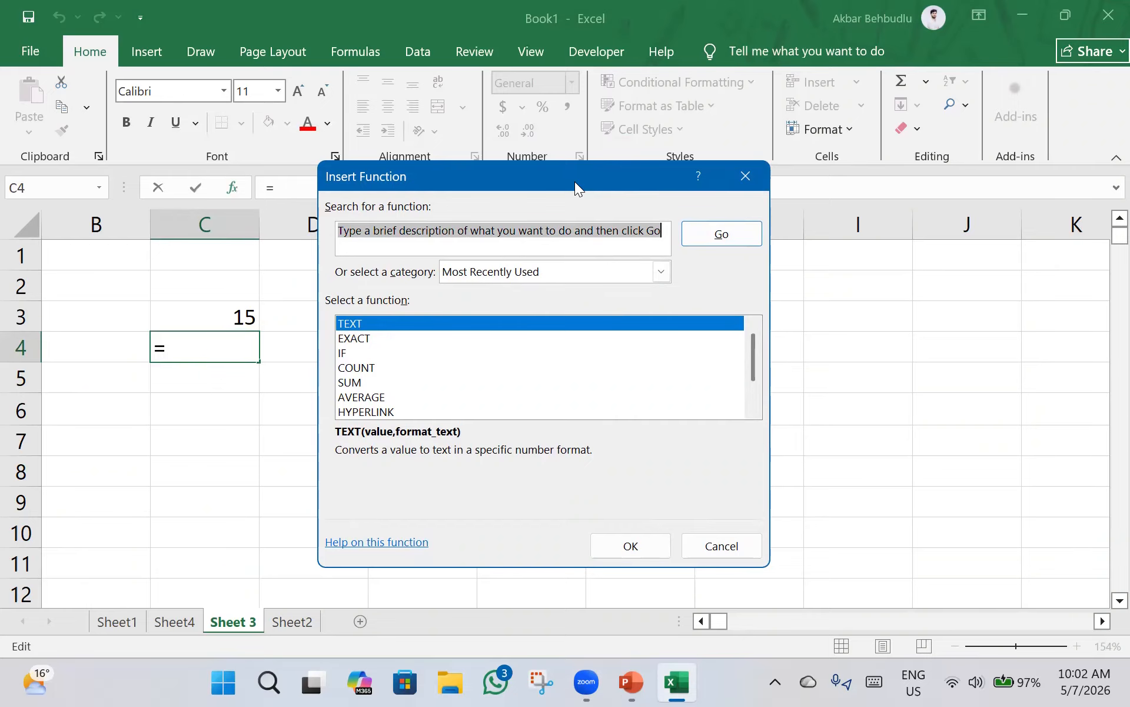
pyautogui.moveTo(575, 181); pyautogui.dragTo(446, 181)
pyautogui.click(611, 177)
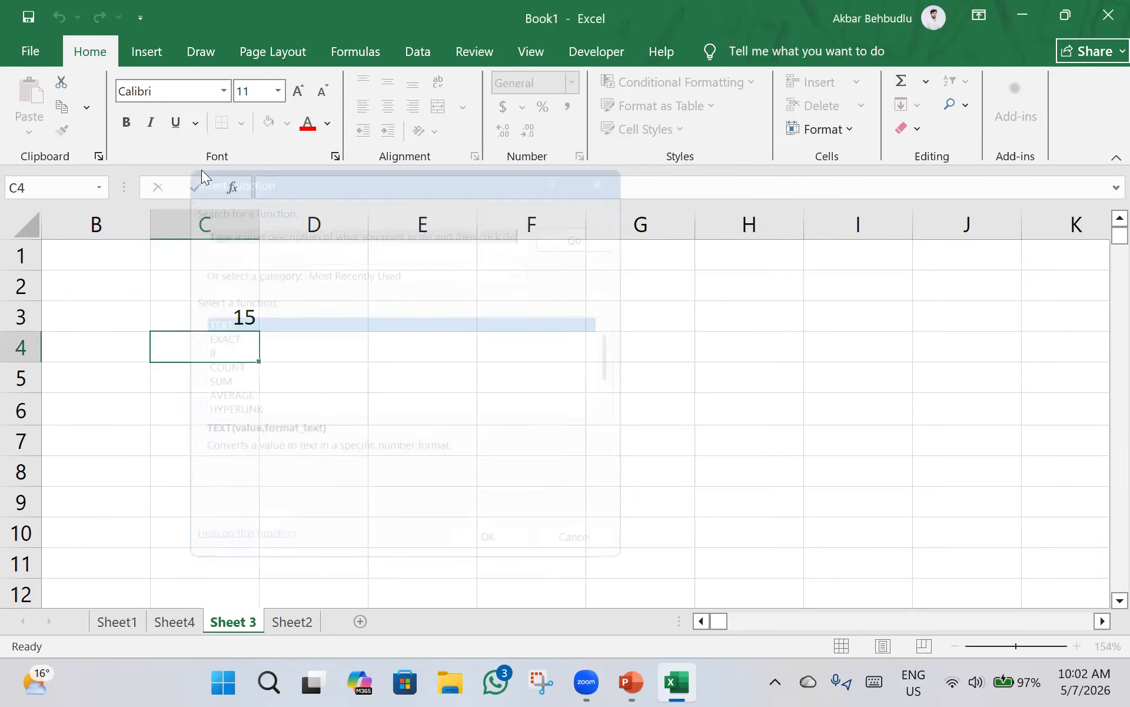
pyautogui.click(304, 193)
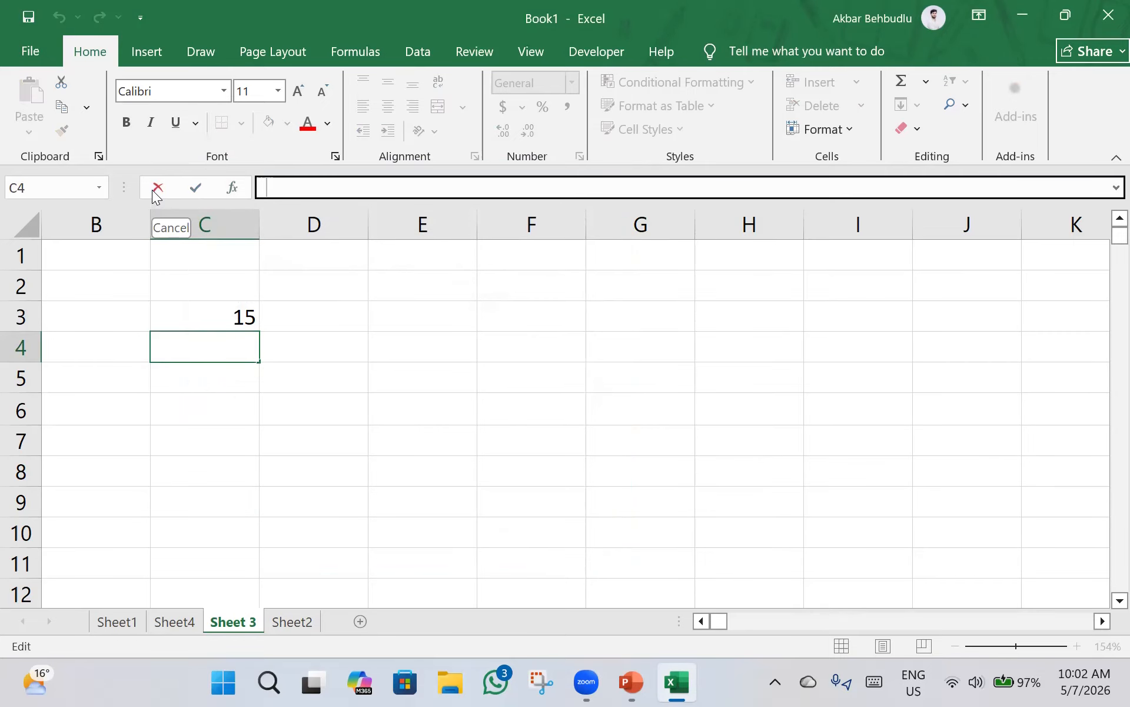
pyautogui.click(403, 313)
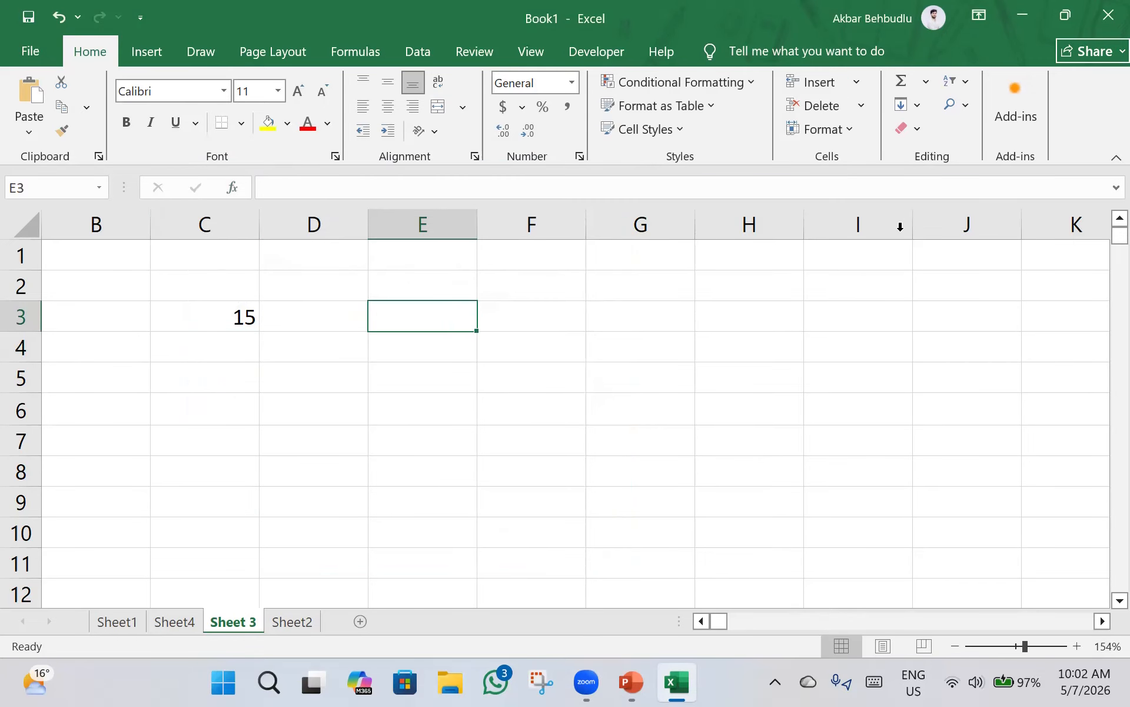
# - Move around column E, then delete the 15 from C3
pyautogui.press('Down')
pyautogui.press('Down')
pyautogui.press('Down')
pyautogui.press('Down')
pyautogui.press('Down')
pyautogui.press('Down')
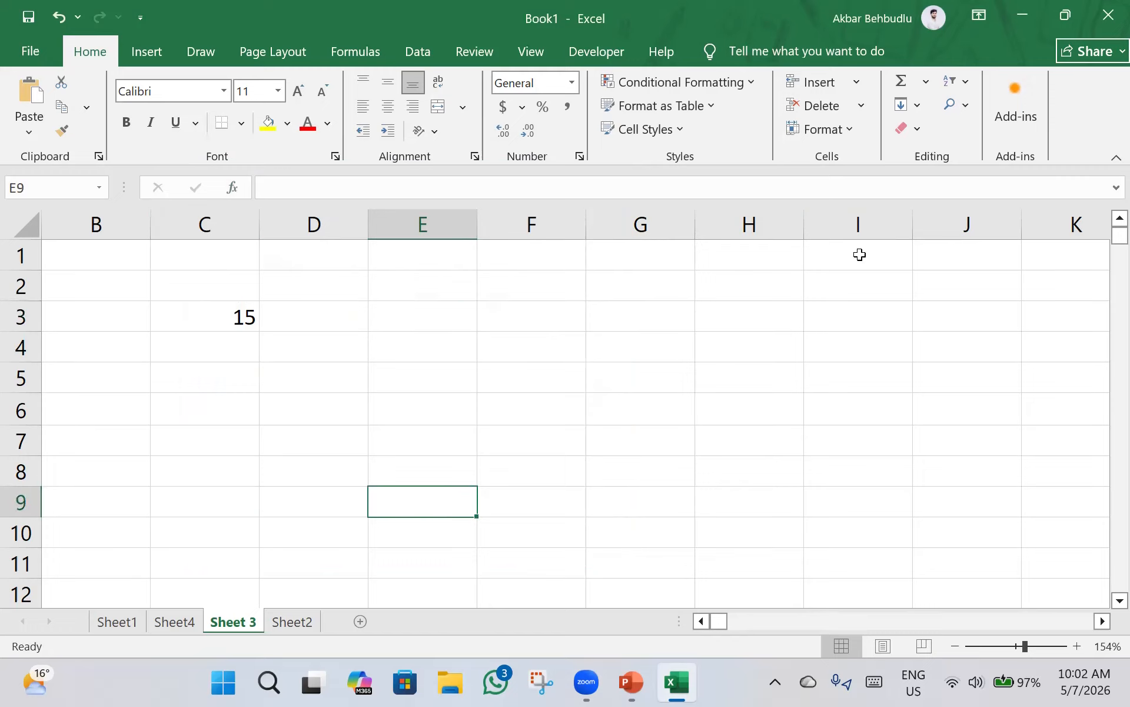
pyautogui.press('Up')
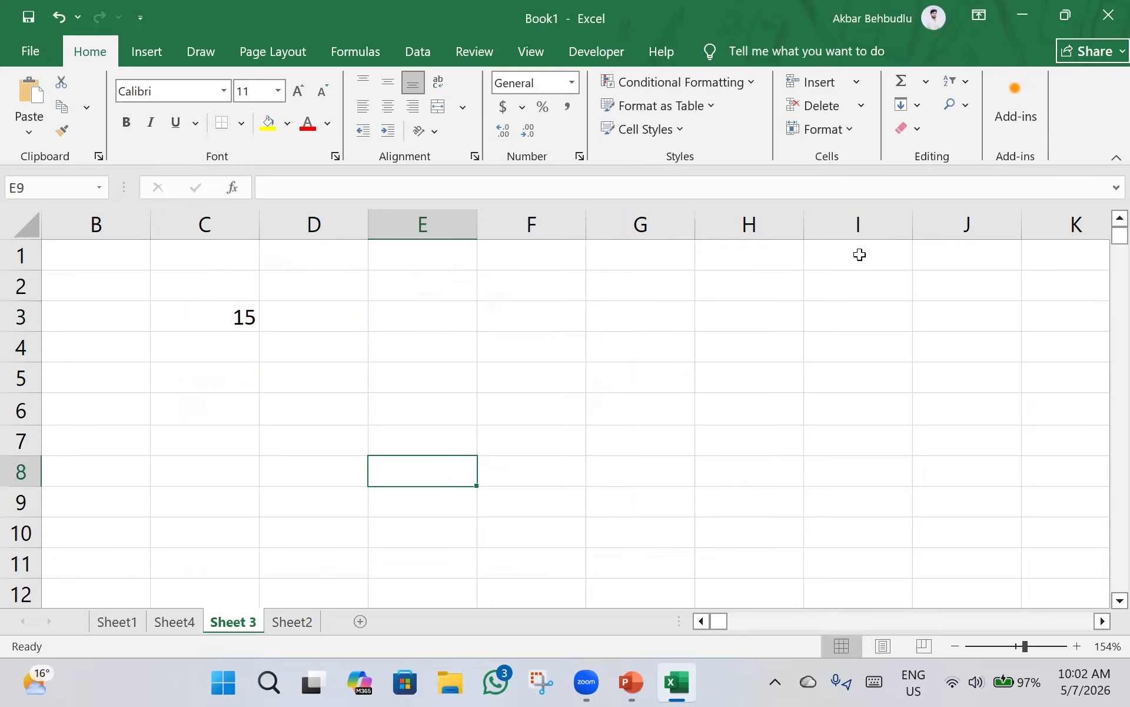
pyautogui.press('Up')
pyautogui.press('Up')
pyautogui.press('Up')
pyautogui.press('Up')
pyautogui.press('Up')
pyautogui.press('Down')
pyautogui.press('Down')
pyautogui.press('Up')
pyautogui.press('Up')
pyautogui.press('Up')
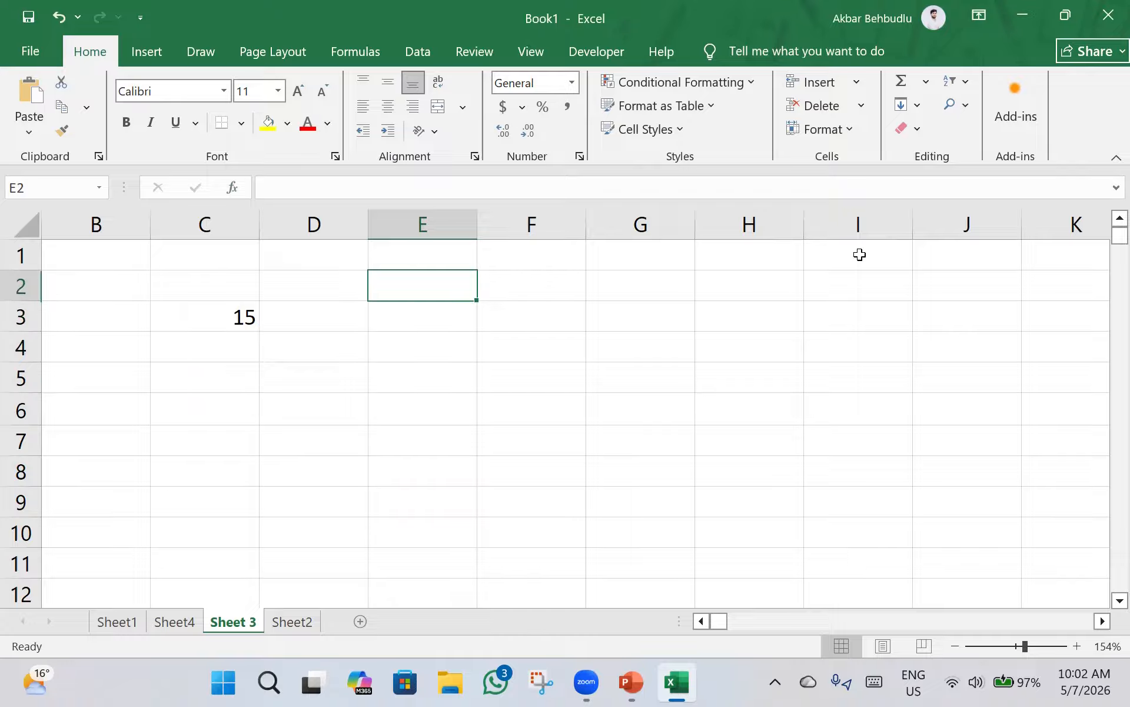
pyautogui.click(249, 307)
pyautogui.press('Delete')
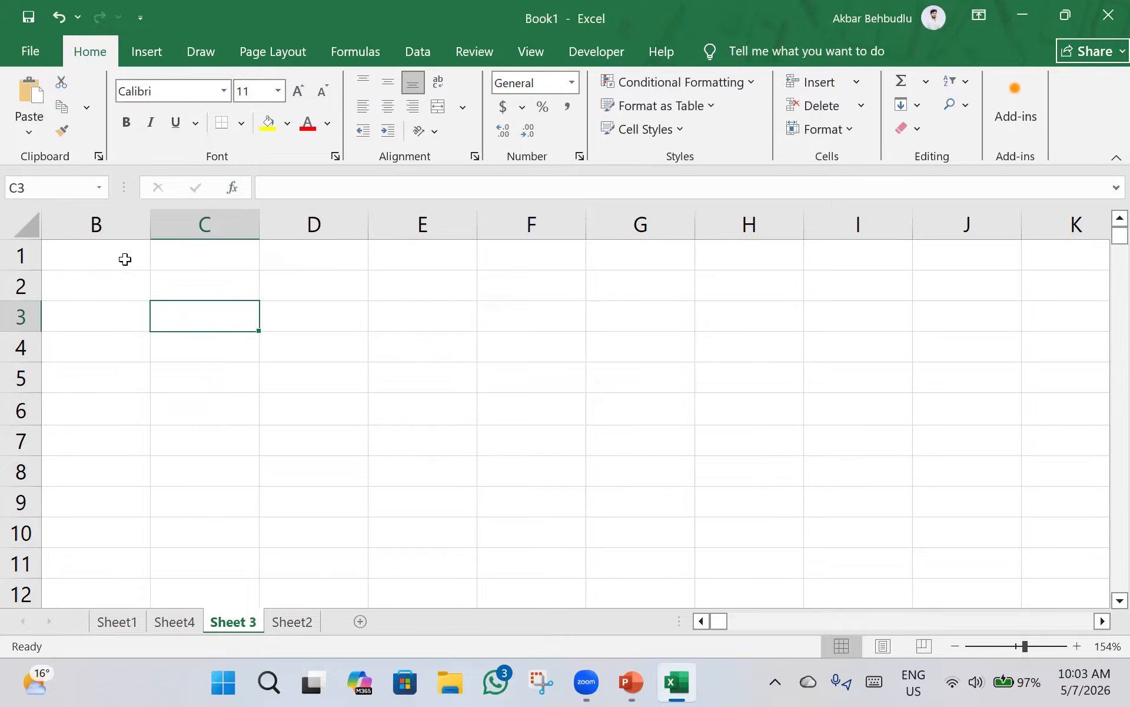
# - Zoom the sheet to 200% and scroll back to select cell A1
pyautogui.click(1085, 645)
pyautogui.click(1086, 645)
pyautogui.click(1085, 645)
pyautogui.click(1086, 646)
pyautogui.click(1086, 645)
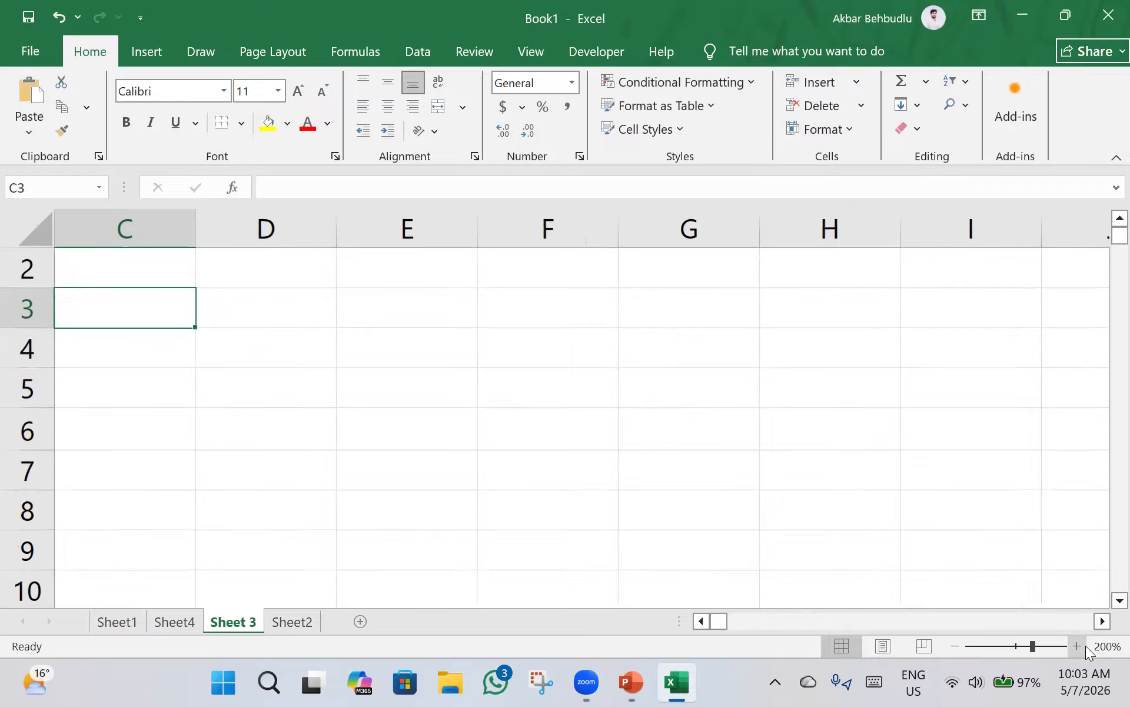
pyautogui.moveTo(737, 622); pyautogui.dragTo(718, 622)
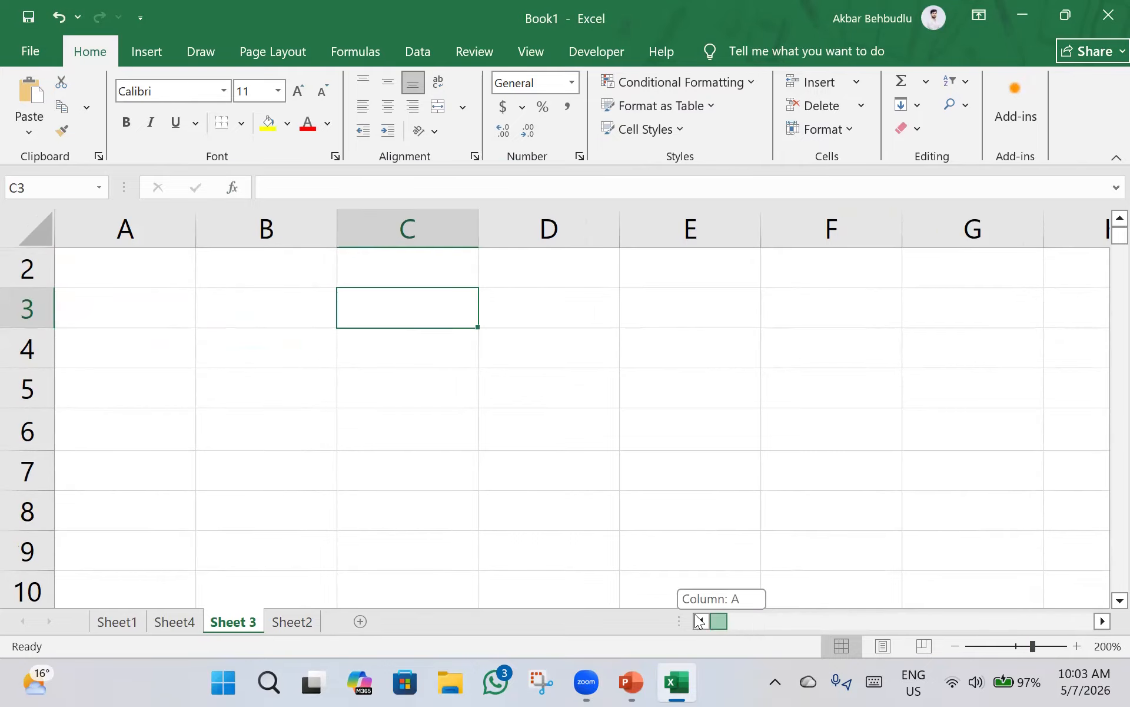
pyautogui.scroll(1, 439, 403)
pyautogui.click(143, 271)
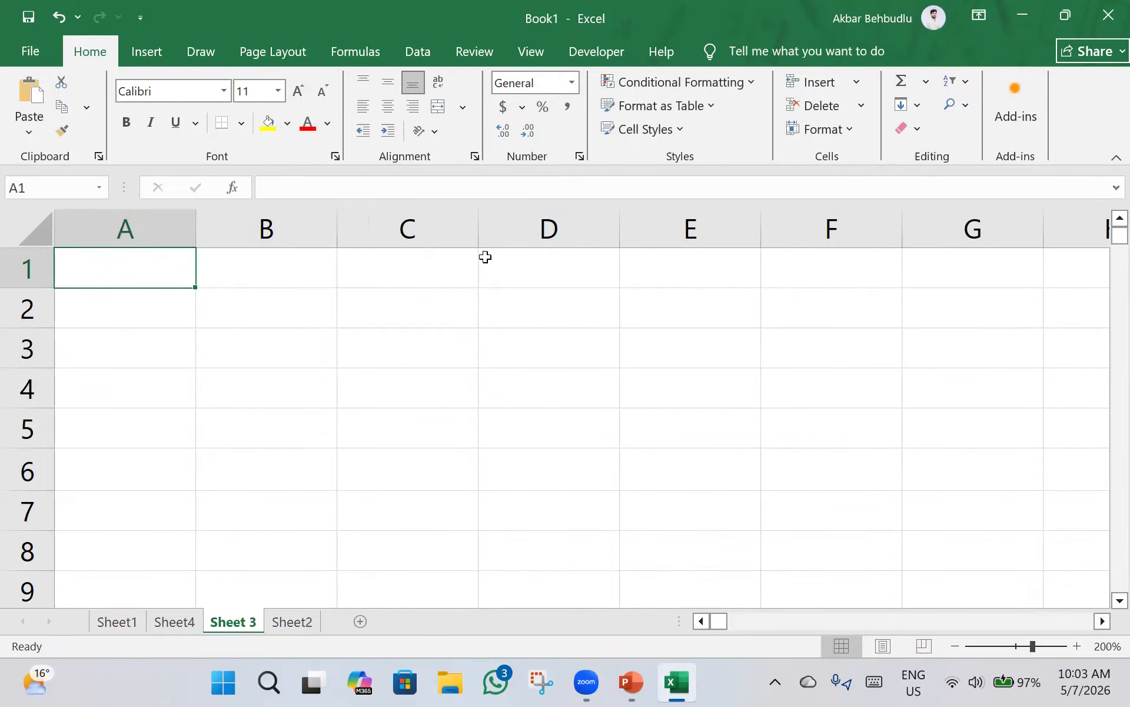
# - Enter 8, 3, 6 and 1 down cells A1:A4
pyautogui.write('8')
pyautogui.press('Return')
pyautogui.write('3')
pyautogui.press('Return')
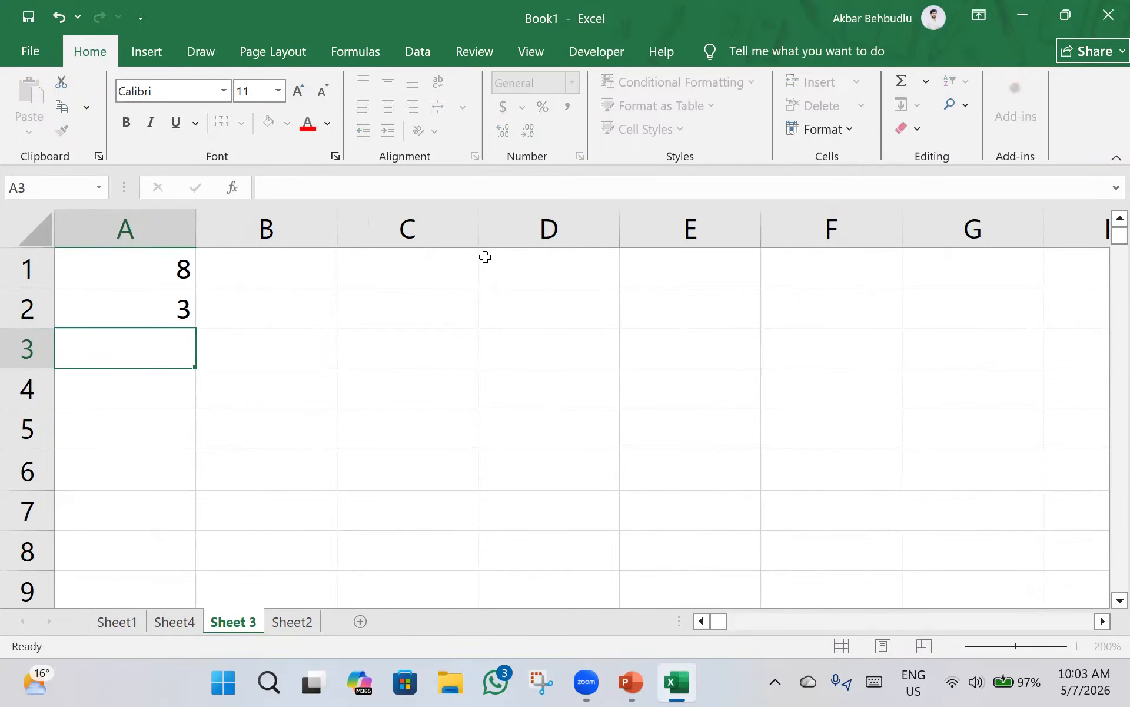
pyautogui.write('6')
pyautogui.press('Return')
pyautogui.write('1')
pyautogui.press('Return')
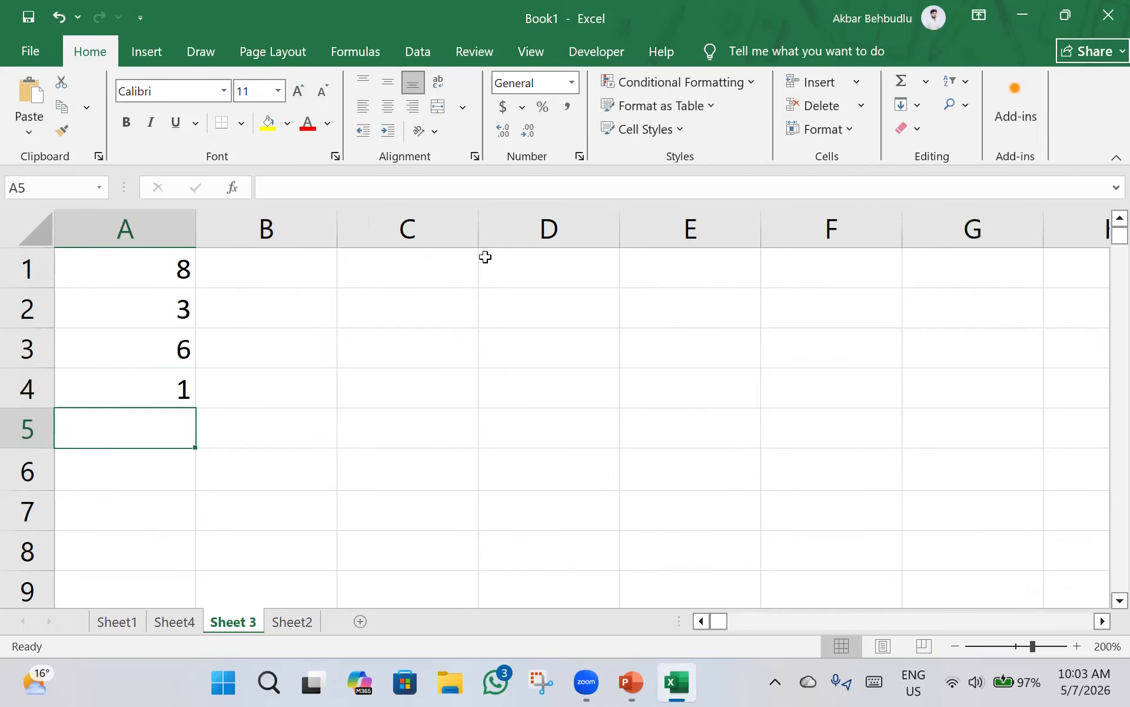
# - Enter 5, 2 and 11 in B2:B4, then 2 in B1
pyautogui.click(285, 305)
pyautogui.write('5')
pyautogui.press('Return')
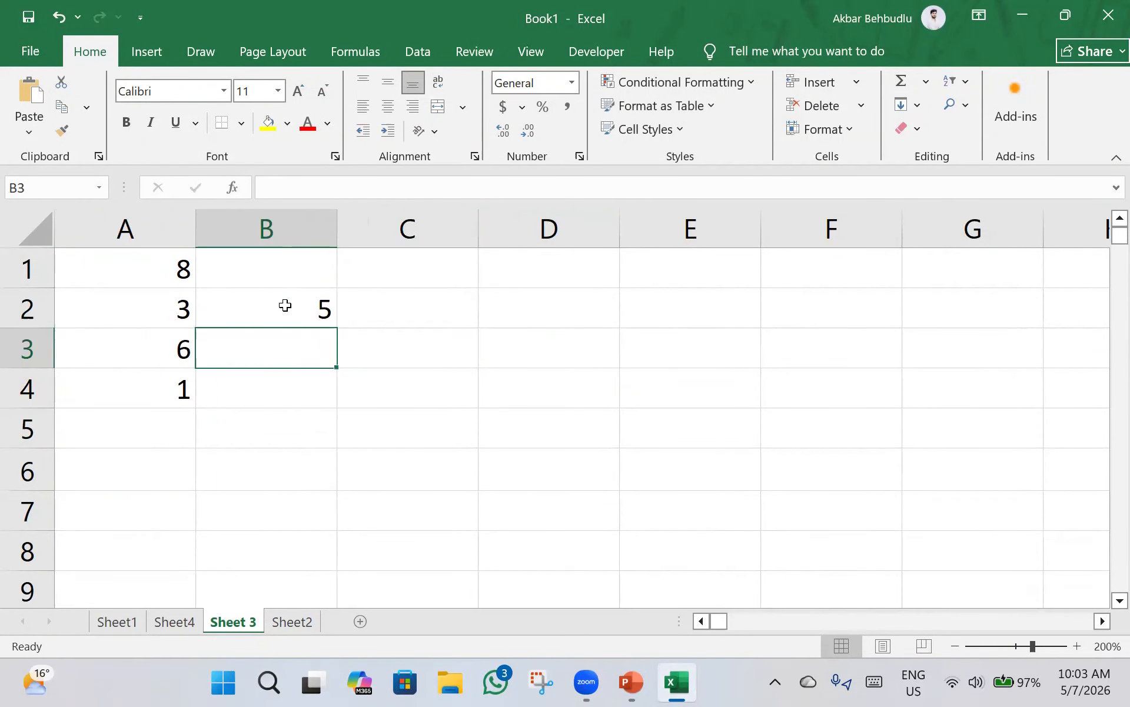
pyautogui.write('2')
pyautogui.press('Return')
pyautogui.write('11')
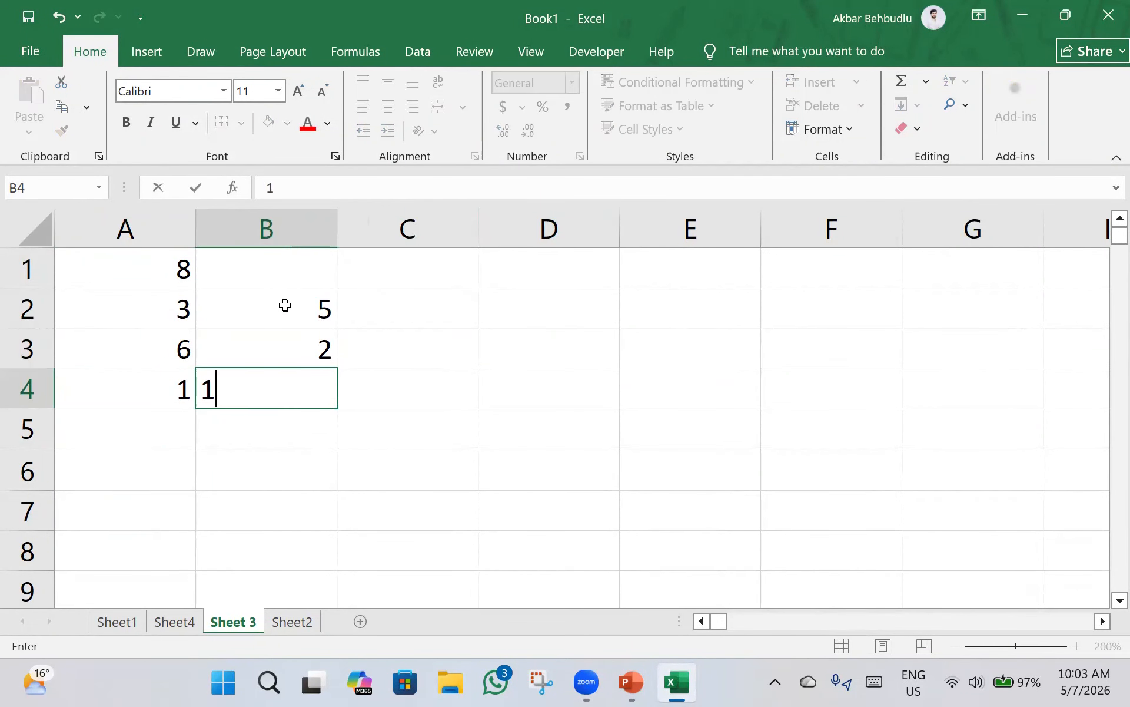
pyautogui.press('Return')
pyautogui.press('Up')
pyautogui.press('Up')
pyautogui.press('Up')
pyautogui.press('Up')
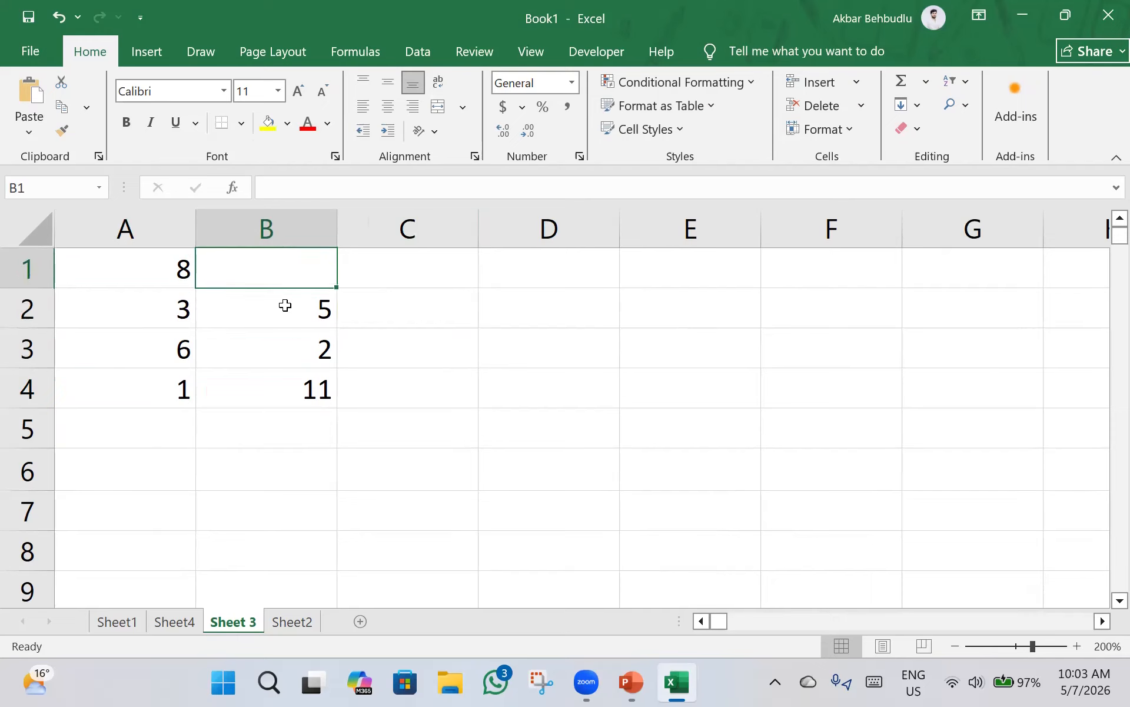
pyautogui.write('2')
pyautogui.press('Return')
# - Build the formula =A1+B2*A3 in D2, giving 38, and reopen it to show the formula
pyautogui.click(571, 301)
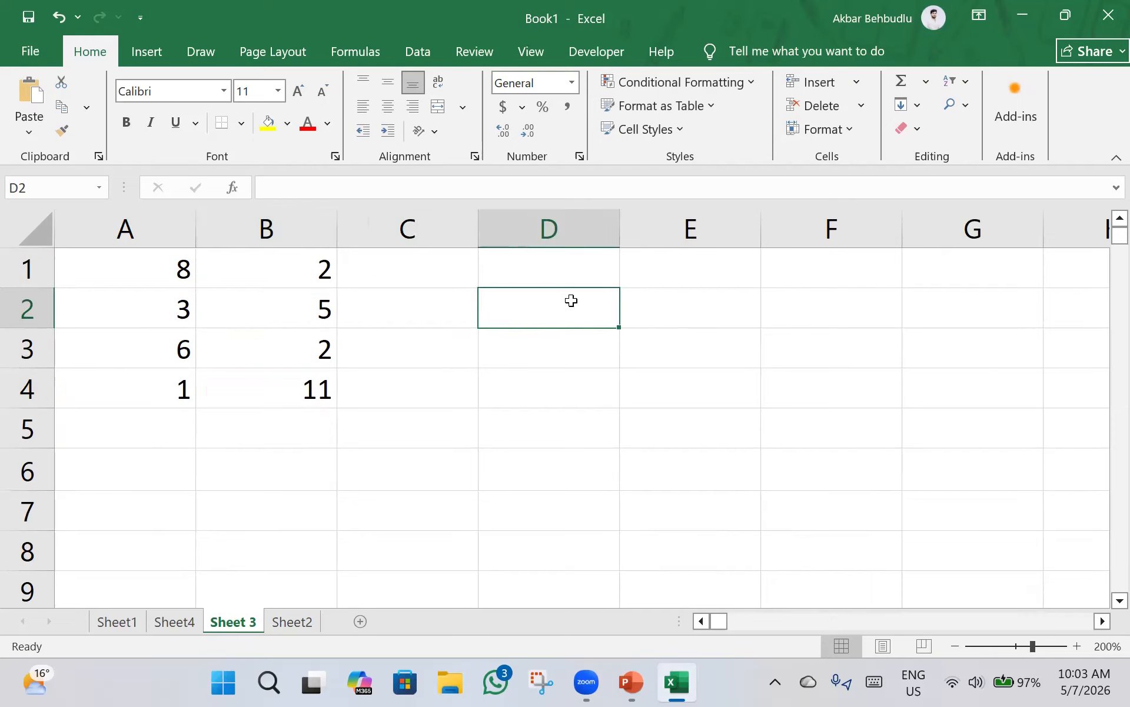
pyautogui.write('=')
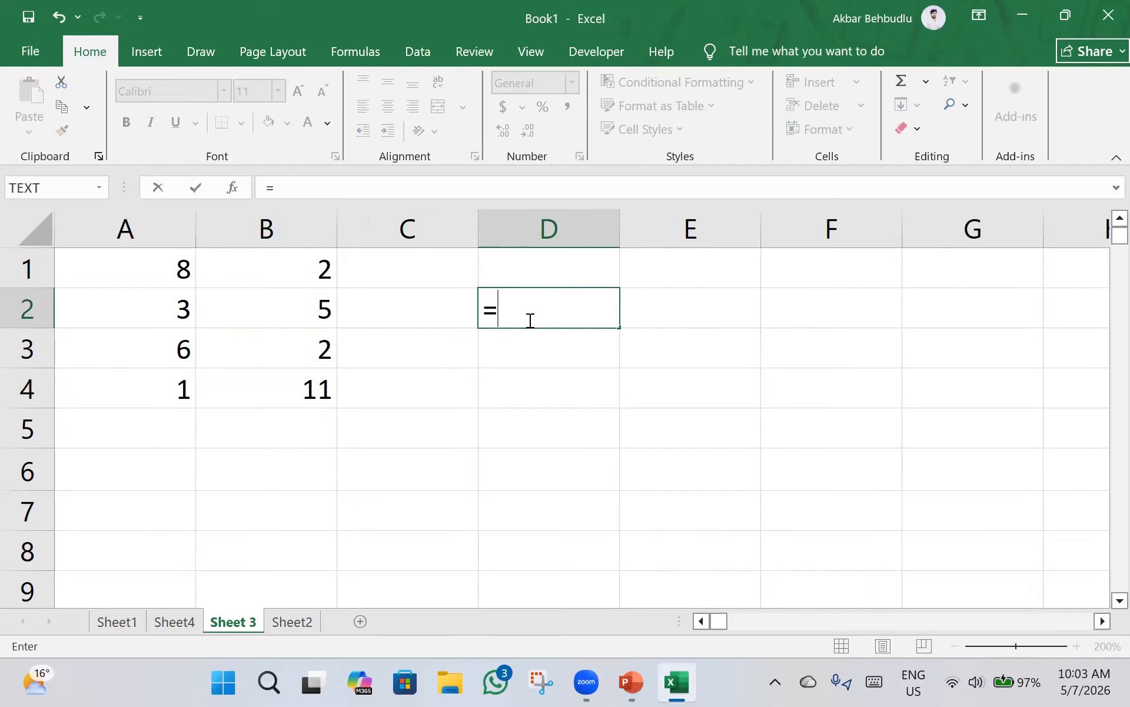
pyautogui.click(186, 265)
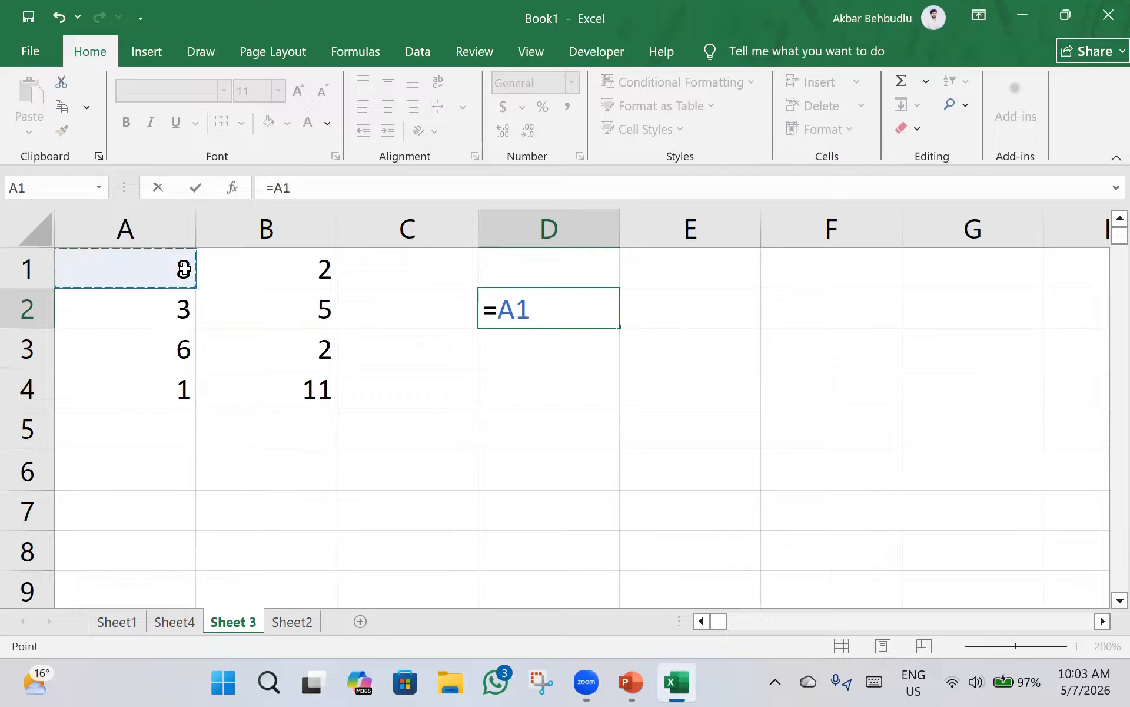
pyautogui.write('+')
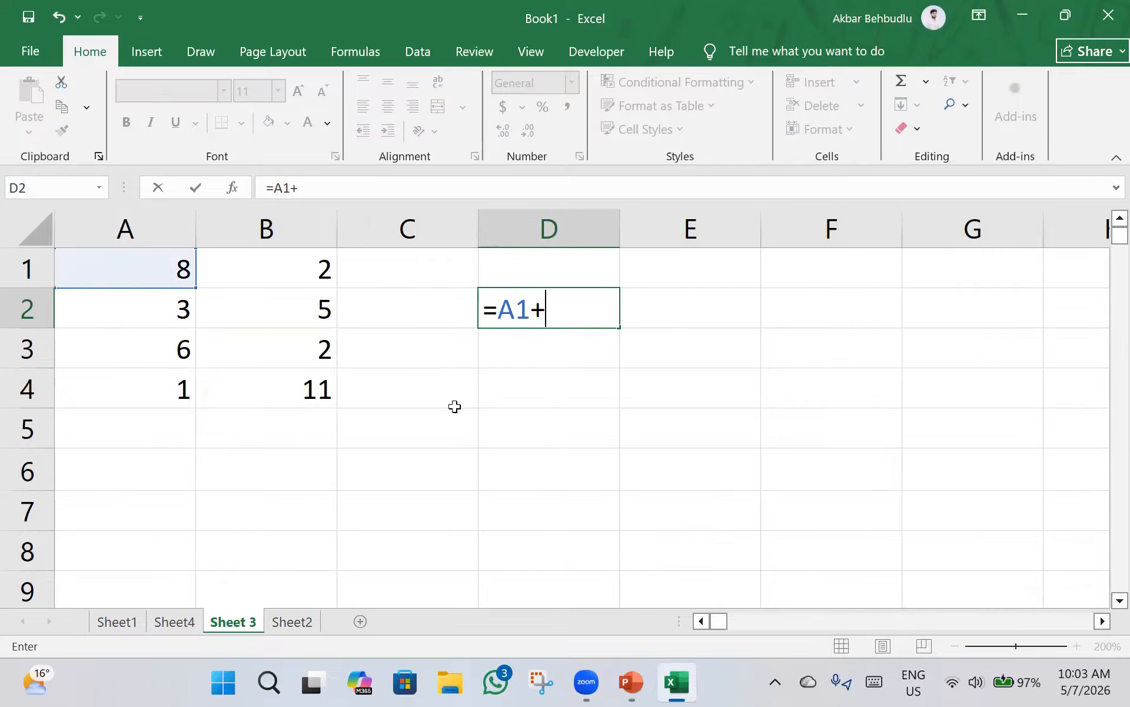
pyautogui.click(300, 304)
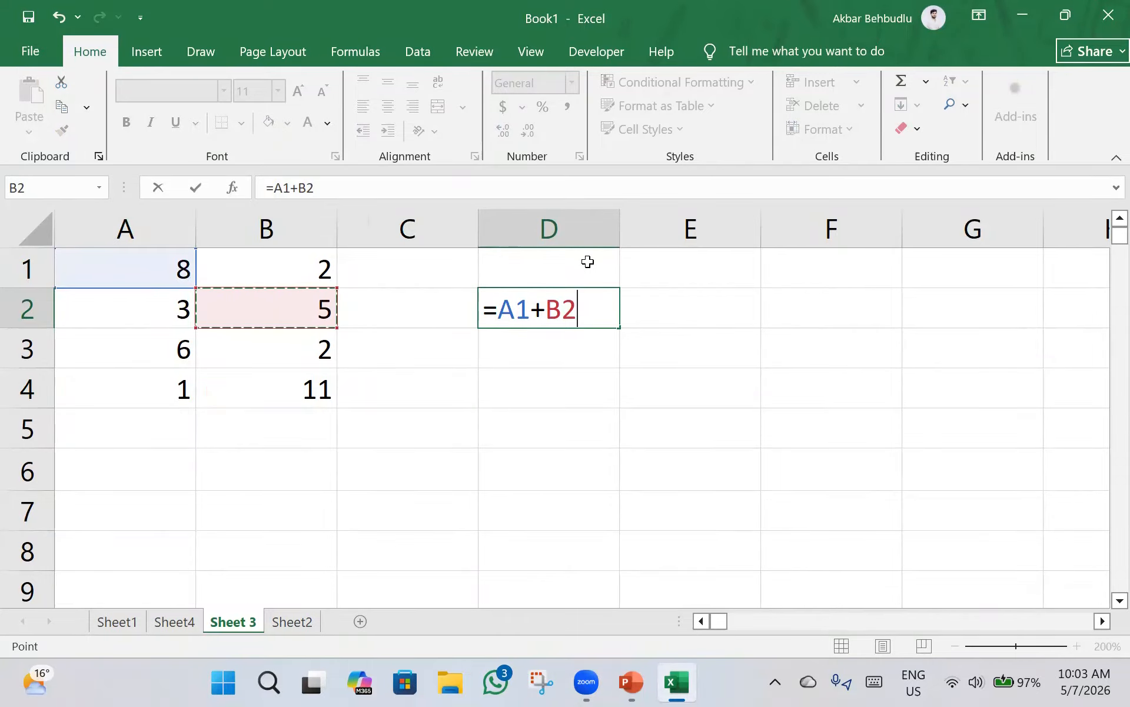
pyautogui.write('*')
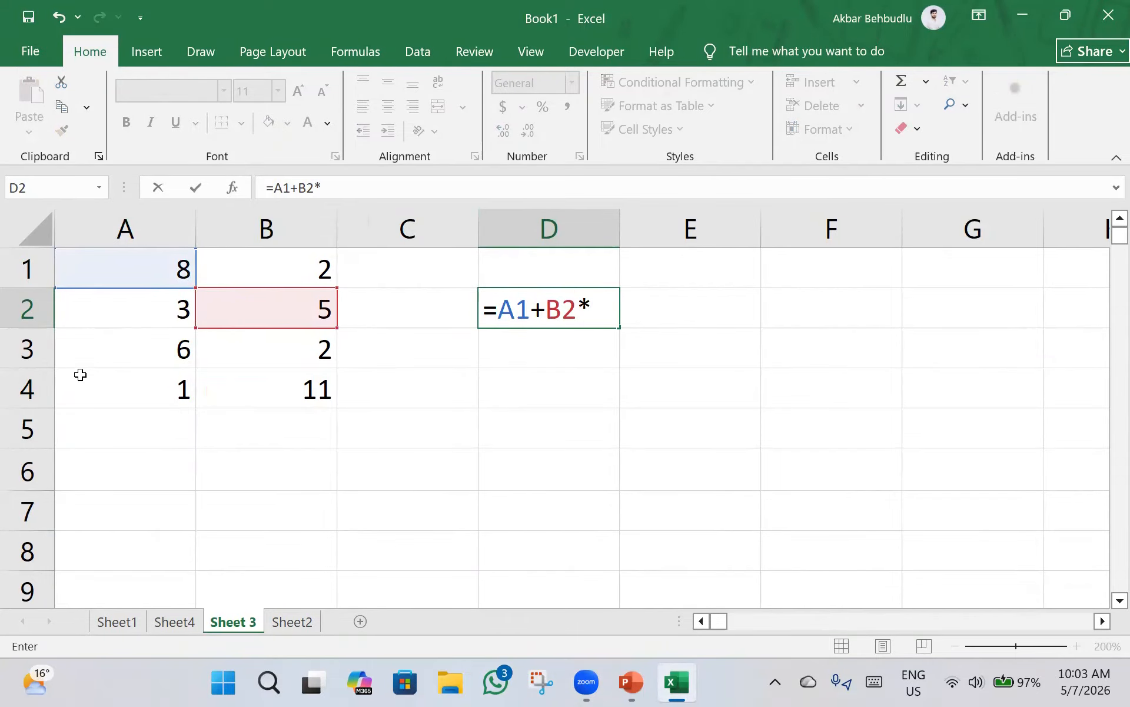
pyautogui.click(129, 345)
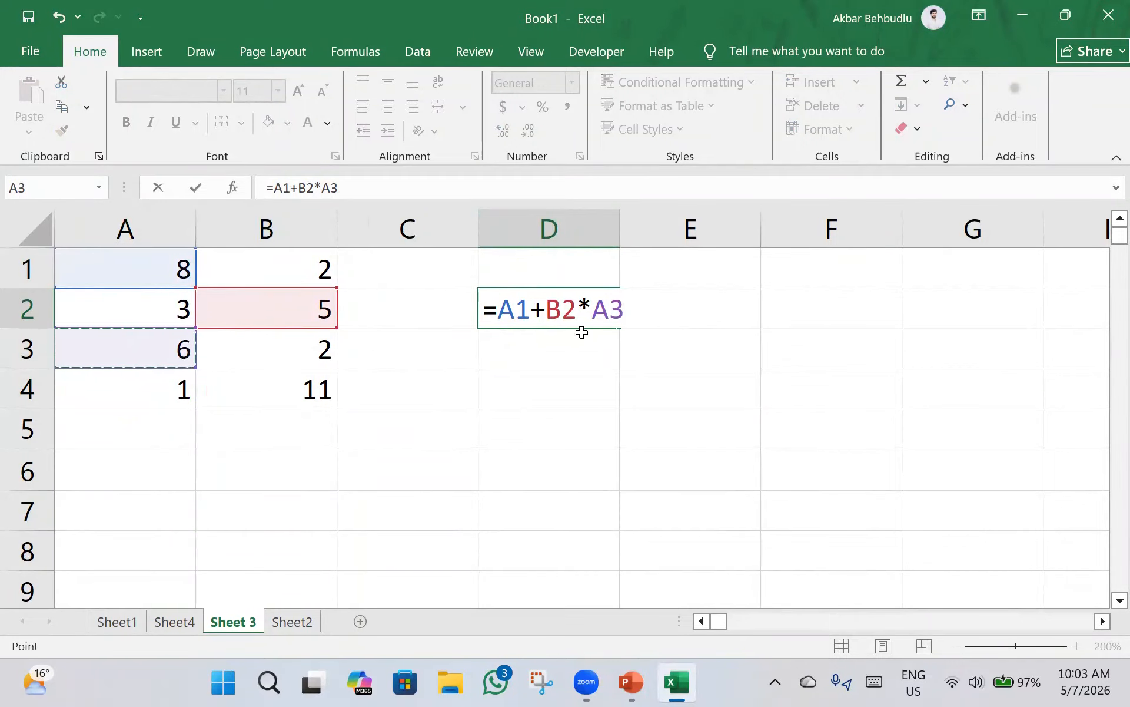
pyautogui.press('Return')
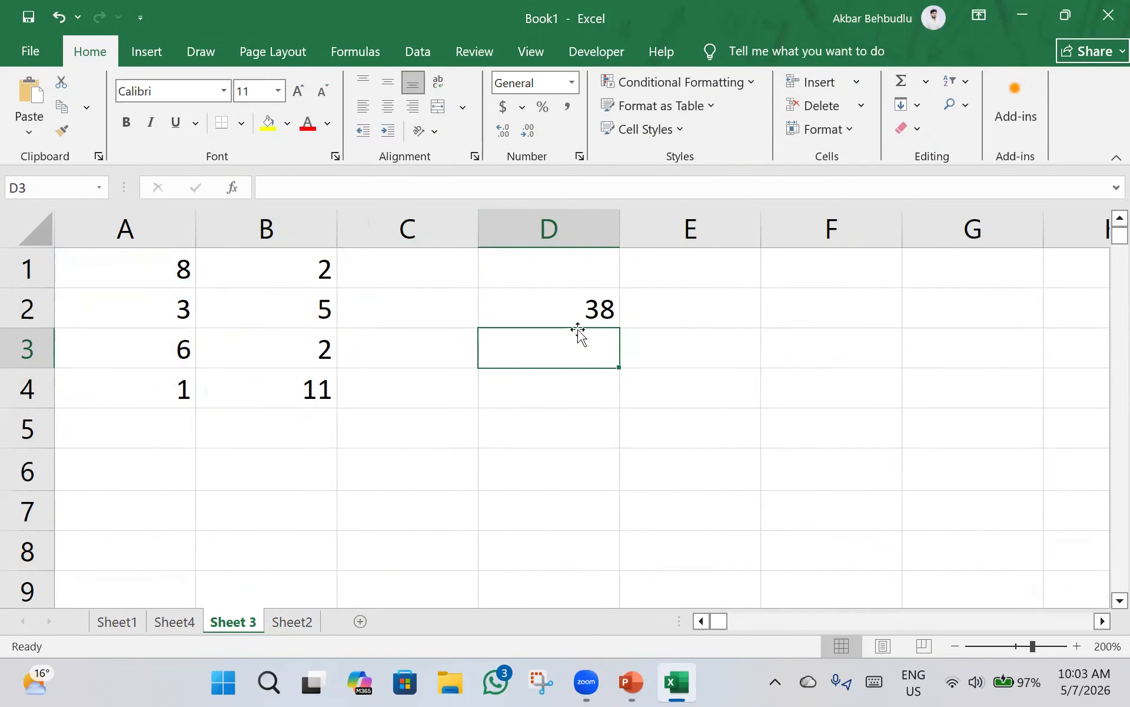
pyautogui.click(588, 310)
pyautogui.press('F2')
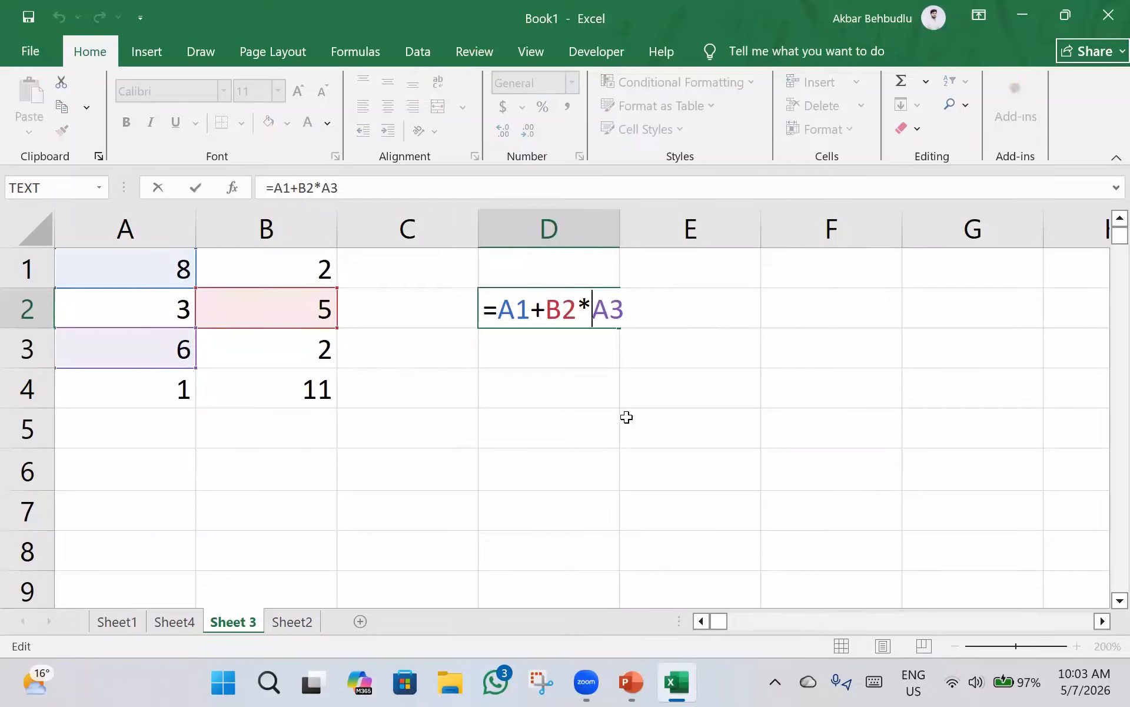
# - Snip the A1:E5 area of Sheet 3 and maximize the Snipping Tool window
pyautogui.click(541, 682)
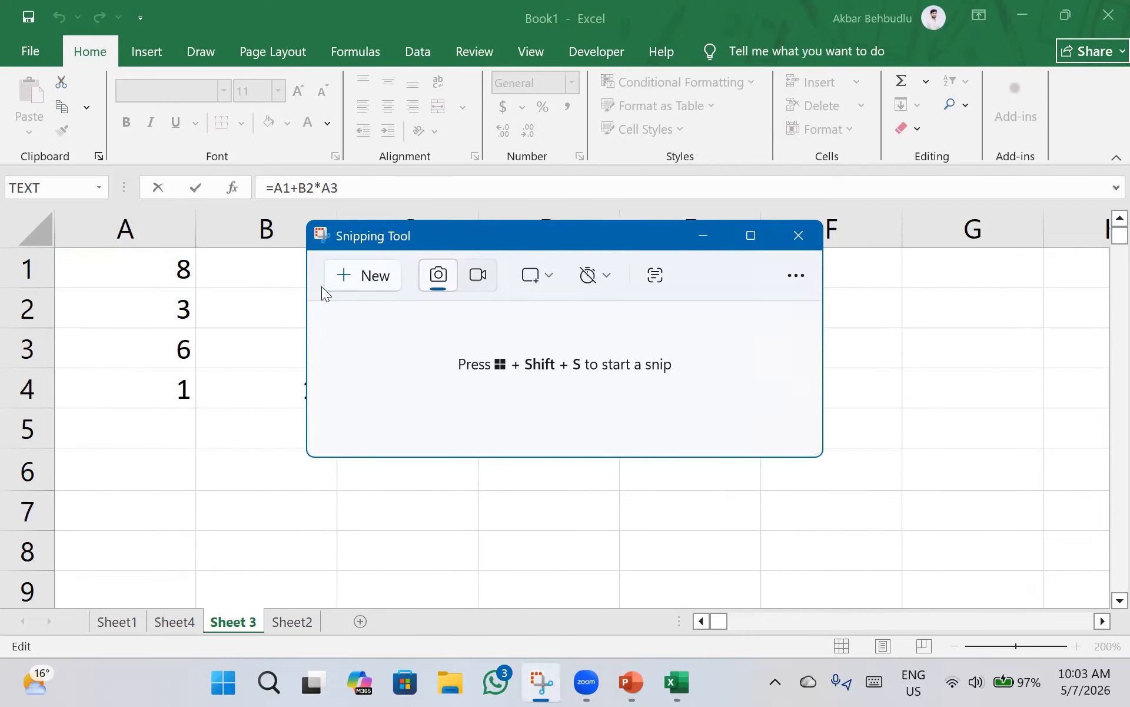
pyautogui.click(338, 284)
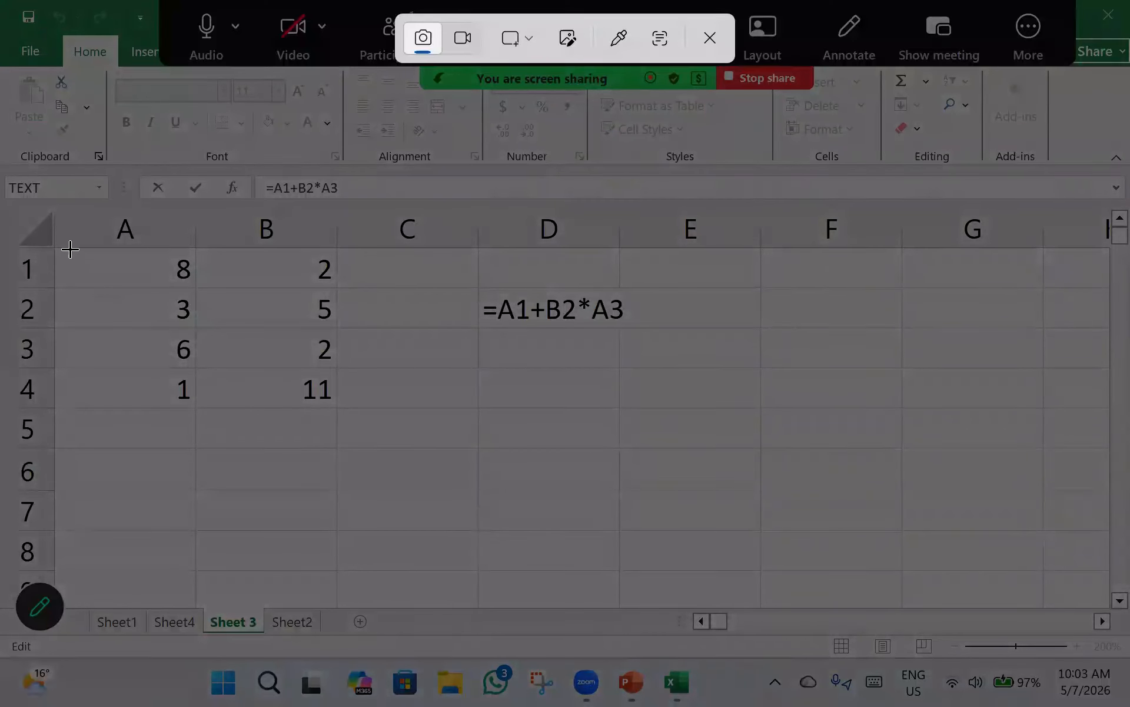
pyautogui.moveTo(14, 201); pyautogui.dragTo(823, 515)
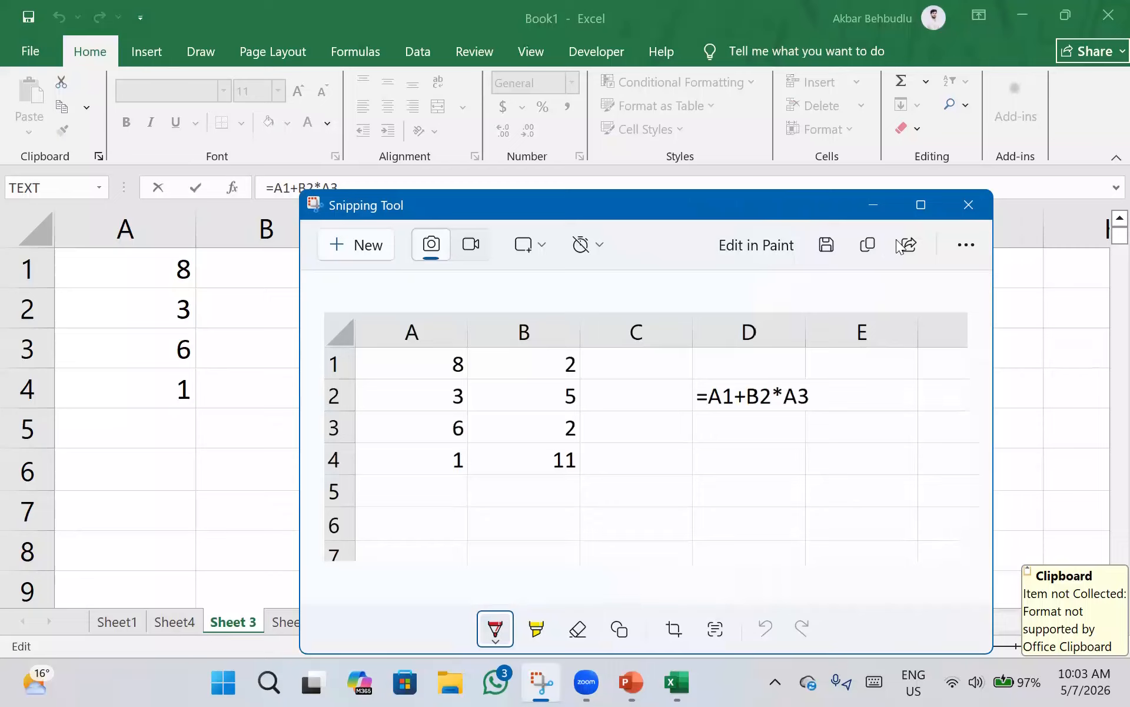
pyautogui.click(911, 212)
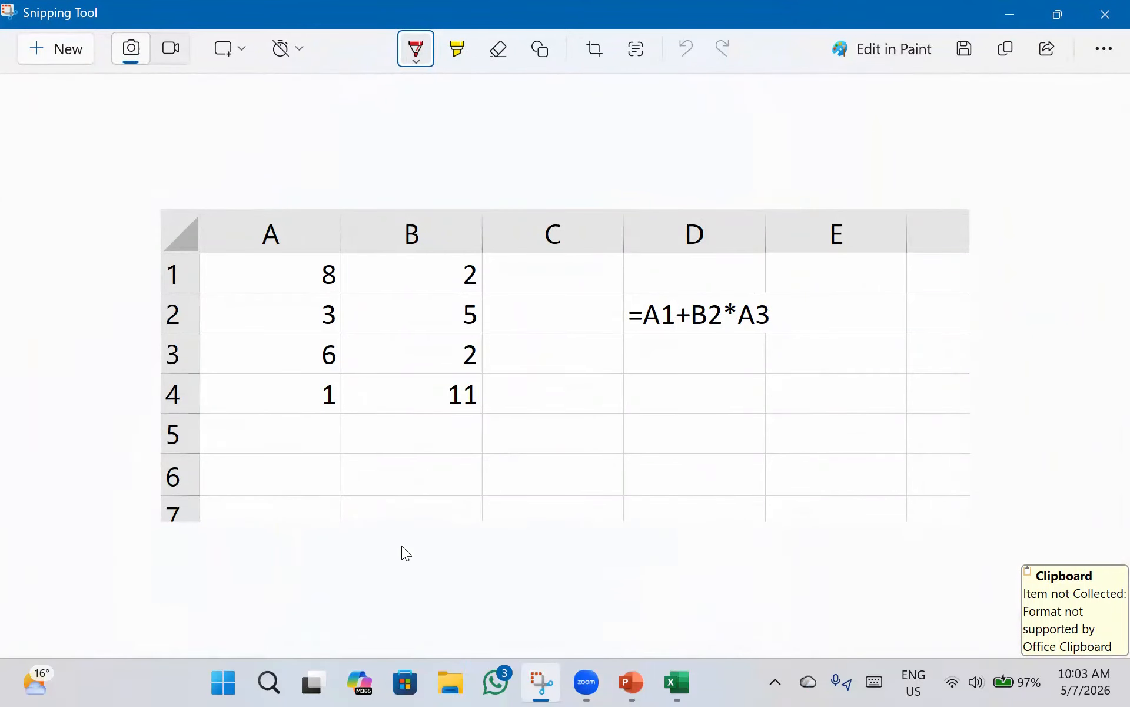
# - Handwrite a red 'A1 –' note beneath the captured table
pyautogui.moveTo(405, 537); pyautogui.dragTo(405, 543)
pyautogui.moveTo(383, 530); pyautogui.dragTo(416, 524)
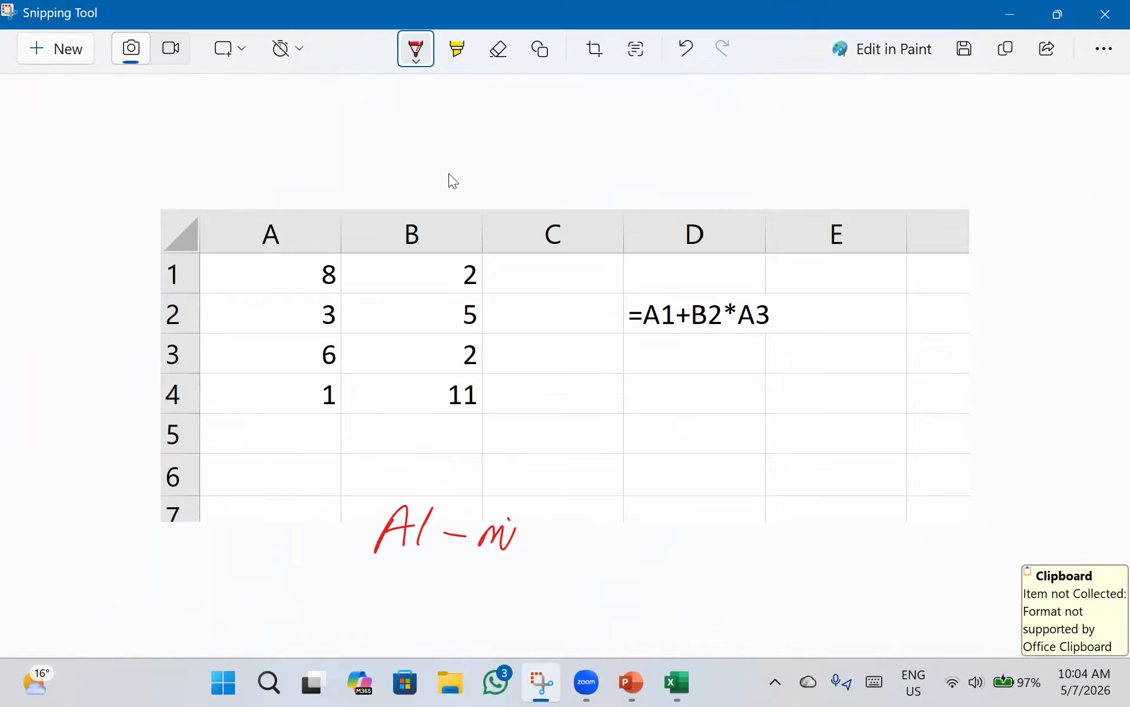
pyautogui.moveTo(500, 556); pyautogui.dragTo(494, 505)
pyautogui.click(500, 49)
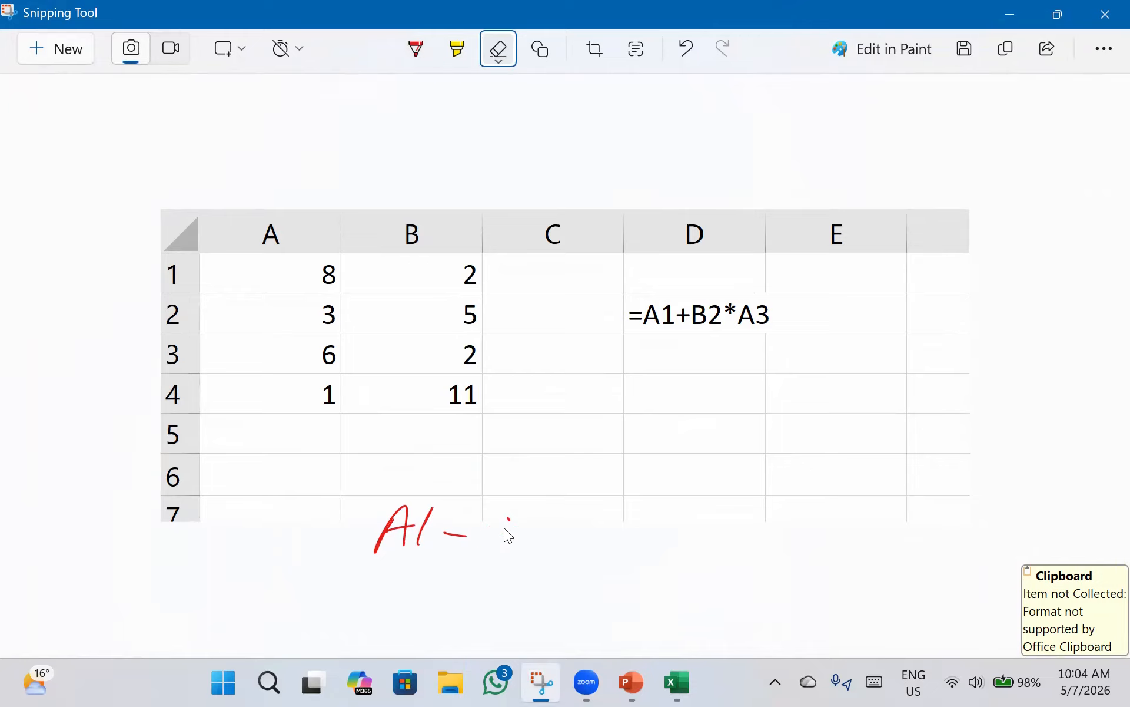
pyautogui.click(416, 49)
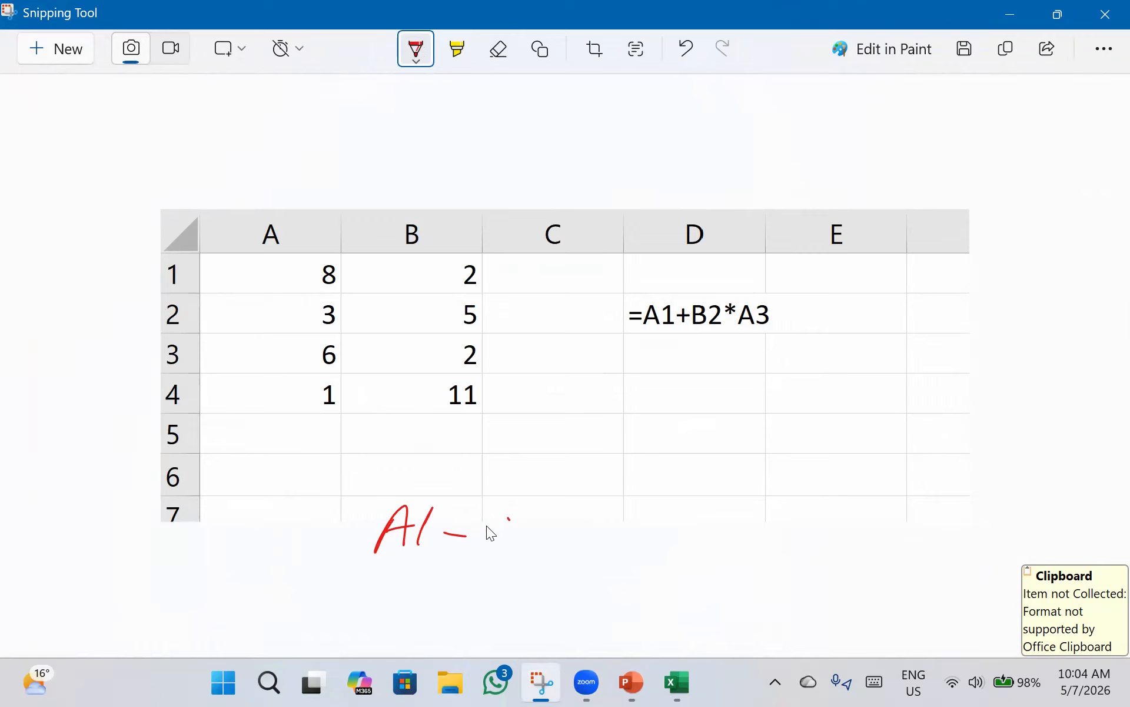
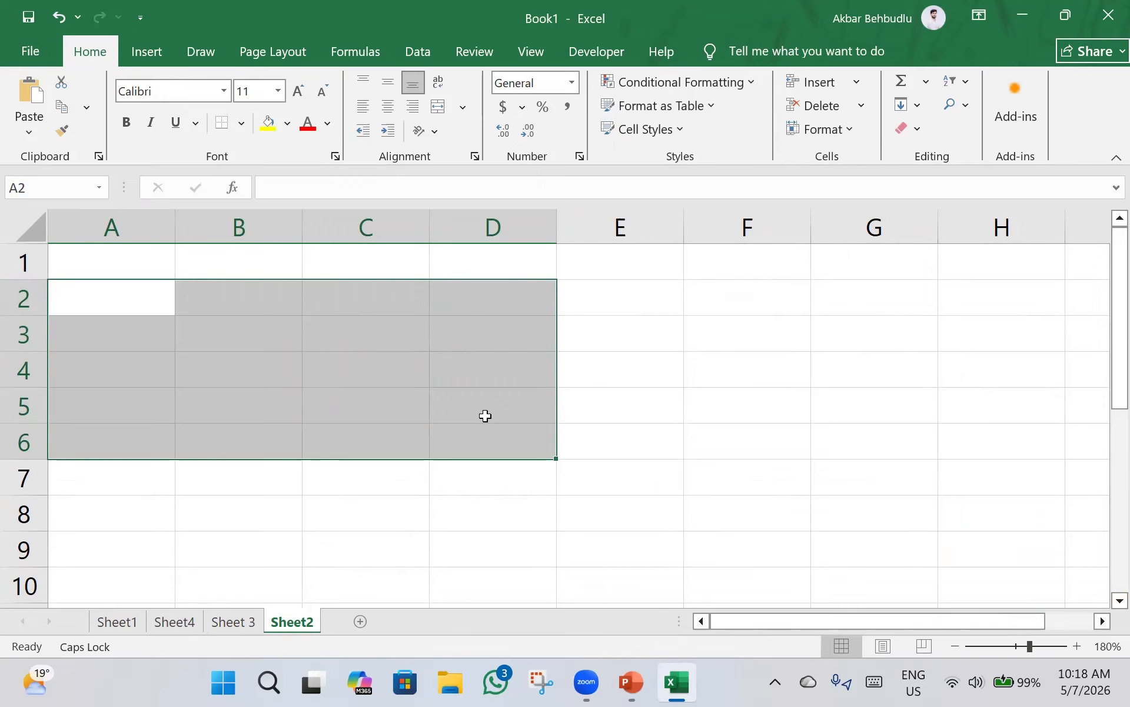
# - Zoom Sheet2 out to 140% so more cells are visible
pyautogui.click(507, 510)
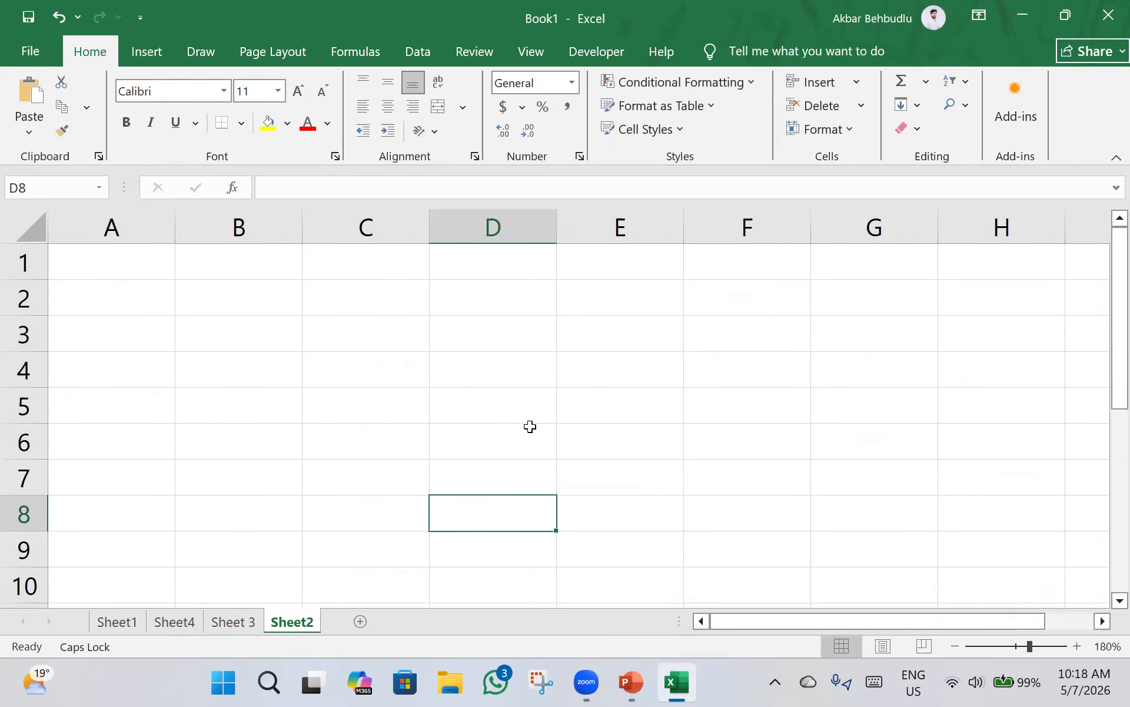
pyautogui.click(962, 648)
pyautogui.click(962, 647)
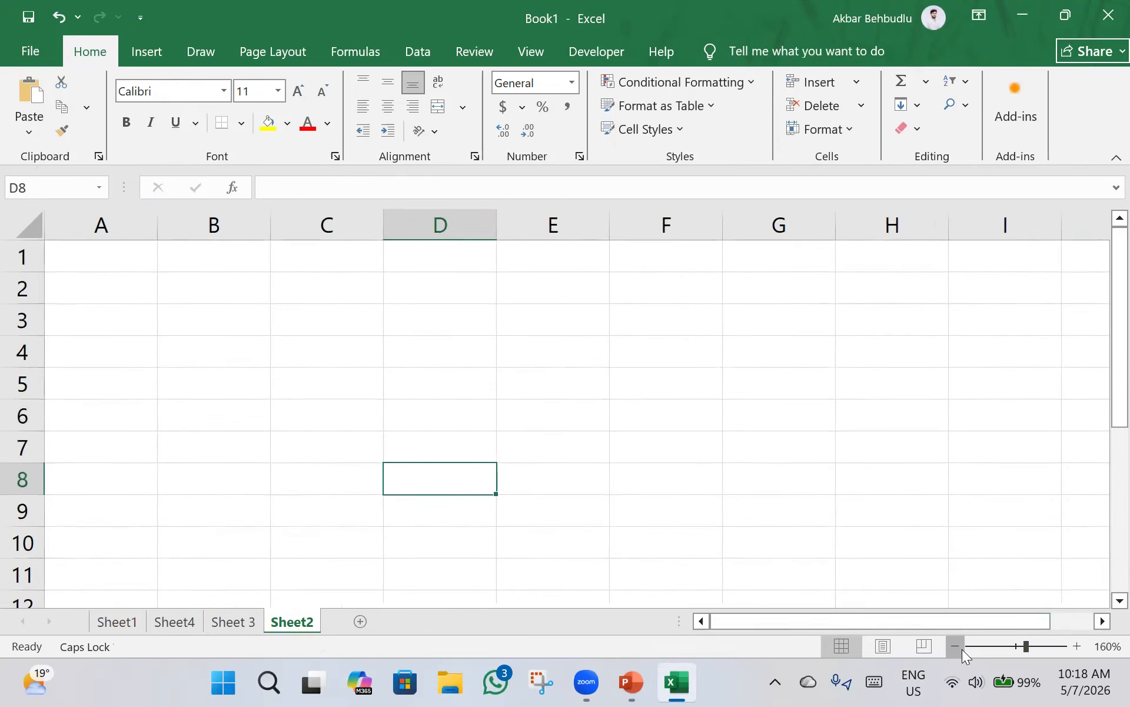
pyautogui.click(962, 648)
pyautogui.click(962, 648)
pyautogui.click(151, 318)
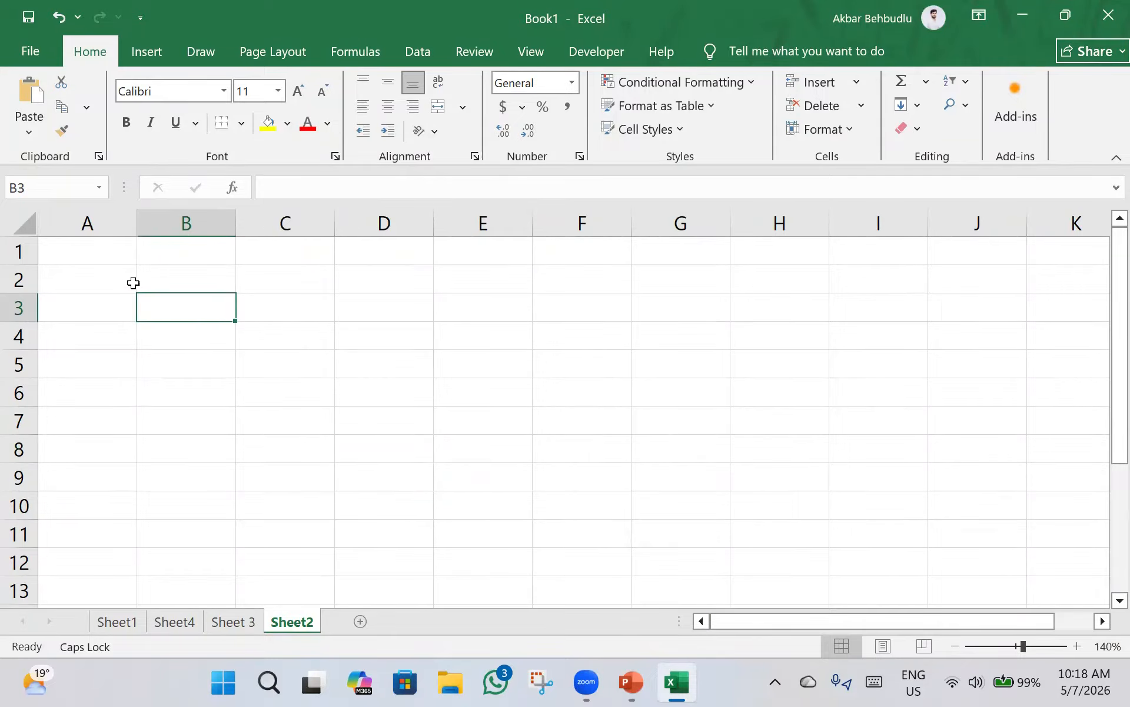
pyautogui.click(173, 278)
# - Enter the value 2 in cells B1, C1, D1 and E1
pyautogui.click(210, 254)
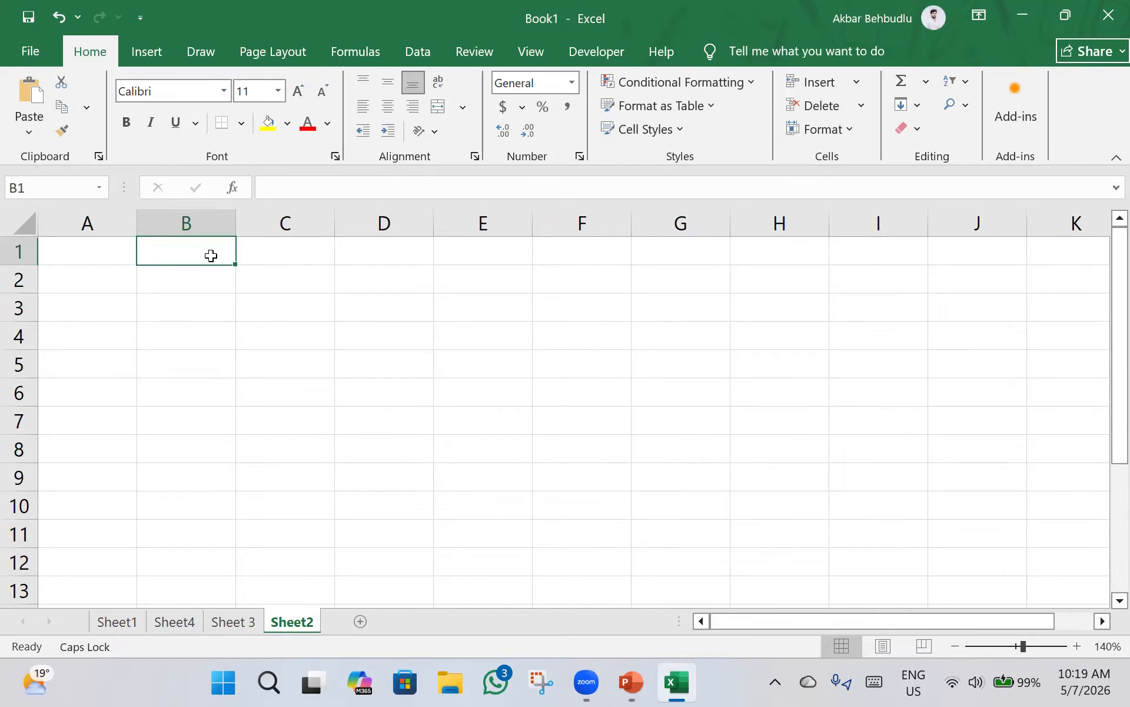
pyautogui.write('2')
pyautogui.press('Return')
pyautogui.click(277, 250)
pyautogui.write('2')
pyautogui.press('Return')
pyautogui.click(353, 249)
pyautogui.write('2')
pyautogui.press('Return')
pyautogui.click(452, 345)
pyautogui.click(456, 254)
pyautogui.write('2')
pyautogui.press('Return')
# - Select the B1:B10 range, then make B1 the active cell
pyautogui.click(396, 353)
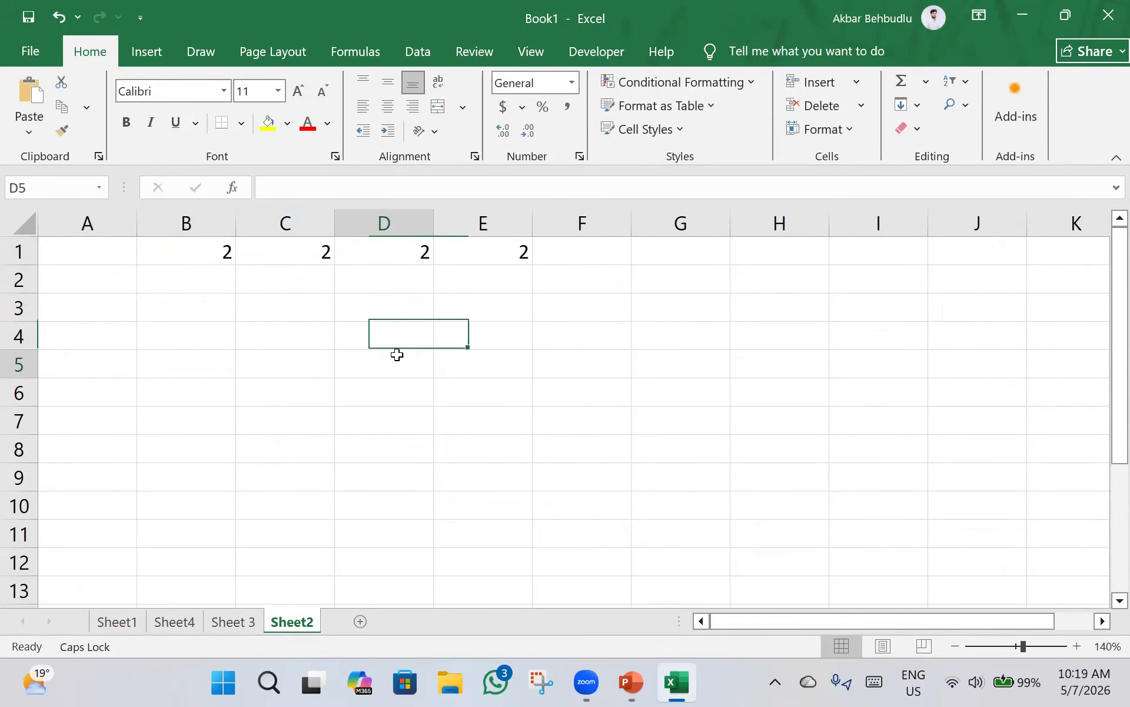
pyautogui.click(172, 252)
pyautogui.moveTo(172, 252); pyautogui.dragTo(199, 500)
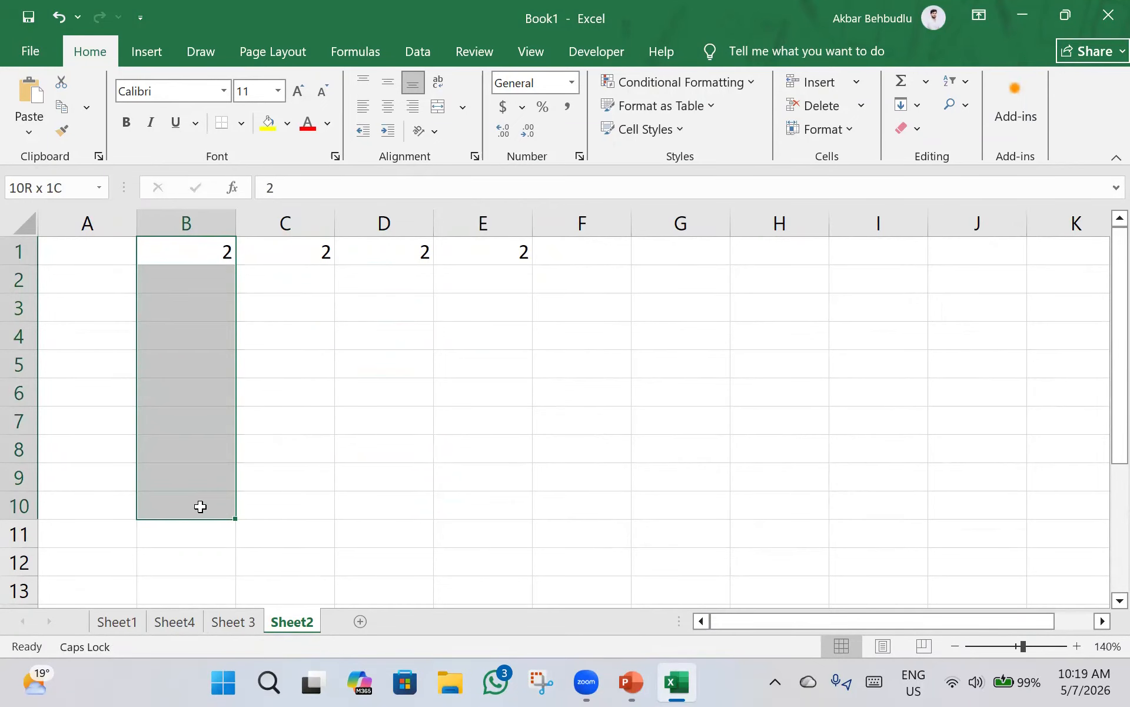
pyautogui.click(244, 364)
pyautogui.click(191, 258)
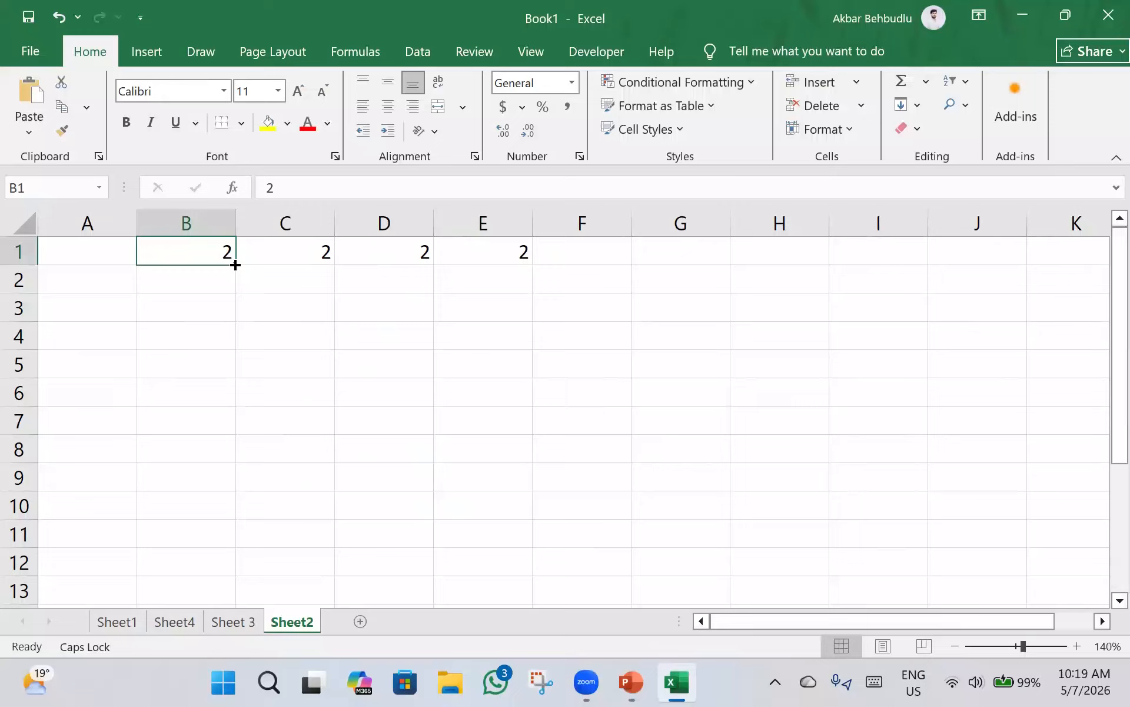
# - Copy the 2 in B1 down through B9 with the fill handle
pyautogui.moveTo(235, 264); pyautogui.dragTo(237, 482)
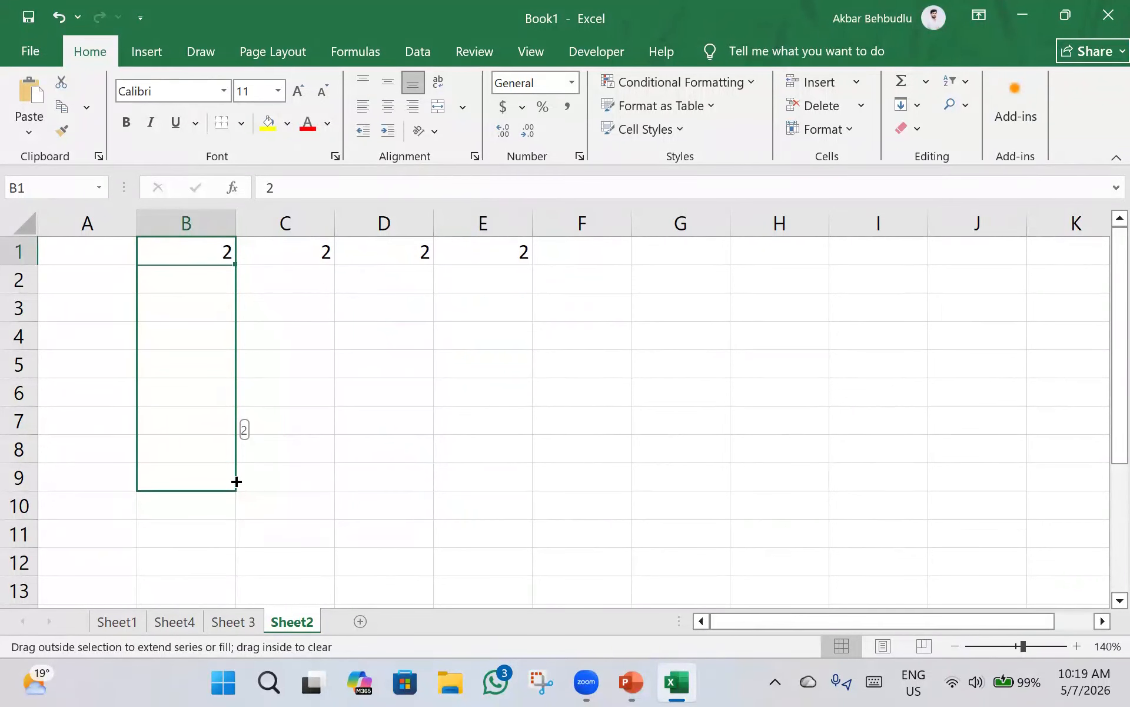
pyautogui.moveTo(237, 483); pyautogui.dragTo(235, 483)
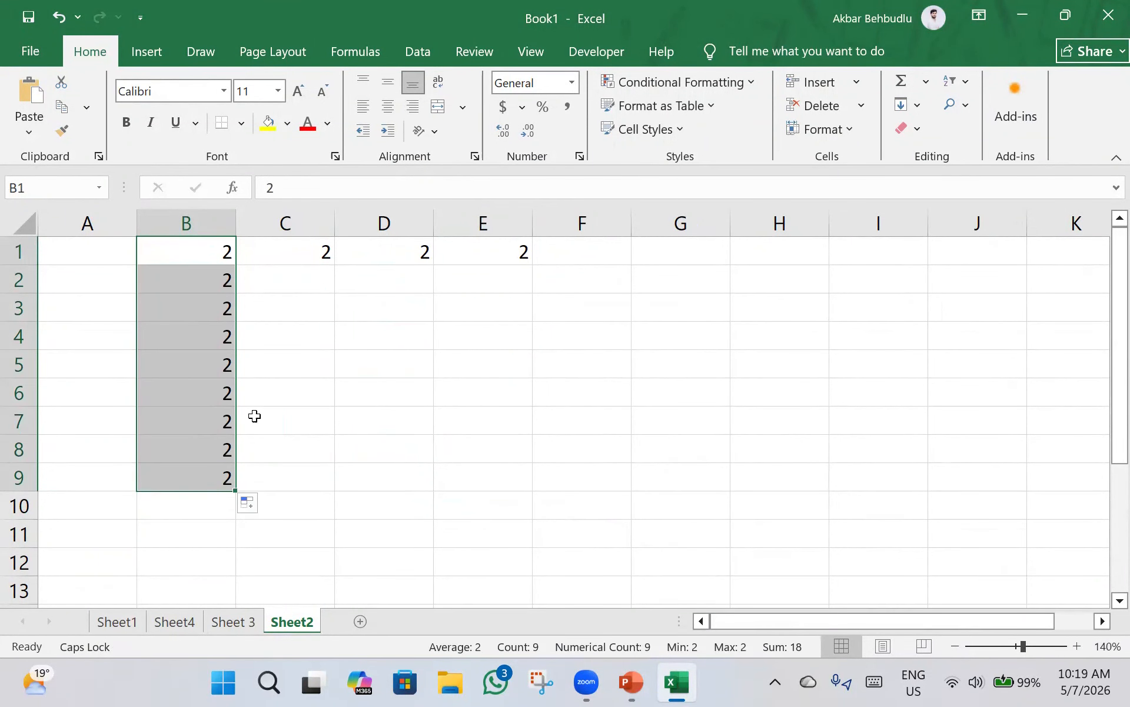
pyautogui.click(322, 261)
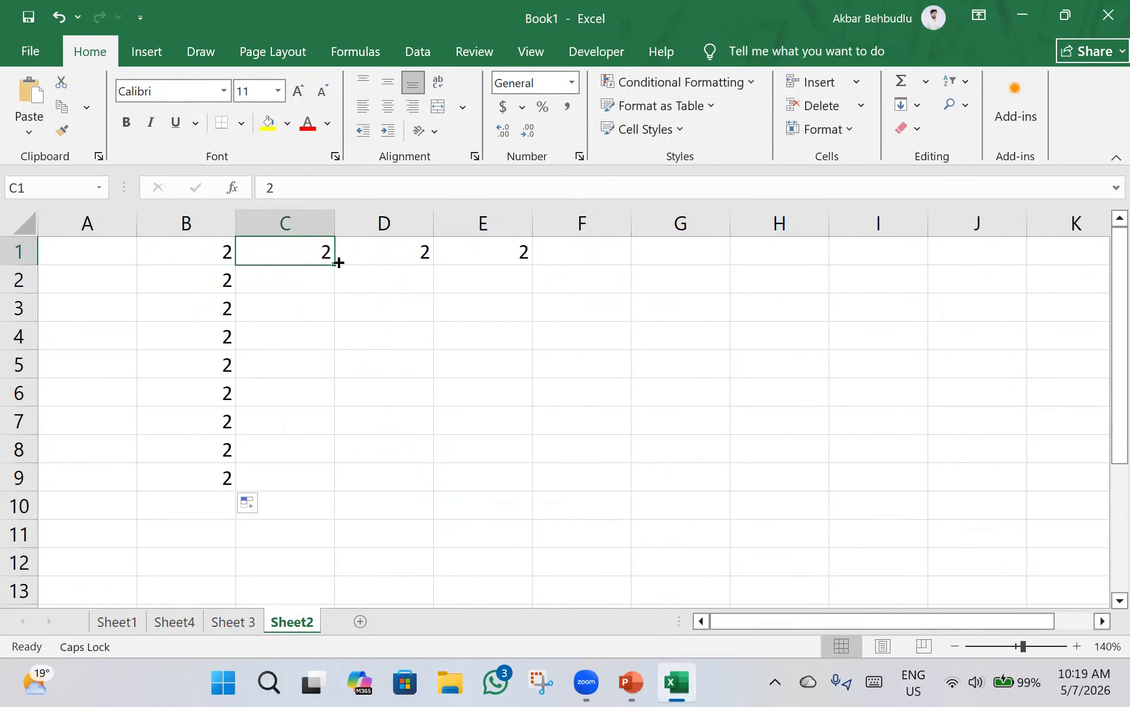
# - Extend C1 into a series counting 2 to 10 down to C9
pyautogui.moveTo(641, 405); pyautogui.dragTo(847, 469)
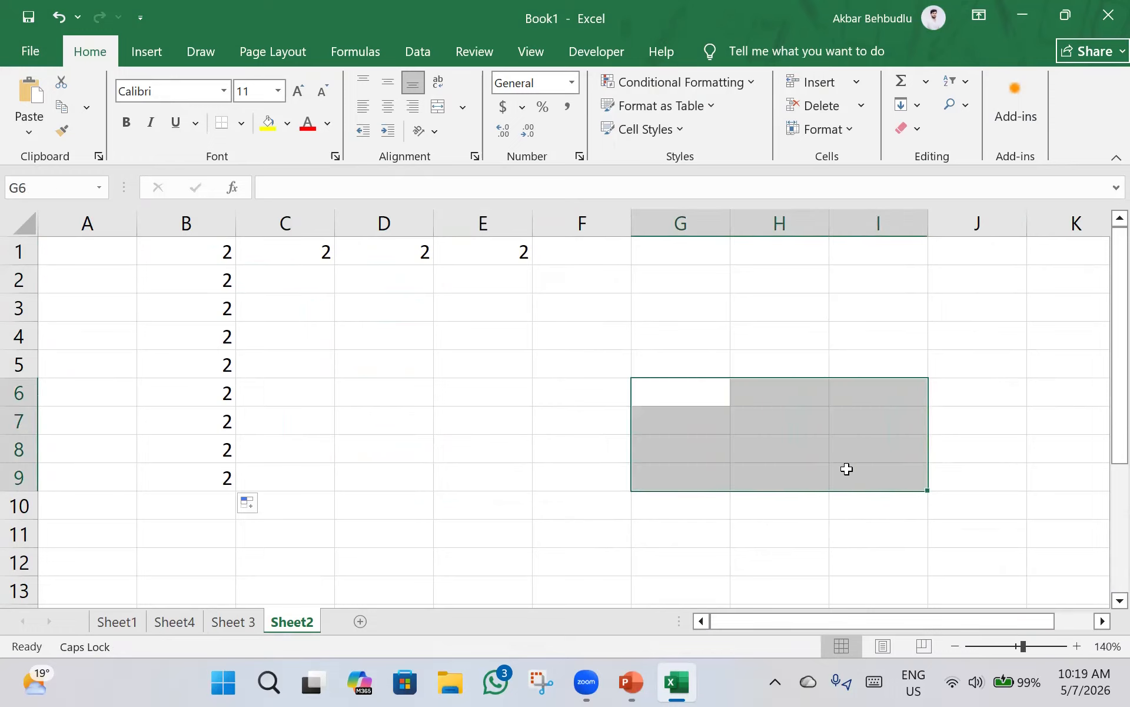
pyautogui.click(742, 444)
pyautogui.click(710, 427)
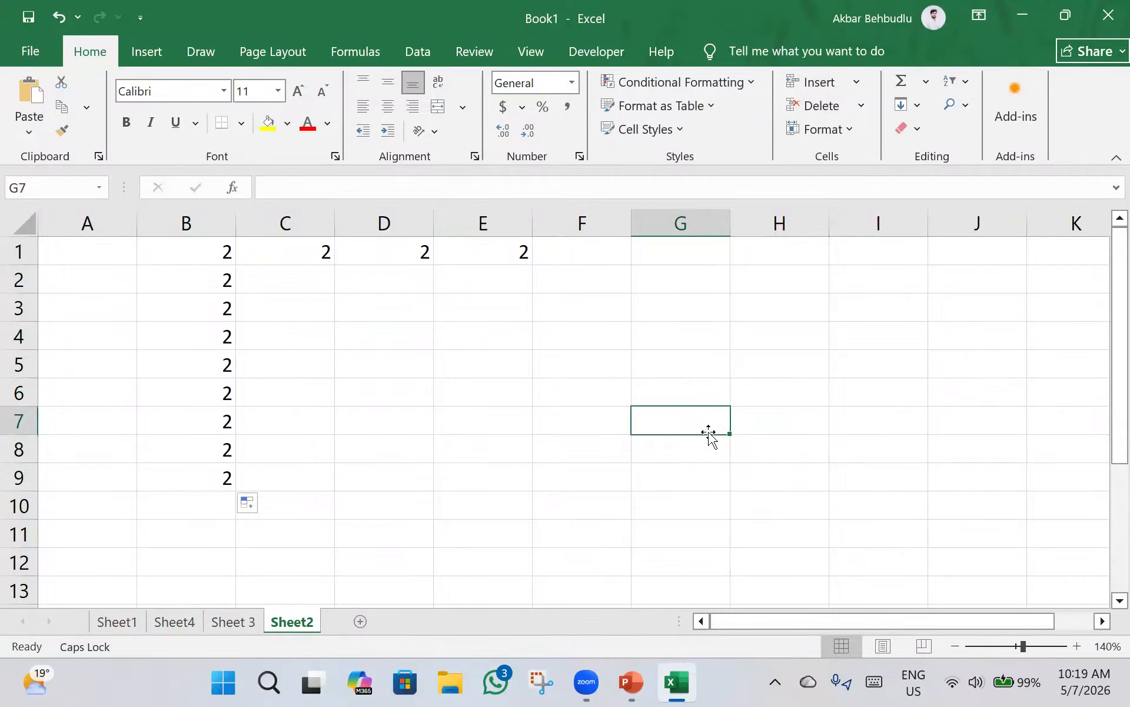
pyautogui.moveTo(706, 434)
pyautogui.mouseDown()
pyautogui.moveTo(737, 474)
pyautogui.moveTo(703, 440)
pyautogui.mouseUp()
pyautogui.click(703, 433)
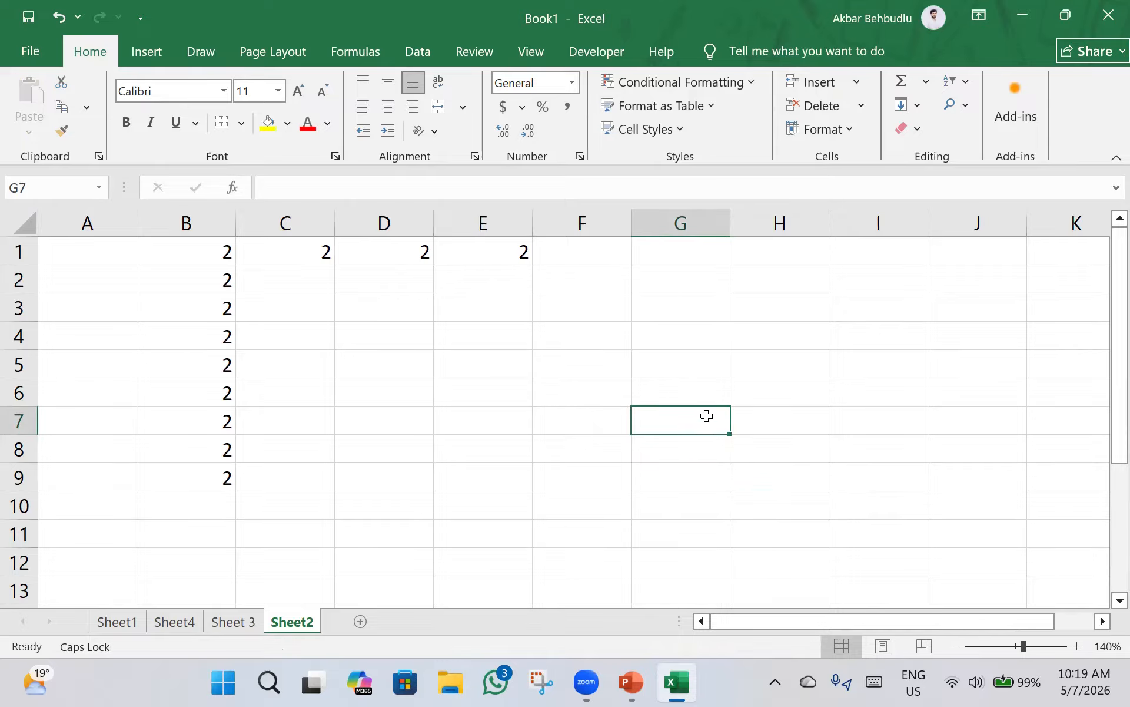
pyautogui.moveTo(631, 214)
pyautogui.mouseDown()
pyautogui.moveTo(677, 214)
pyautogui.moveTo(631, 218)
pyautogui.mouseUp()
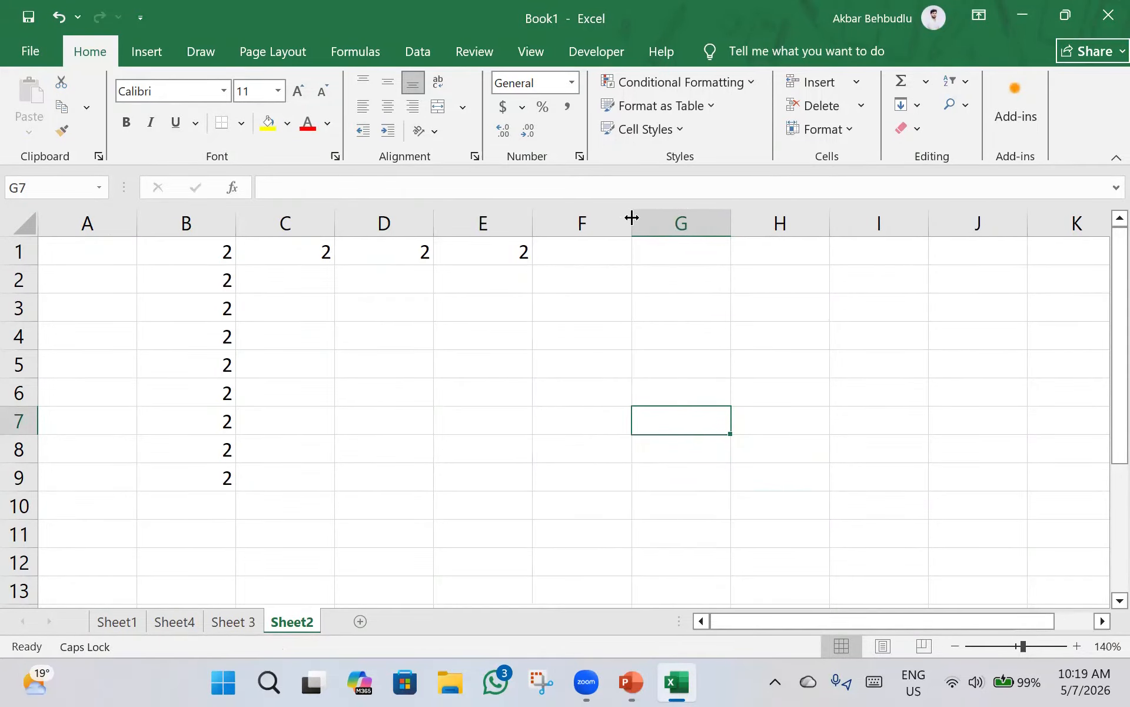
pyautogui.click(324, 252)
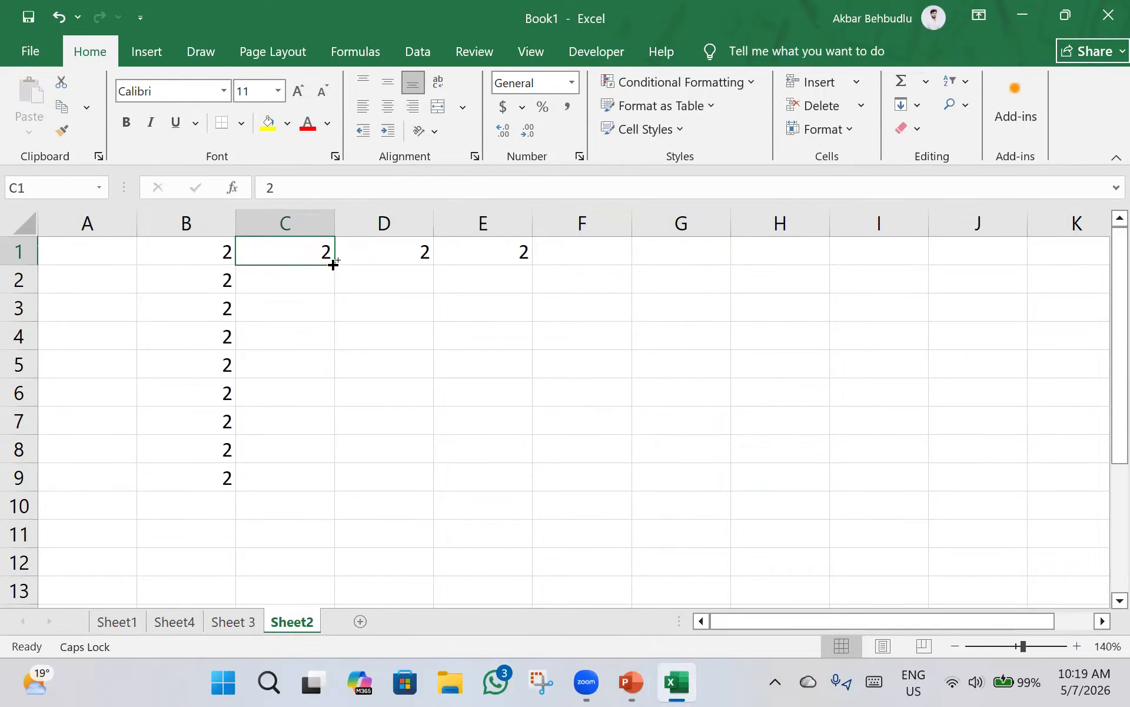
pyautogui.moveTo(333, 266); pyautogui.dragTo(330, 490)
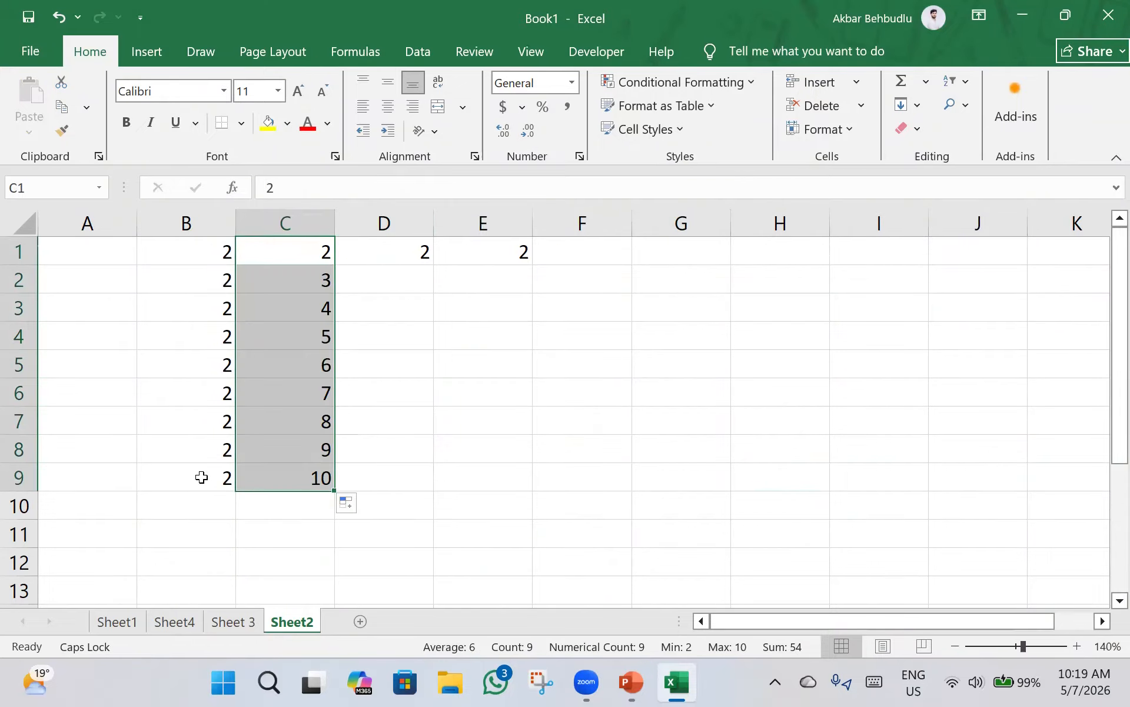
# - Enter 4 in D2 and fill the 2, 4 pattern down to 18 in D9
pyautogui.click(414, 341)
pyautogui.click(405, 283)
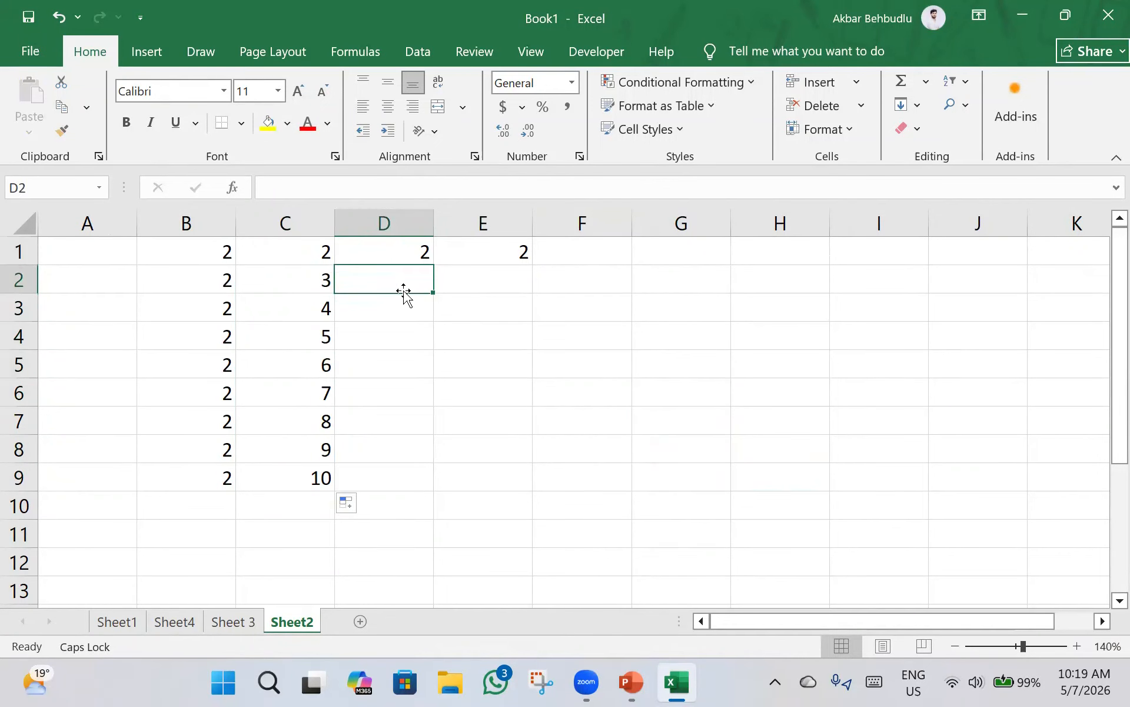
pyautogui.write('4')
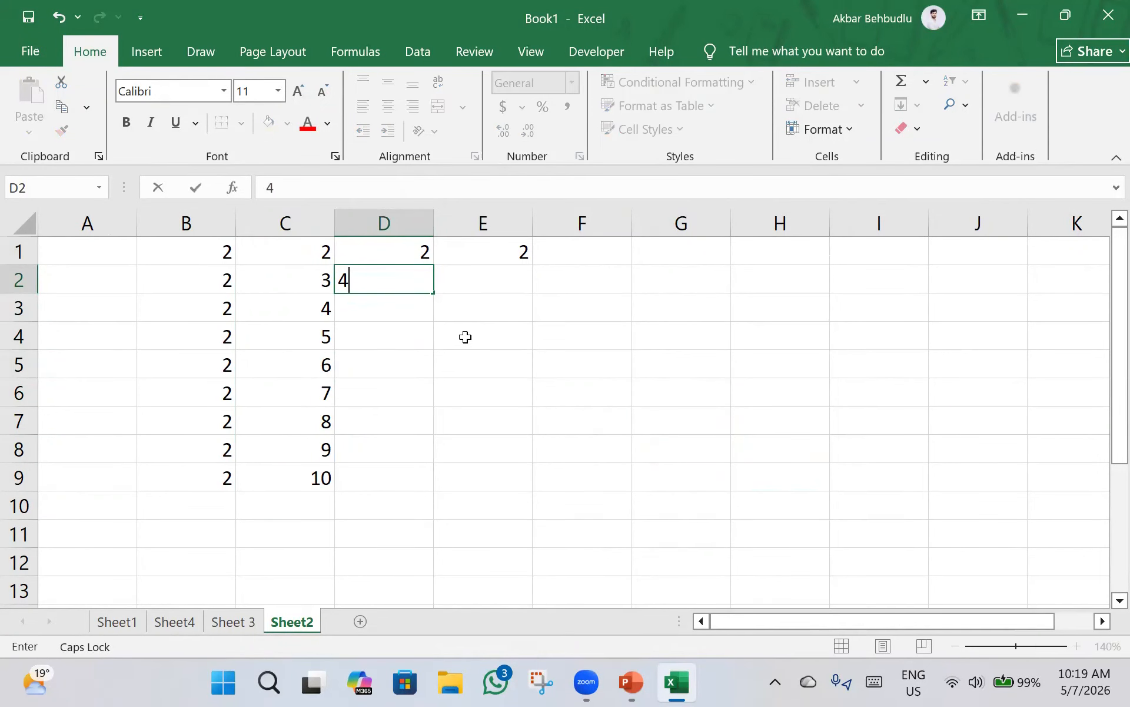
pyautogui.click(465, 335)
pyautogui.click(418, 254)
pyautogui.moveTo(420, 259); pyautogui.dragTo(437, 479)
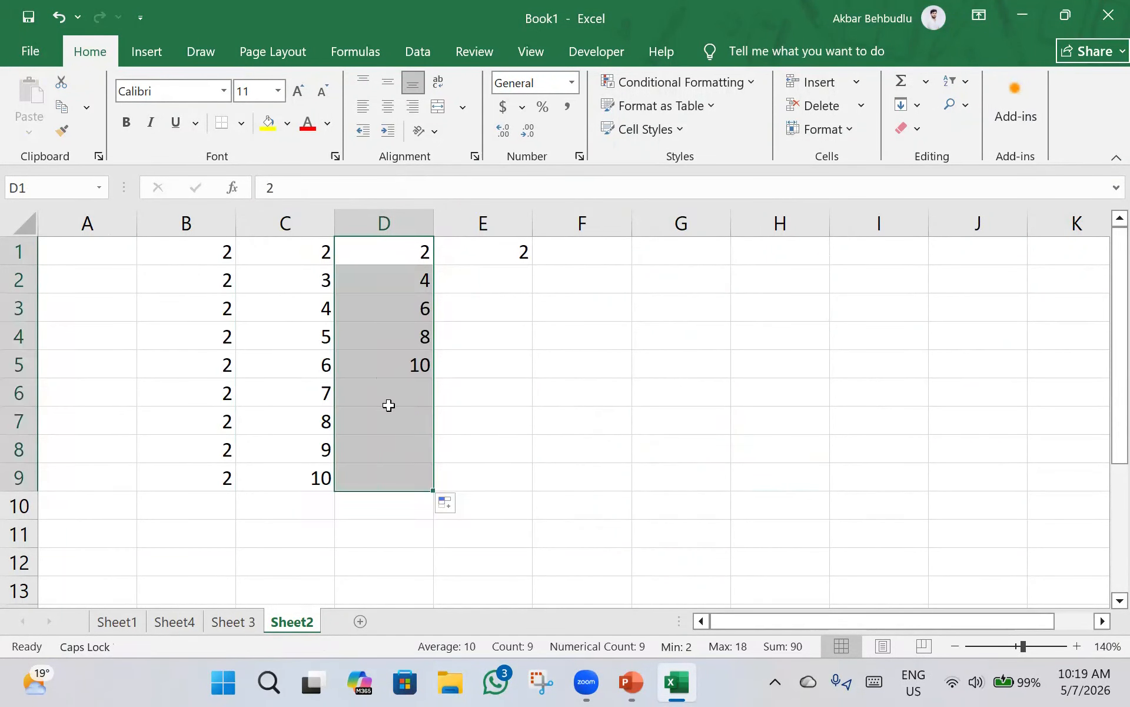
# - Enter 1 in E2 and extend the 2, 1 countdown to -2 in E5
pyautogui.click(507, 274)
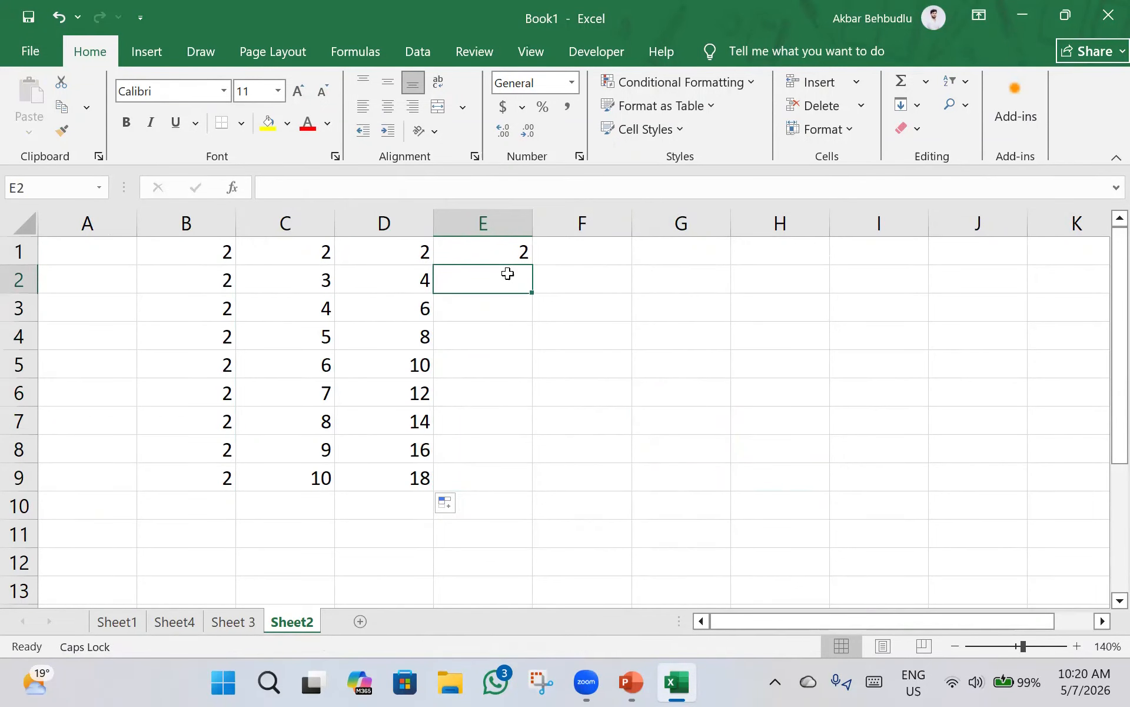
pyautogui.write('1')
pyautogui.press('Return')
pyautogui.moveTo(508, 251); pyautogui.dragTo(529, 364)
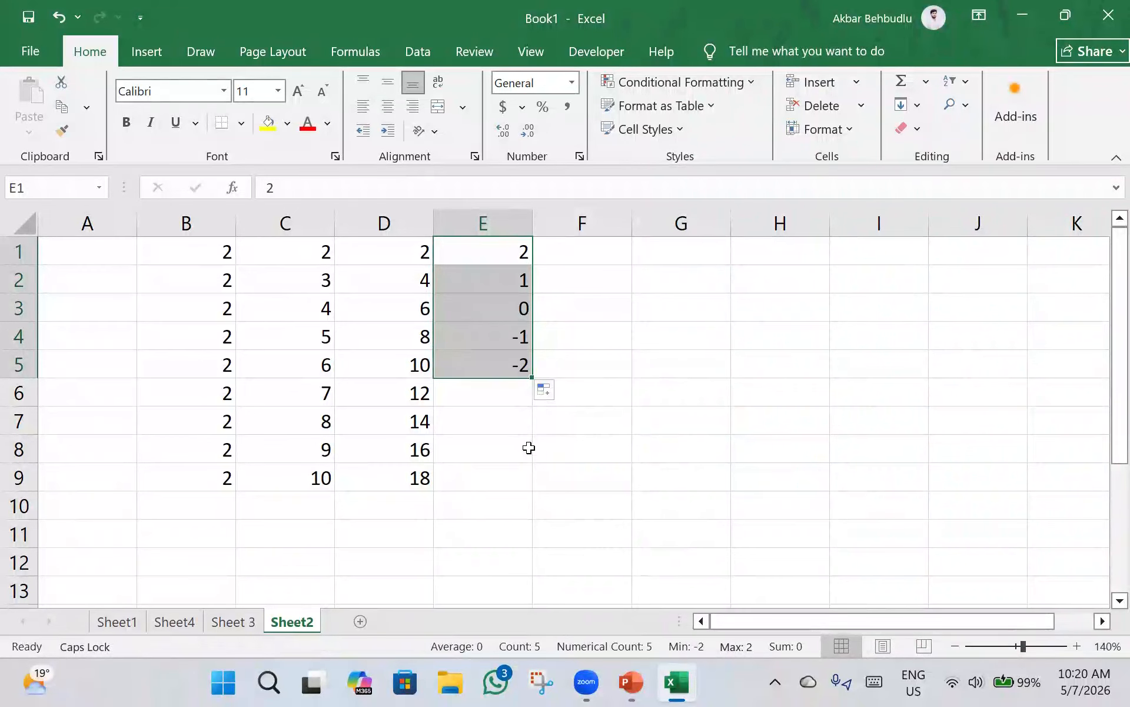
pyautogui.click(515, 401)
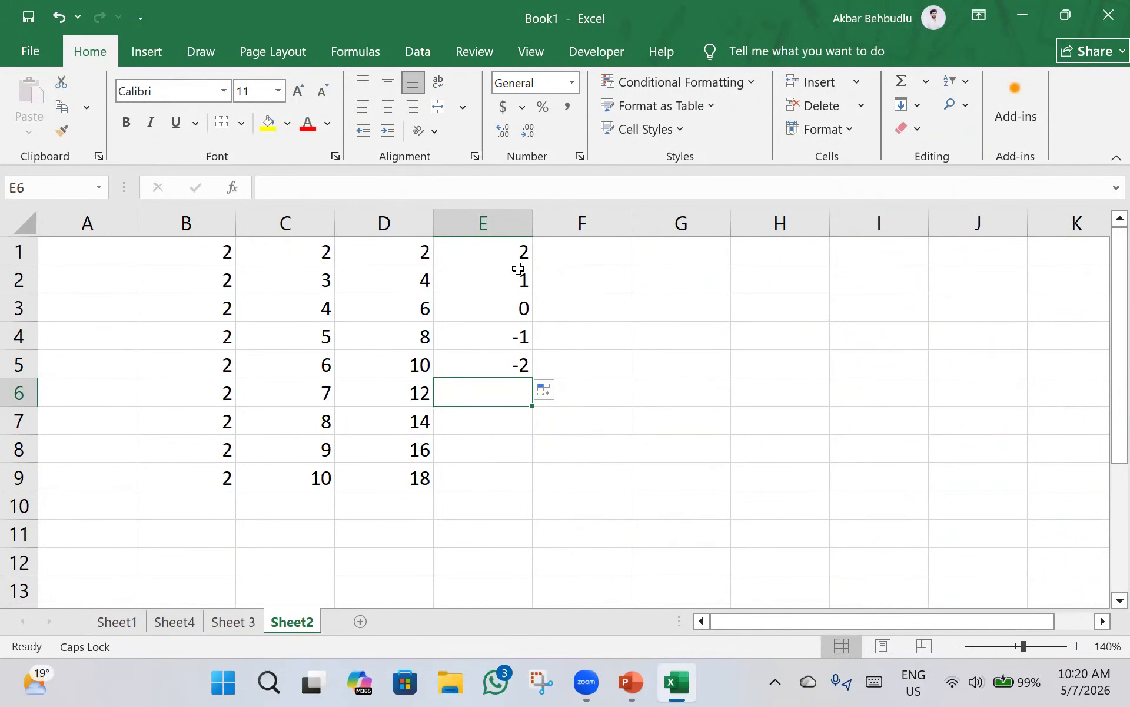
# - Select the B1:E9 block and erase its values with Backspace
pyautogui.click(524, 374)
pyautogui.moveTo(531, 381)
pyautogui.mouseDown()
pyautogui.moveTo(530, 460)
pyautogui.moveTo(520, 363)
pyautogui.mouseUp()
pyautogui.click(485, 416)
pyautogui.click(492, 369)
pyautogui.moveTo(198, 249); pyautogui.dragTo(456, 469)
pyautogui.press('BackSpace')
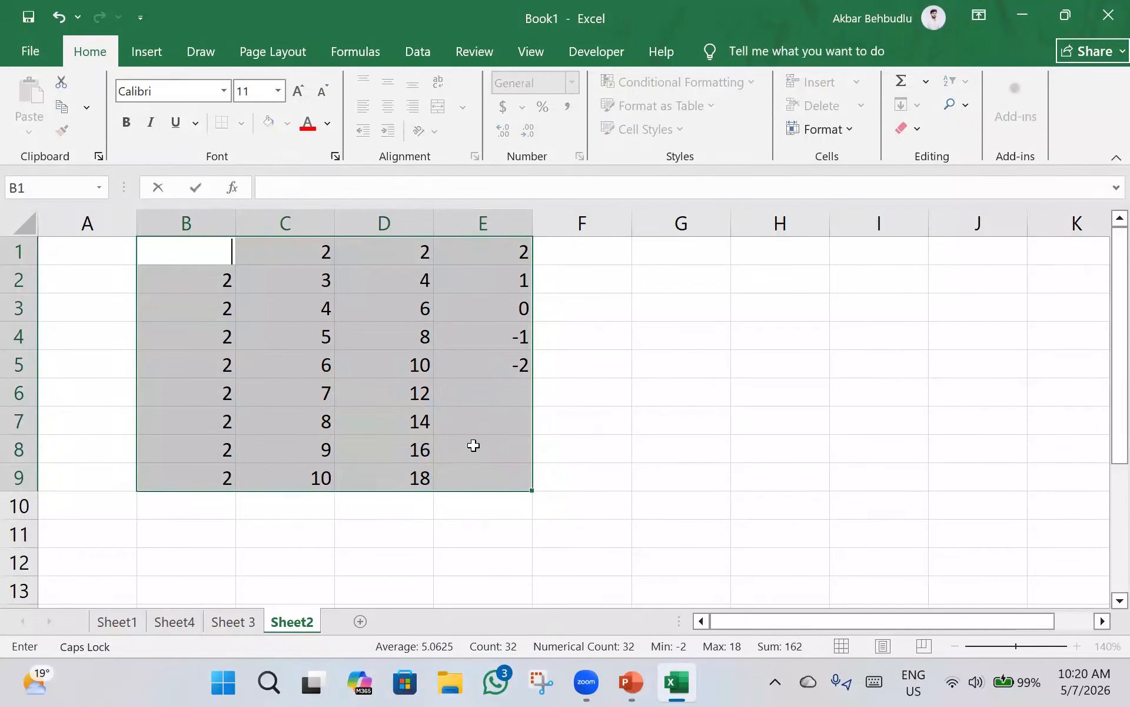
pyautogui.click(419, 454)
pyautogui.click(267, 257)
pyautogui.moveTo(267, 256); pyautogui.dragTo(448, 463)
pyautogui.click(129, 357)
pyautogui.moveTo(209, 253); pyautogui.dragTo(457, 459)
pyautogui.press('BackSpace')
# - Delete the remaining values in B2:D10, C1:F4 and the -2 in E5
pyautogui.moveTo(232, 288); pyautogui.dragTo(427, 498)
pyautogui.press('Delete')
pyautogui.moveTo(330, 244); pyautogui.dragTo(586, 345)
pyautogui.press('Delete')
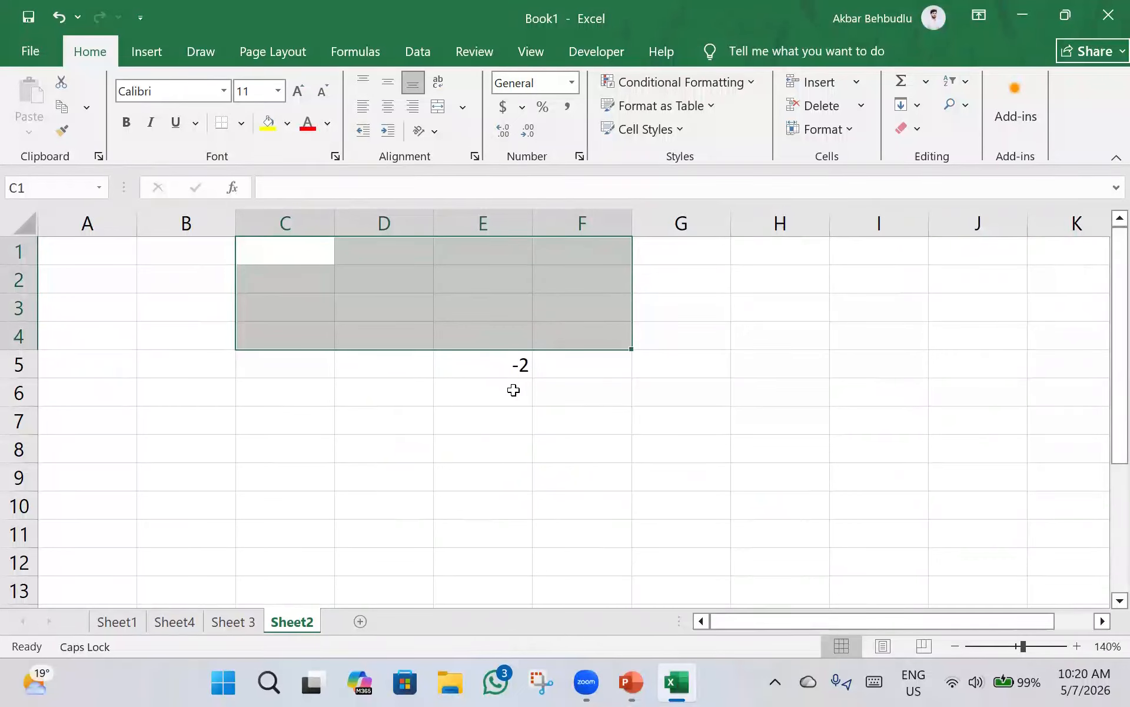
pyautogui.click(510, 371)
pyautogui.press('Delete')
pyautogui.click(445, 415)
pyautogui.click(207, 315)
pyautogui.moveTo(269, 370); pyautogui.dragTo(820, 112)
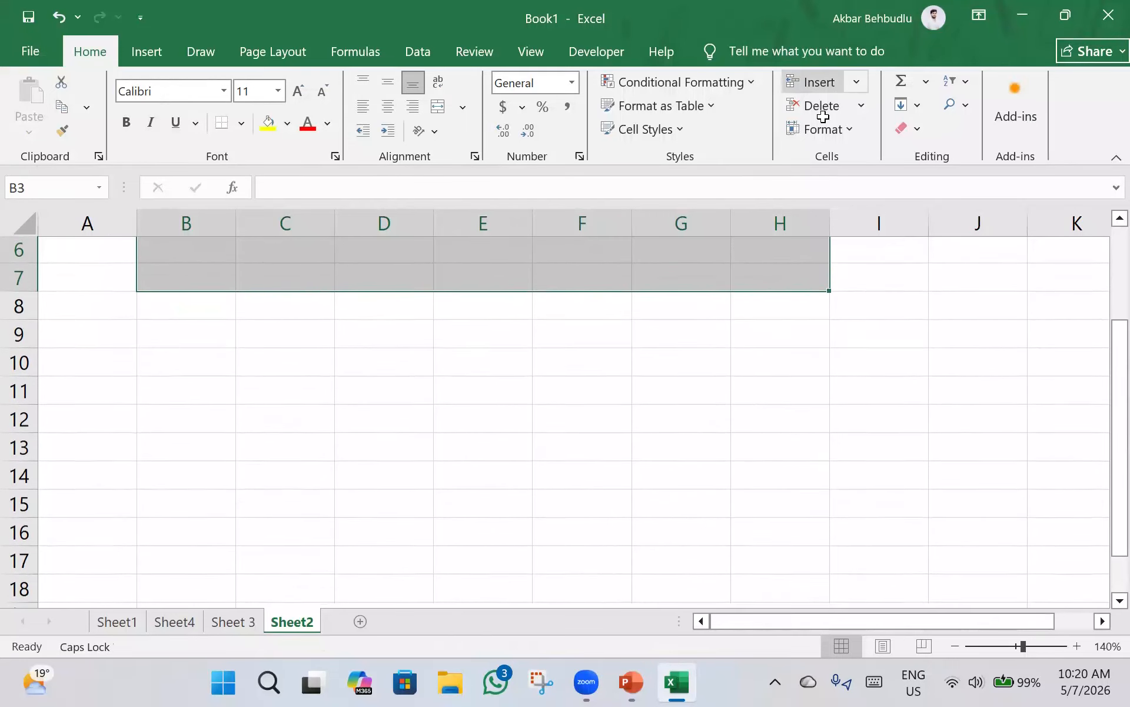
pyautogui.click(666, 346)
pyautogui.scroll(2, 666, 346)
pyautogui.moveTo(284, 336); pyautogui.dragTo(716, 544)
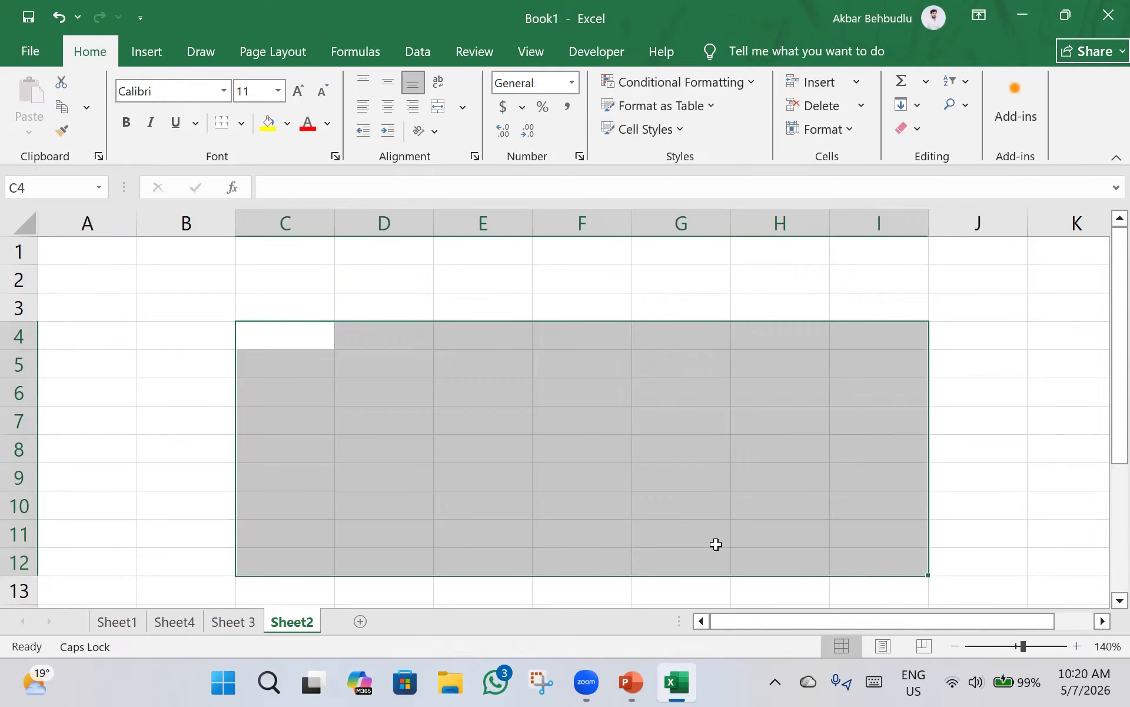
pyautogui.press('capslock')
pyautogui.write('e')
pyautogui.press('capslock')
pyautogui.press('capslock')
pyautogui.write('xce')
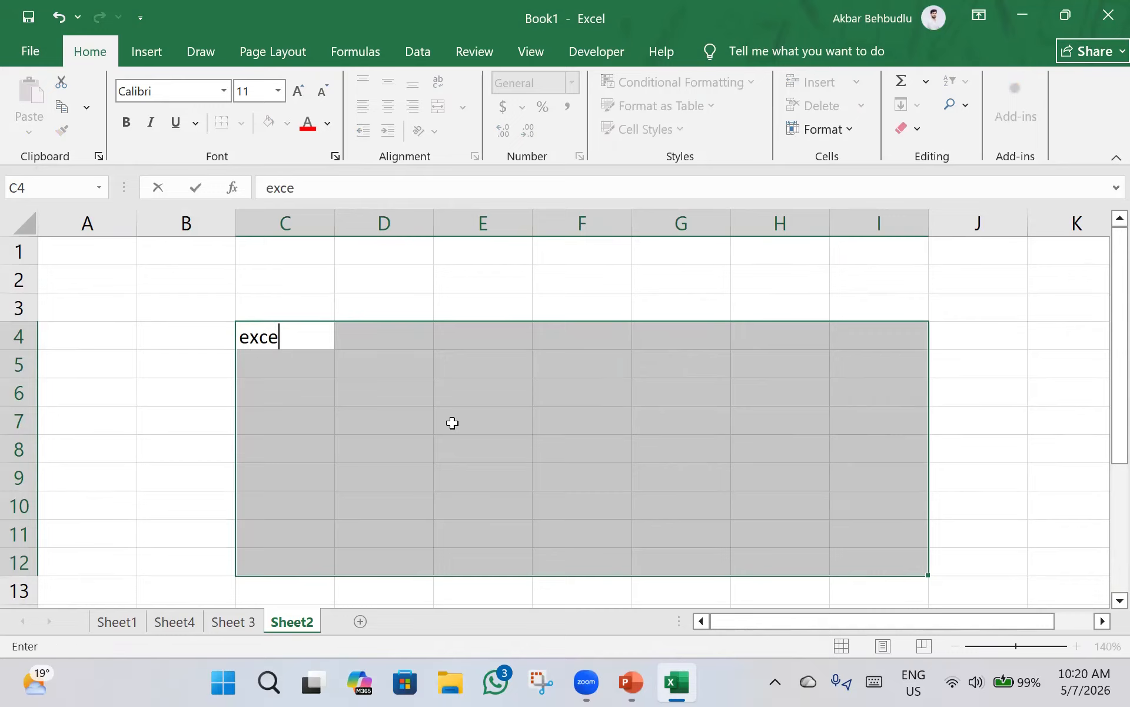
pyautogui.write('l 2019')
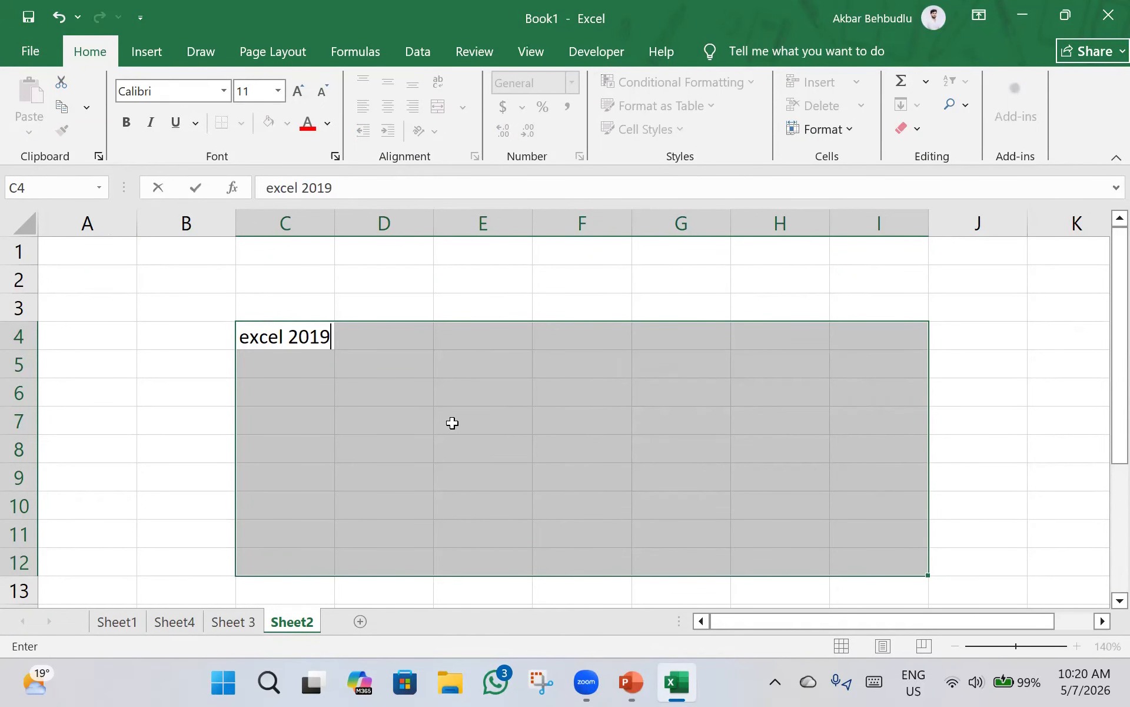
pyautogui.hotkey('ctrl', 'Return')
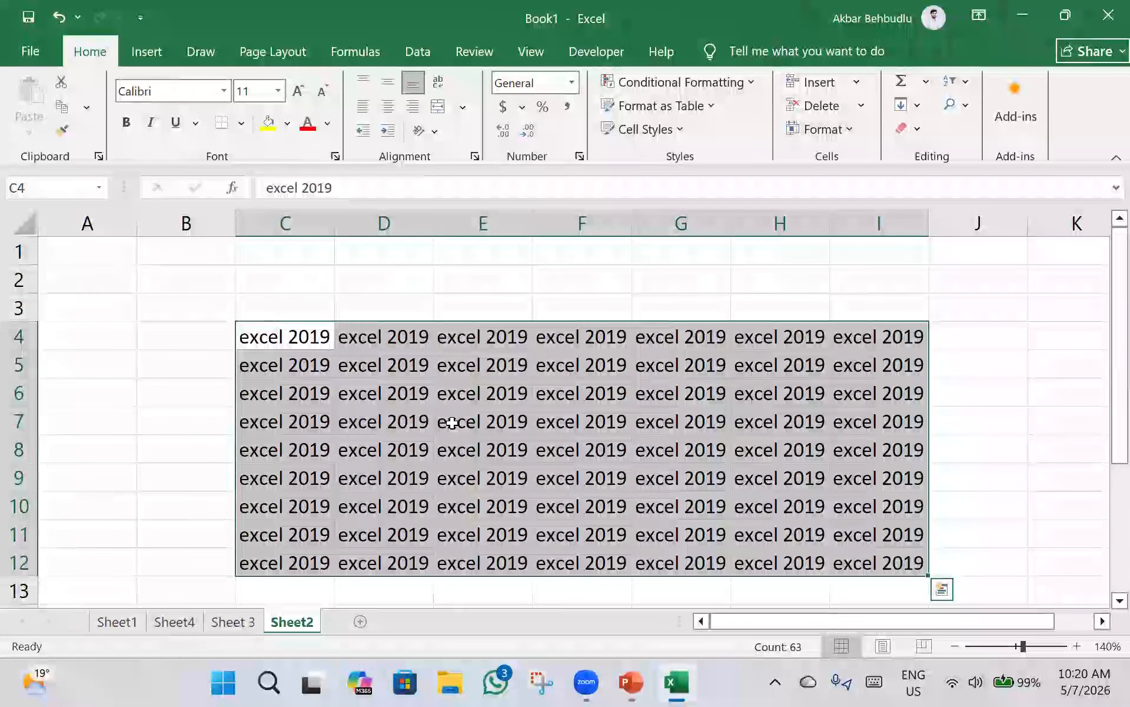
pyautogui.press('Delete')
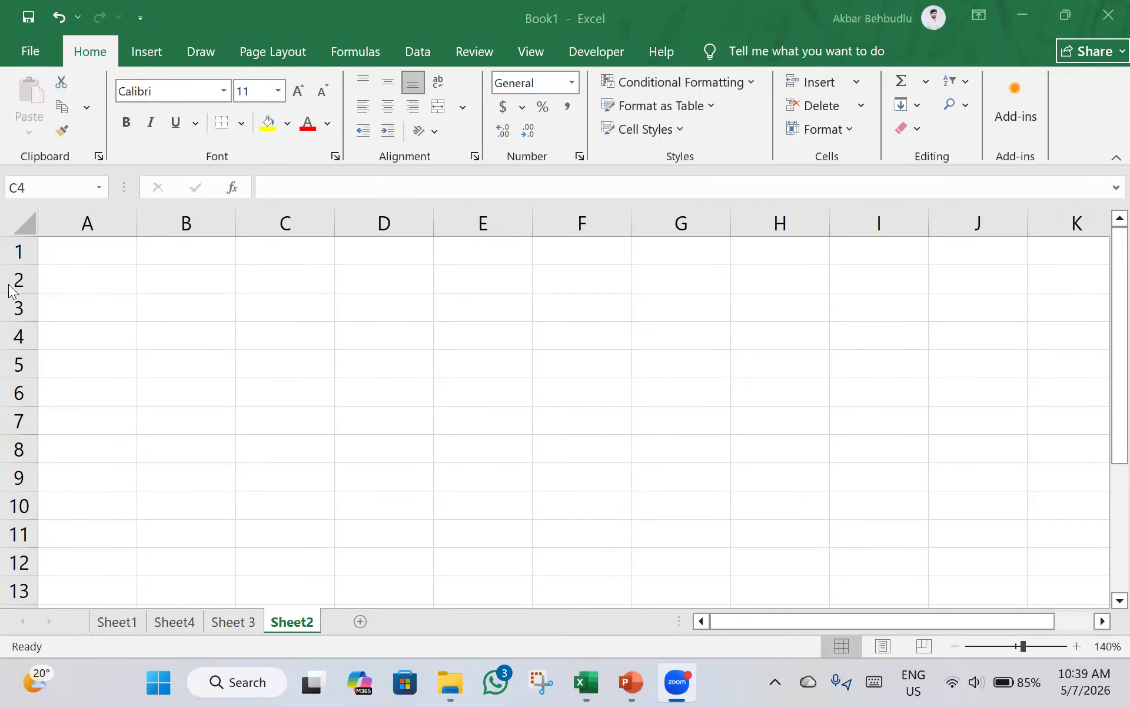
# - Browse the Home > Fill options list on the empty sheet without filling
pyautogui.moveTo(320, 329); pyautogui.dragTo(883, 559)
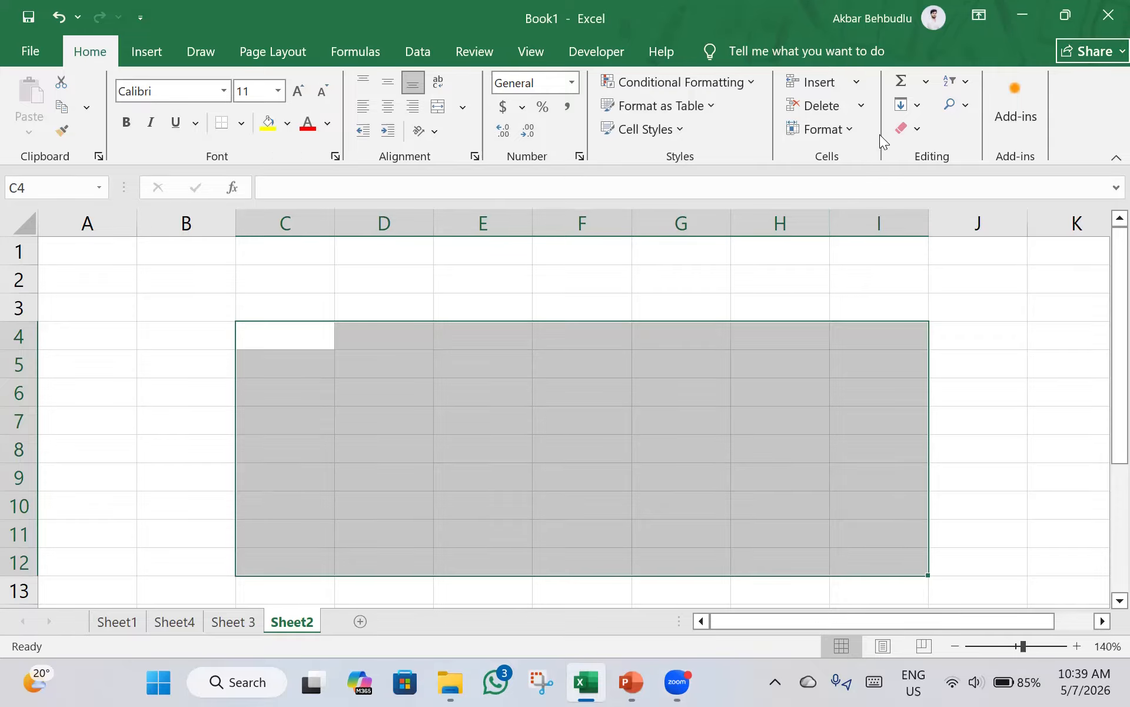
pyautogui.click(537, 298)
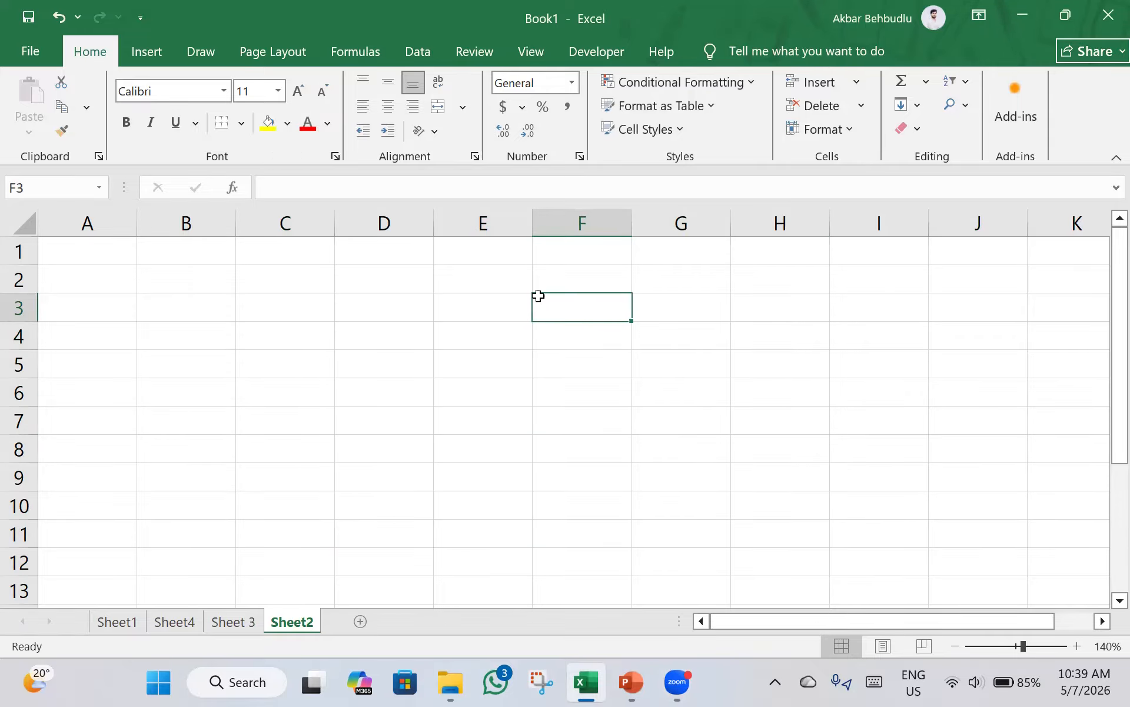
pyautogui.click(1114, 289)
pyautogui.click(379, 356)
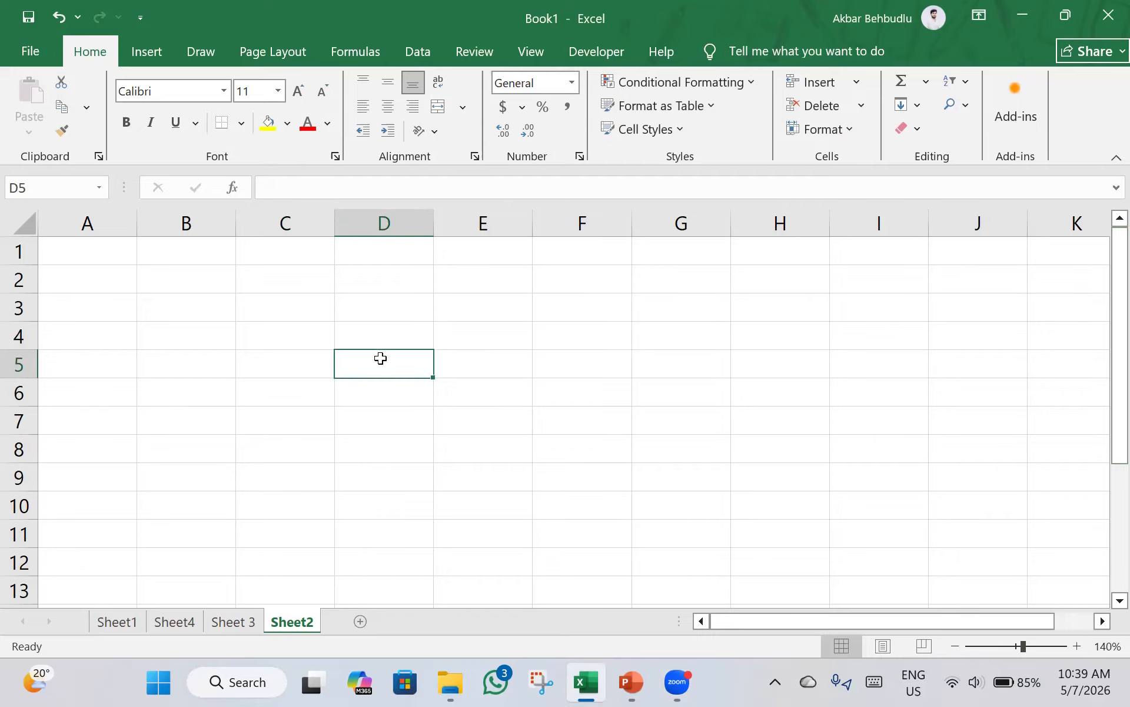
pyautogui.click(919, 106)
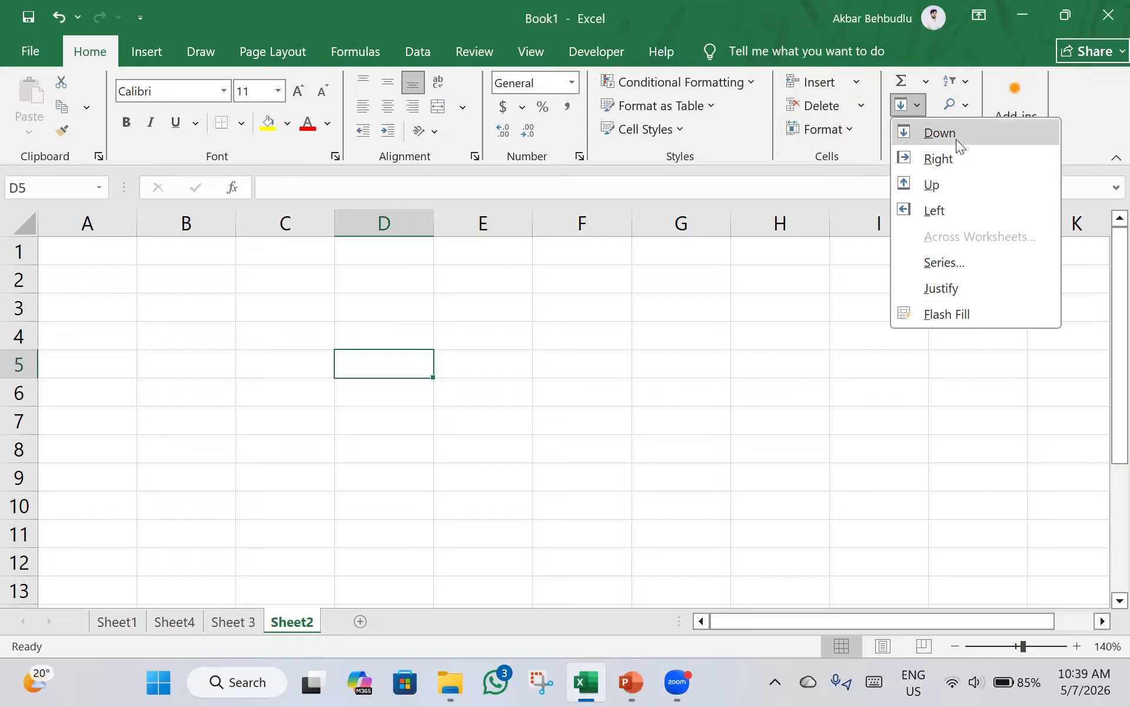
pyautogui.click(591, 394)
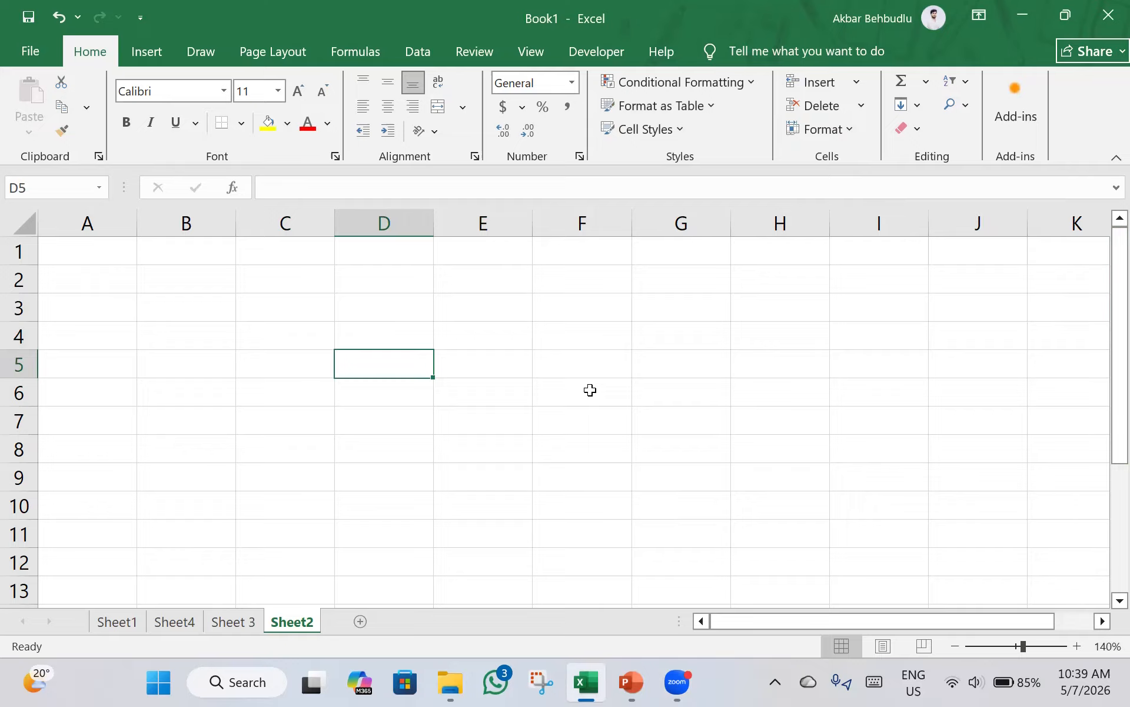
pyautogui.click(165, 297)
pyautogui.click(215, 269)
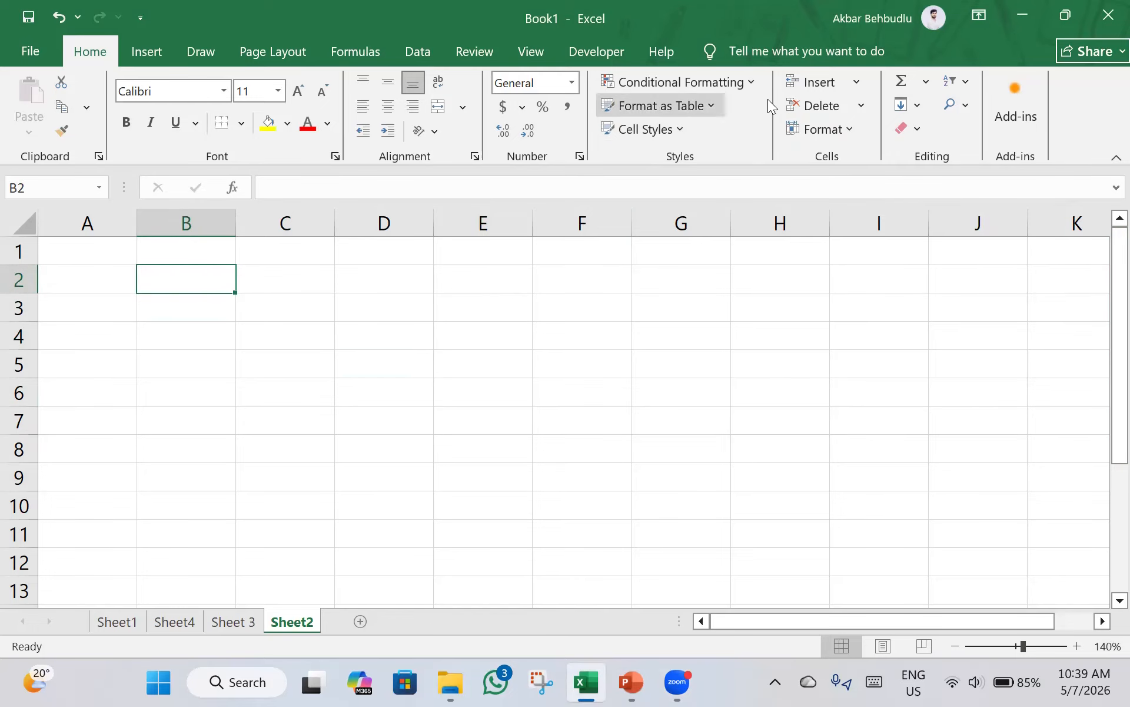
pyautogui.click(919, 106)
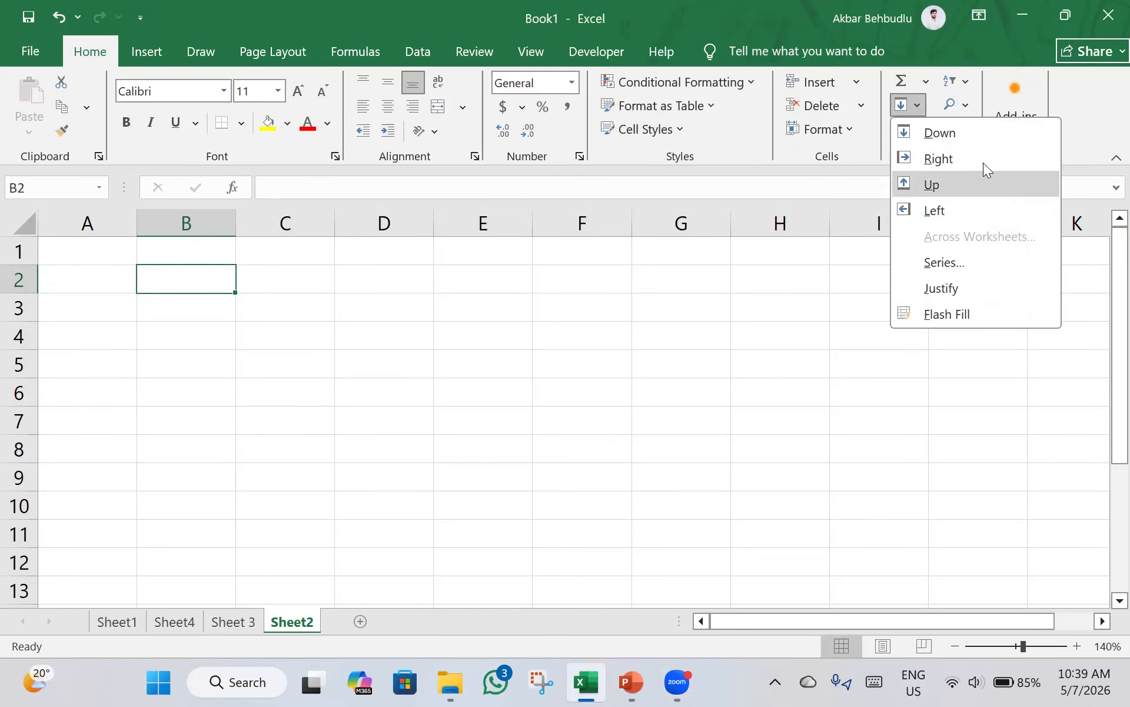
pyautogui.click(127, 302)
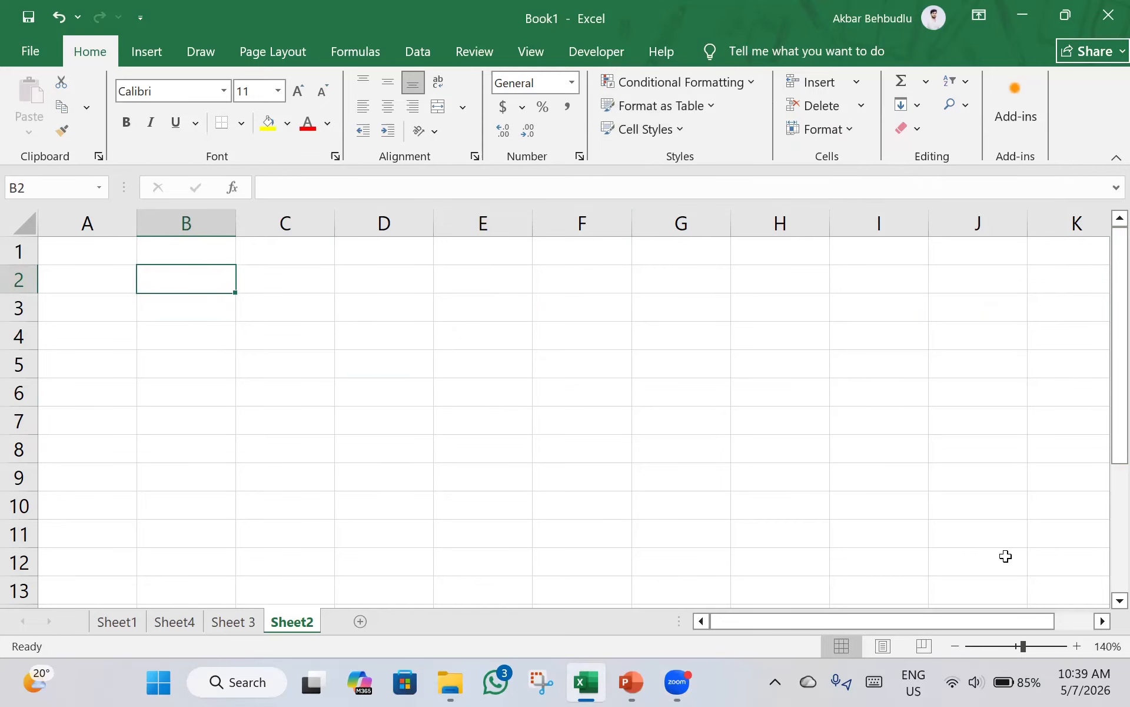
# - Enter 2 in C1 and use Fill > Down to copy it through C10
pyautogui.click(1077, 646)
pyautogui.click(1077, 646)
pyautogui.scroll(1, 200, 433)
pyautogui.click(308, 255)
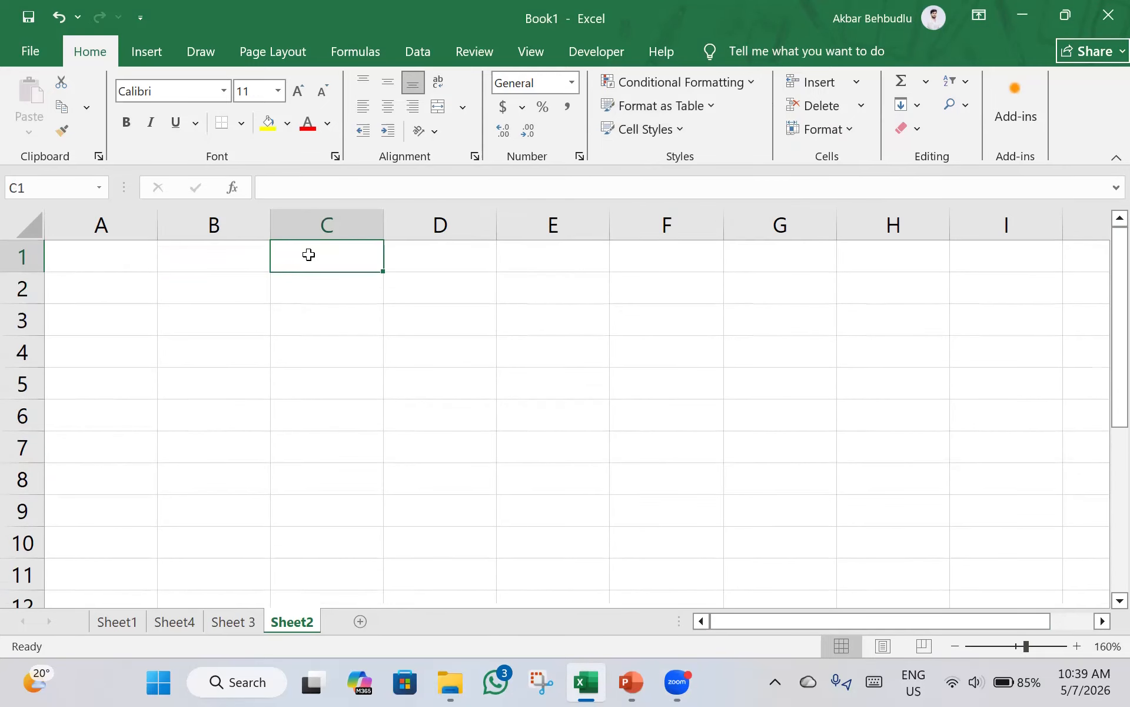
pyautogui.write('2')
pyautogui.press('Return')
pyautogui.moveTo(345, 242); pyautogui.dragTo(333, 550)
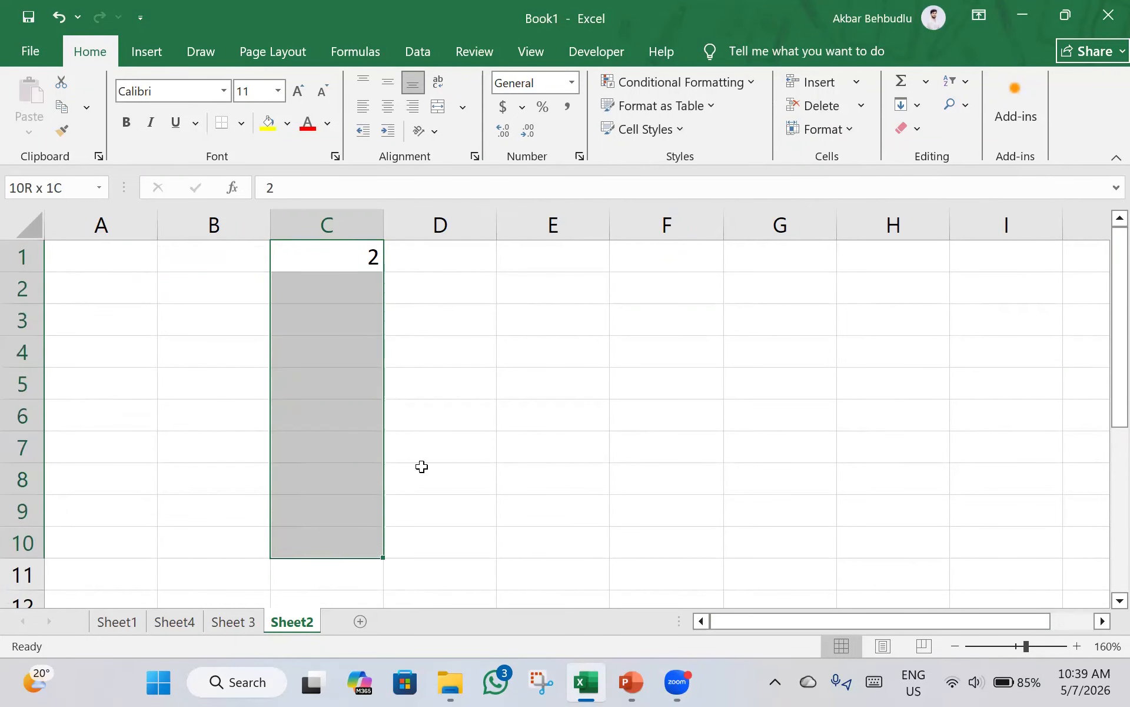
pyautogui.click(917, 109)
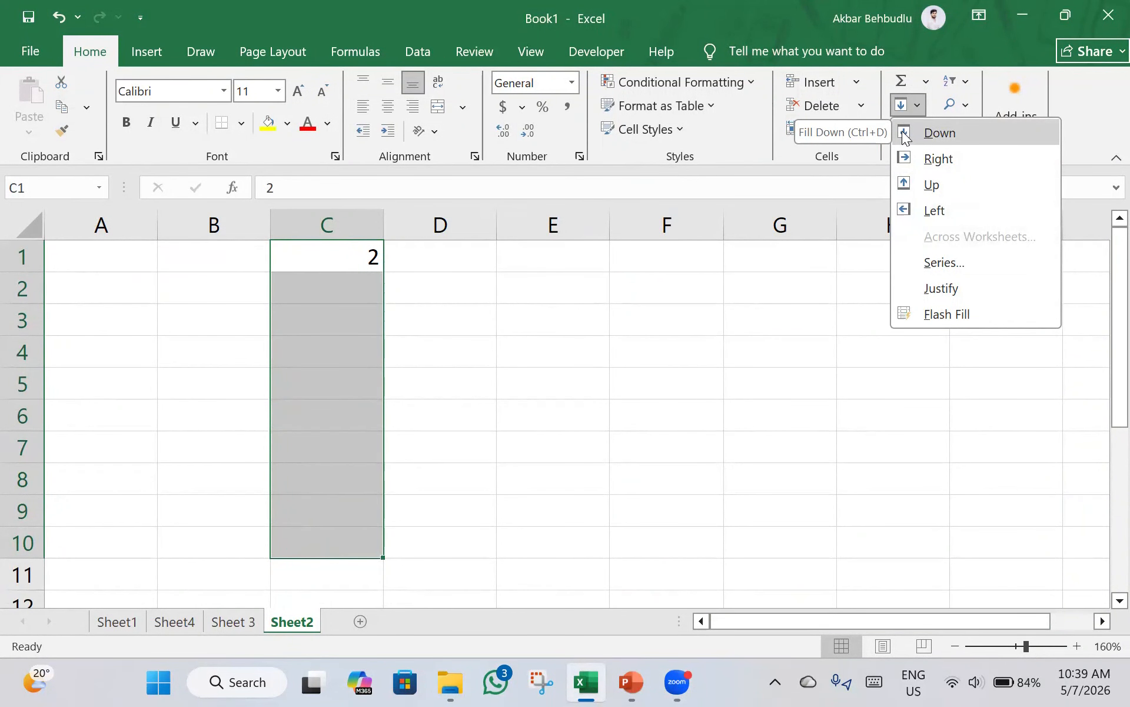
pyautogui.click(904, 134)
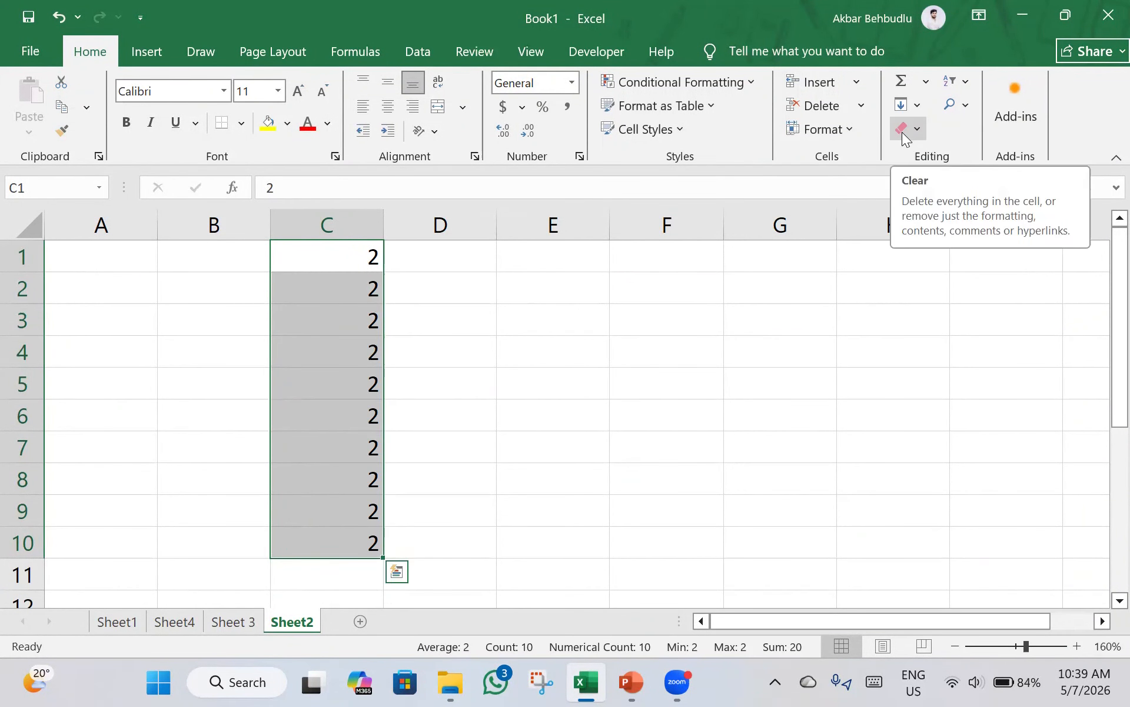
# - Use Fill > Right to copy the 2 from C1 across D1:G1
pyautogui.click(917, 108)
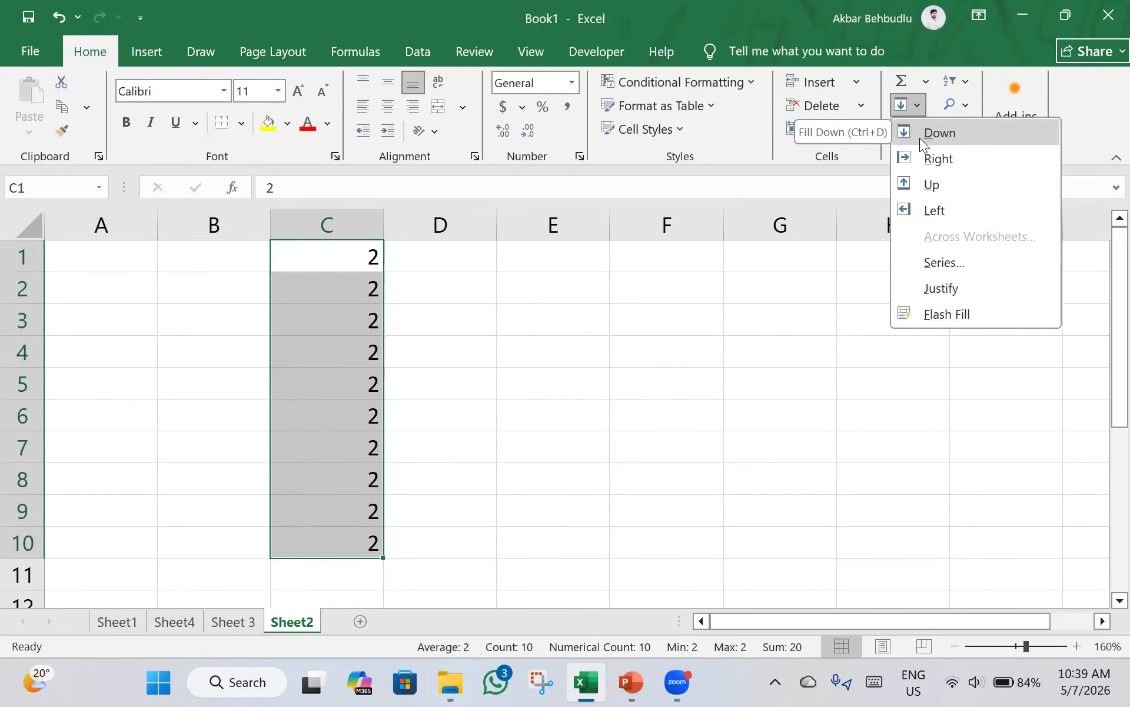
pyautogui.click(919, 137)
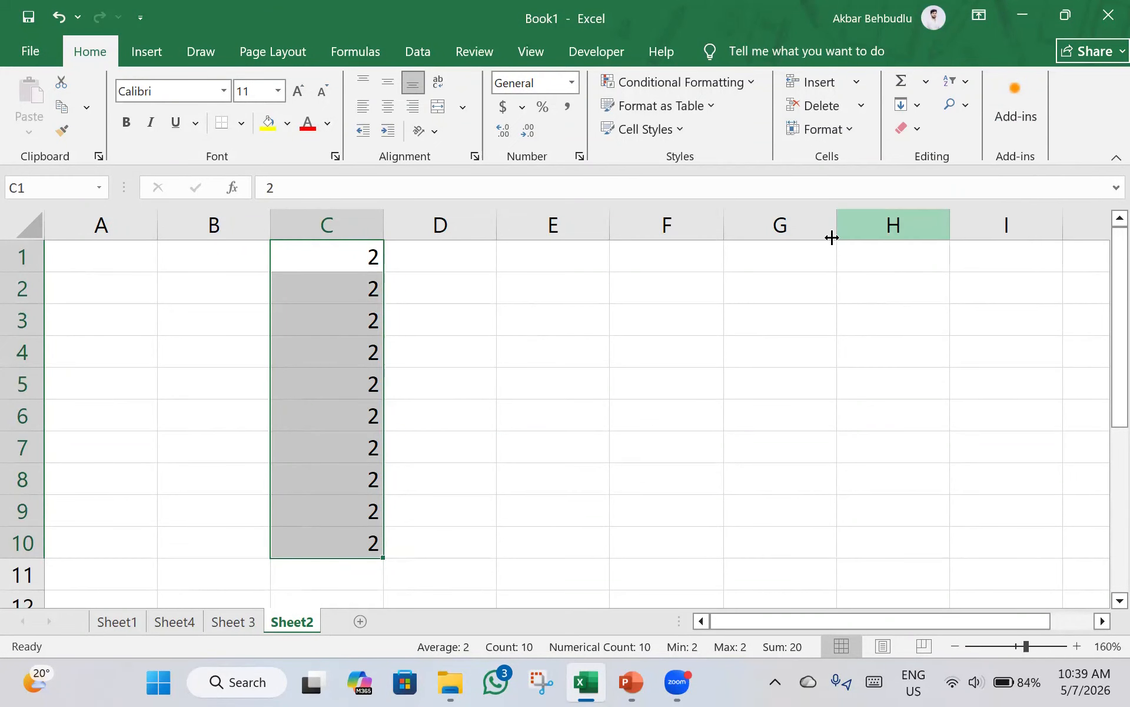
pyautogui.click(616, 282)
pyautogui.moveTo(374, 256); pyautogui.dragTo(780, 259)
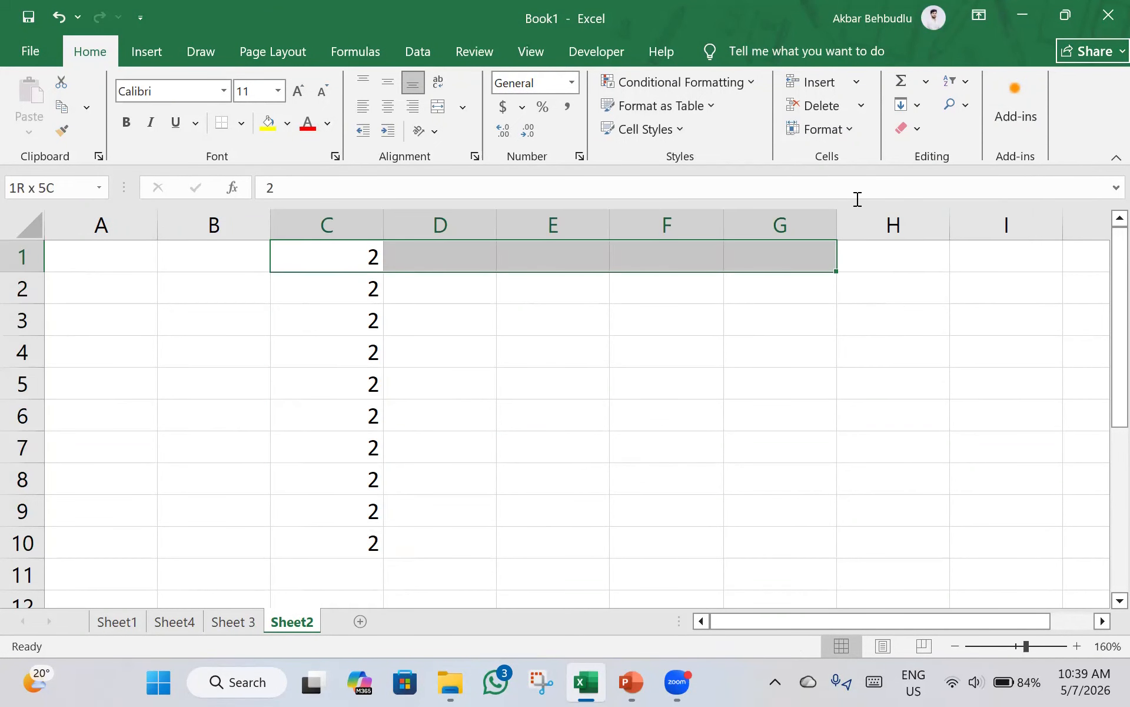
pyautogui.click(909, 104)
pyautogui.click(932, 164)
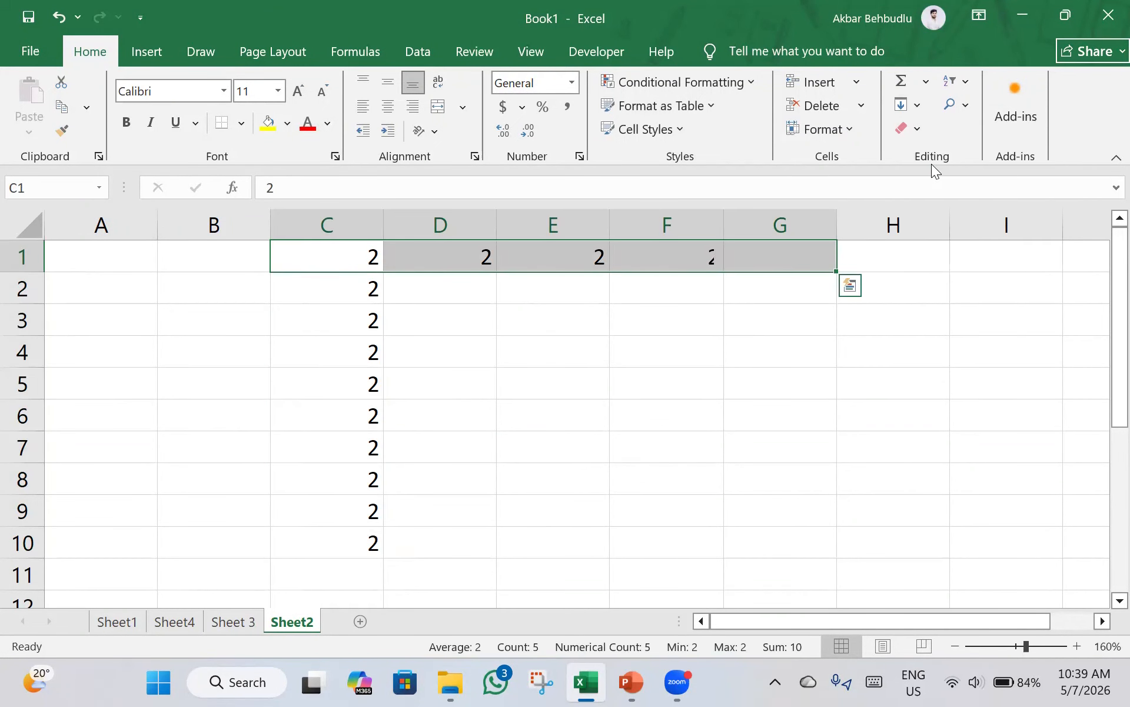
pyautogui.click(865, 339)
pyautogui.click(790, 333)
pyautogui.click(935, 383)
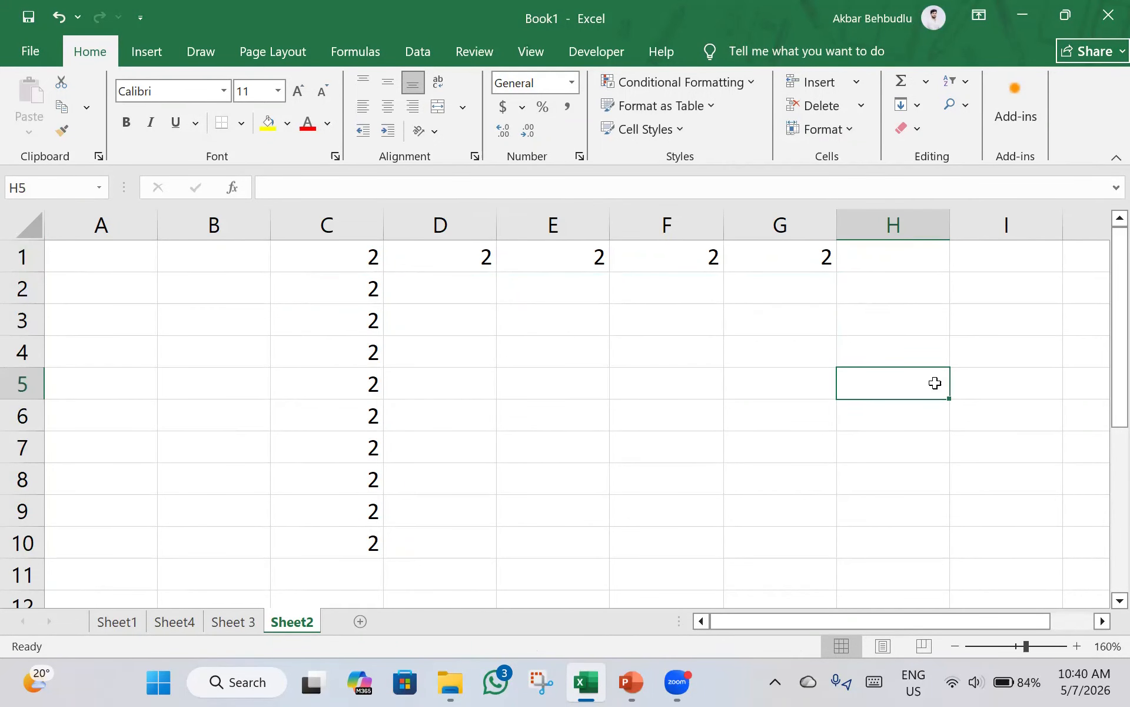
# - Enter 3 in H5 and use Fill > Left to copy it across E5:G5
pyautogui.write('3')
pyautogui.press('Return')
pyautogui.moveTo(863, 376); pyautogui.dragTo(570, 397)
pyautogui.click(904, 106)
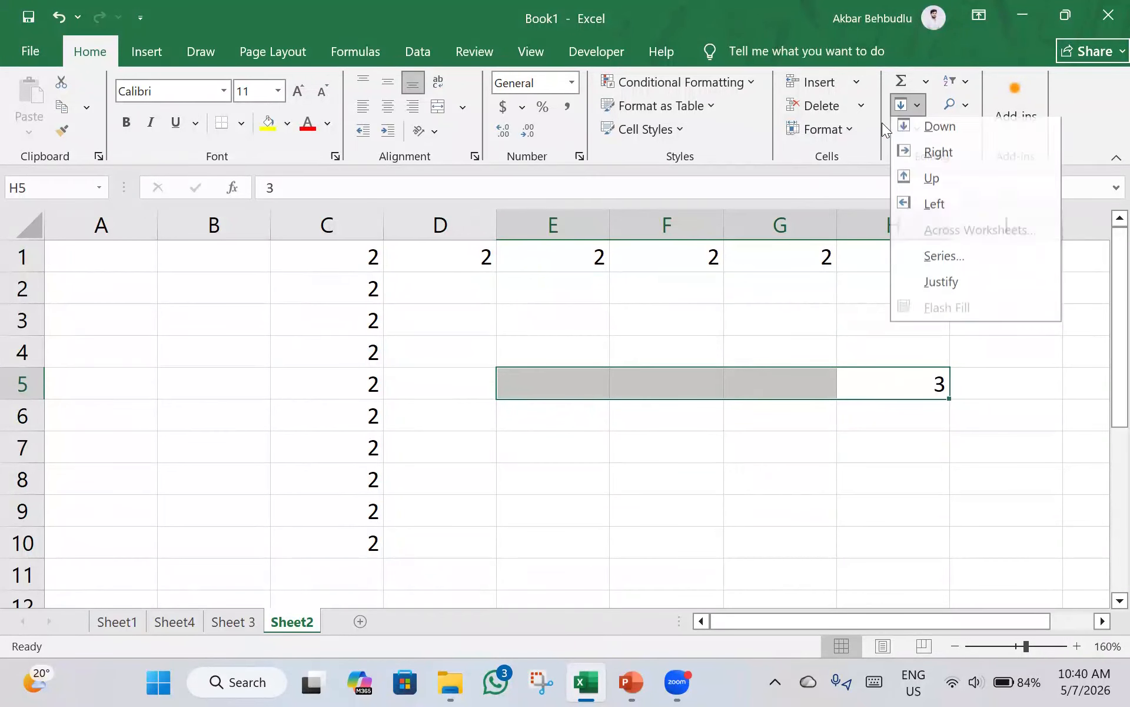
pyautogui.click(976, 207)
pyautogui.click(750, 478)
# - Enter 5 in B4, Fill > Up through B1, then clear the B1:G10 block
pyautogui.moveTo(176, 360); pyautogui.dragTo(203, 478)
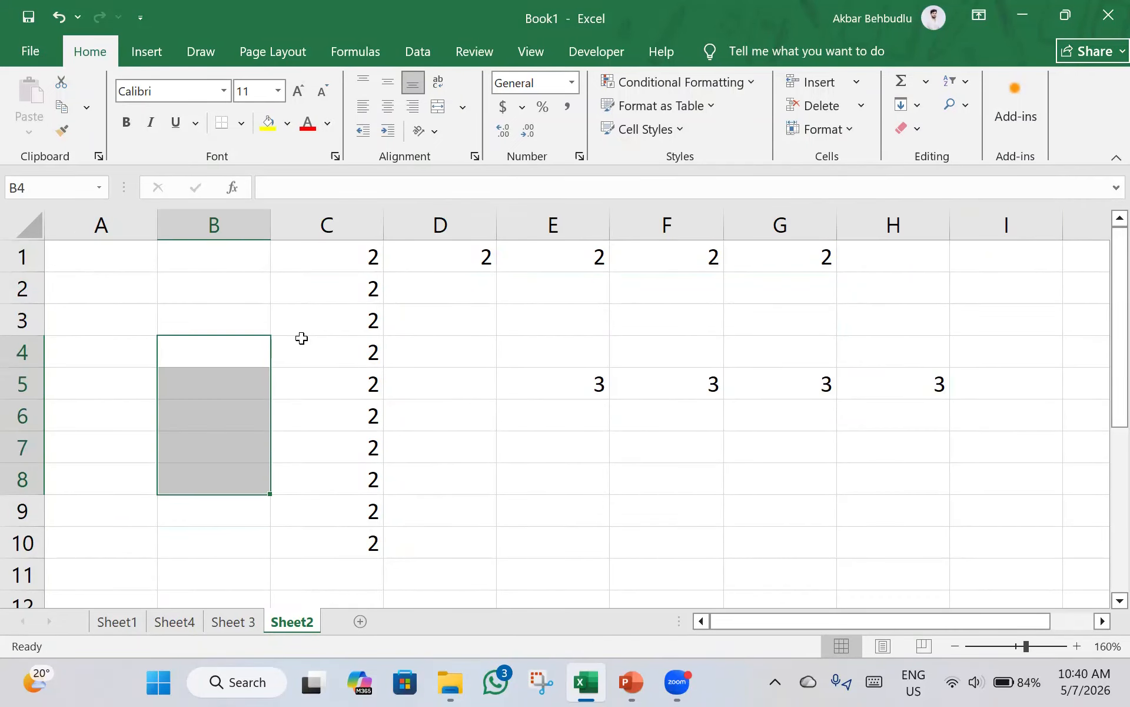
pyautogui.write('5')
pyautogui.click(249, 474)
pyautogui.moveTo(212, 351); pyautogui.dragTo(223, 177)
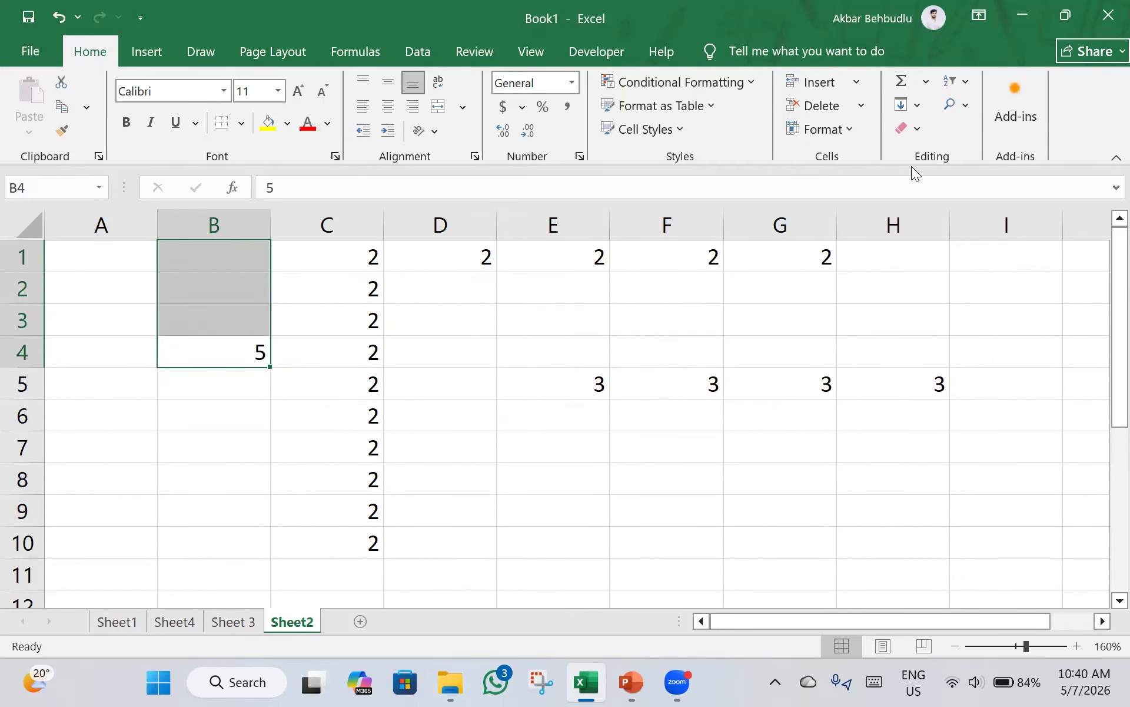
pyautogui.click(919, 106)
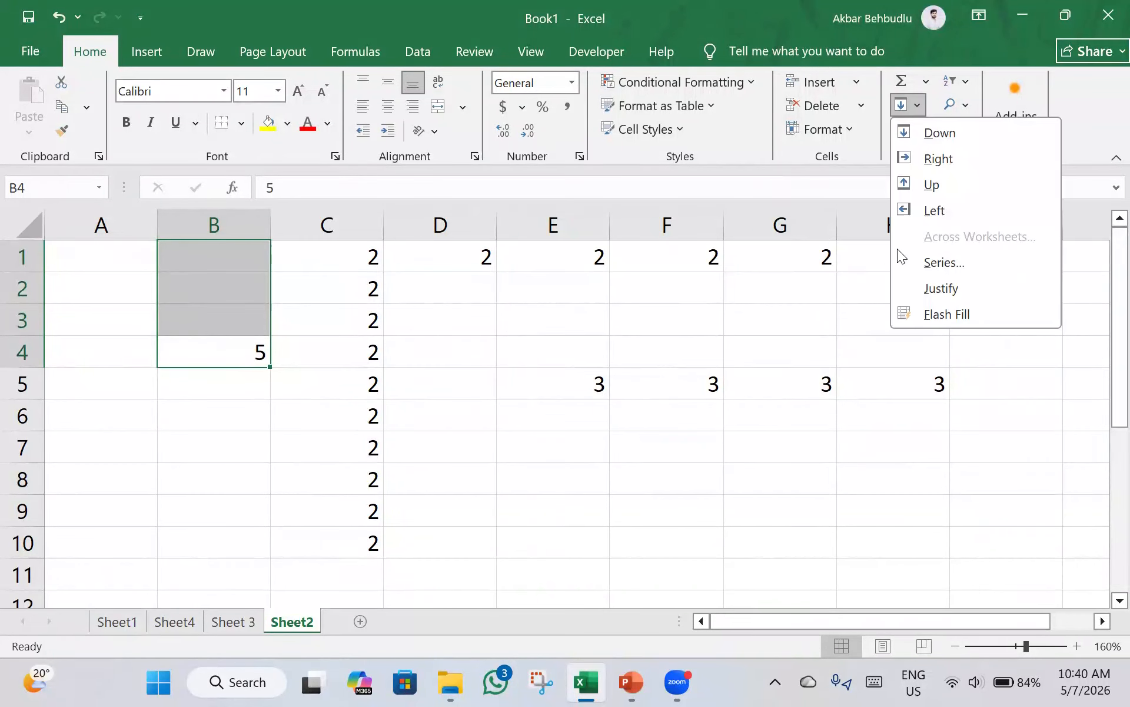
pyautogui.click(962, 191)
pyautogui.click(748, 406)
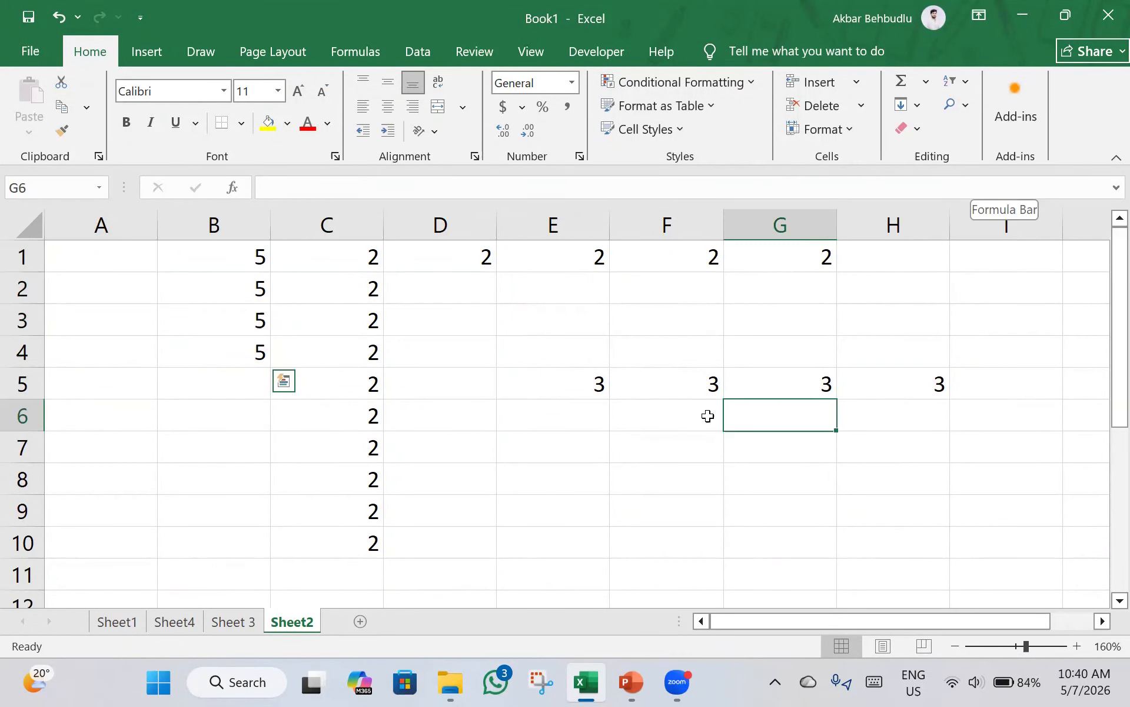
pyautogui.moveTo(238, 255); pyautogui.dragTo(723, 515)
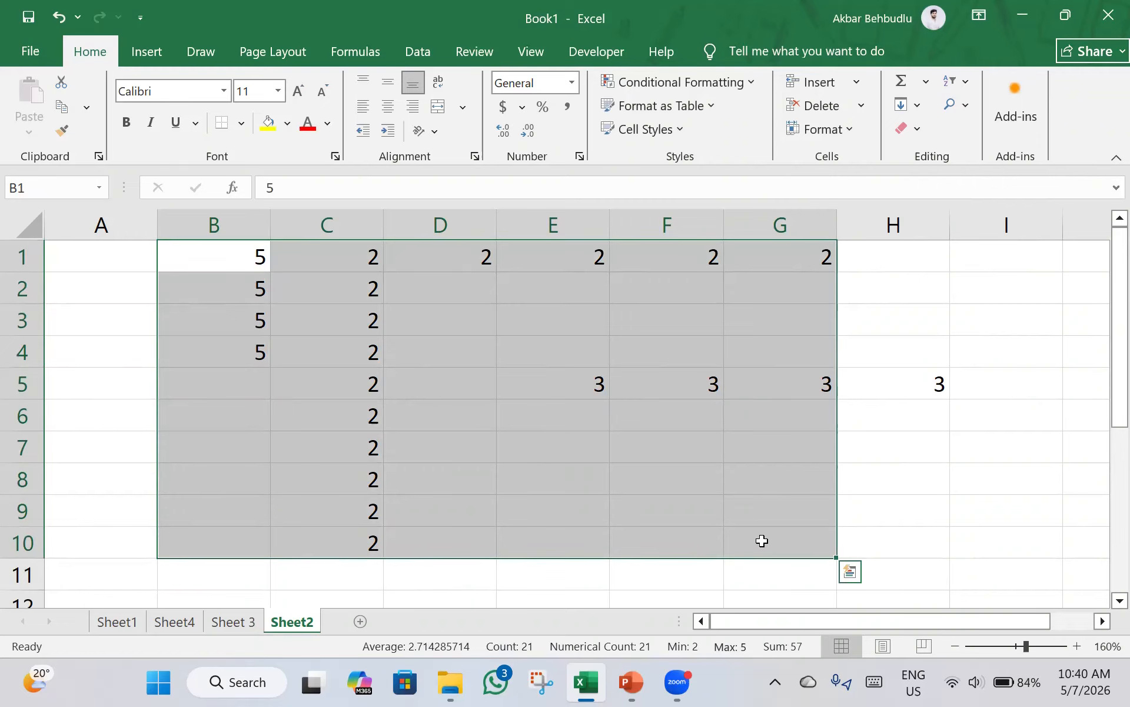
pyautogui.press('Delete')
# - Switch from the cleared Sheet2 to Sheet1 and zoom its view in
pyautogui.click(919, 105)
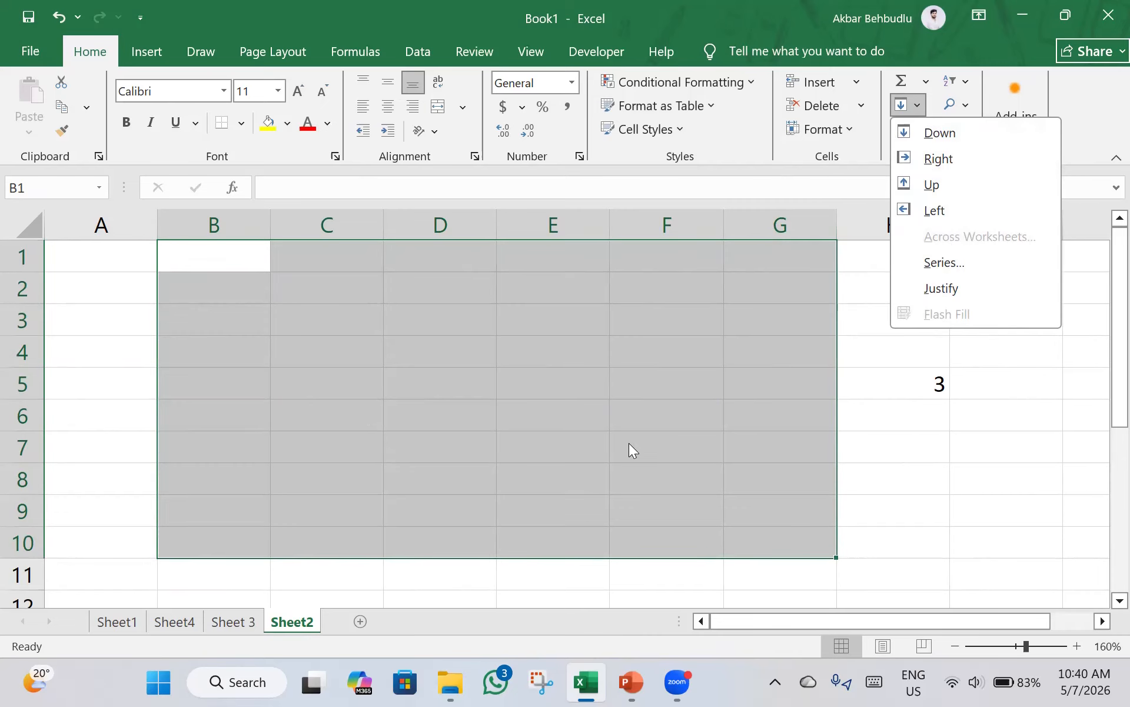
pyautogui.click(793, 471)
pyautogui.click(559, 577)
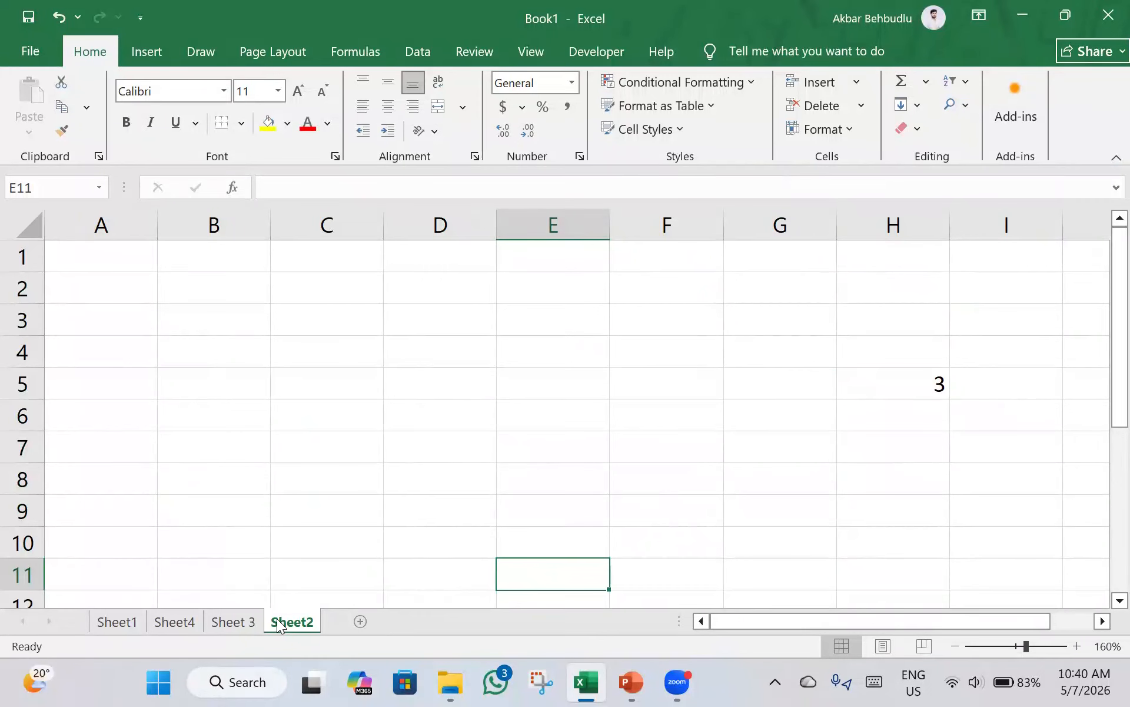
pyautogui.click(233, 624)
pyautogui.click(177, 624)
pyautogui.click(143, 630)
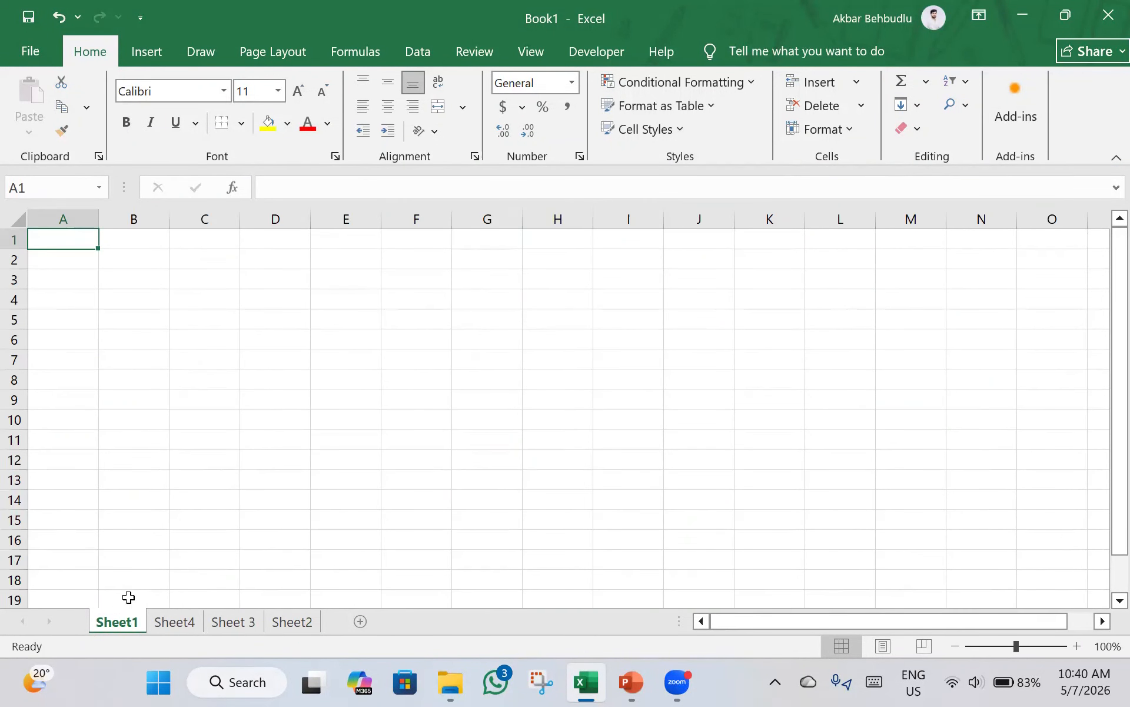
pyautogui.click(1079, 646)
pyautogui.click(1079, 646)
pyautogui.click(1079, 646)
pyautogui.click(1078, 646)
pyautogui.click(1078, 645)
# - Enter 1, 3, 5, 8 and 9 in A1:A5 and select those cells
pyautogui.write('1')
pyautogui.press('Return')
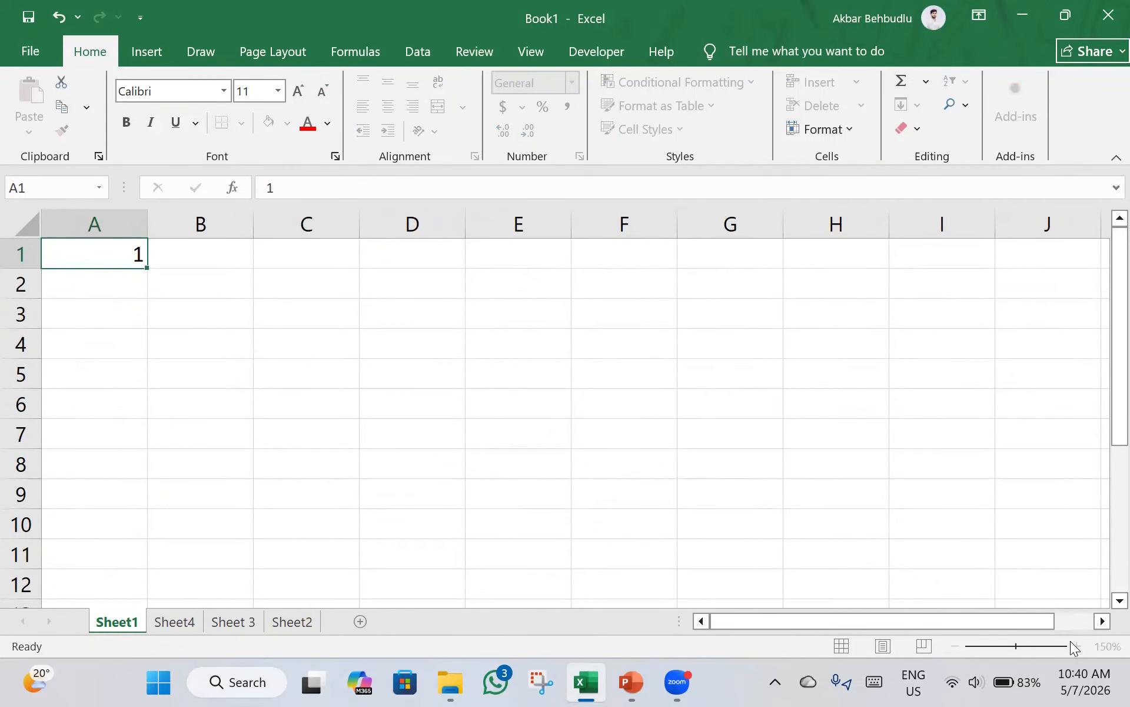
pyautogui.write('3')
pyautogui.press('Return')
pyautogui.write('5')
pyautogui.press('Return')
pyautogui.write('8')
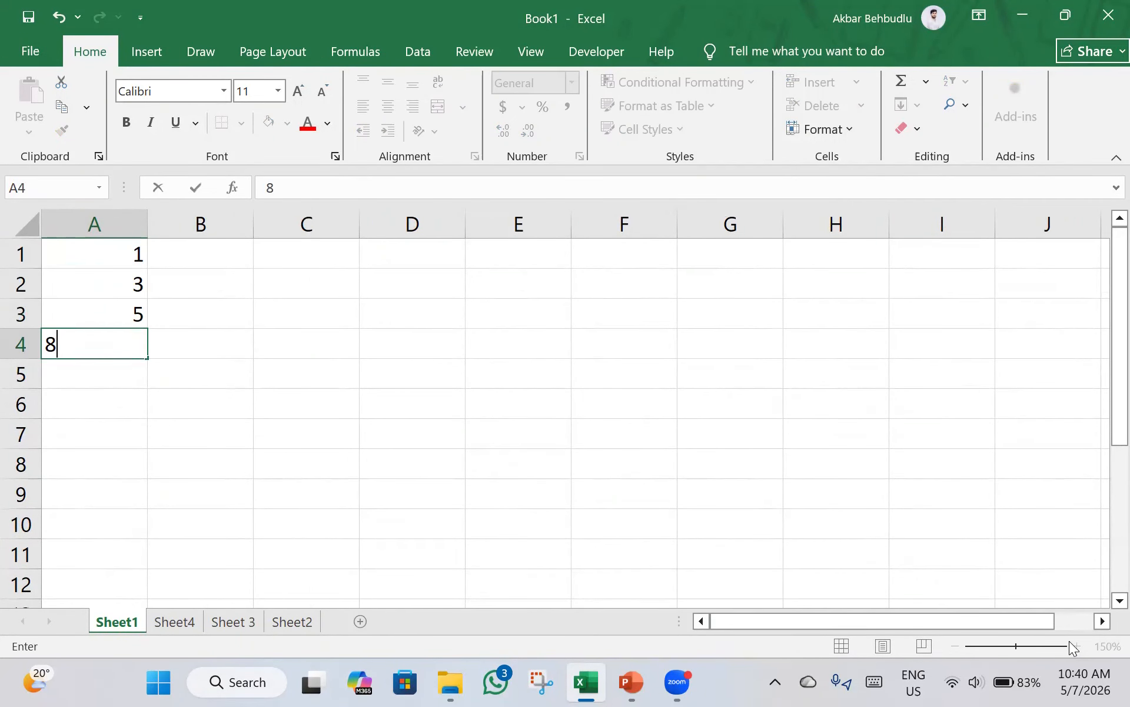
pyautogui.press('Return')
pyautogui.write('9')
pyautogui.press('Return')
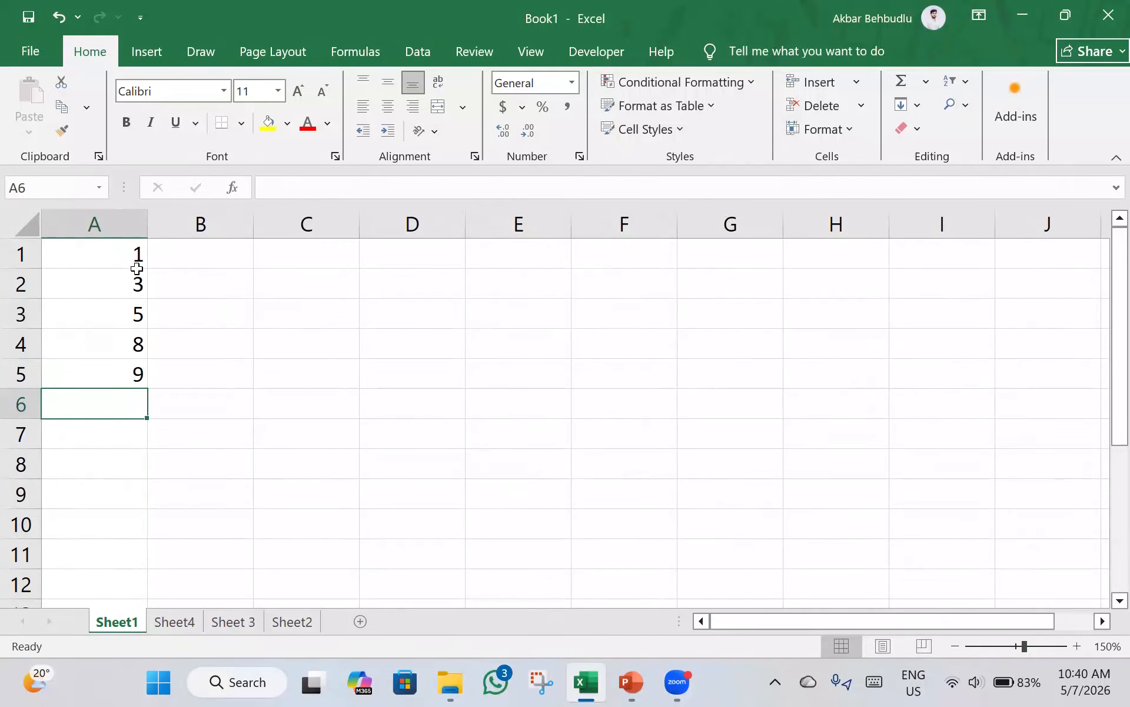
pyautogui.moveTo(134, 257); pyautogui.dragTo(142, 383)
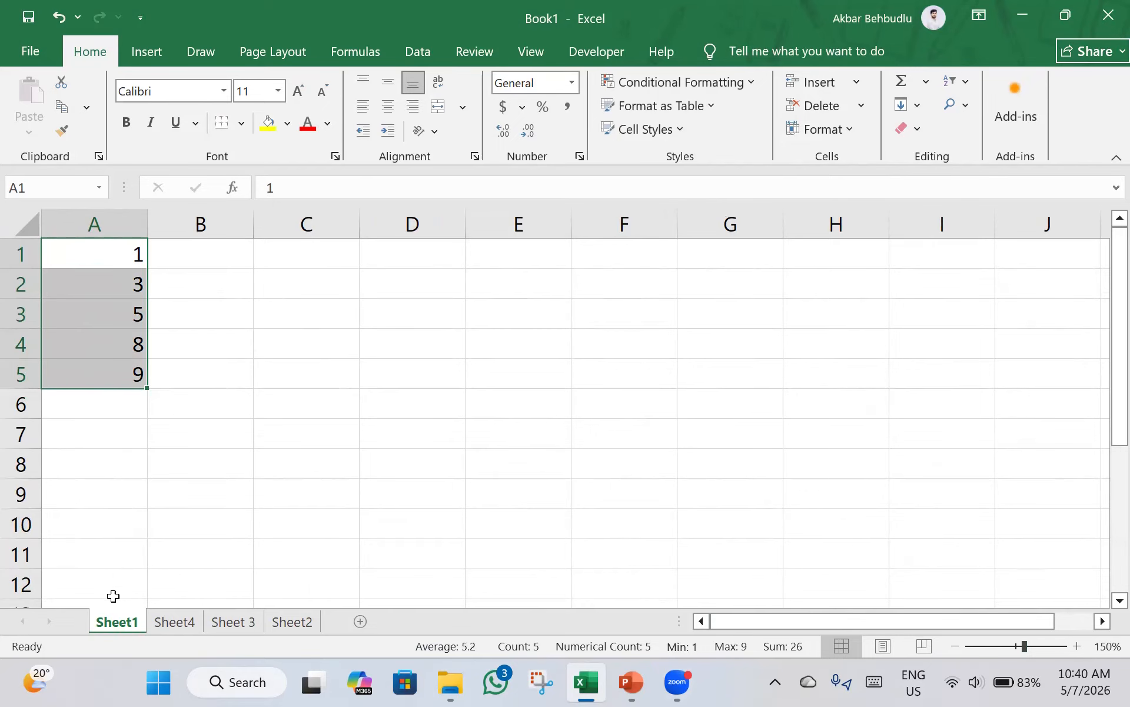
# - Group Sheet4, Sheet 3 and Sheet2 with Sheet1, then fill A1:A5 across worksheets with All
pyautogui.keyDown('ctrl'); pyautogui.click(173, 623); pyautogui.keyUp('ctrl')
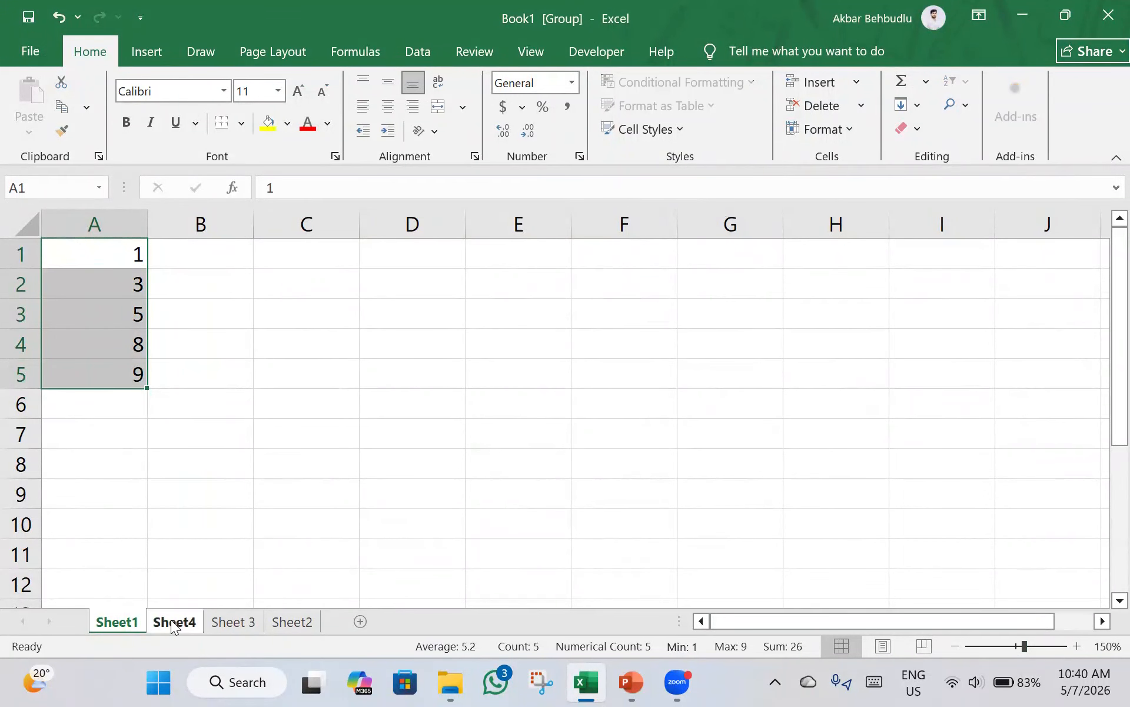
pyautogui.keyDown('ctrl'); pyautogui.click(240, 623); pyautogui.keyUp('ctrl')
pyautogui.keyDown('ctrl'); pyautogui.click(286, 624); pyautogui.keyUp('ctrl')
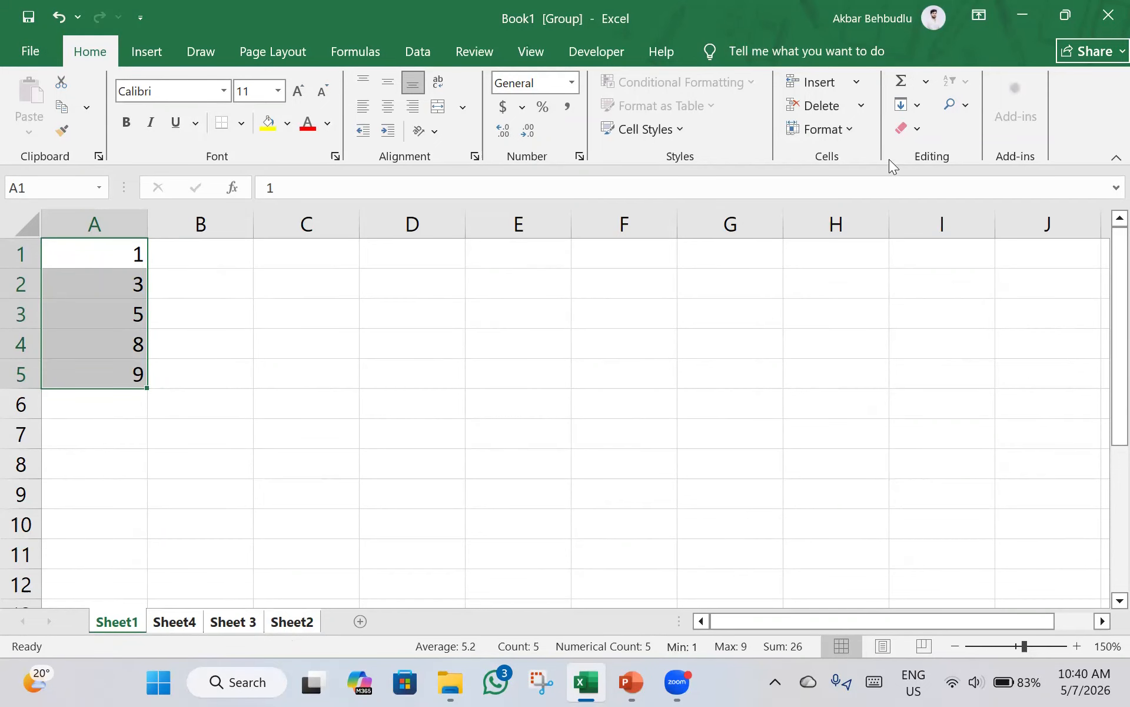
pyautogui.click(903, 106)
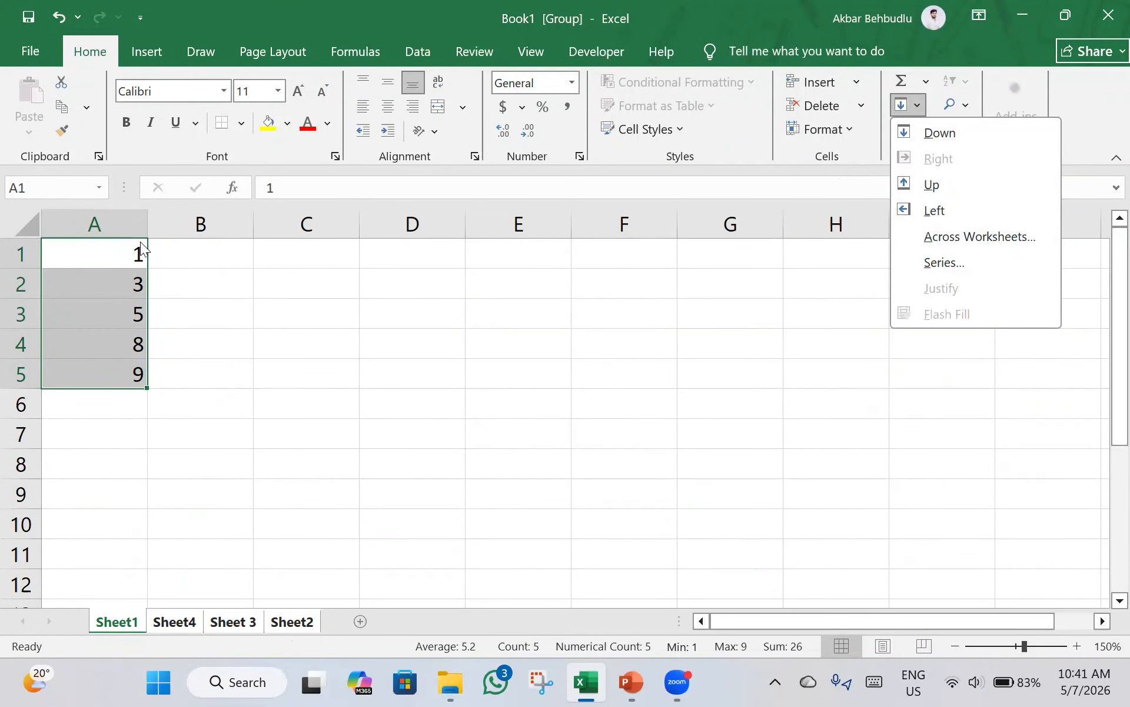
pyautogui.click(995, 238)
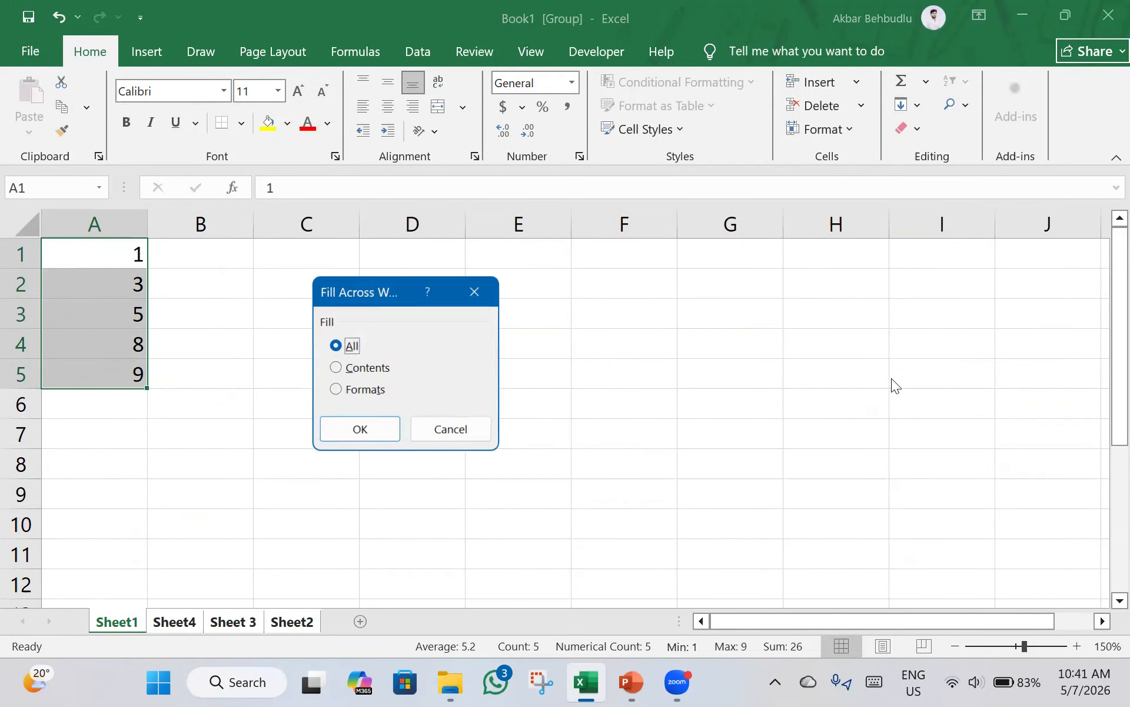
pyautogui.click(379, 430)
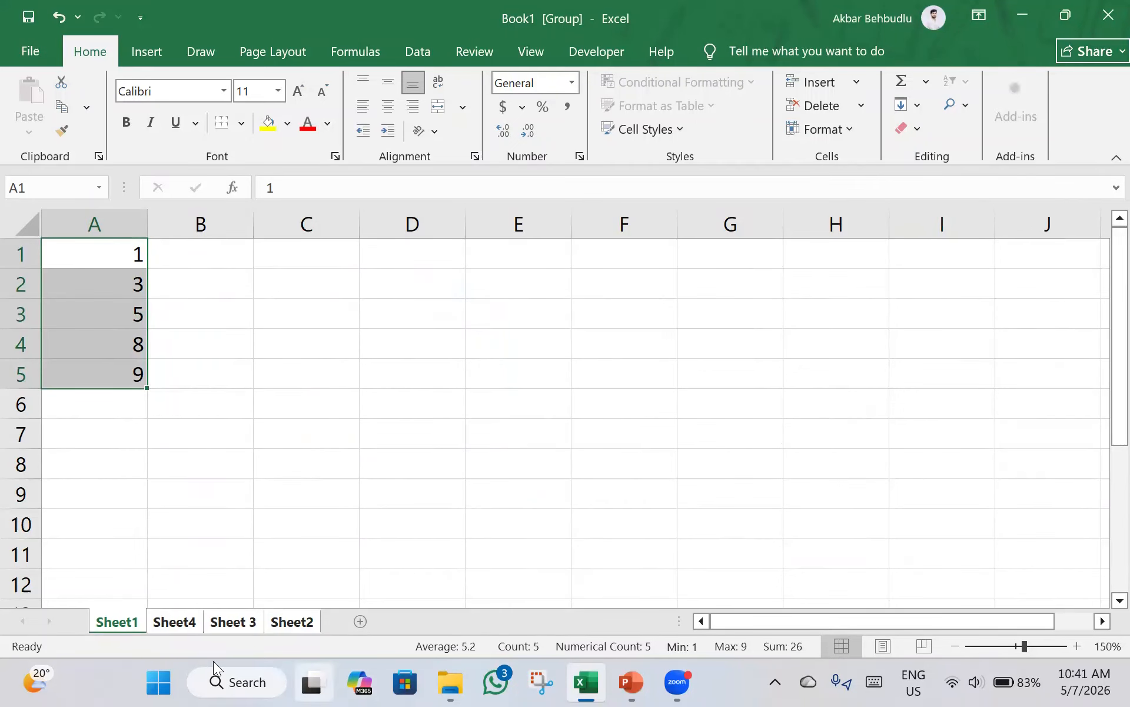
# - Check each sheet for the copied values 1, 3, 5, 8, 9, ungrouping the sheets
pyautogui.click(178, 622)
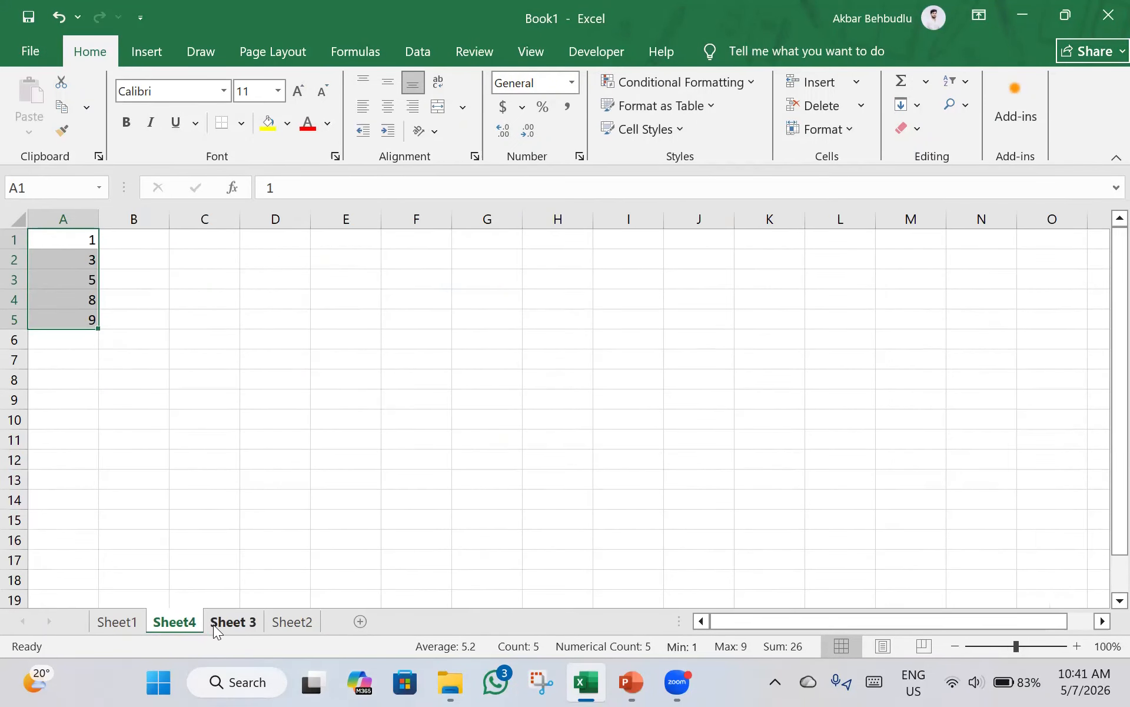
pyautogui.click(215, 622)
pyautogui.click(306, 623)
pyautogui.click(233, 625)
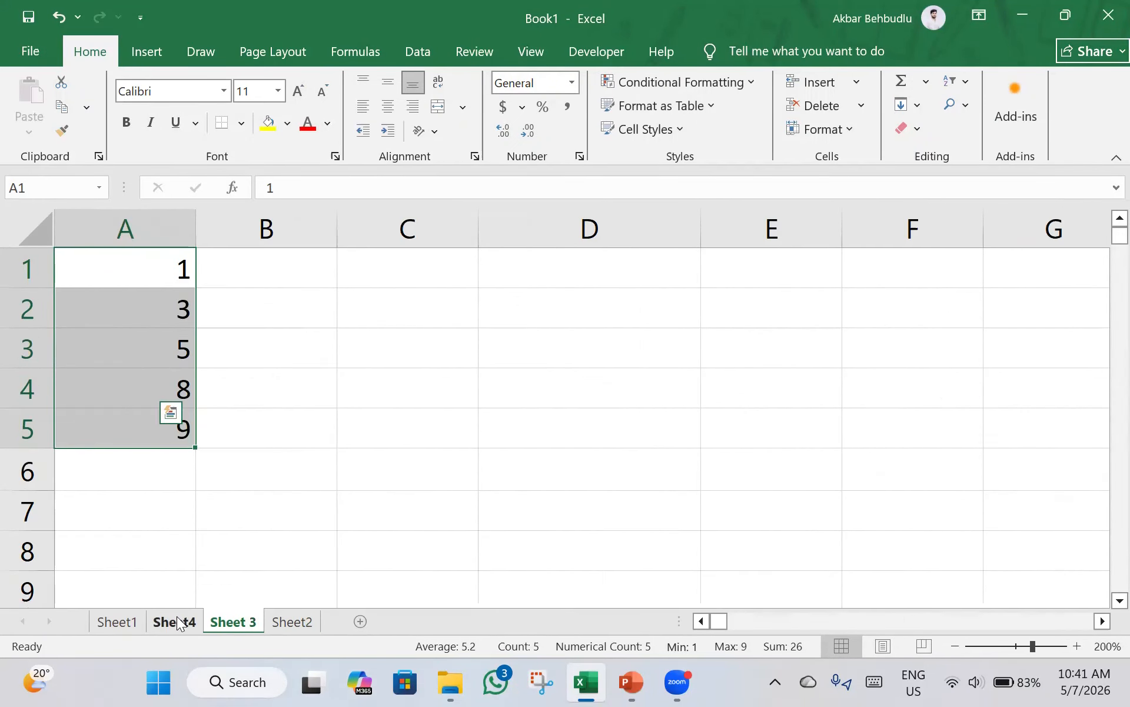
pyautogui.click(172, 621)
pyautogui.click(229, 622)
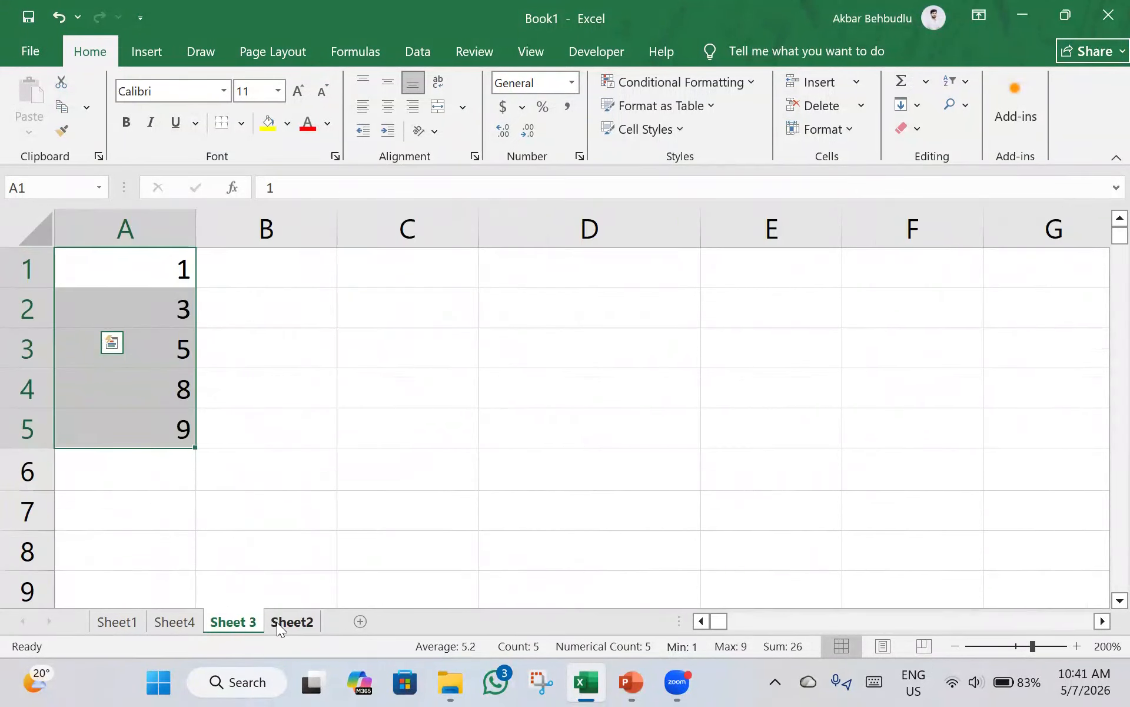
pyautogui.click(283, 622)
pyautogui.click(121, 621)
# - Select the numbers in A1:A5 on Sheet1
pyautogui.click(910, 105)
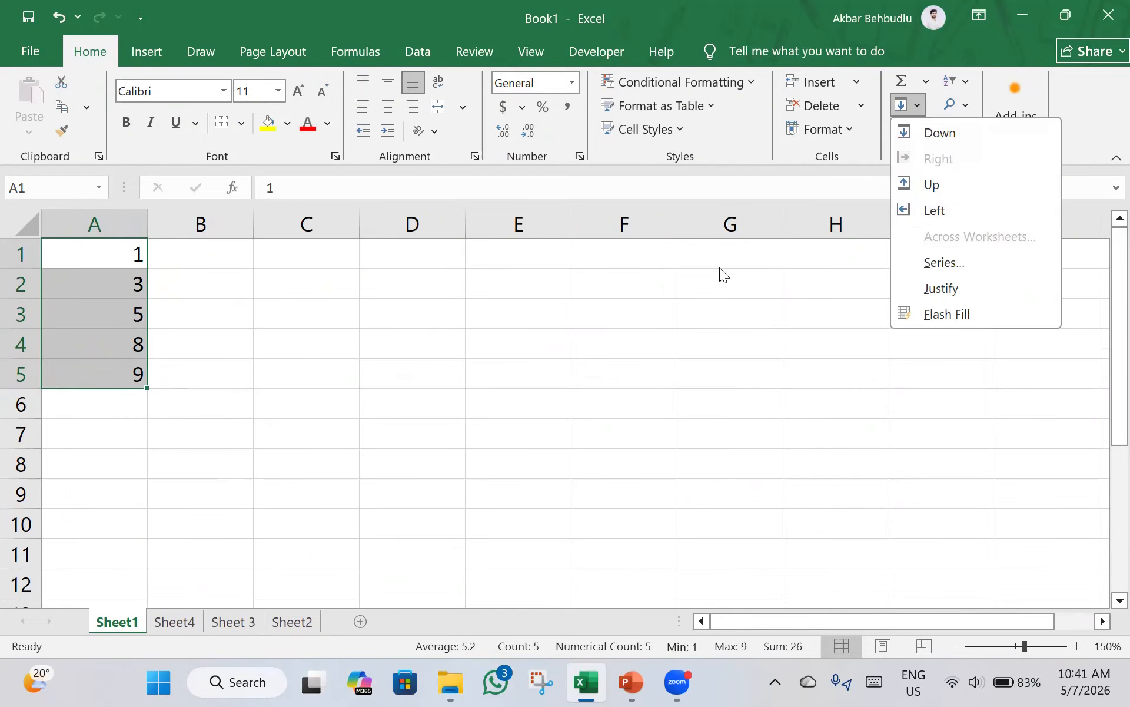
pyautogui.click(840, 447)
pyautogui.click(242, 361)
pyautogui.moveTo(126, 260); pyautogui.dragTo(128, 383)
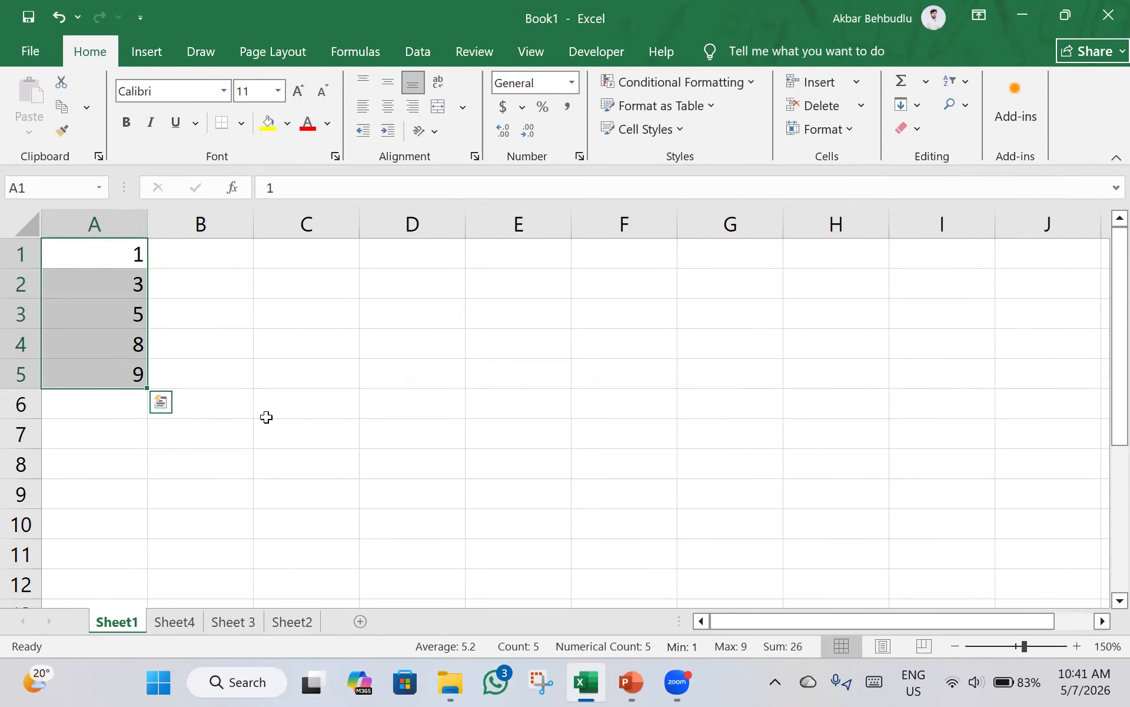
# - Clear A1:A5 and enter 5 in cell C2
pyautogui.press('Delete')
pyautogui.click(320, 282)
pyautogui.write('5')
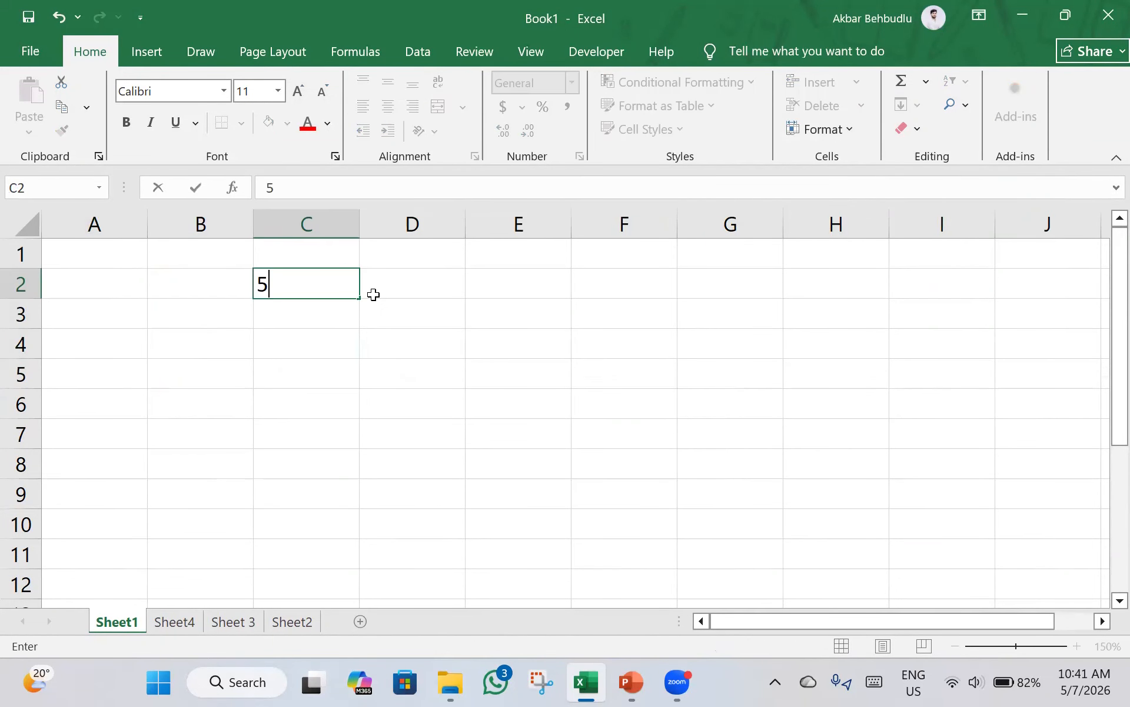
pyautogui.press('Return')
pyautogui.click(494, 338)
pyautogui.click(284, 293)
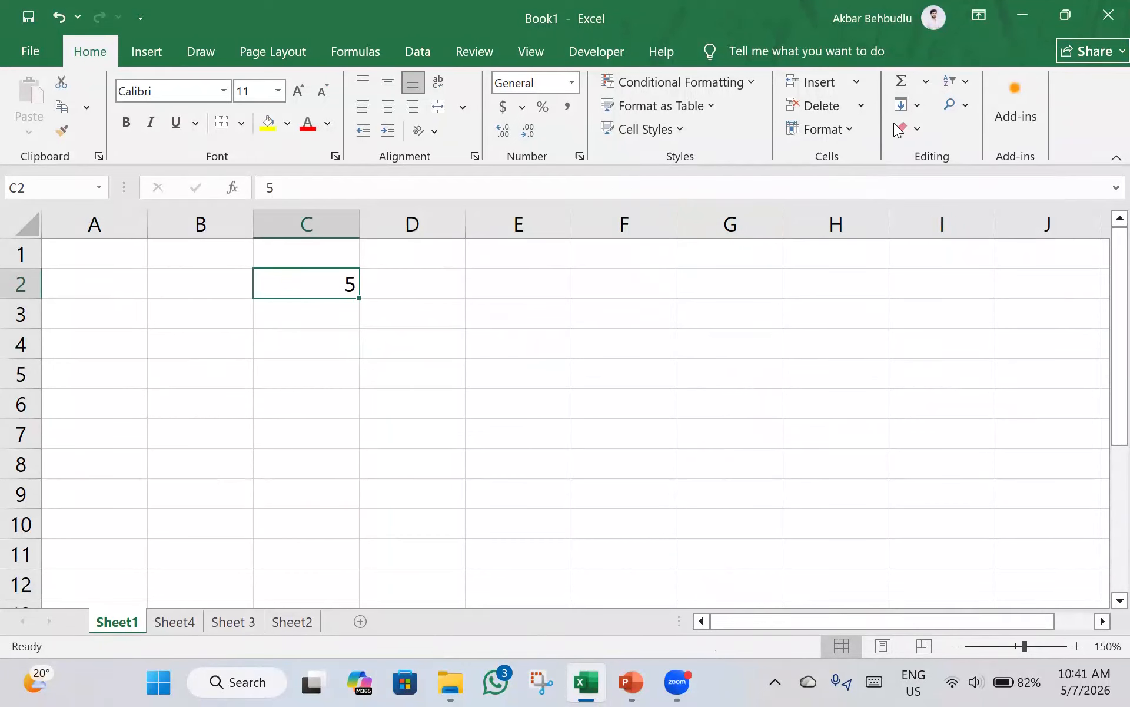
# - Try the Rows and Columns options in the Series dialog, then close it without filling
pyautogui.click(919, 104)
pyautogui.click(982, 257)
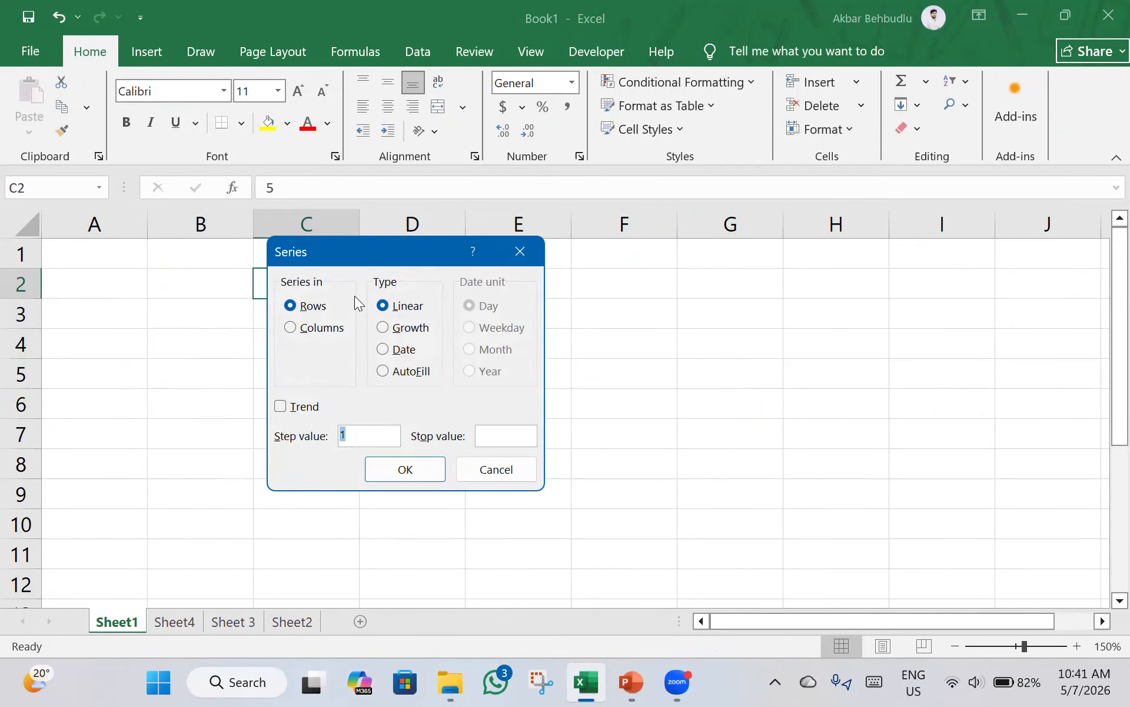
pyautogui.moveTo(457, 255); pyautogui.dragTo(852, 180)
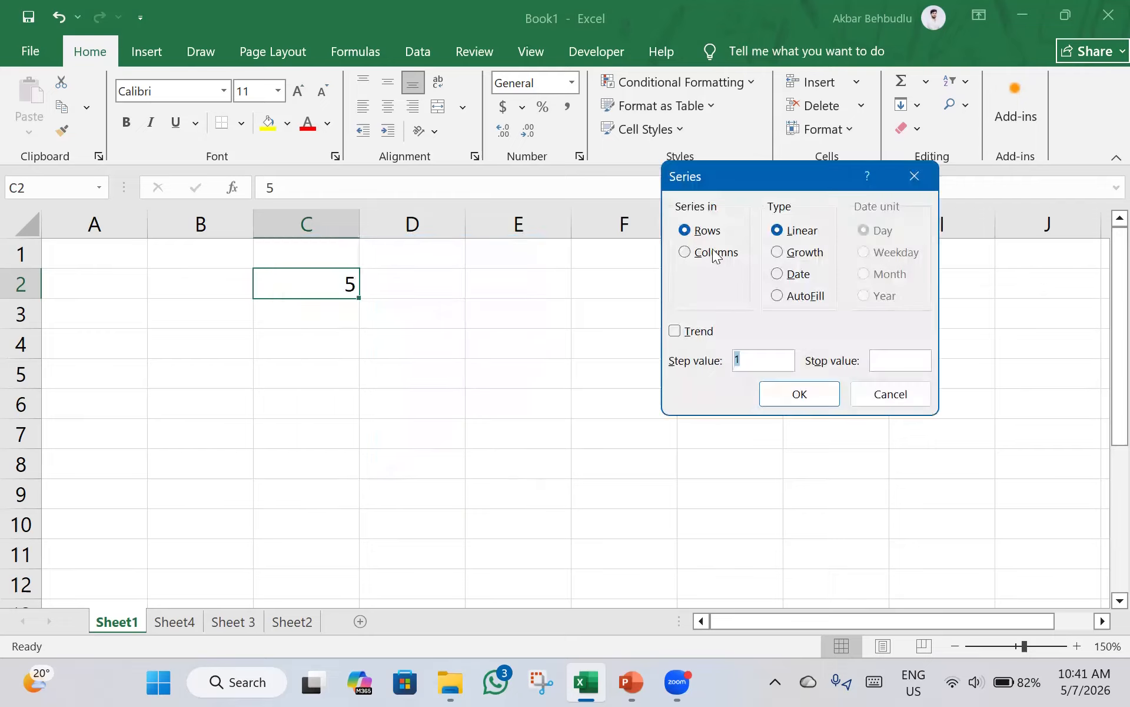
pyautogui.click(684, 252)
pyautogui.click(692, 230)
pyautogui.click(915, 176)
# - Fill C2:C9 with a linear series starting from 5, then undo it
pyautogui.click(396, 313)
pyautogui.click(345, 303)
pyautogui.click(394, 280)
pyautogui.click(282, 302)
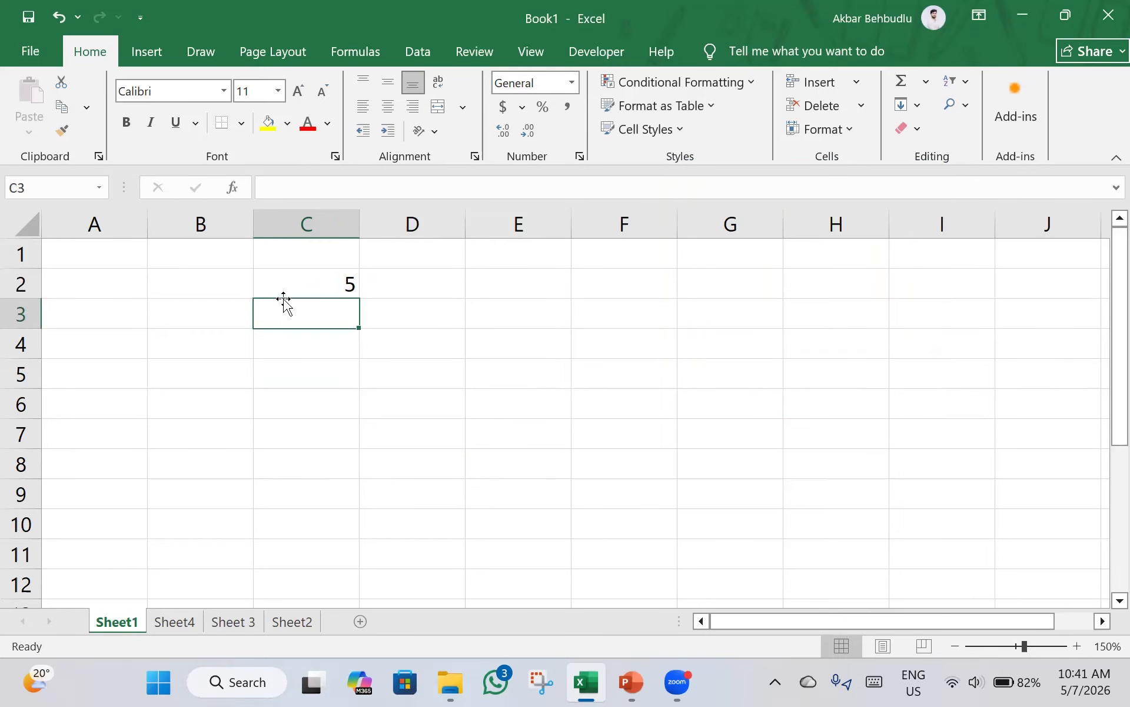
pyautogui.moveTo(307, 285); pyautogui.dragTo(320, 487)
pyautogui.click(918, 106)
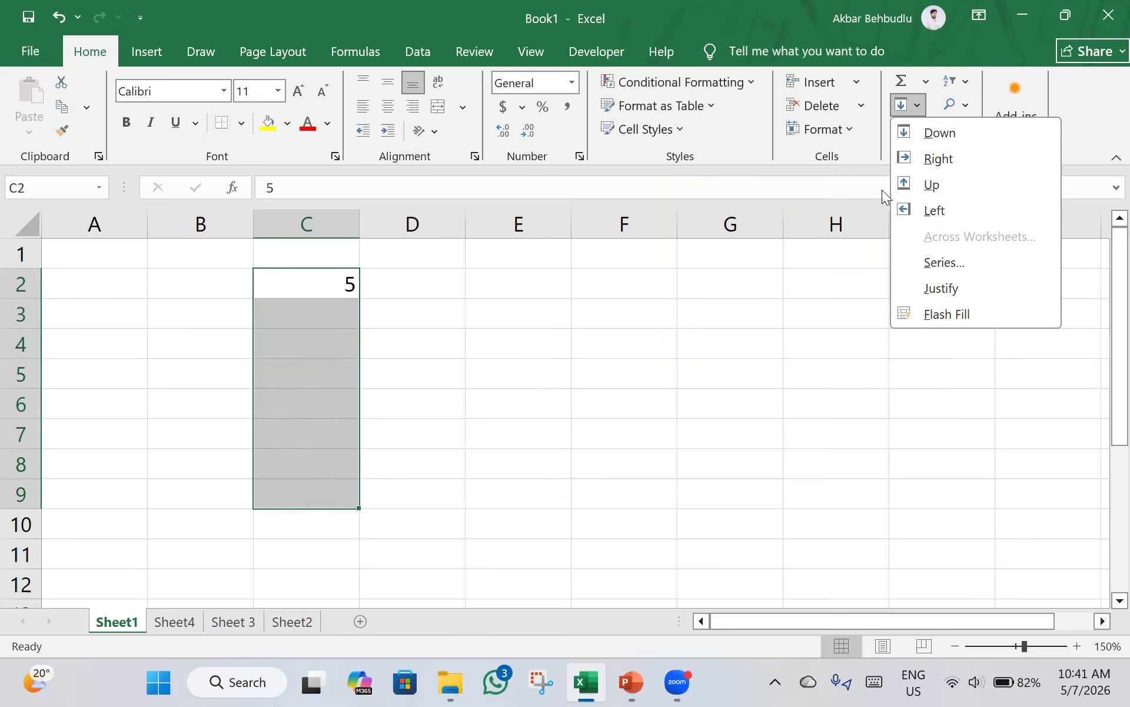
pyautogui.click(949, 261)
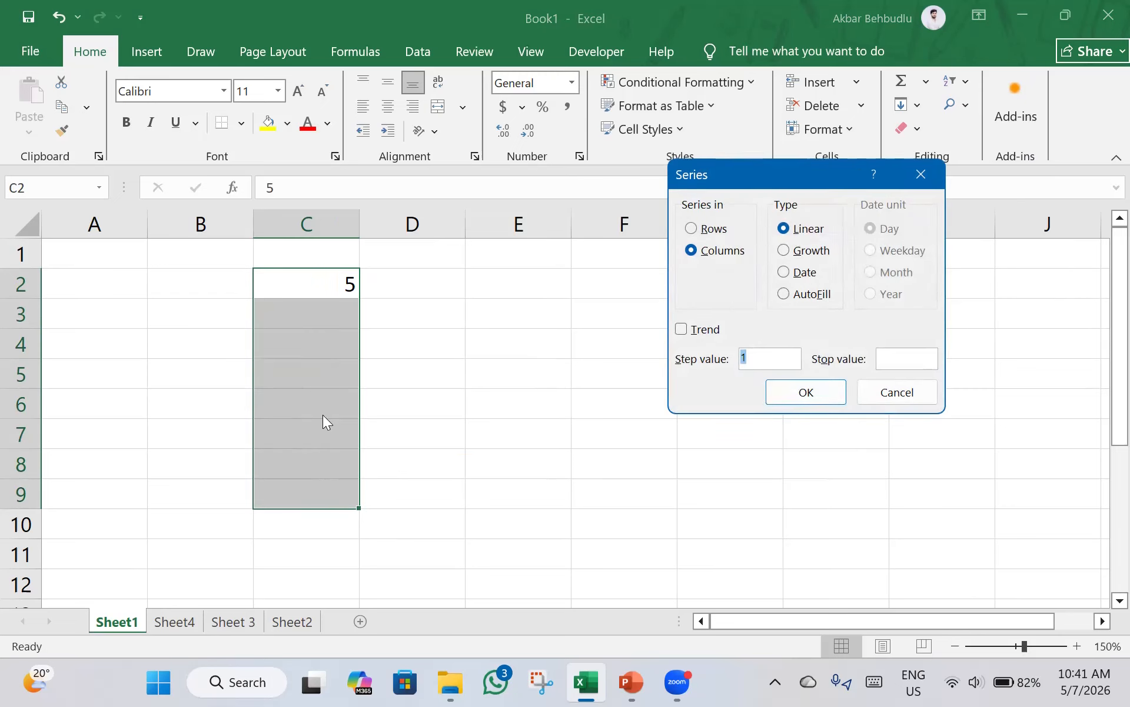
pyautogui.write('566')
pyautogui.press('BackSpace')
pyautogui.press('Return')
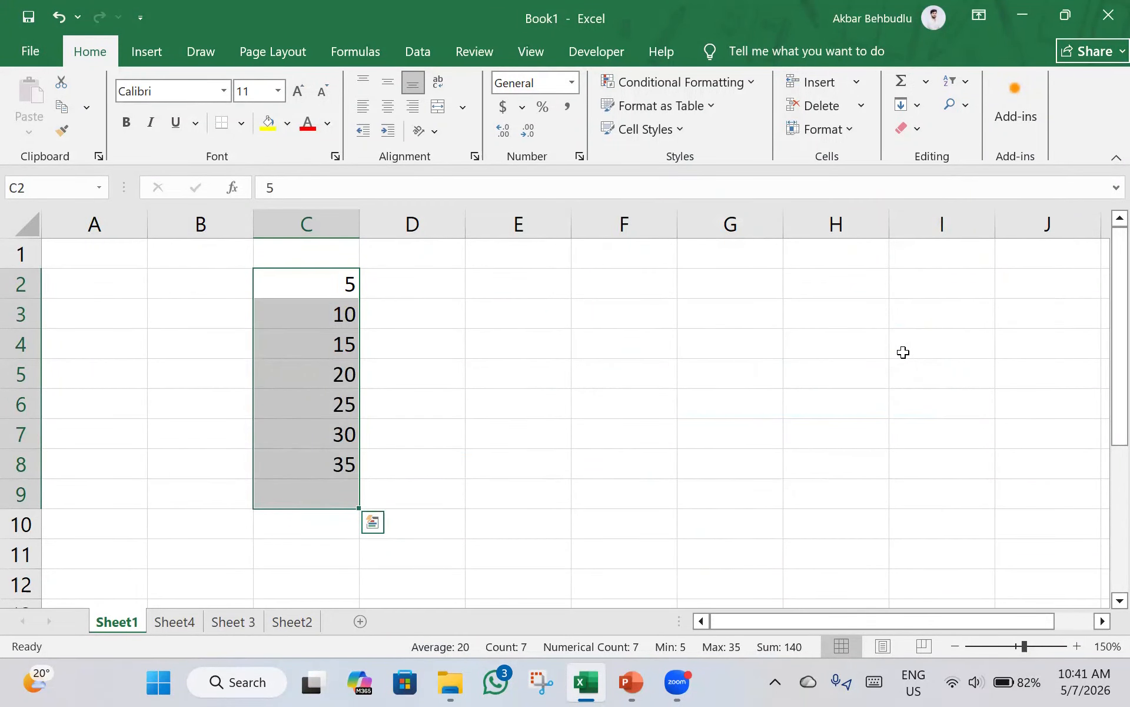
pyautogui.click(61, 13)
# - Fill column C with a Growth series of step 3 (5, 15, 45), then undo it
pyautogui.click(922, 104)
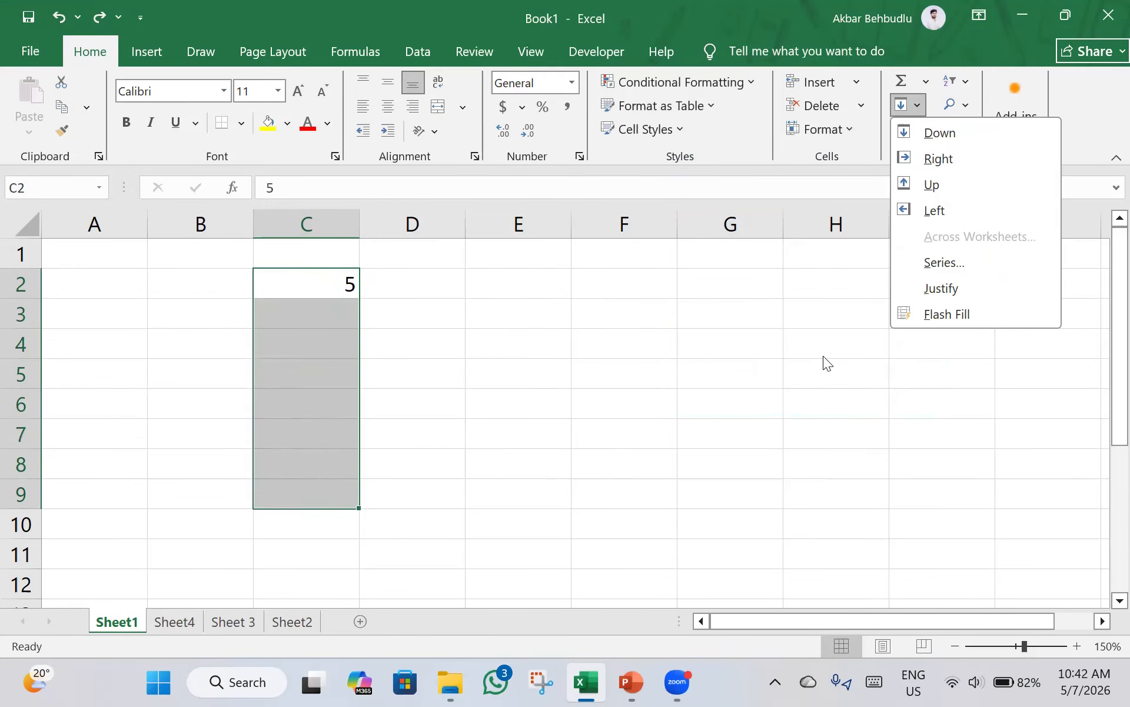
pyautogui.click(978, 259)
pyautogui.click(785, 251)
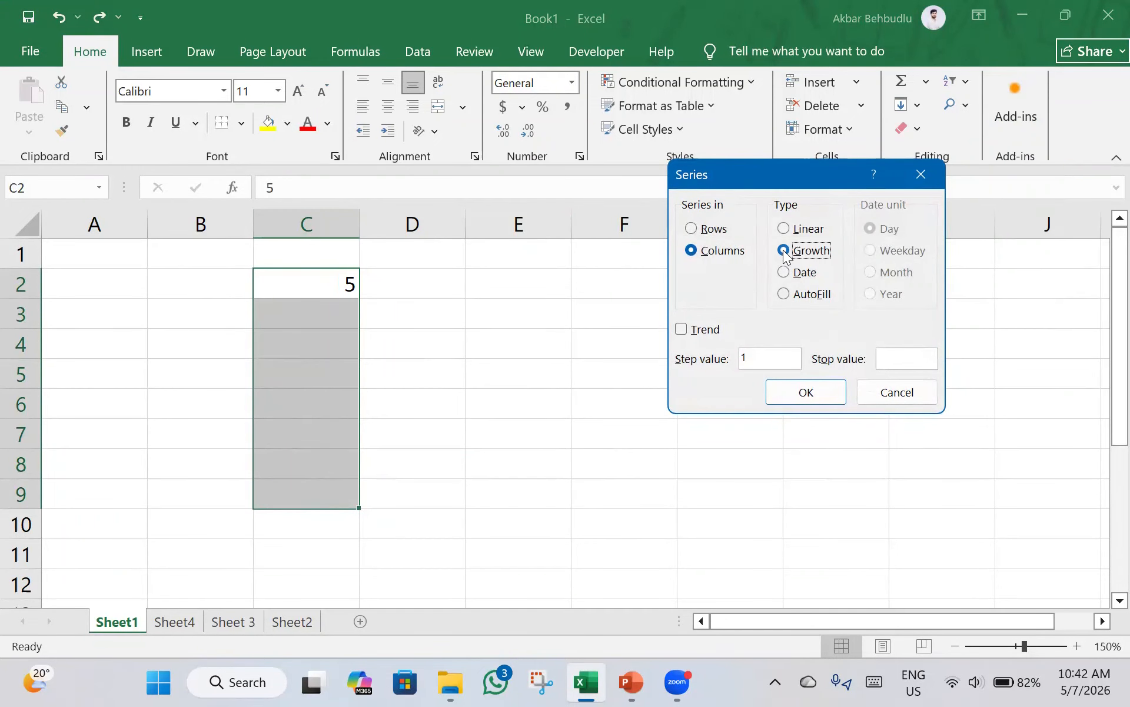
pyautogui.doubleClick(744, 359)
pyautogui.write('3')
pyautogui.click(806, 392)
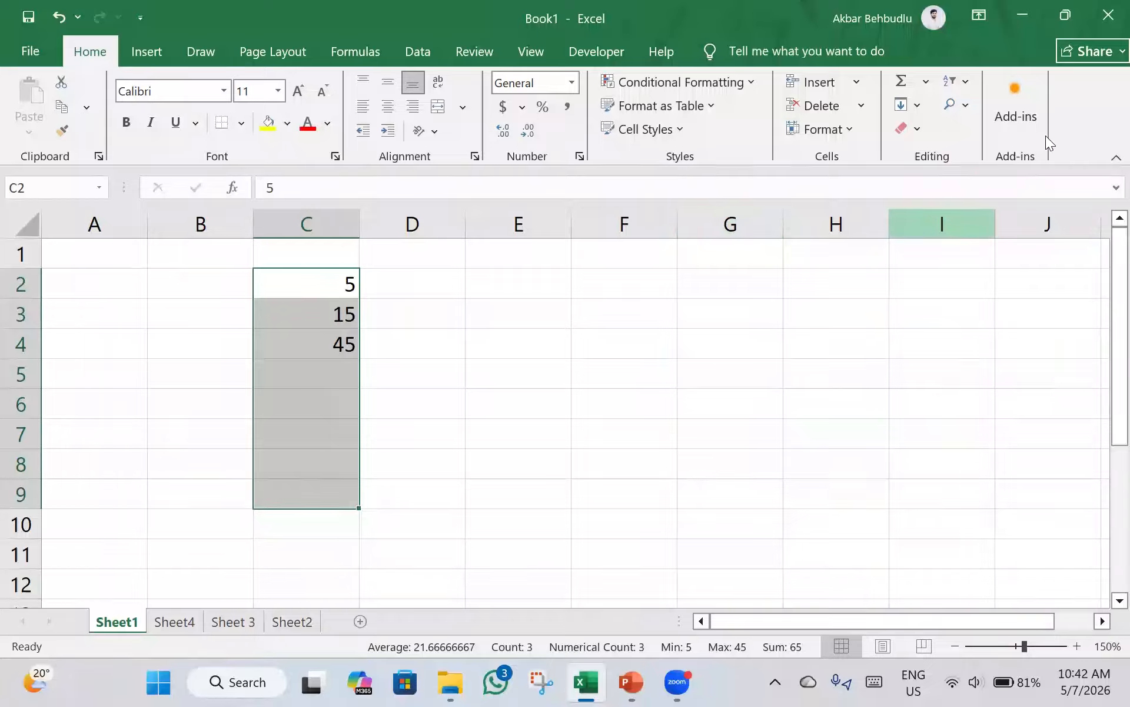
pyautogui.click(63, 16)
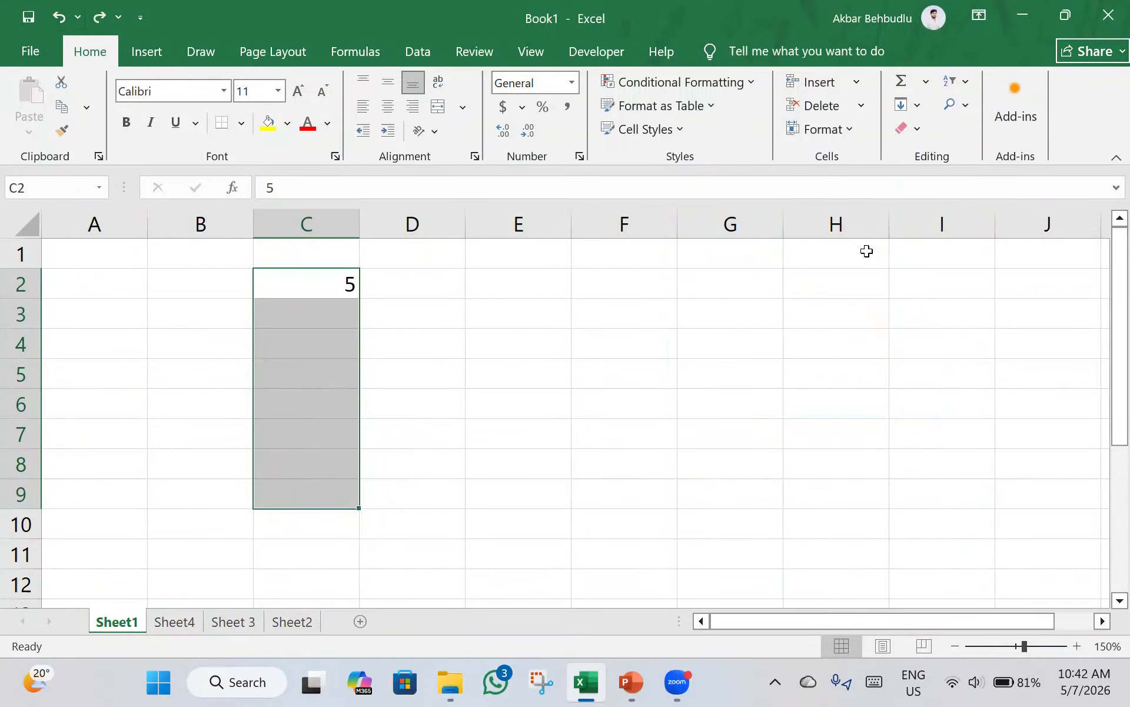
# - Enter 3 in cell D4
pyautogui.click(772, 315)
pyautogui.click(446, 355)
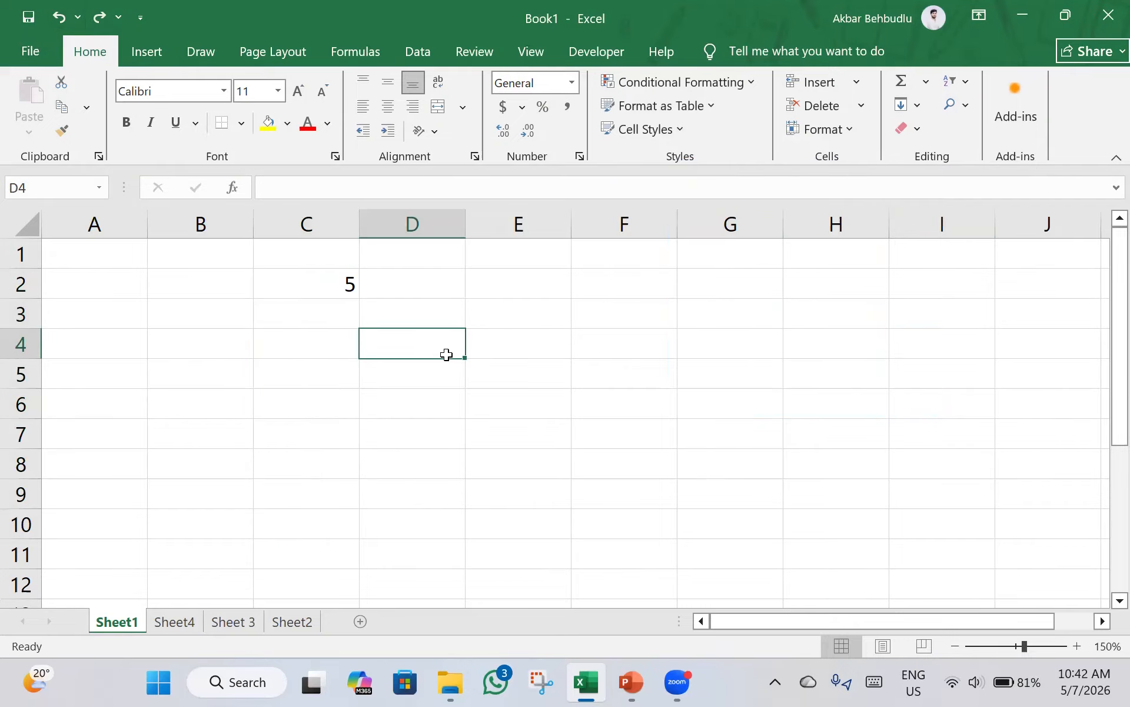
pyautogui.write('3')
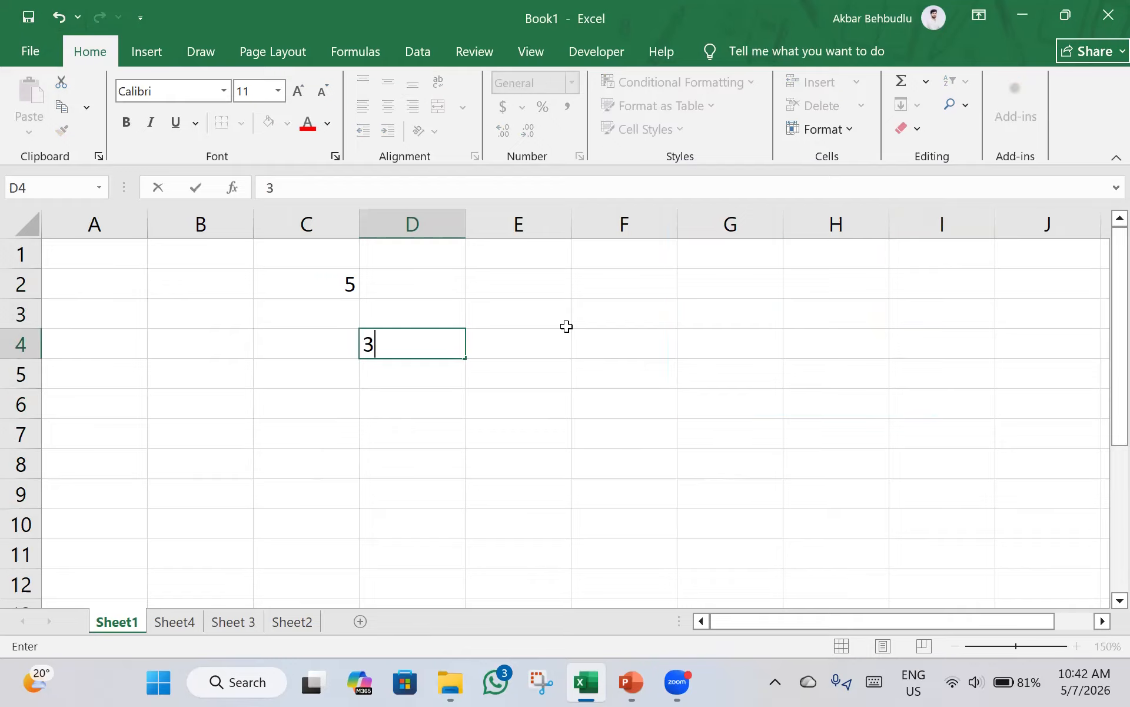
pyautogui.click(840, 409)
# - Fill row 4 from D4 with a step-5 linear series, giving 3, 8, 13, 18, 23
pyautogui.moveTo(454, 346); pyautogui.dragTo(998, 328)
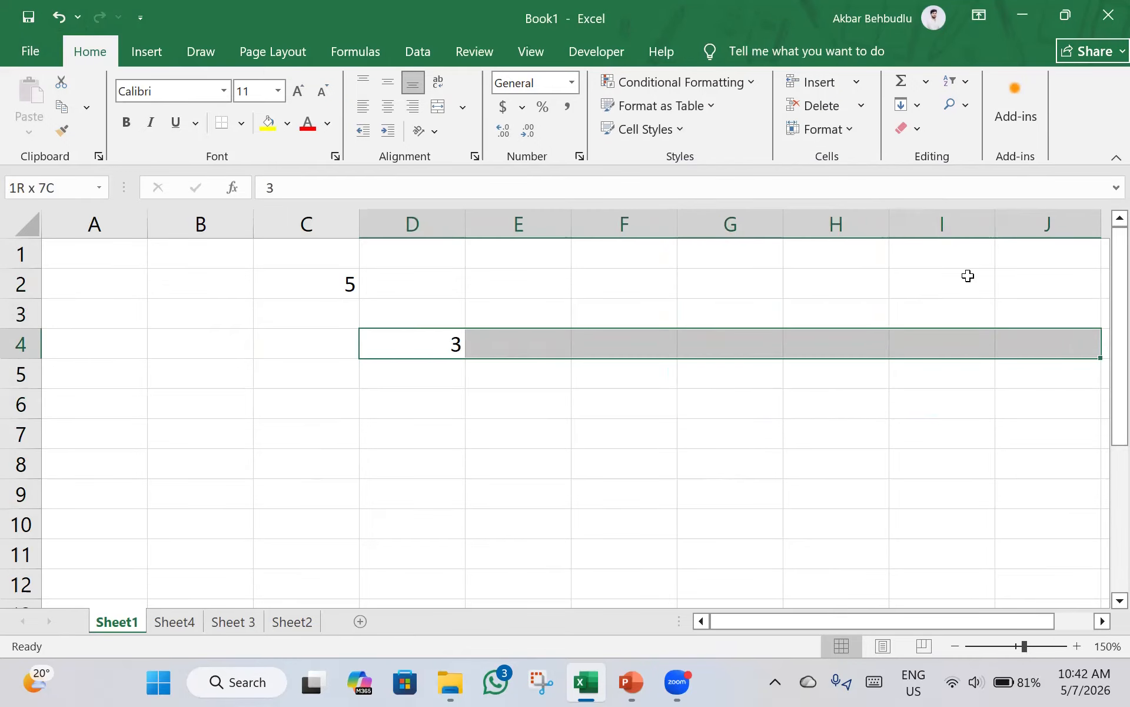
pyautogui.click(908, 105)
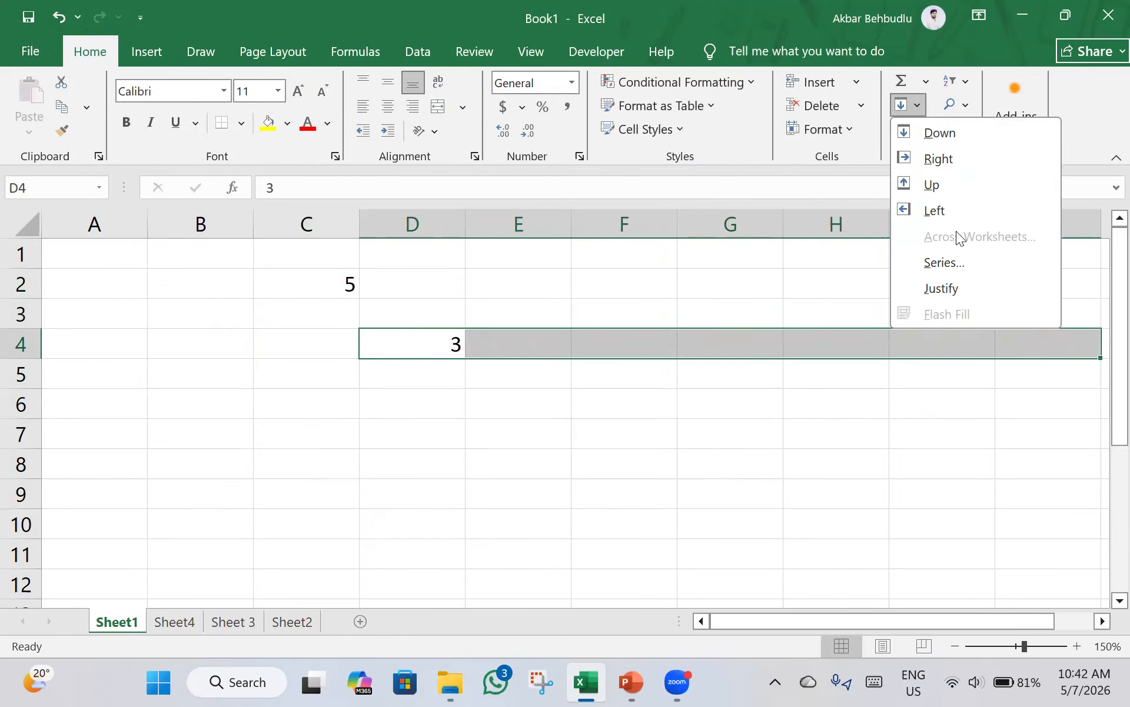
pyautogui.click(949, 264)
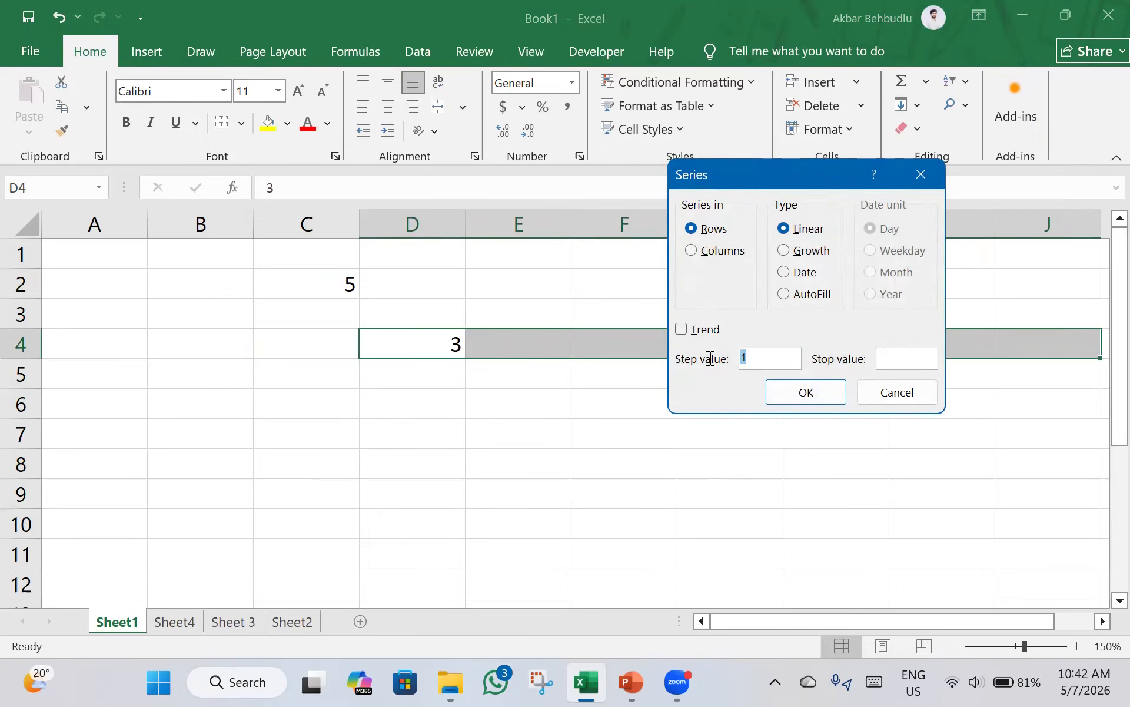
pyautogui.write('5')
pyautogui.click(923, 359)
pyautogui.write('15')
pyautogui.press('Return')
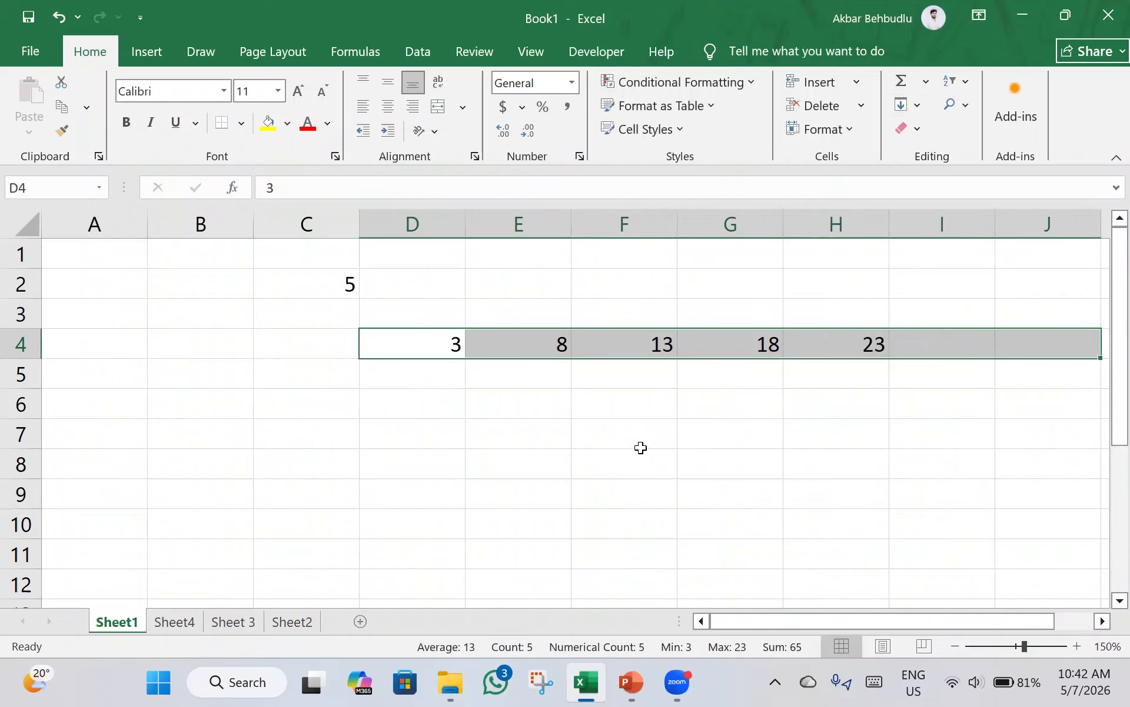
pyautogui.click(306, 477)
pyautogui.moveTo(219, 350); pyautogui.dragTo(255, 425)
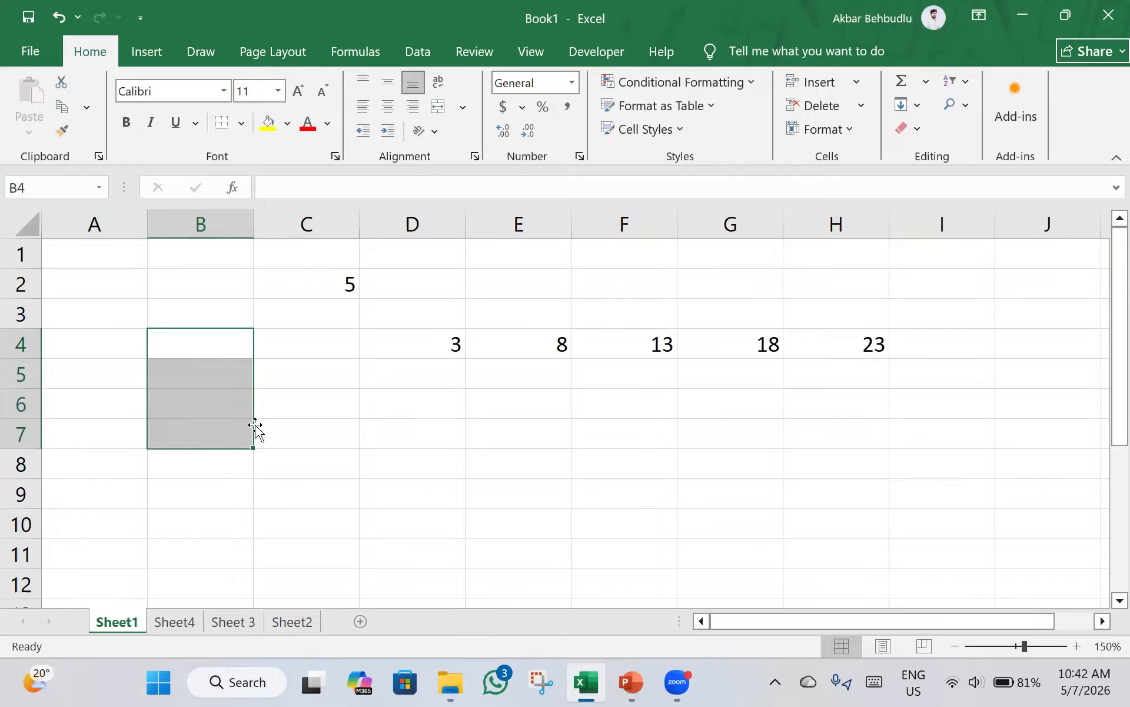
# - Delete the row 4 series values from D4:H4
pyautogui.click(373, 454)
pyautogui.moveTo(405, 352); pyautogui.dragTo(869, 329)
pyautogui.press('Delete')
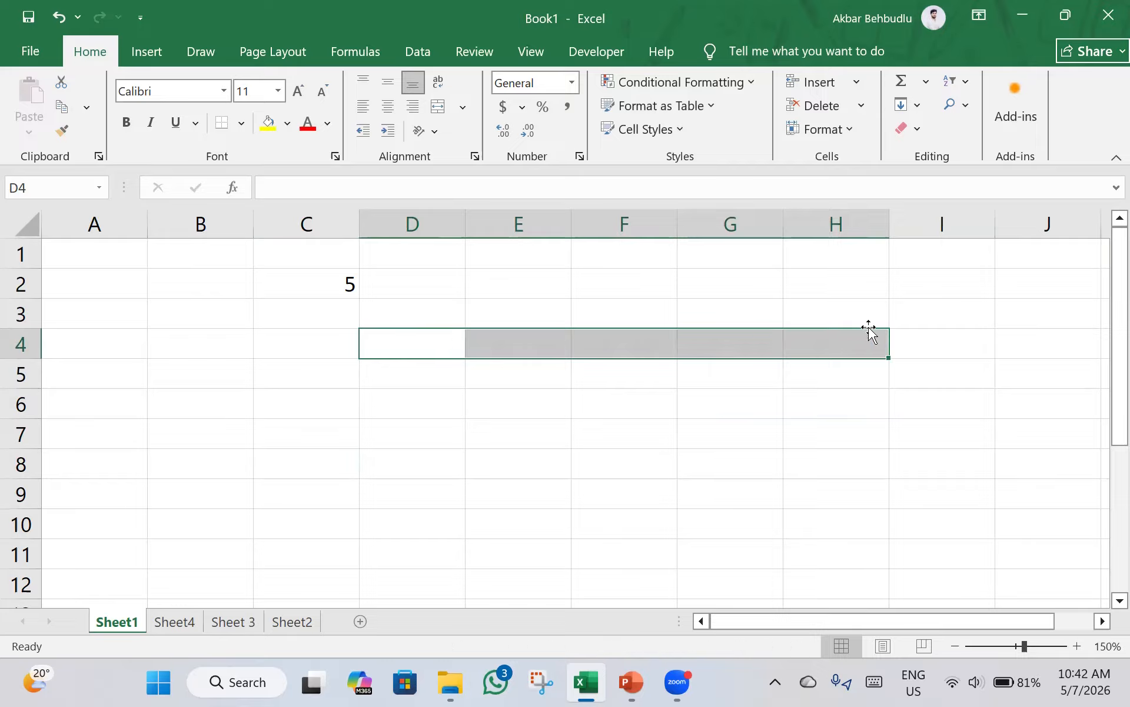
pyautogui.click(789, 453)
pyautogui.moveTo(351, 338); pyautogui.dragTo(863, 343)
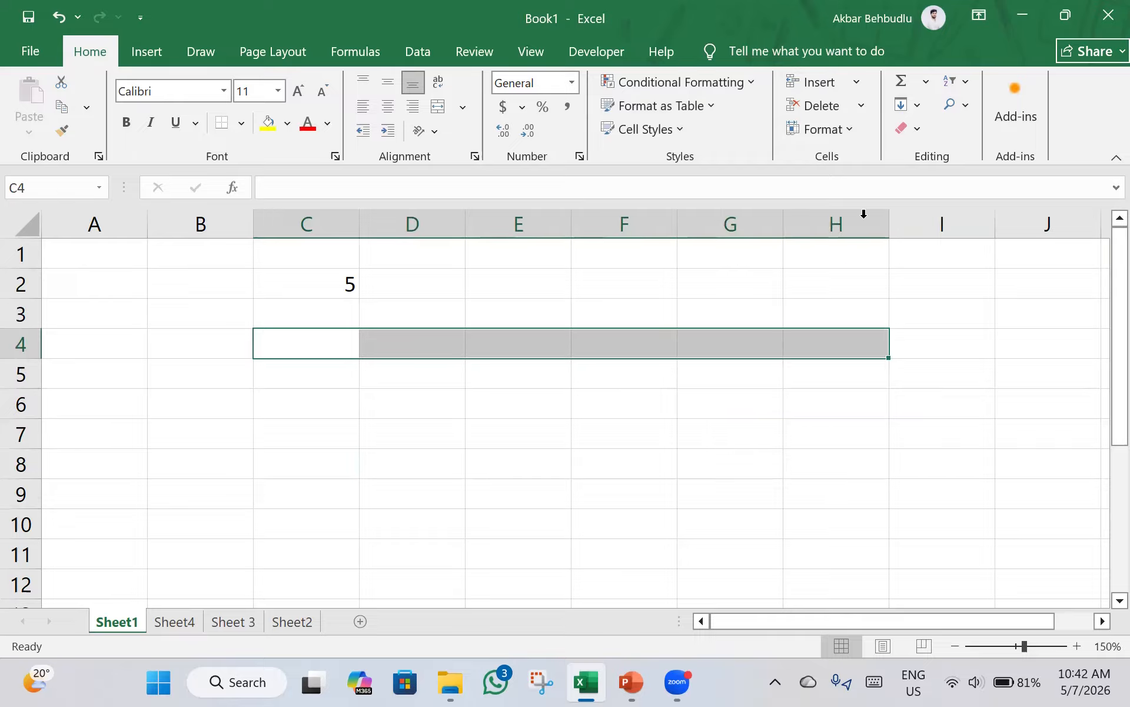
pyautogui.click(918, 104)
pyautogui.click(961, 281)
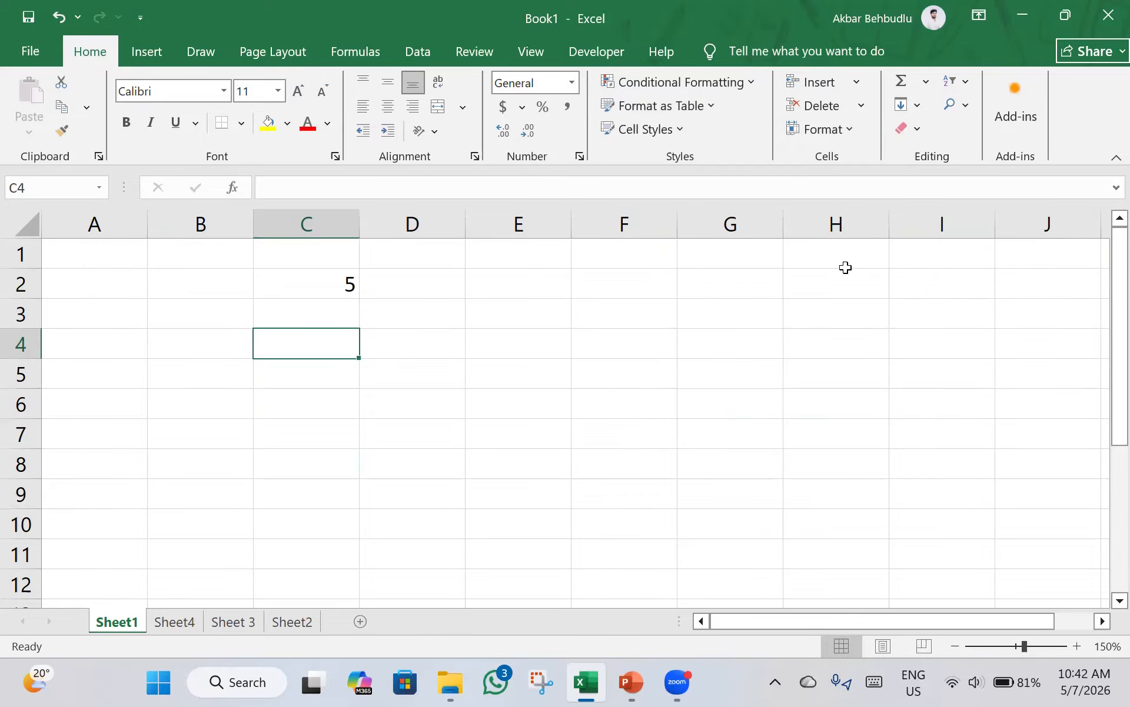
# - Preview the Growth type in the Series dialog for E3:I3 and close without filling
pyautogui.moveTo(500, 320); pyautogui.dragTo(942, 313)
pyautogui.click(914, 107)
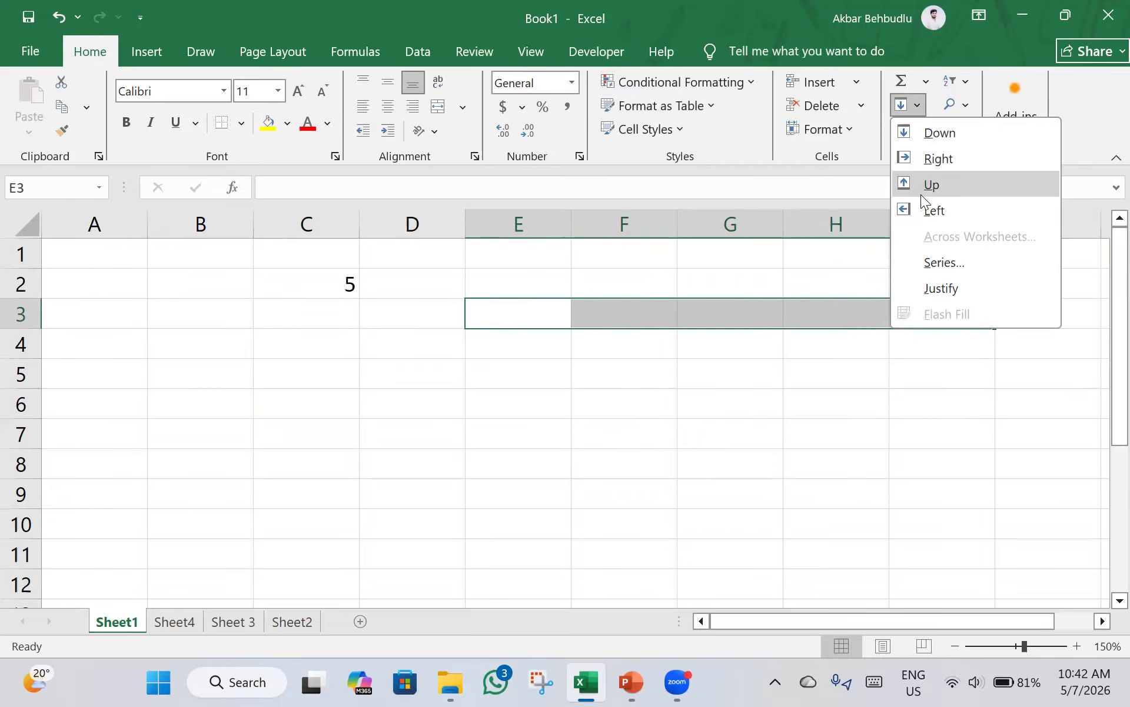
pyautogui.click(942, 262)
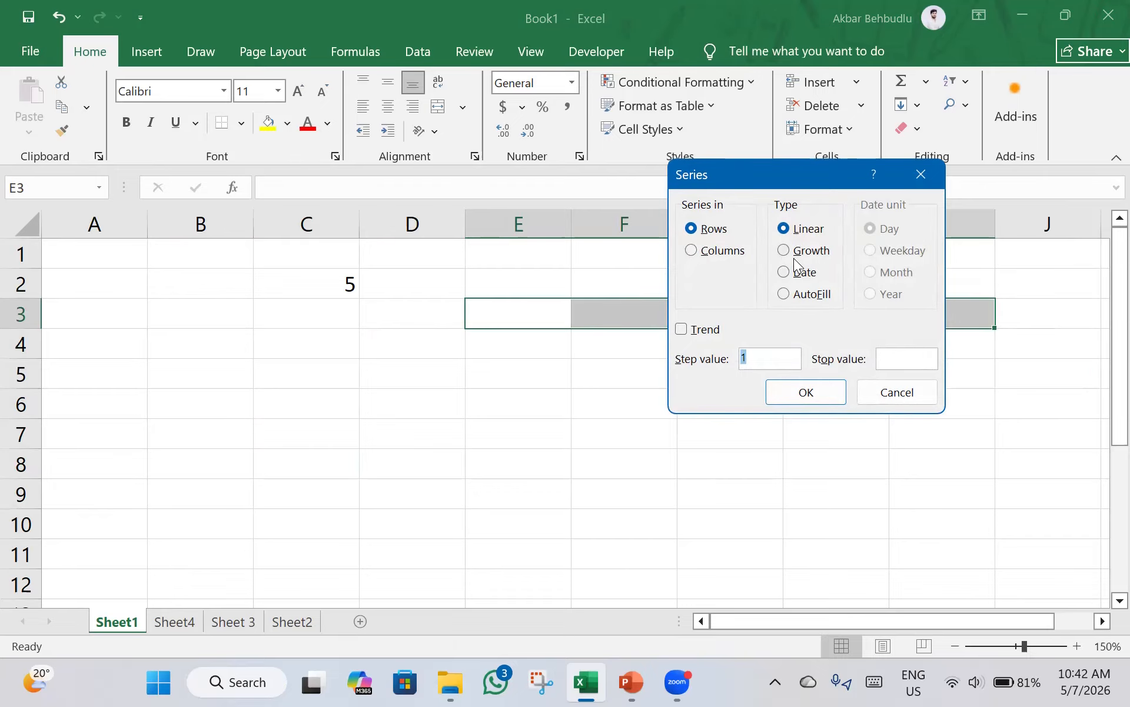
pyautogui.click(787, 252)
pyautogui.click(897, 392)
# - Fill C2:I2 with a step-5 linear series ending at 35, then undo it
pyautogui.click(730, 403)
pyautogui.moveTo(331, 292); pyautogui.dragTo(907, 282)
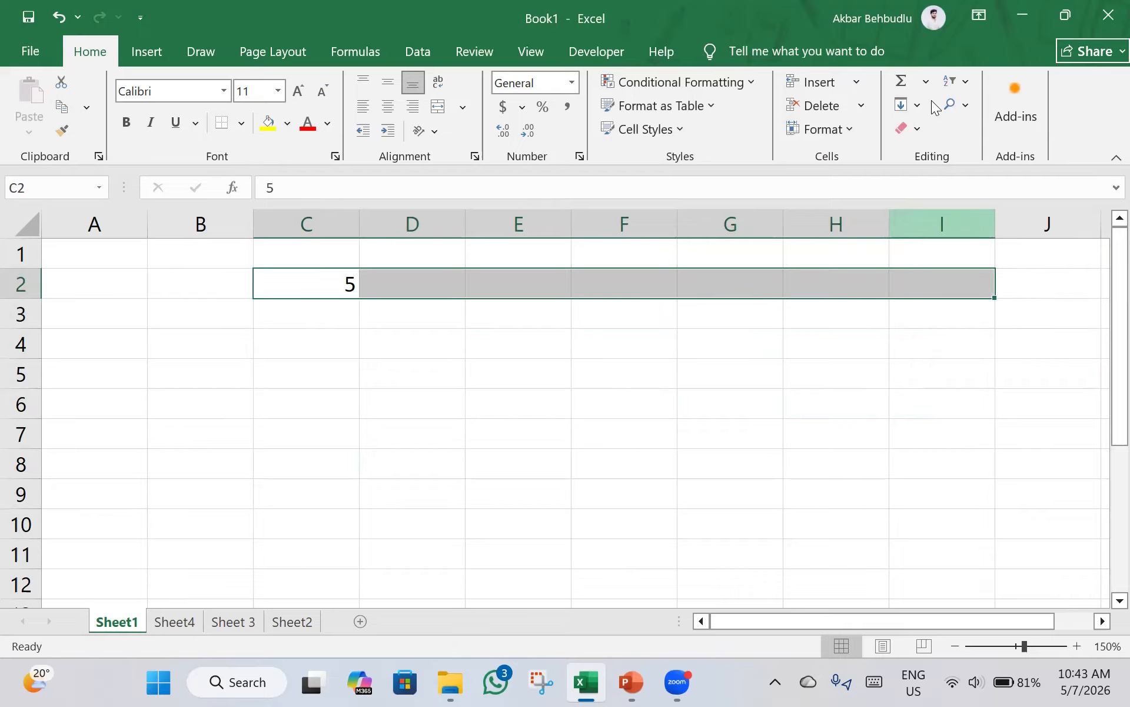
pyautogui.click(916, 106)
pyautogui.click(919, 259)
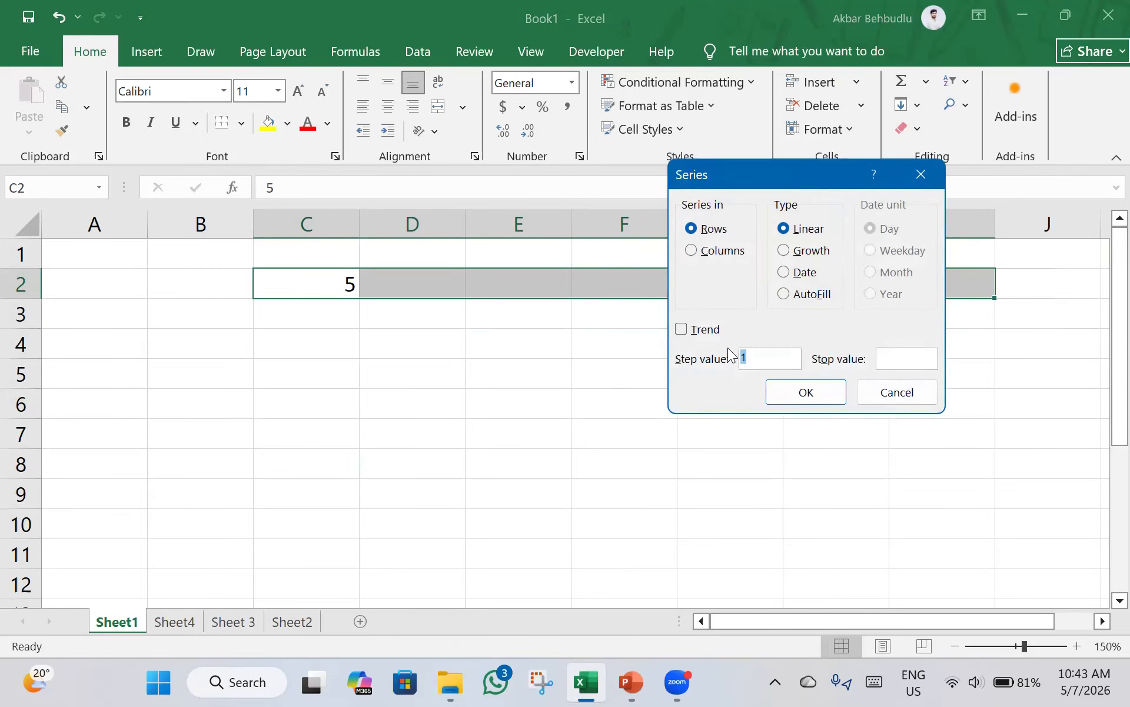
pyautogui.write('5')
pyautogui.press('Return')
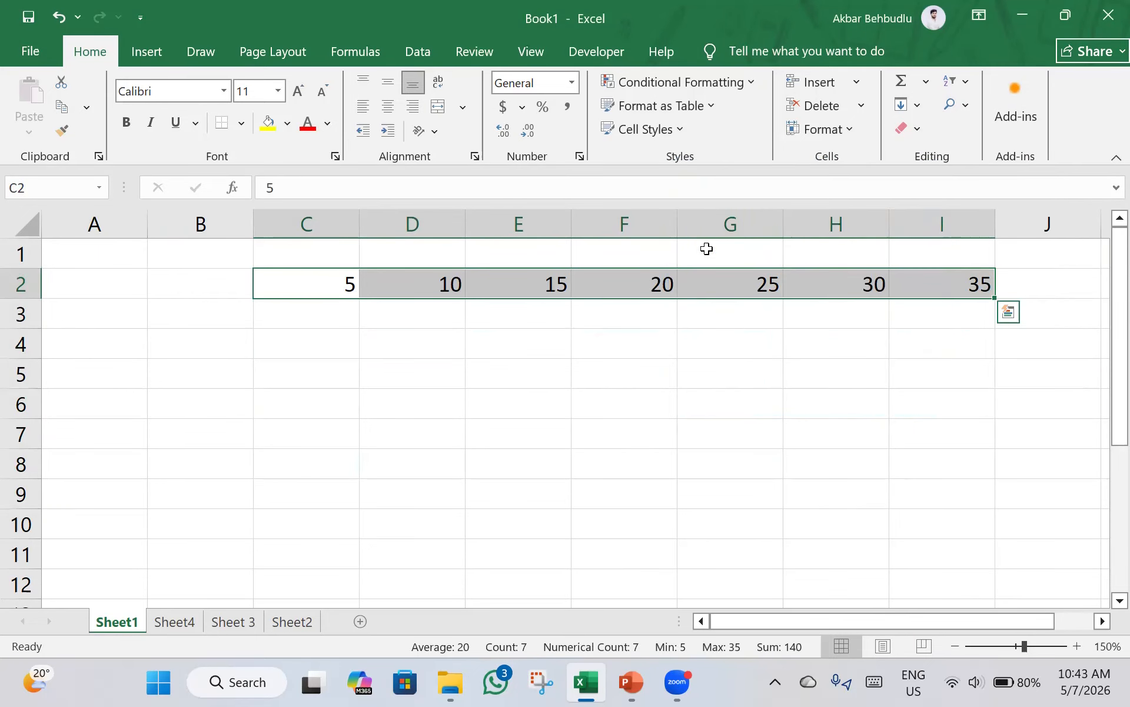
pyautogui.click(949, 292)
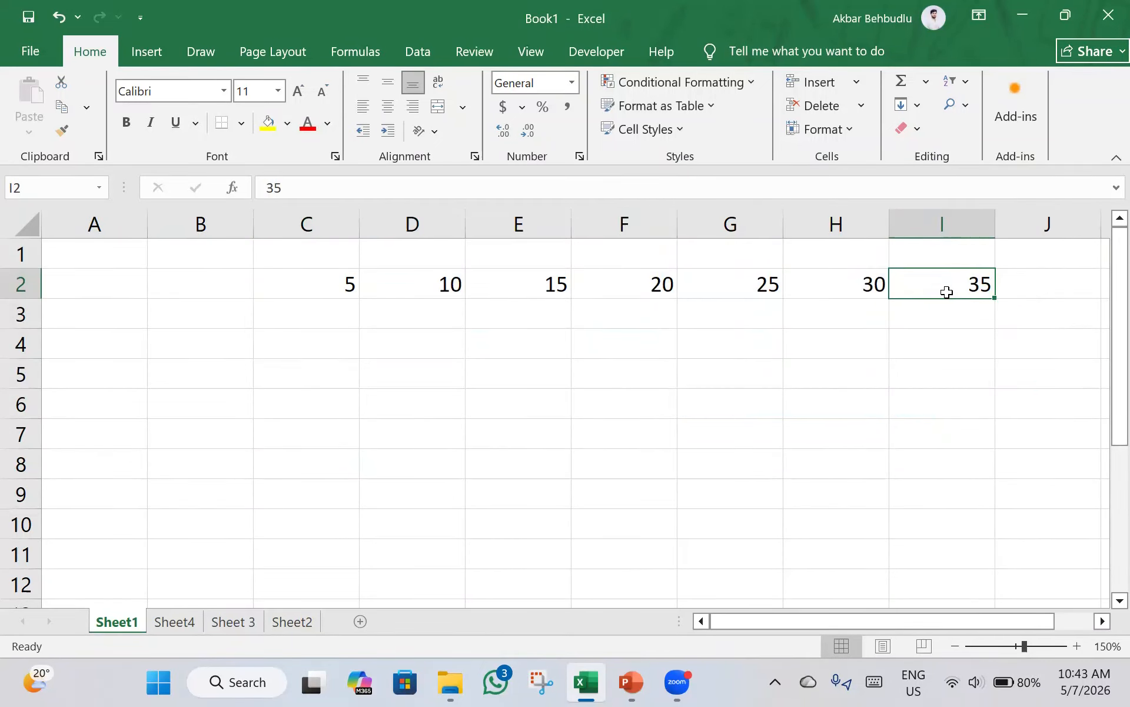
pyautogui.click(54, 17)
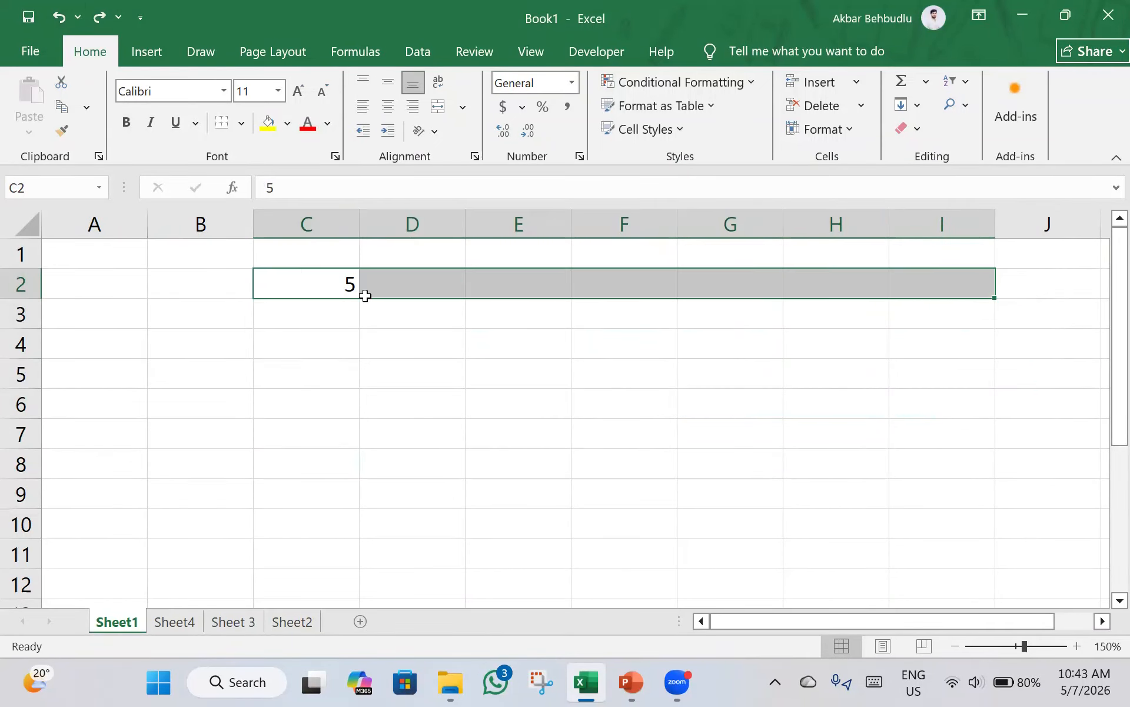
# - Try Fill > Justify on the numbers and dismiss the cannot-justify warning
pyautogui.click(913, 104)
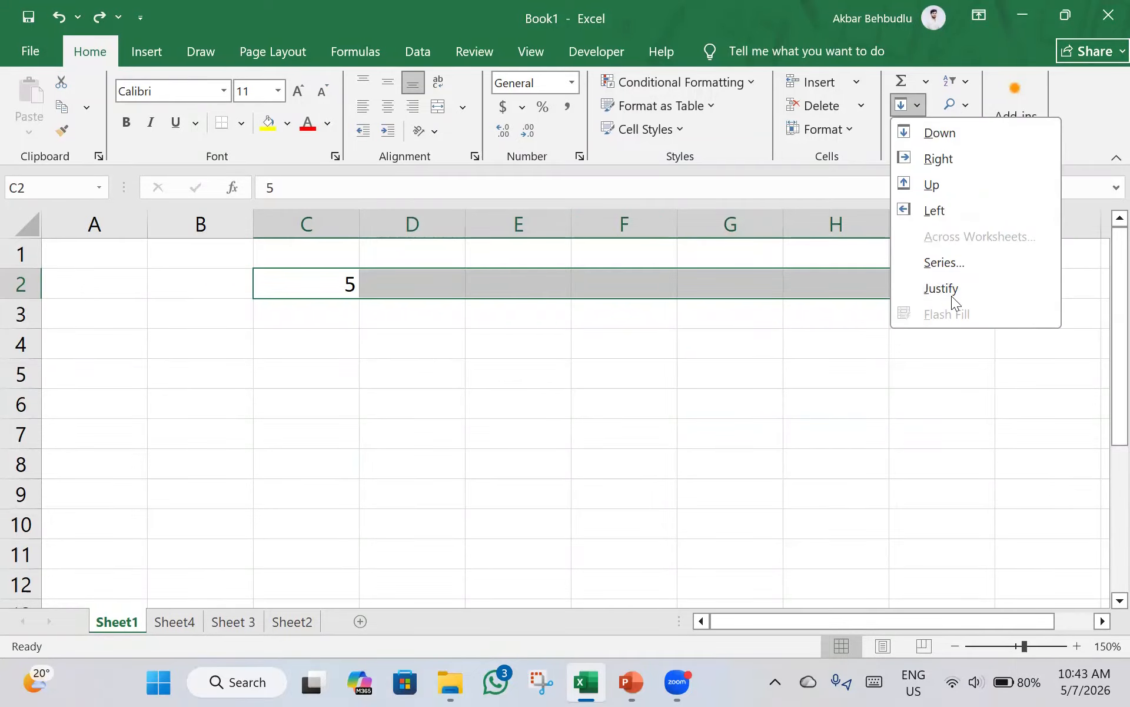
pyautogui.click(954, 289)
pyautogui.click(736, 251)
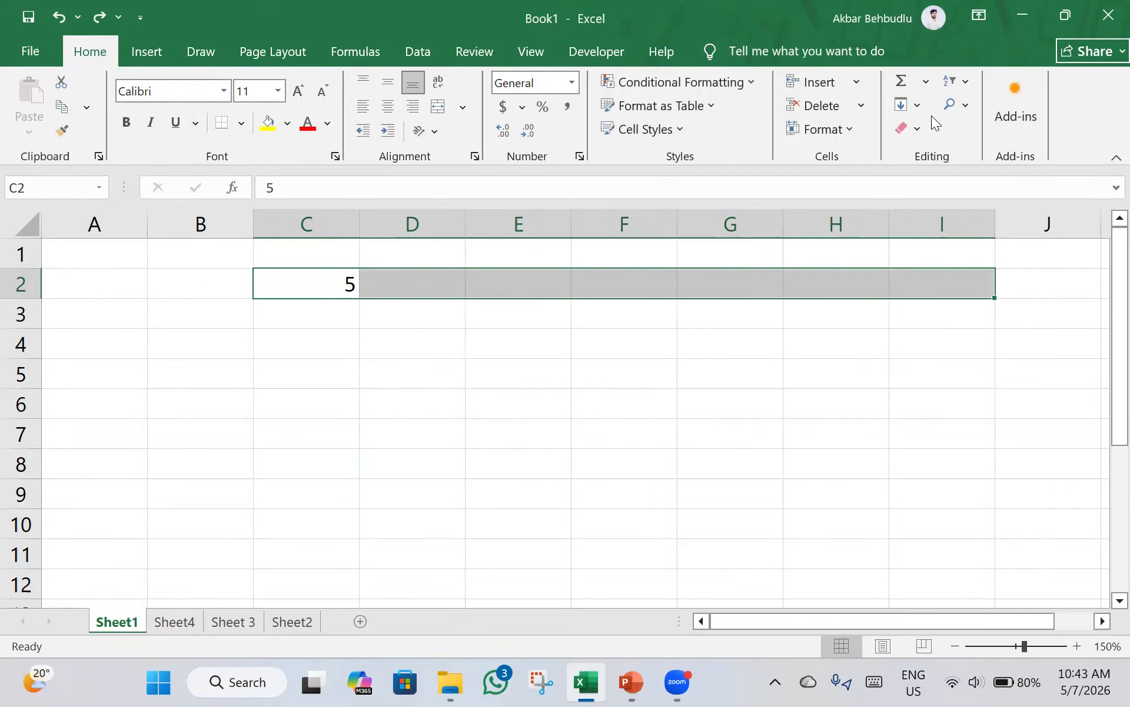
# - Fill row 2 with a Growth series of step 5, giving 5, 25, 125
pyautogui.click(917, 105)
pyautogui.click(920, 261)
pyautogui.click(808, 250)
pyautogui.click(777, 359)
pyautogui.press('BackSpace')
pyautogui.write('5')
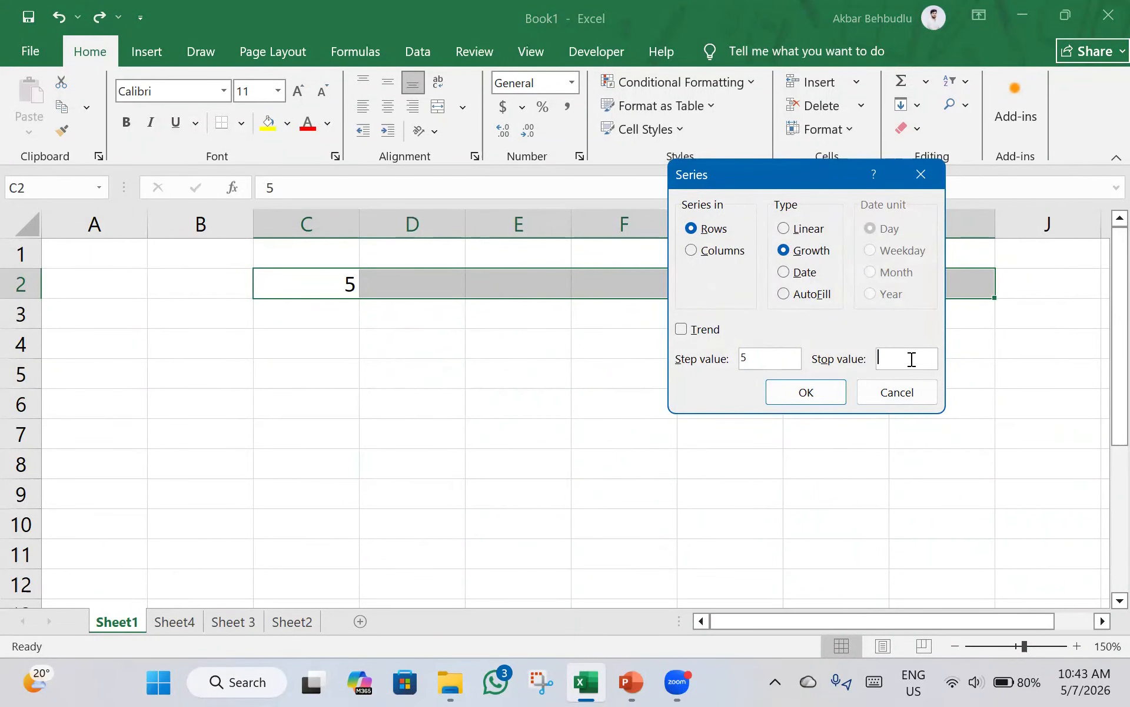
pyautogui.write('200')
pyautogui.press('Return')
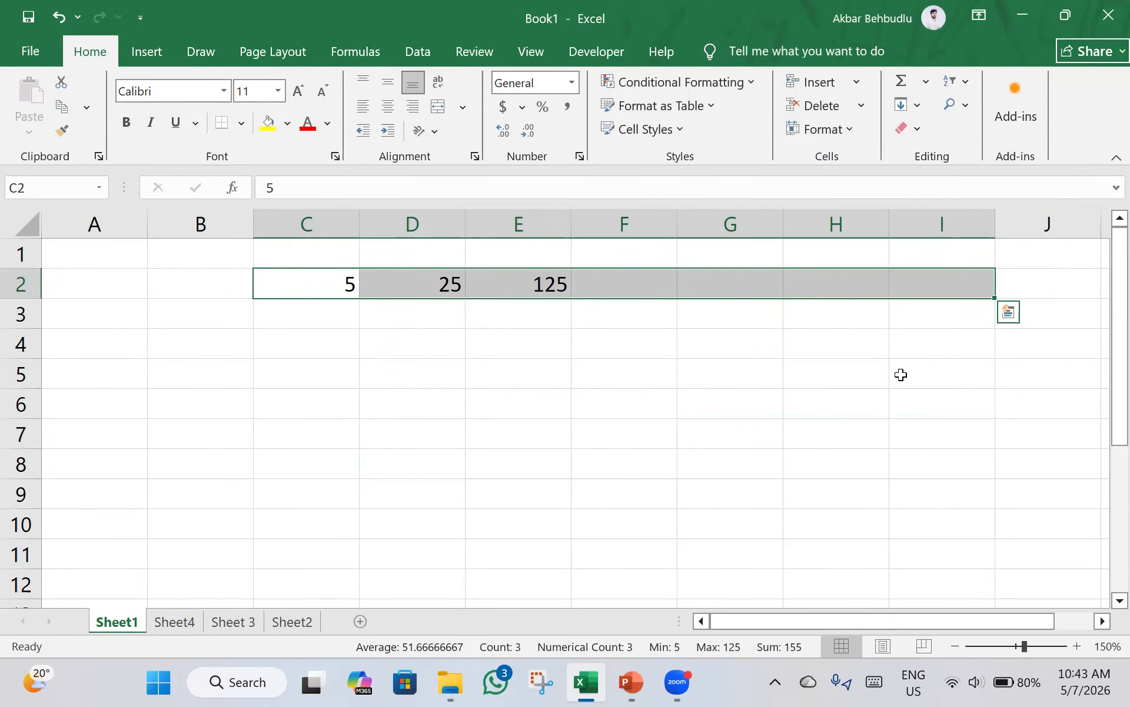
# - Delete the growth values 5, 25 and 125 from C2:E2
pyautogui.click(412, 330)
pyautogui.moveTo(307, 284); pyautogui.dragTo(568, 273)
pyautogui.press('Delete')
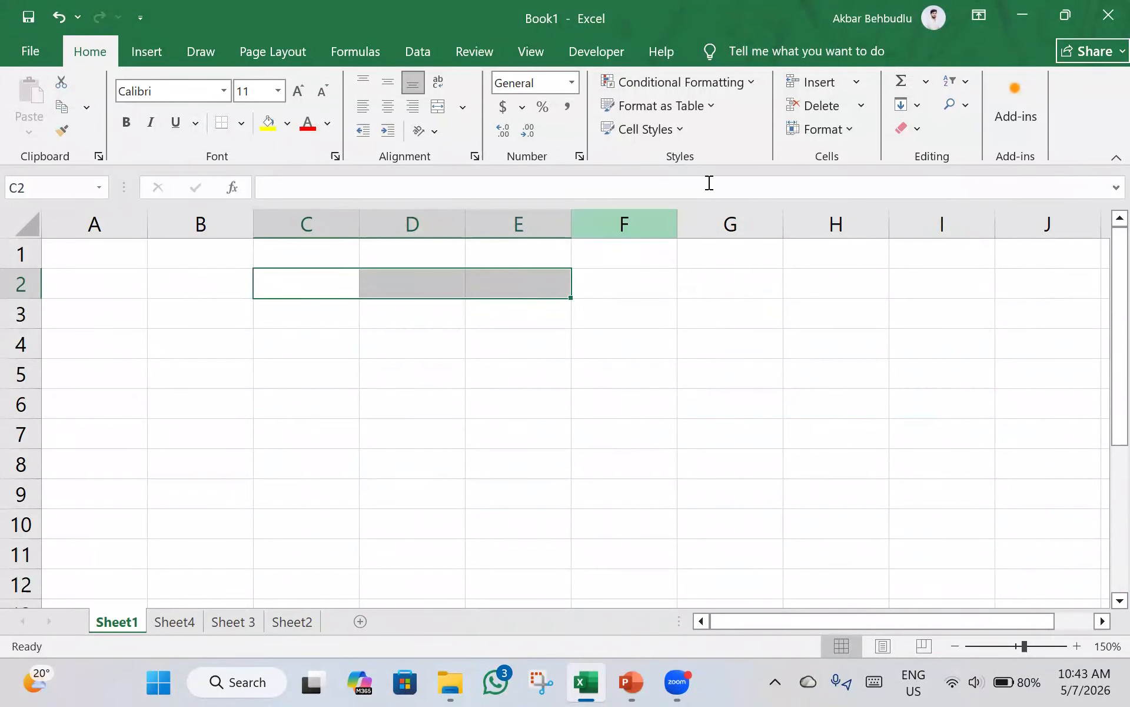
pyautogui.click(917, 105)
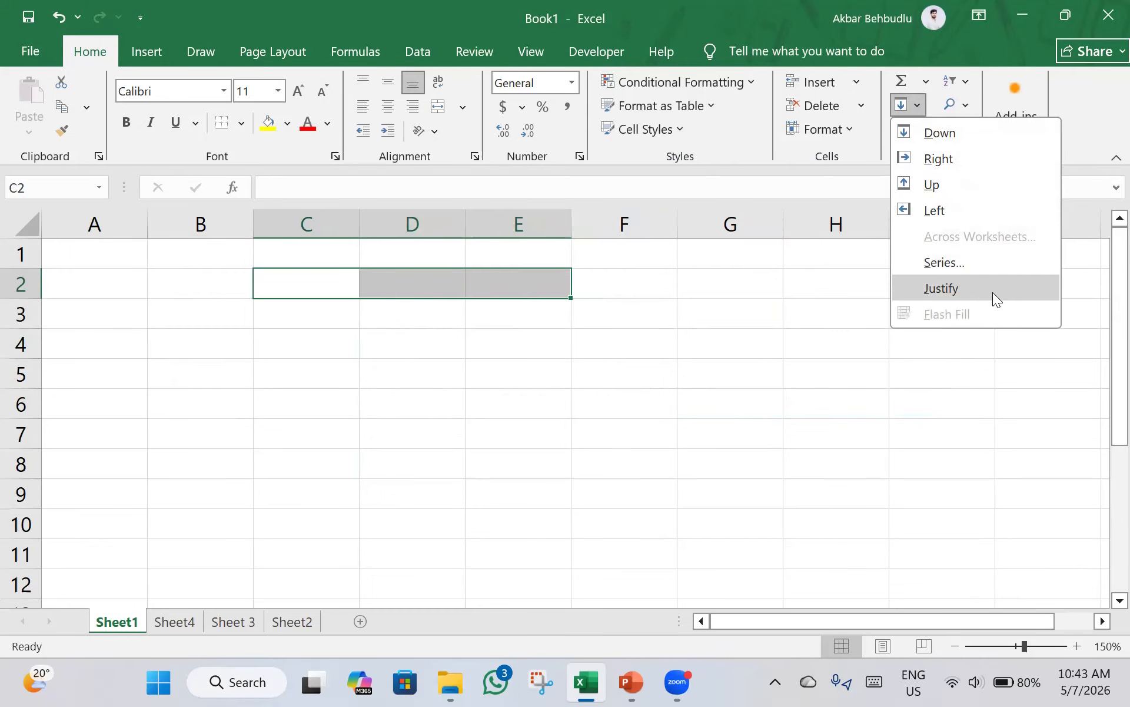
# - Open the Izah document in Word and copy its first paragraph
pyautogui.click(1009, 290)
pyautogui.press('super+d')
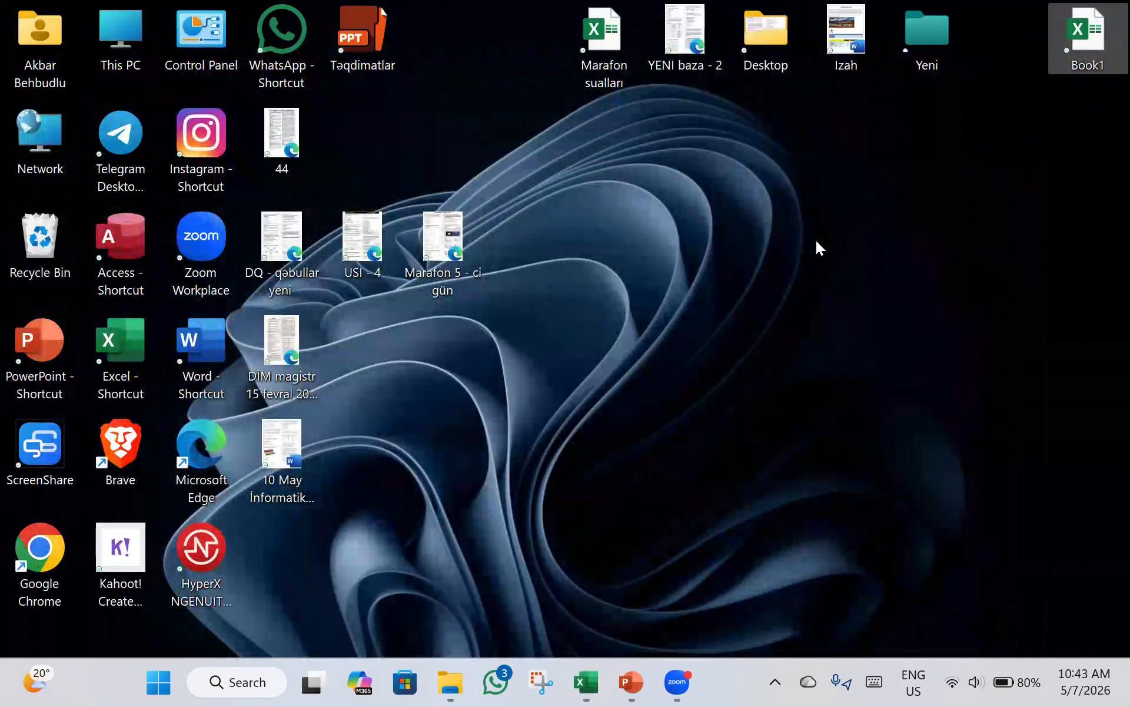
pyautogui.doubleClick(835, 43)
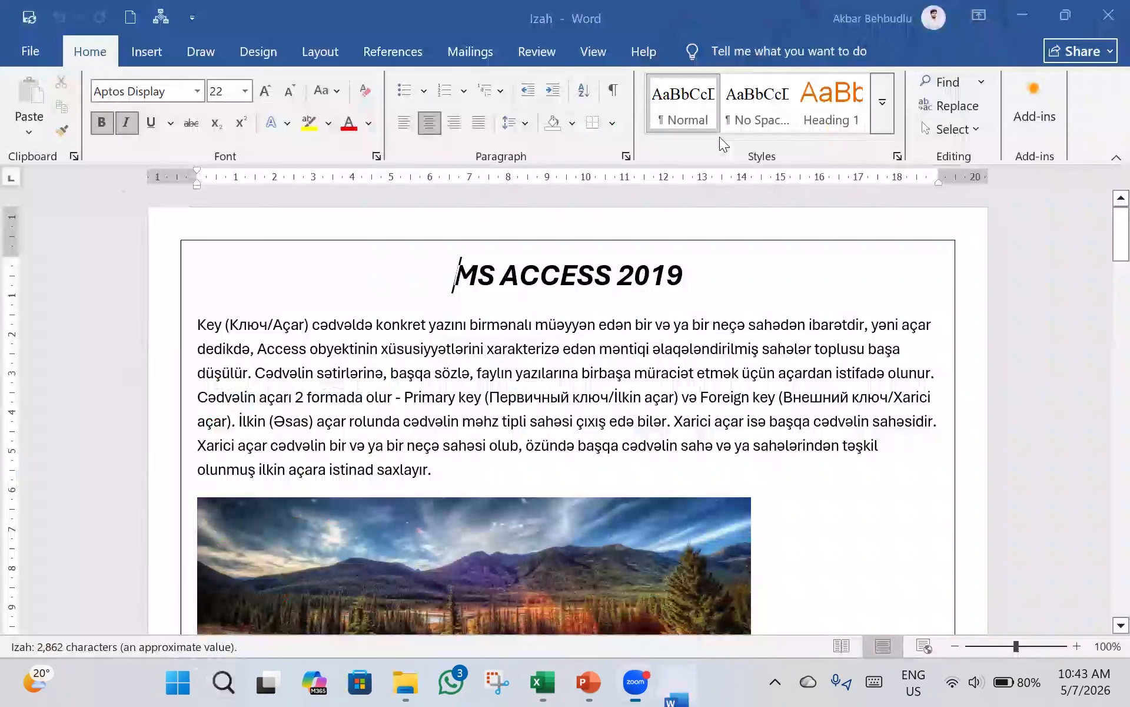
pyautogui.moveTo(199, 323); pyautogui.dragTo(474, 465)
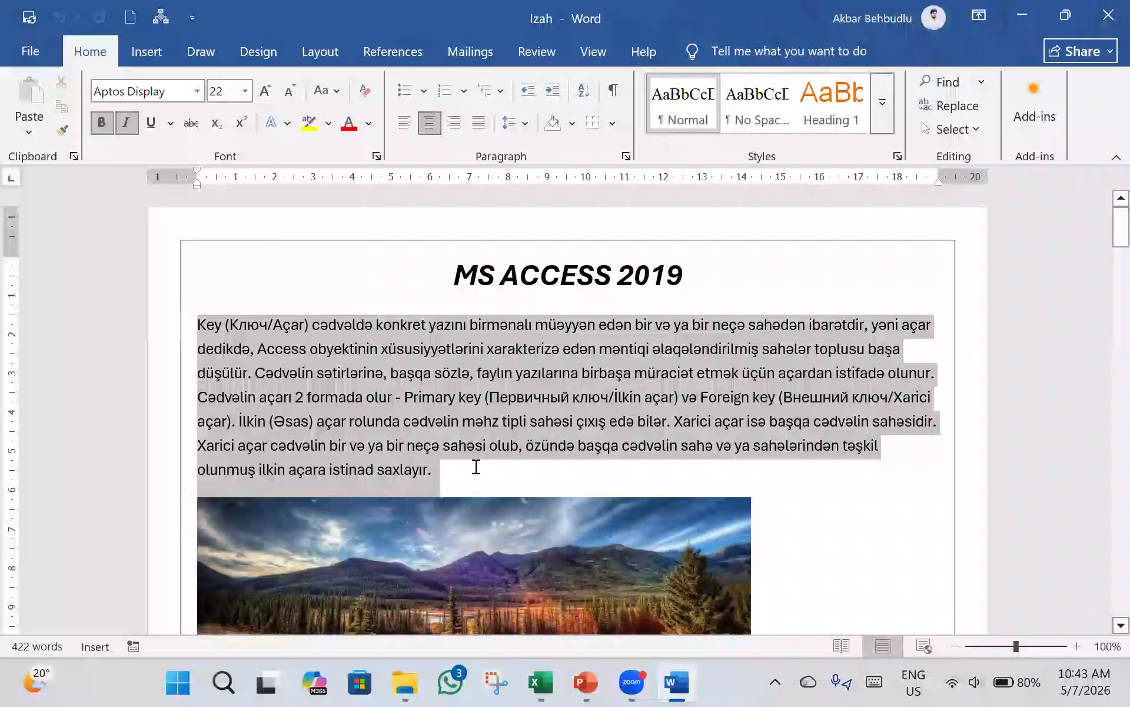
pyautogui.hotkey('ctrl', 'c')
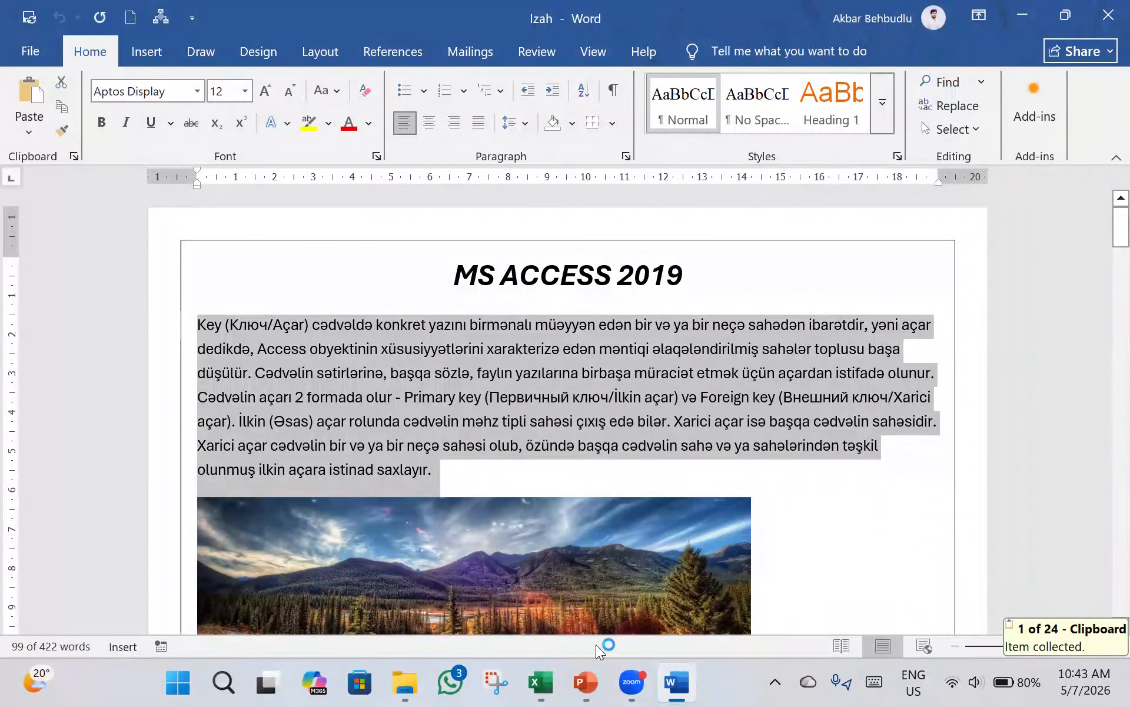
# - Paste the copied Key paragraph into cell A1 of the Excel workbook
pyautogui.click(548, 683)
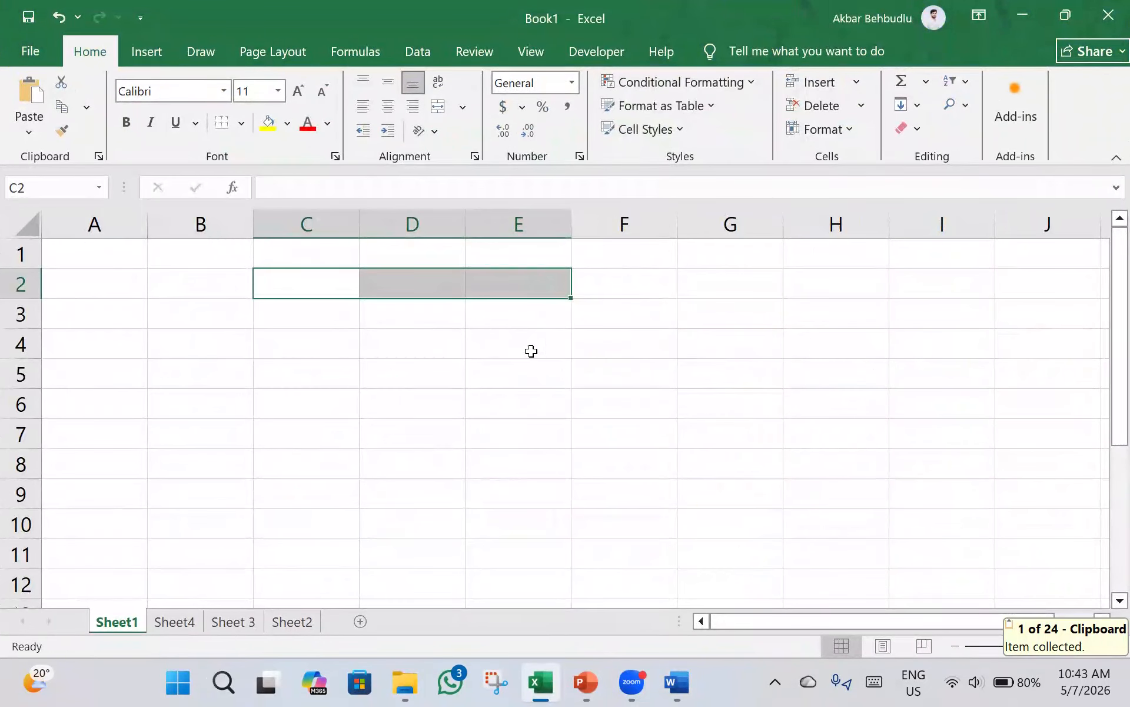
pyautogui.click(93, 243)
pyautogui.hotkey('ctrl', 'v')
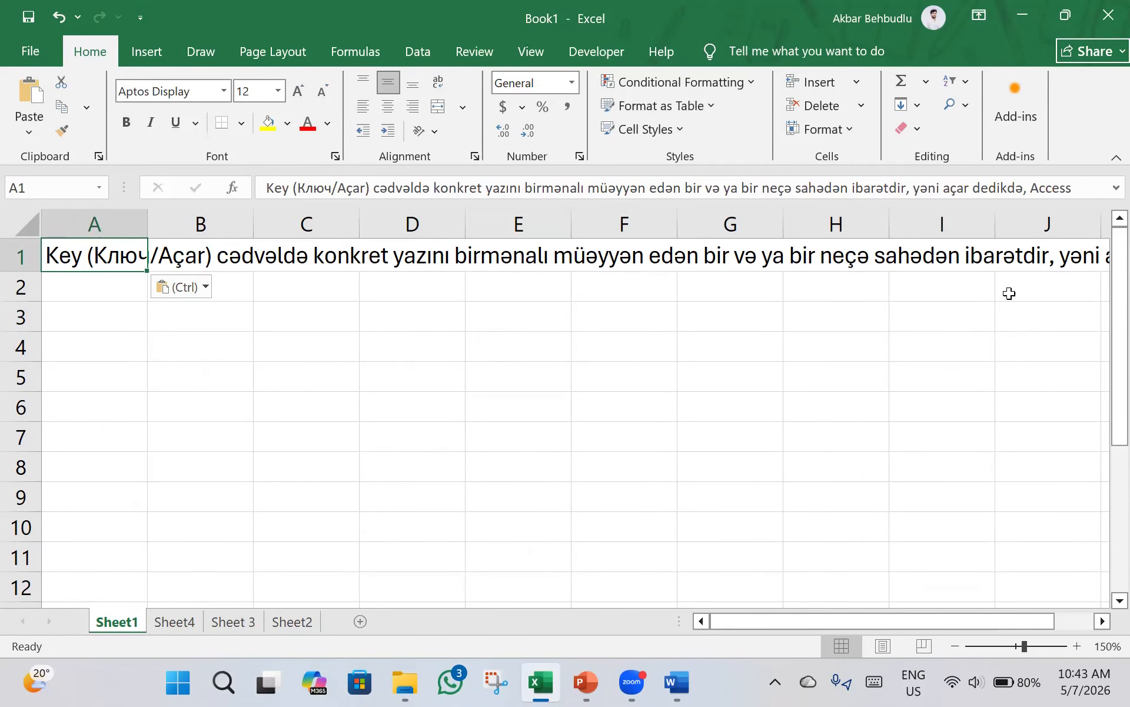
# - Justify the pasted paragraph over rows 1–6 using Fill > Justify on A1:D6
pyautogui.moveTo(811, 621); pyautogui.dragTo(671, 589)
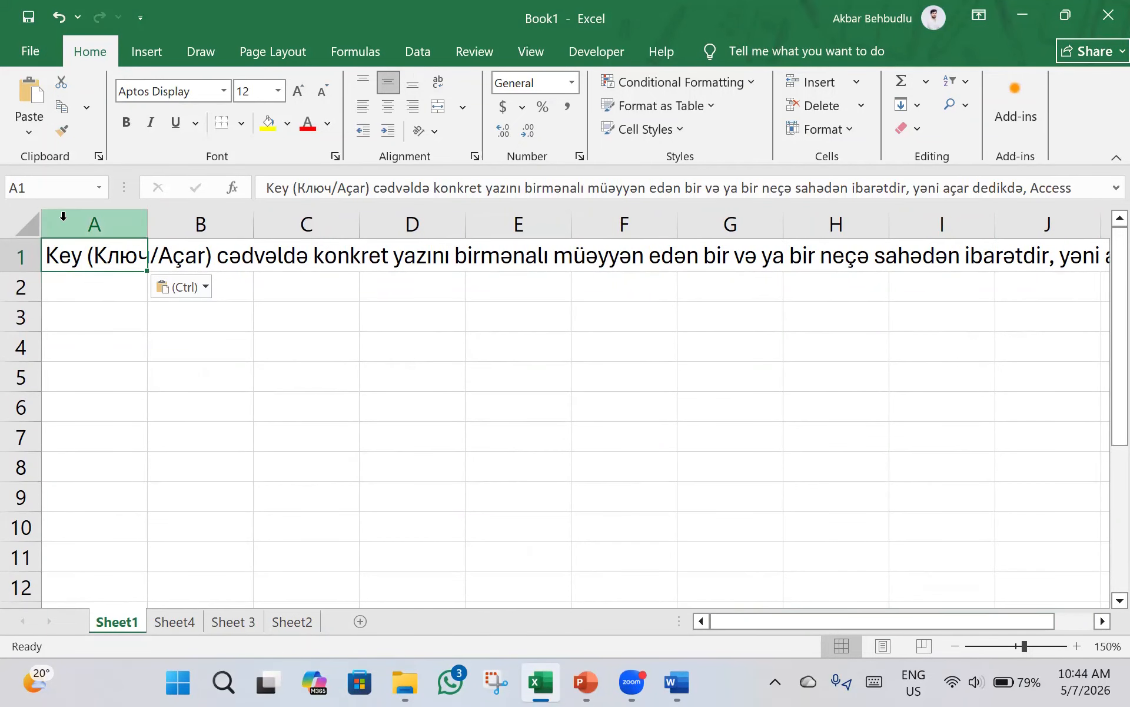
pyautogui.click(158, 339)
pyautogui.moveTo(131, 270); pyautogui.dragTo(458, 415)
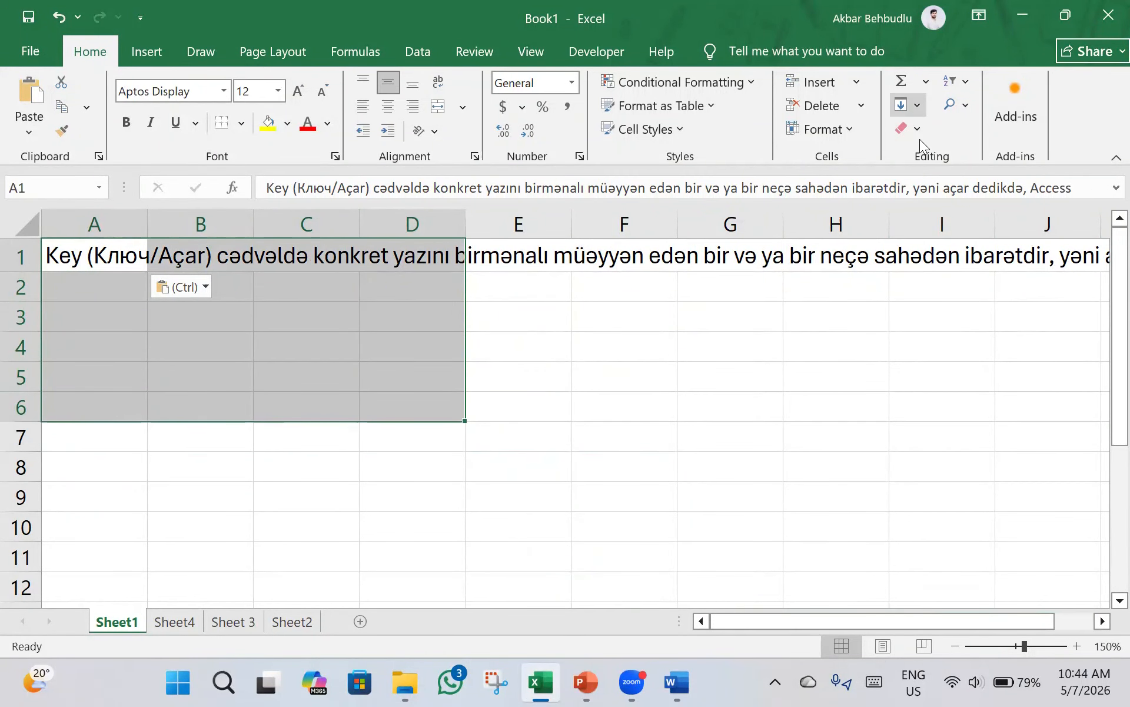
pyautogui.click(97, 248)
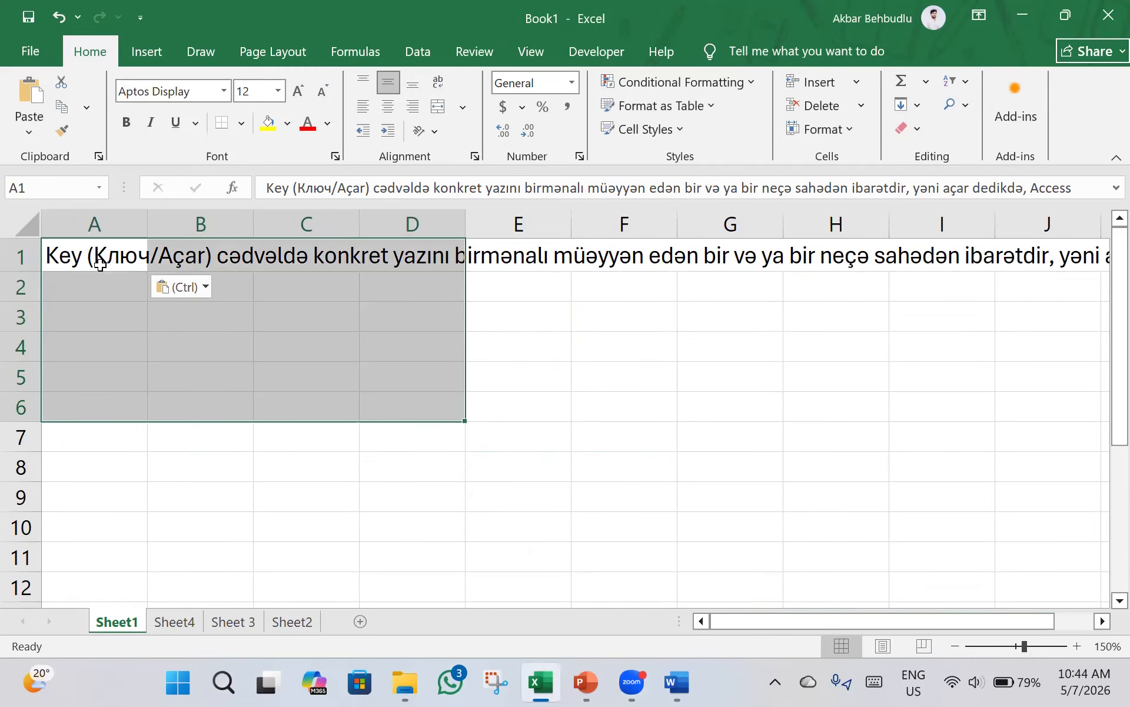
pyautogui.click(909, 104)
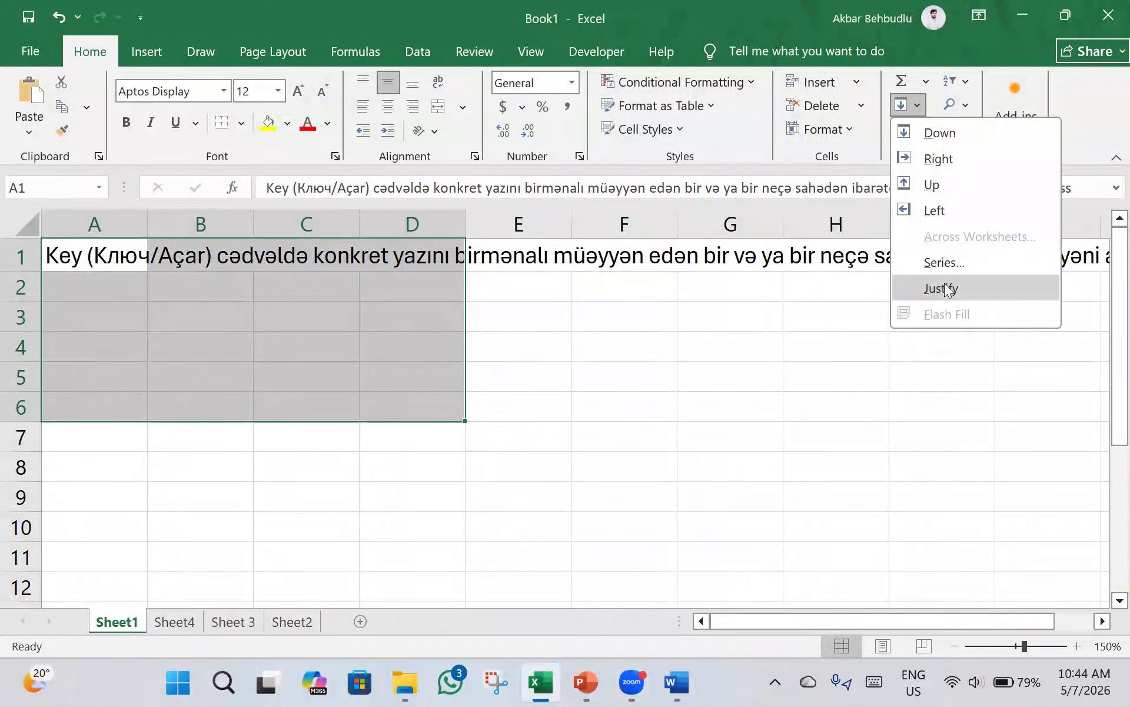
pyautogui.click(945, 281)
# - Clear the justified text from A1:D7 and close Book1 without saving
pyautogui.click(366, 484)
pyautogui.moveTo(89, 242); pyautogui.dragTo(413, 439)
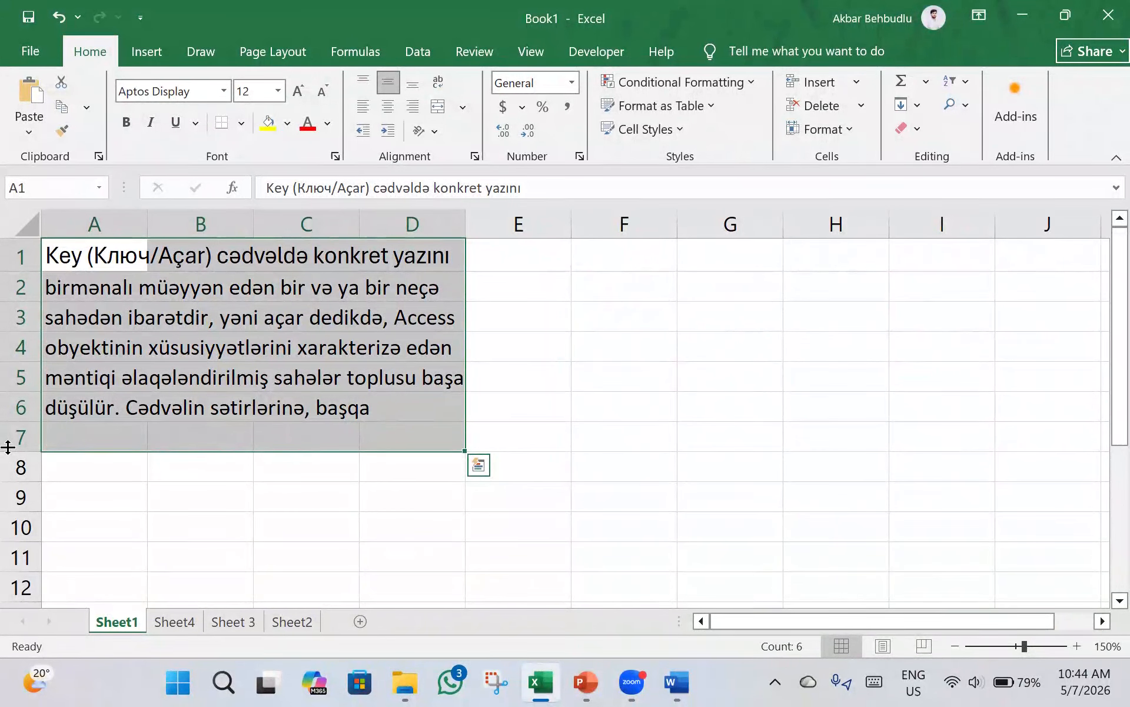
pyautogui.press('Delete')
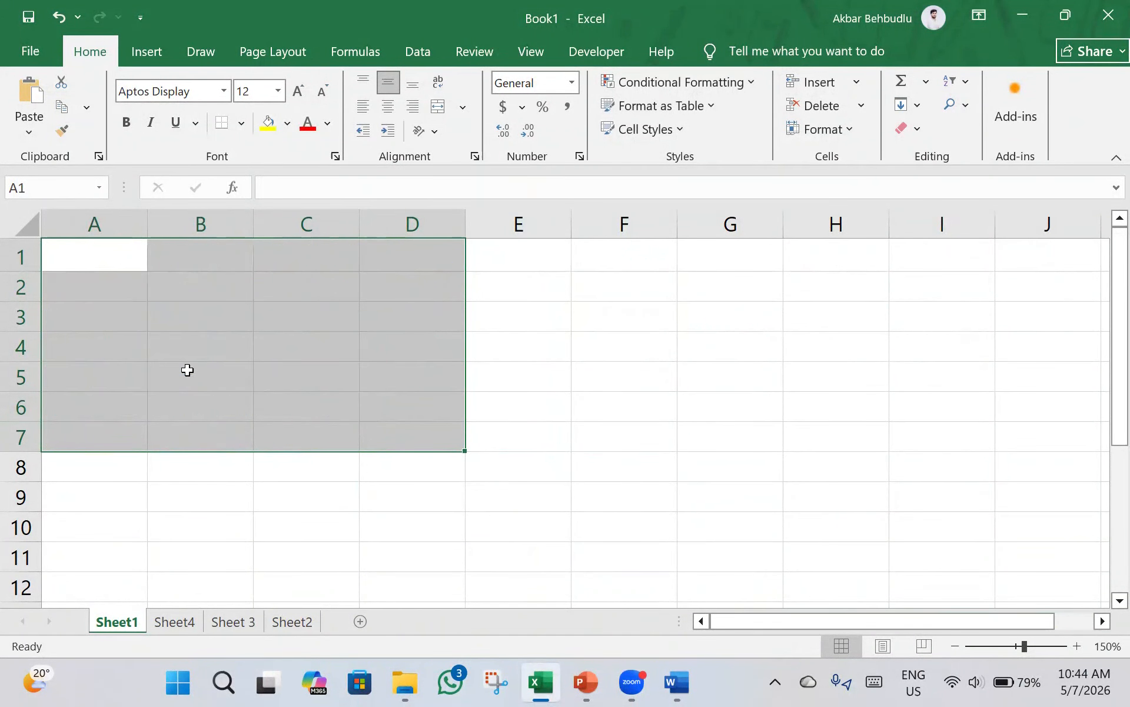
pyautogui.click(907, 104)
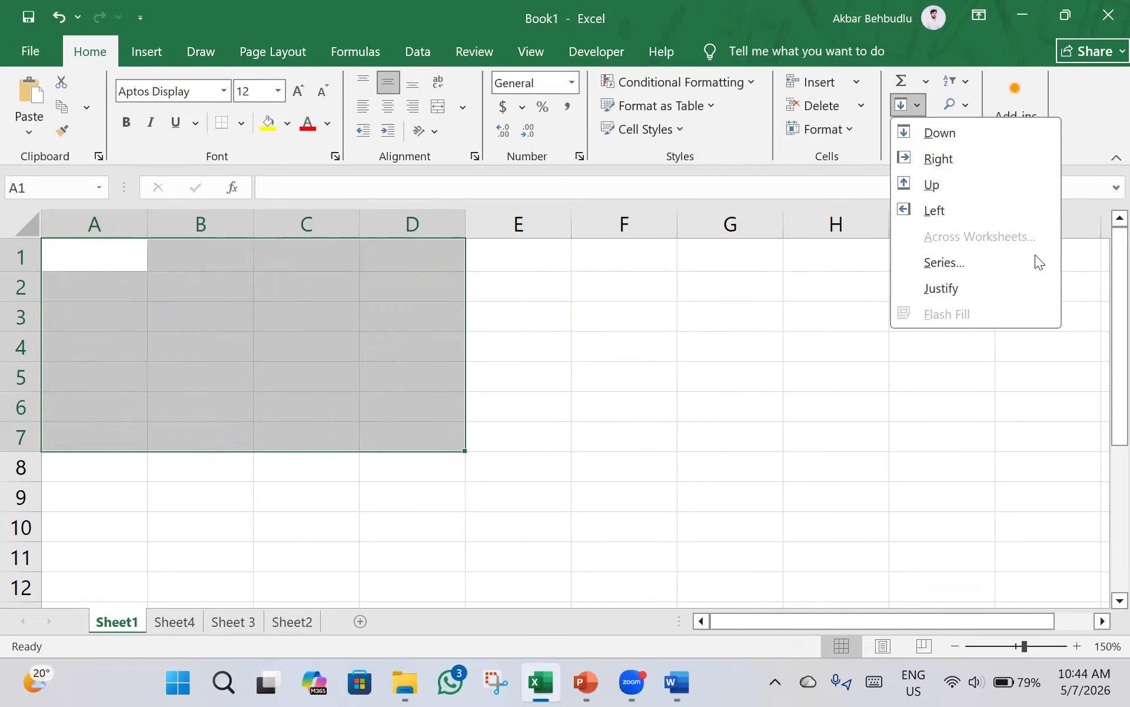
pyautogui.click(1106, 16)
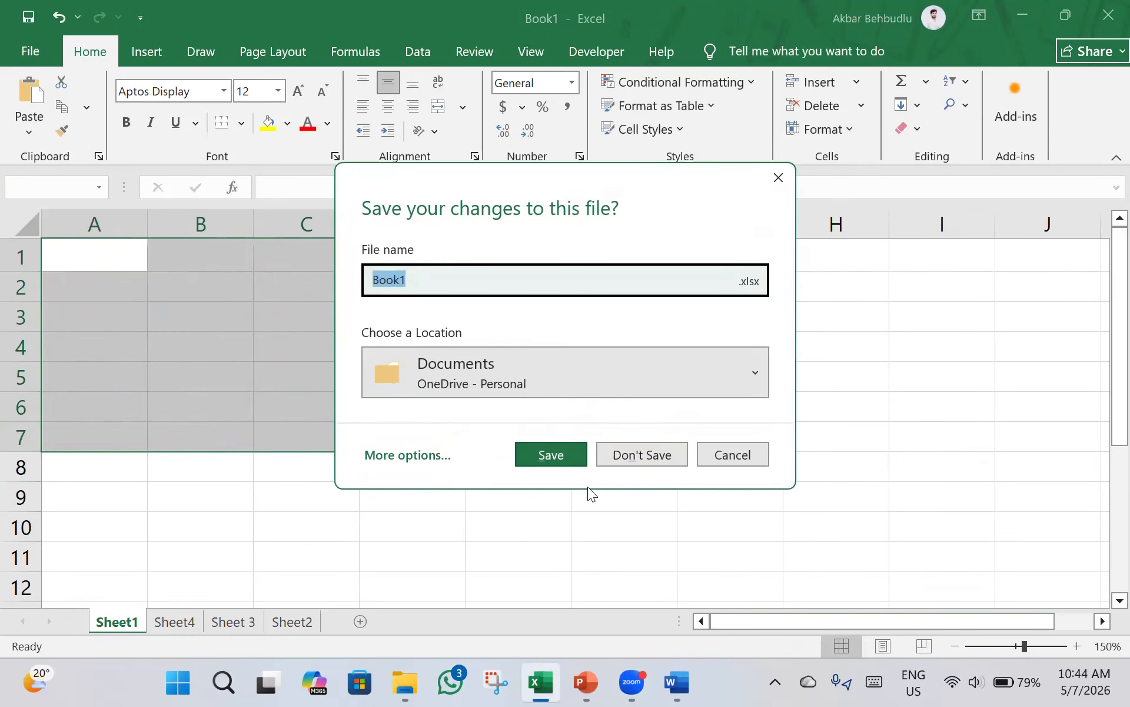
pyautogui.click(630, 459)
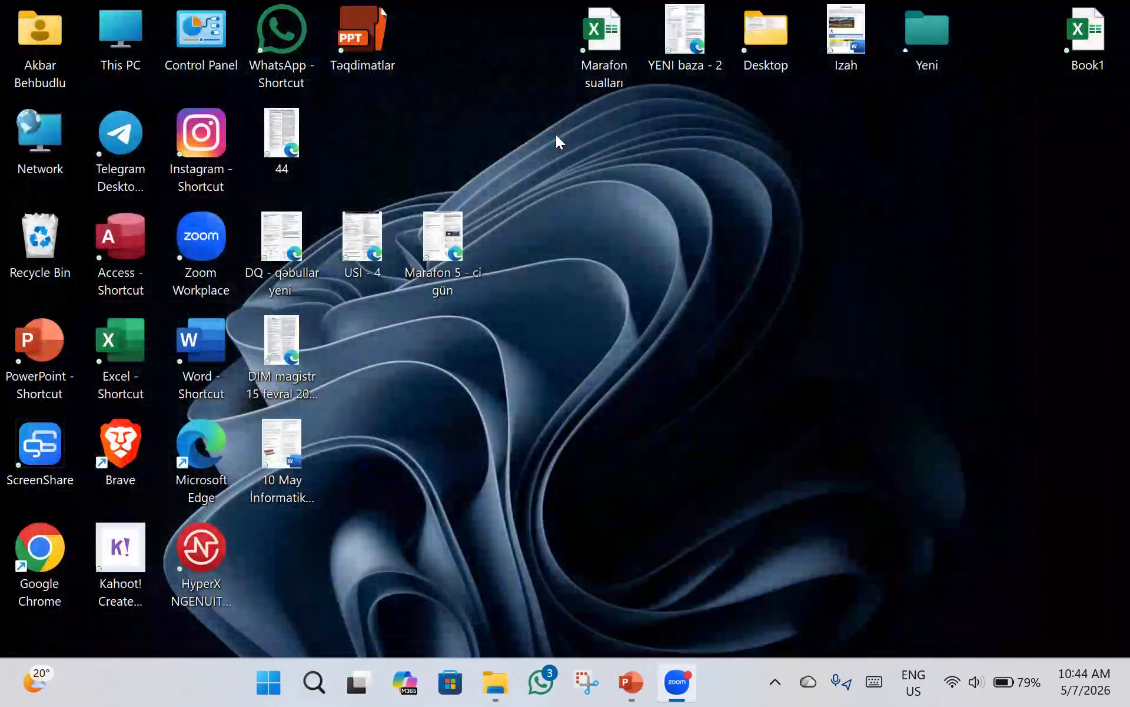
# - Open the Tələbələr workbook from D:\Təqdimatlar\İzah materialı in Excel
pyautogui.doubleClick(33, 50)
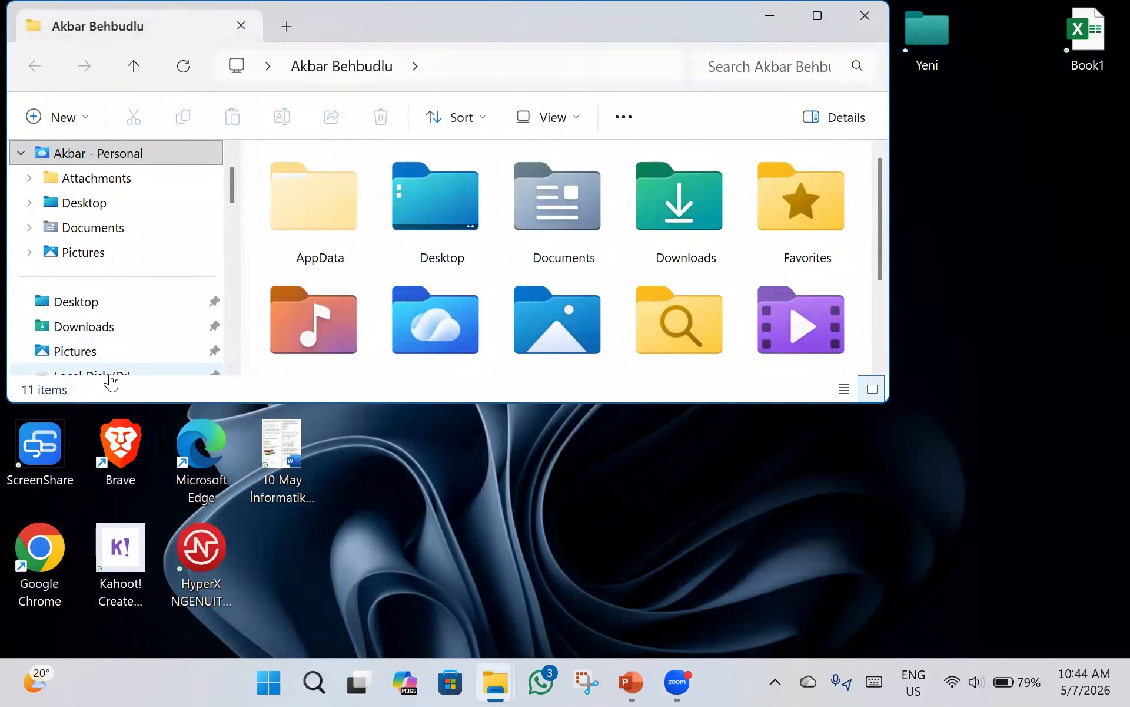
pyautogui.click(112, 374)
pyautogui.scroll(-1, 631, 246)
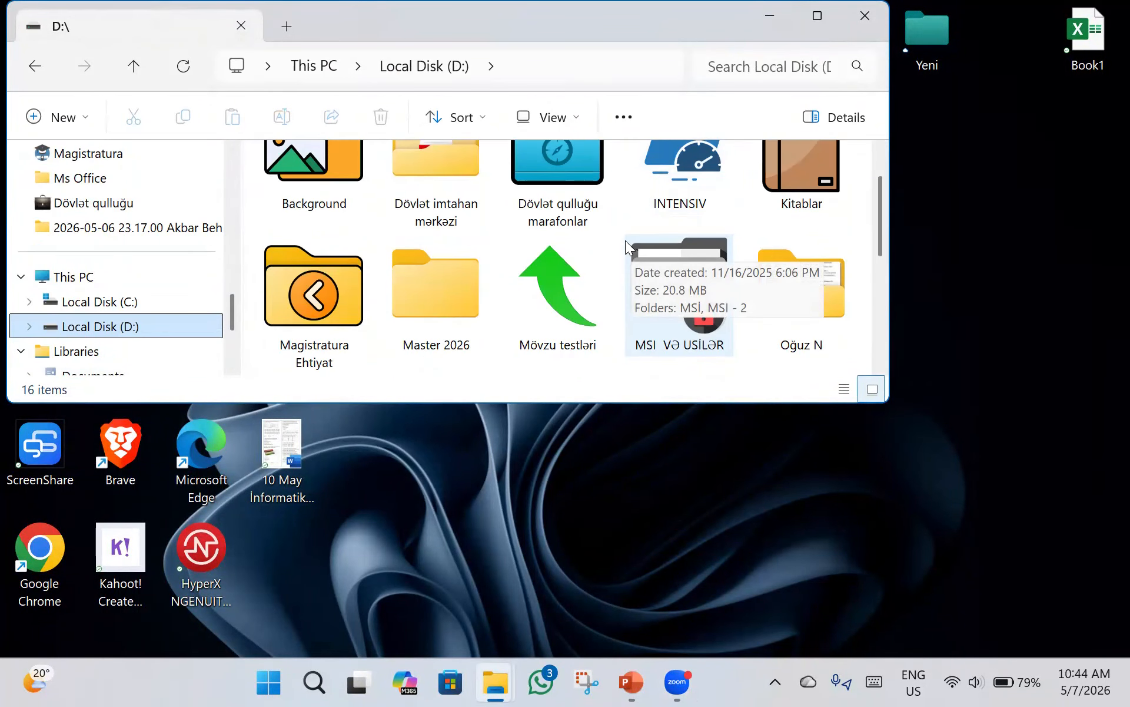
pyautogui.scroll(1, 683, 301)
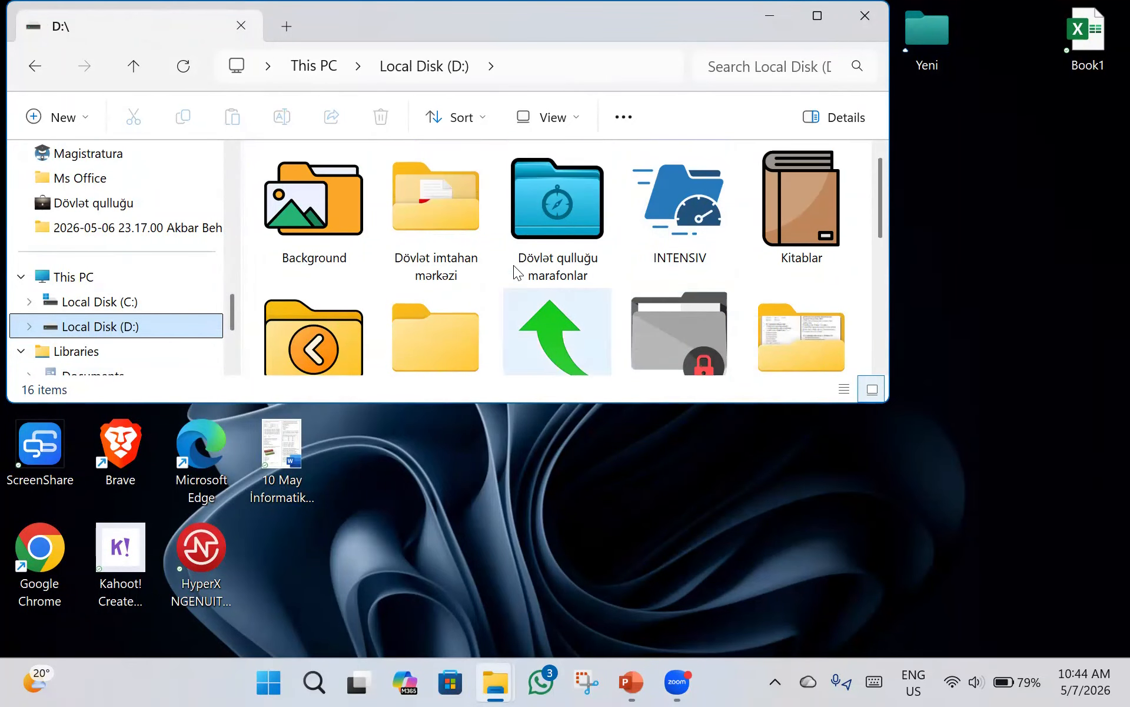
pyautogui.scroll(-3, 412, 242)
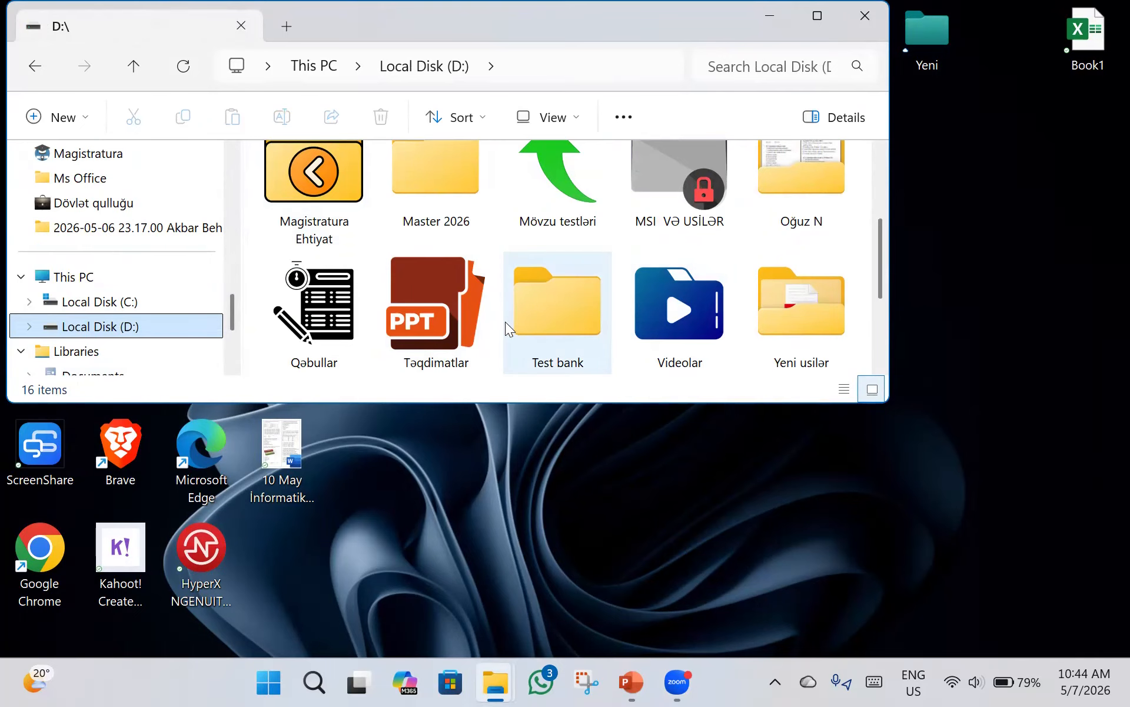
pyautogui.doubleClick(463, 322)
pyautogui.doubleClick(548, 221)
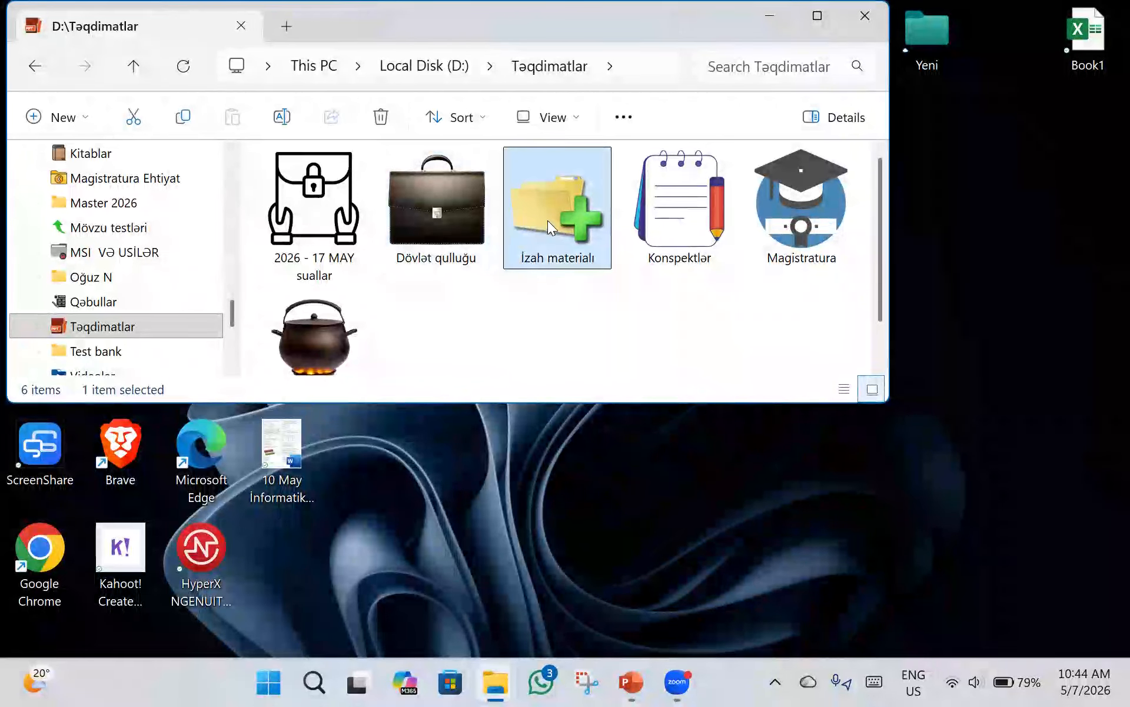
pyautogui.doubleClick(565, 294)
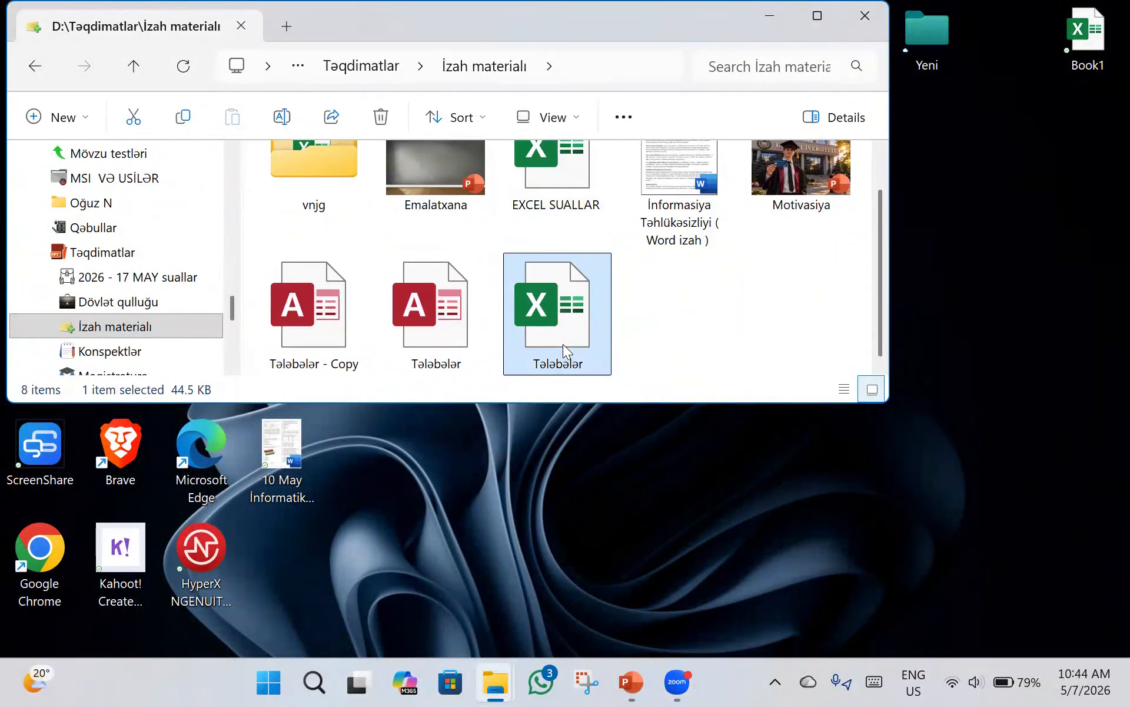
pyautogui.scroll(-2, 486, 402)
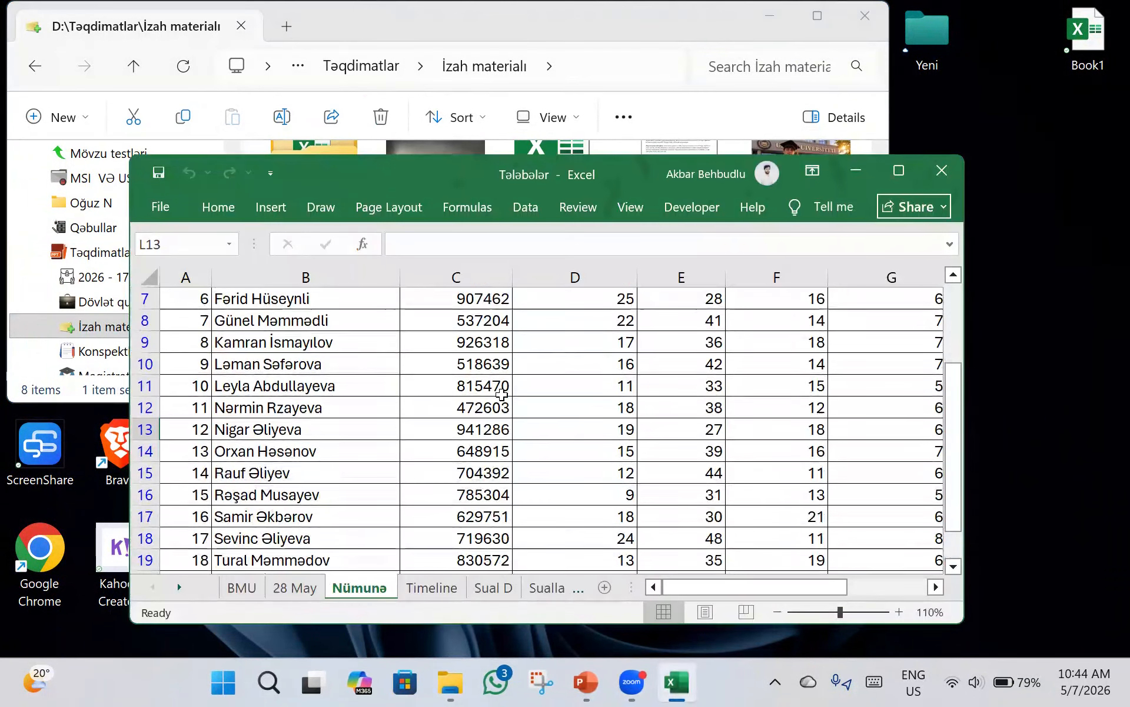
# - Maximize Tələbələr, show the full ribbon, and copy the student names in B2:B21
pyautogui.click(912, 179)
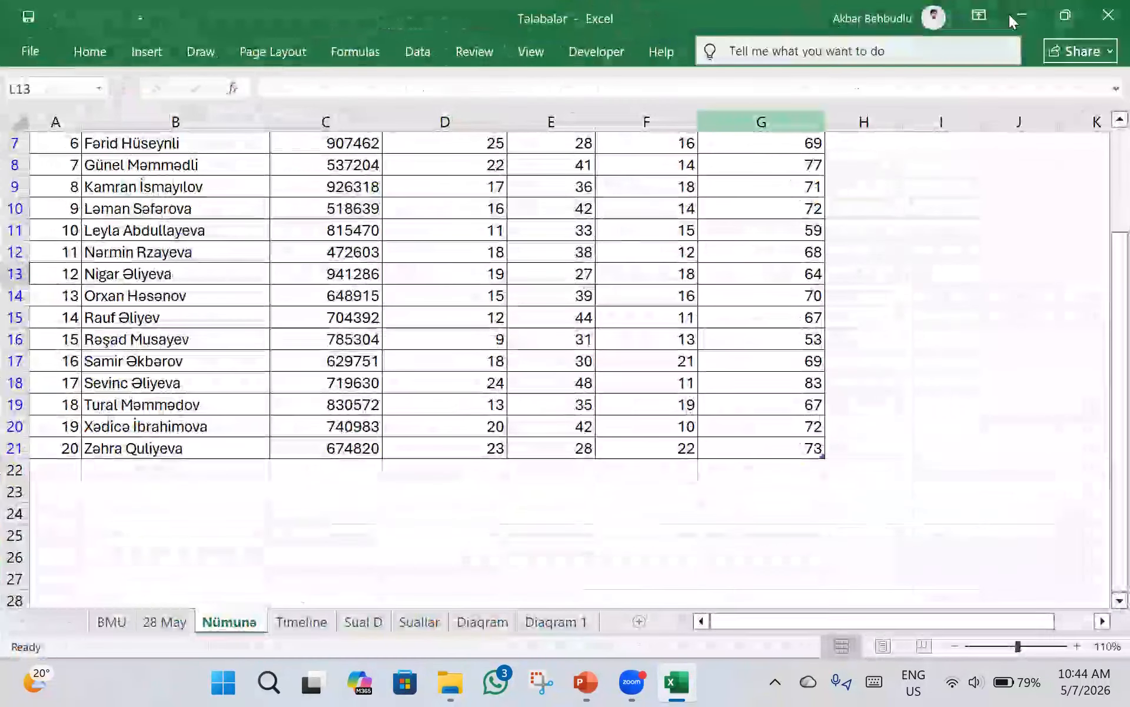
pyautogui.click(983, 15)
pyautogui.click(995, 200)
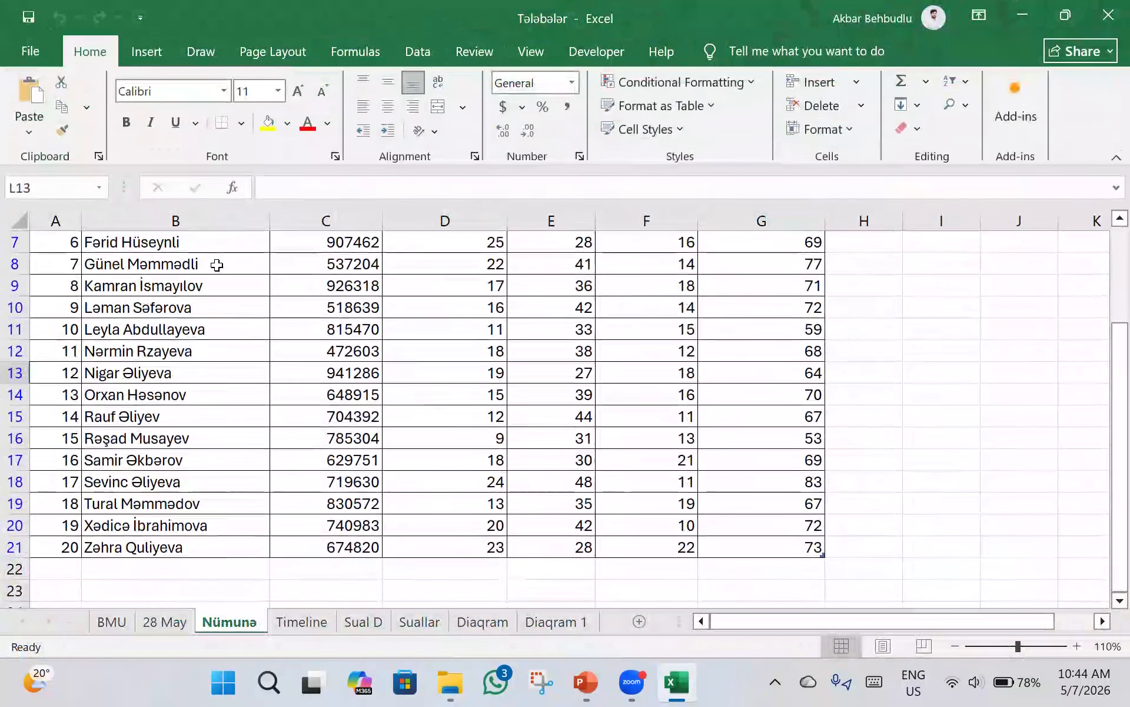
pyautogui.scroll(2, 215, 258)
pyautogui.click(222, 273)
pyautogui.moveTo(222, 274); pyautogui.dragTo(236, 558)
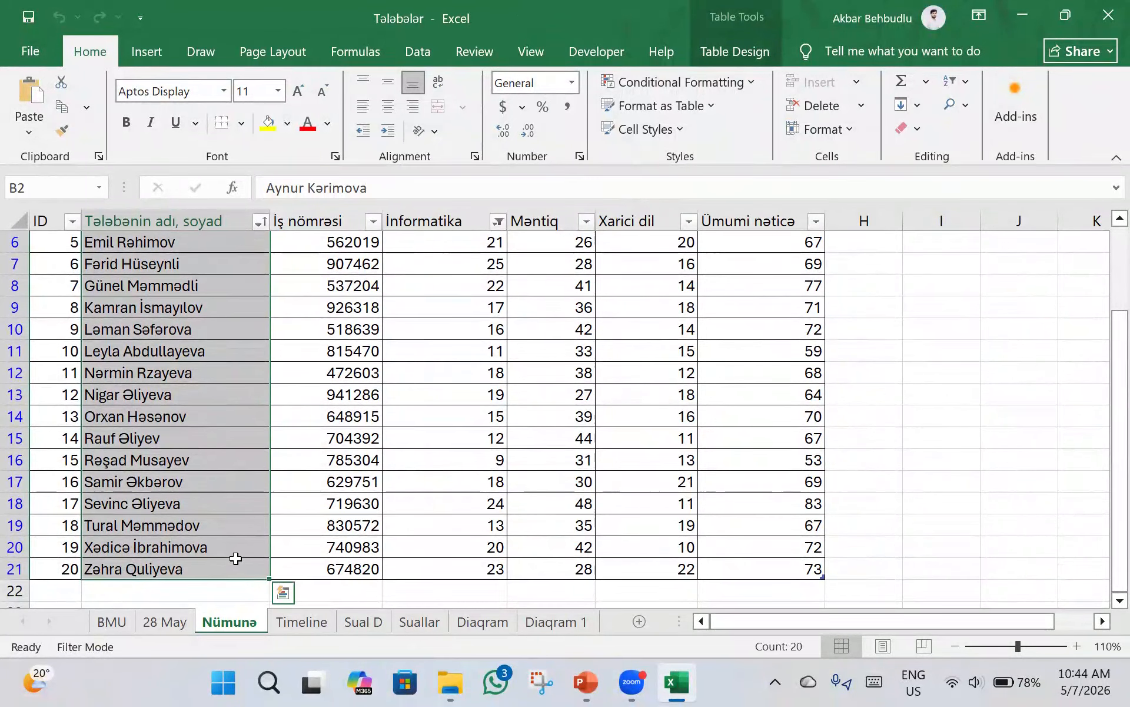
pyautogui.hotkey('ctrl', 'c')
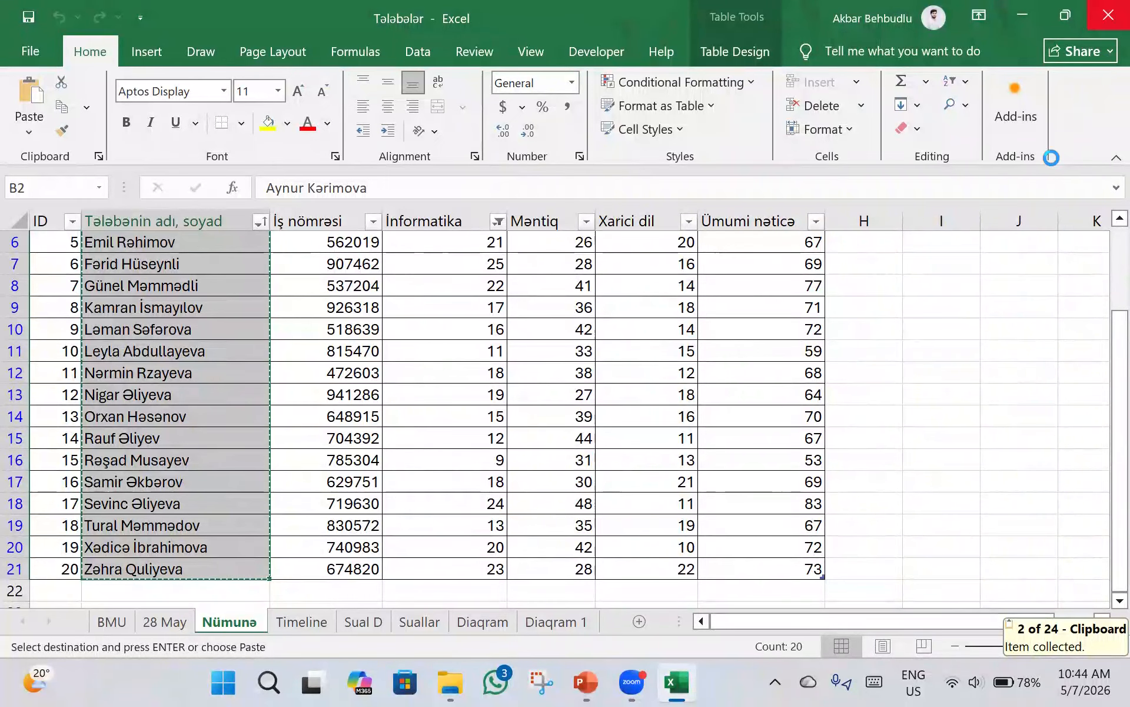
# - Close Tələbələr and File Explorer, then start a new blank Excel workbook, zoomed in
pyautogui.click(1108, 15)
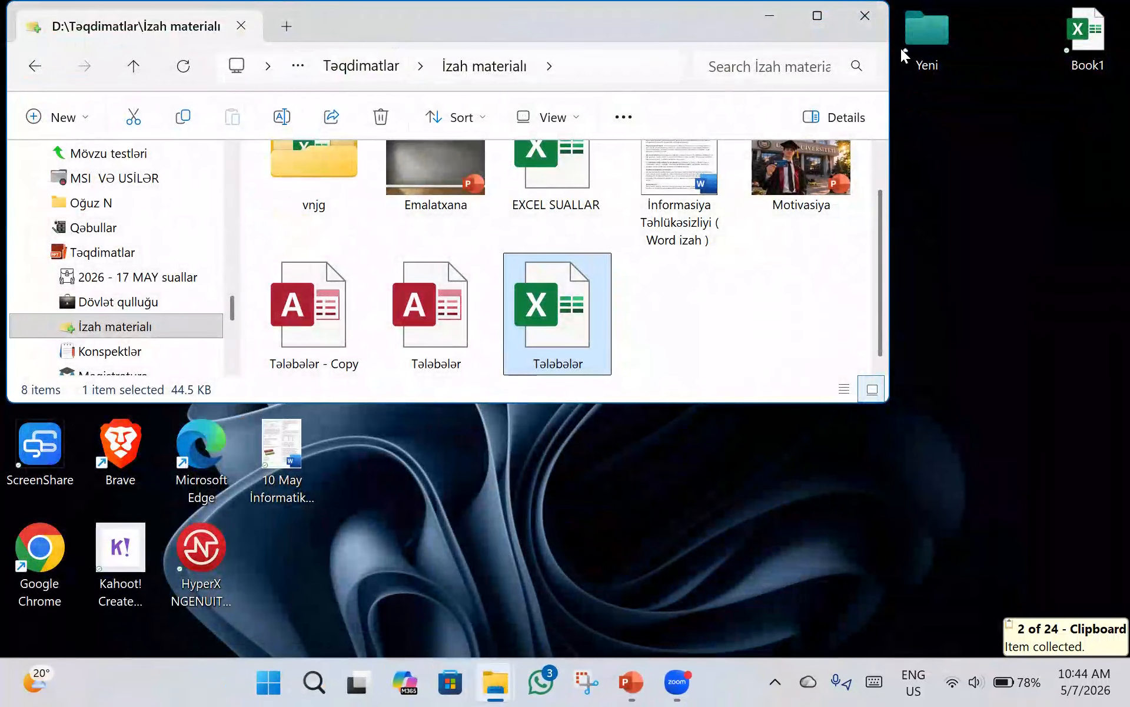
pyautogui.click(865, 15)
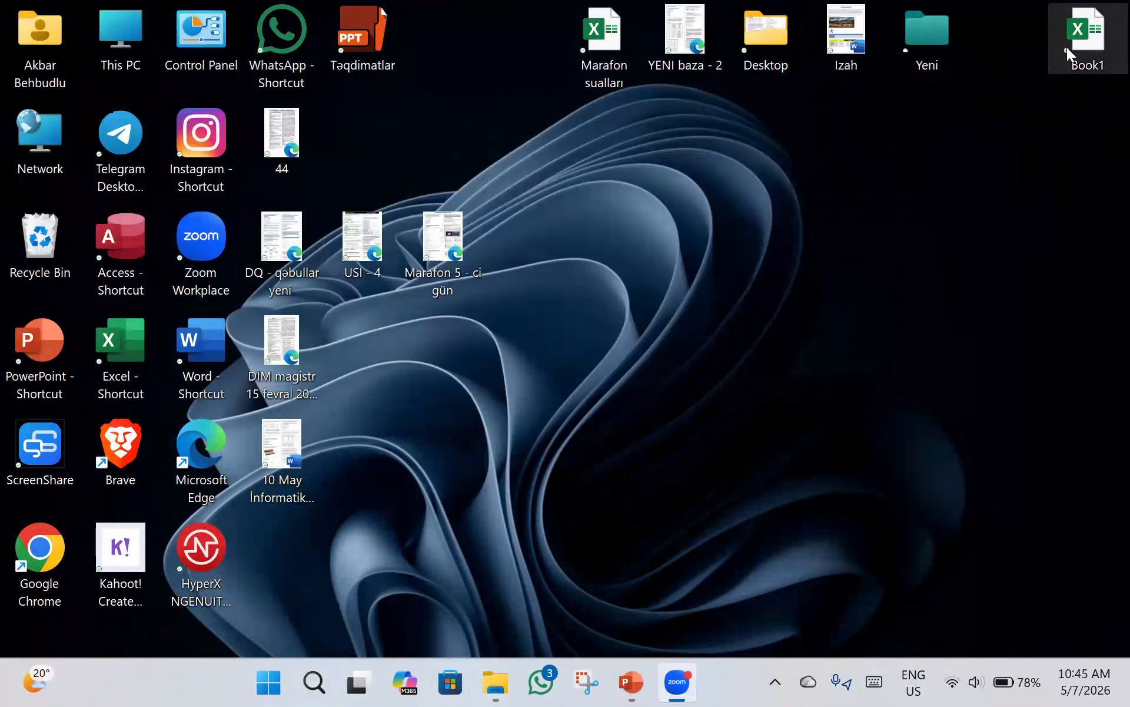
pyautogui.doubleClick(618, 66)
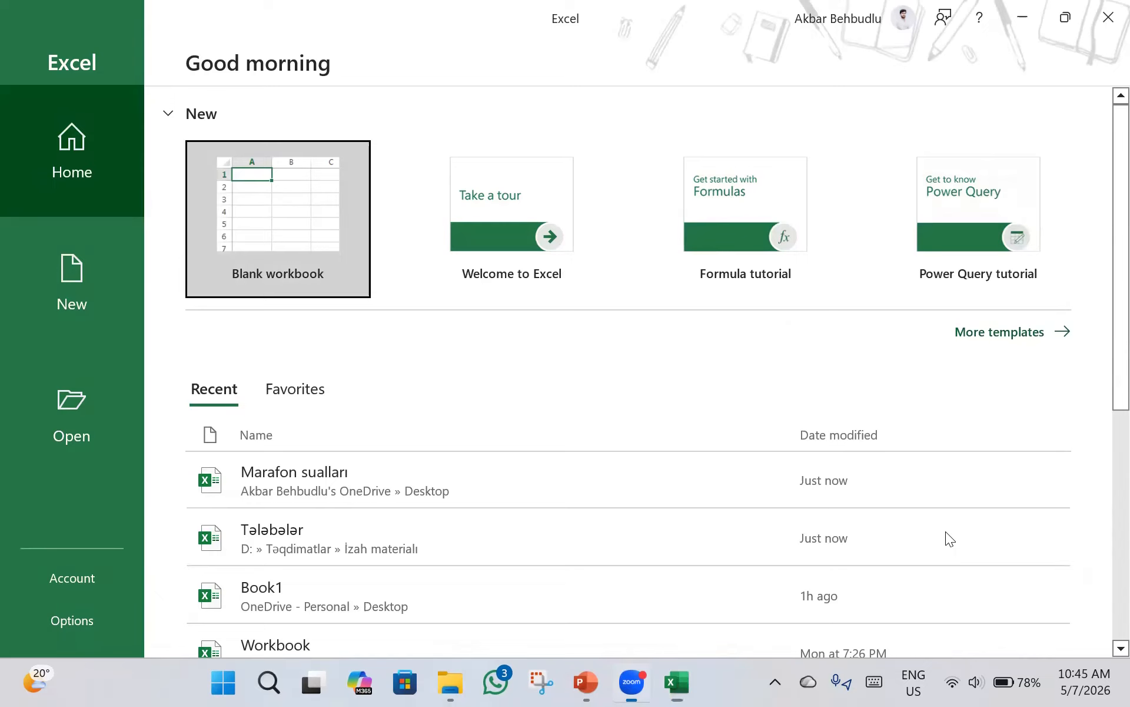
pyautogui.click(306, 219)
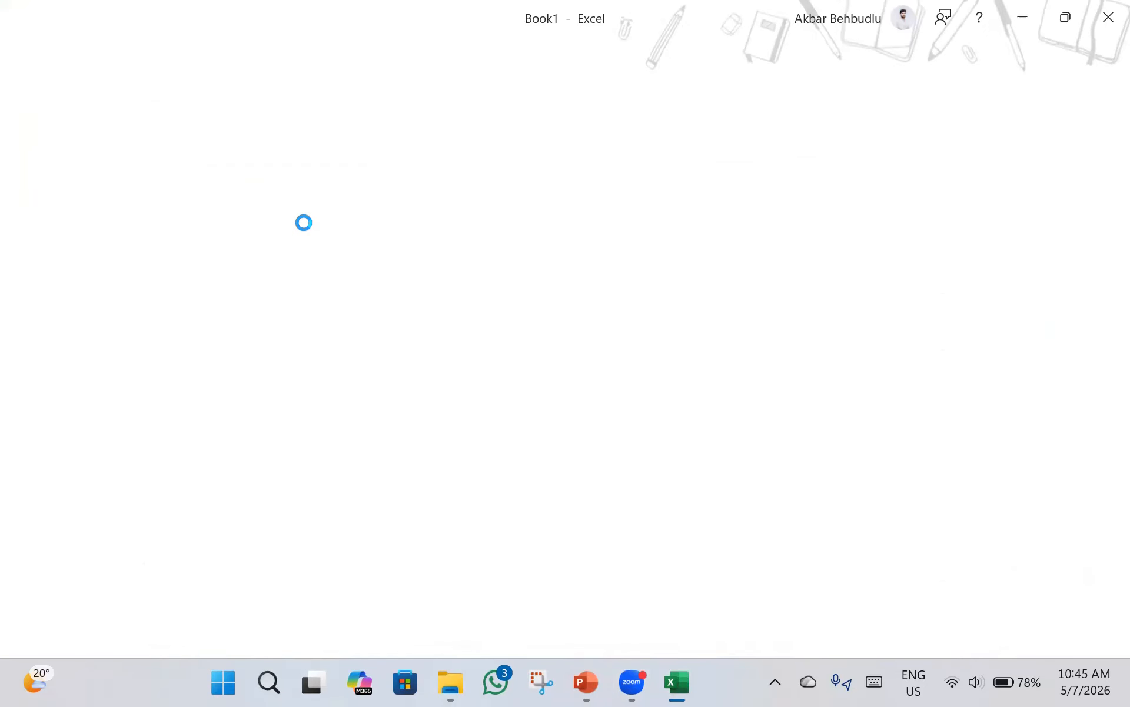
pyautogui.click(1077, 646)
pyautogui.click(1078, 646)
pyautogui.click(1078, 645)
pyautogui.click(1077, 646)
pyautogui.click(1078, 646)
pyautogui.click(1078, 646)
# - Paste the twenty student names into column A and widen the column to fit
pyautogui.hotkey('ctrl', 'v')
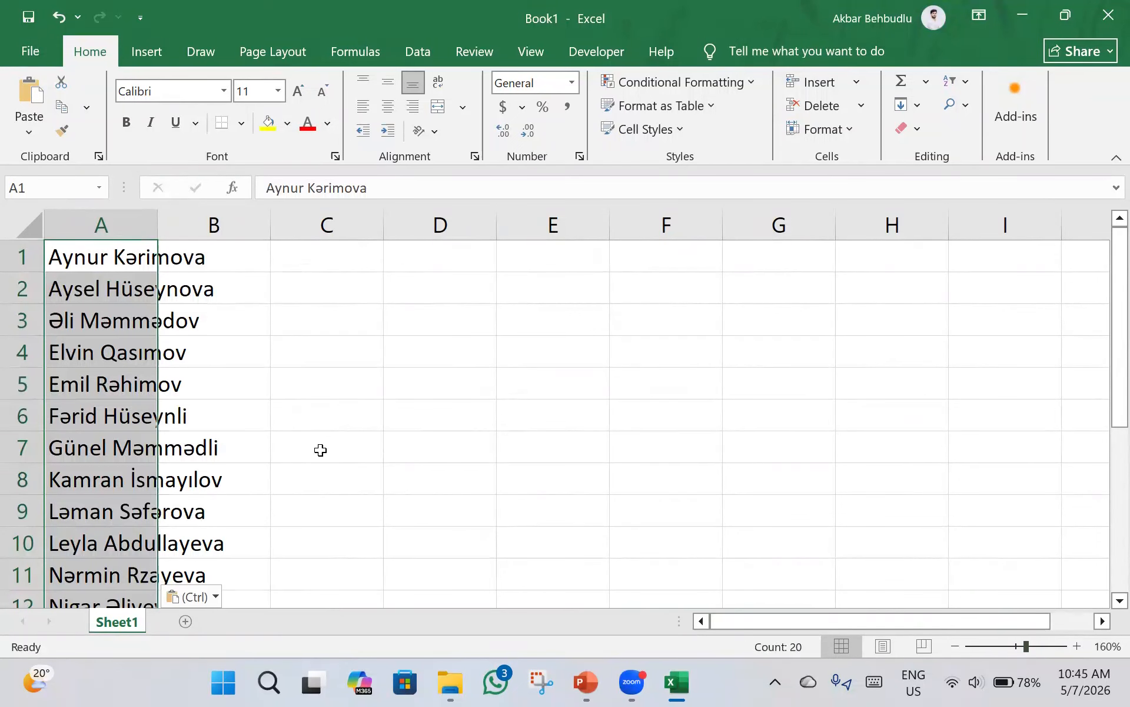
pyautogui.moveTo(154, 217); pyautogui.dragTo(242, 277)
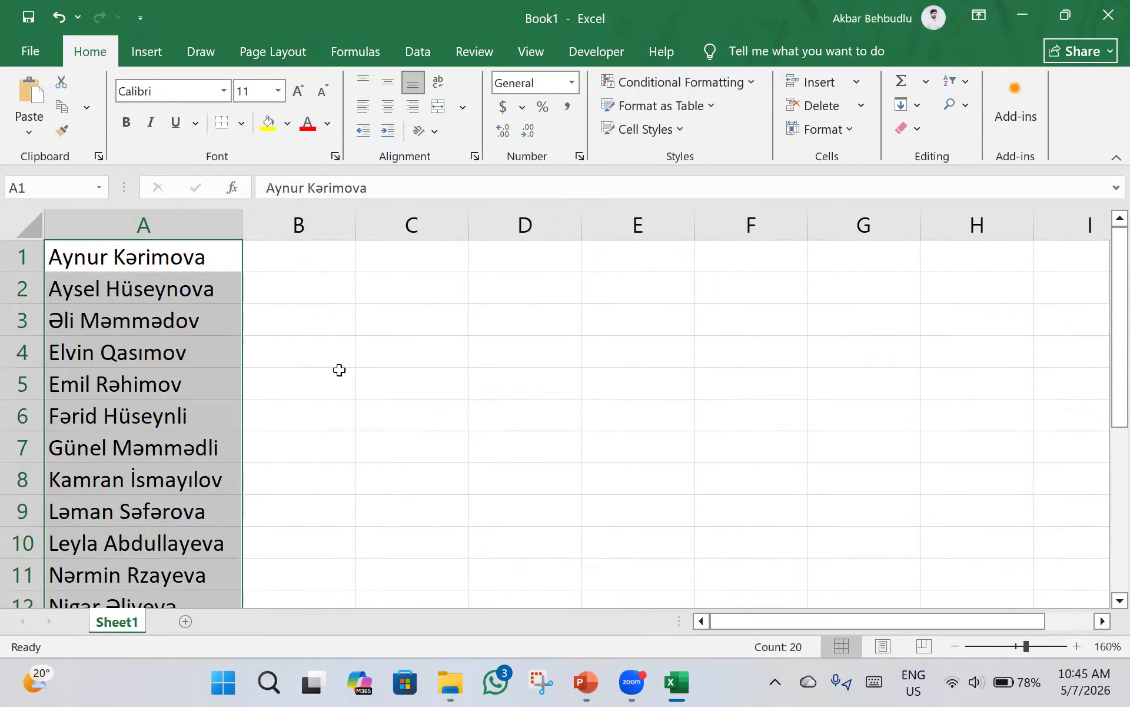
pyautogui.click(407, 403)
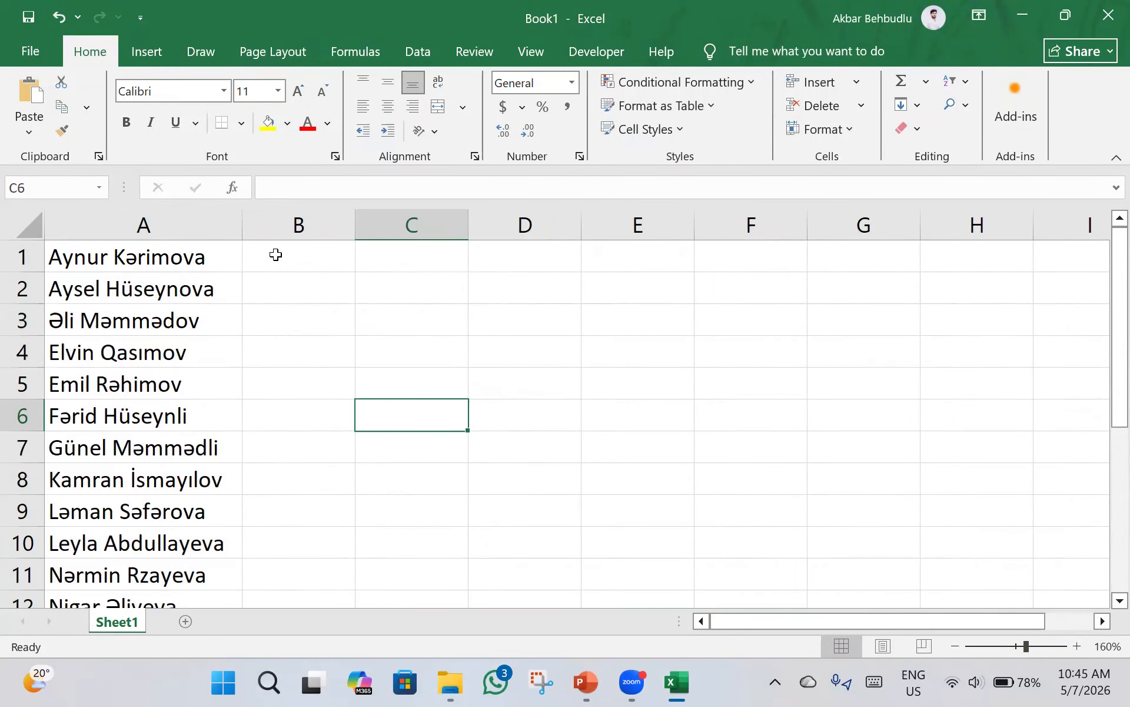
# - Enter Aynur in B1, fill it down to rows 2–7, then undo the fill
pyautogui.click(275, 254)
pyautogui.press('capslock')
pyautogui.write('AS')
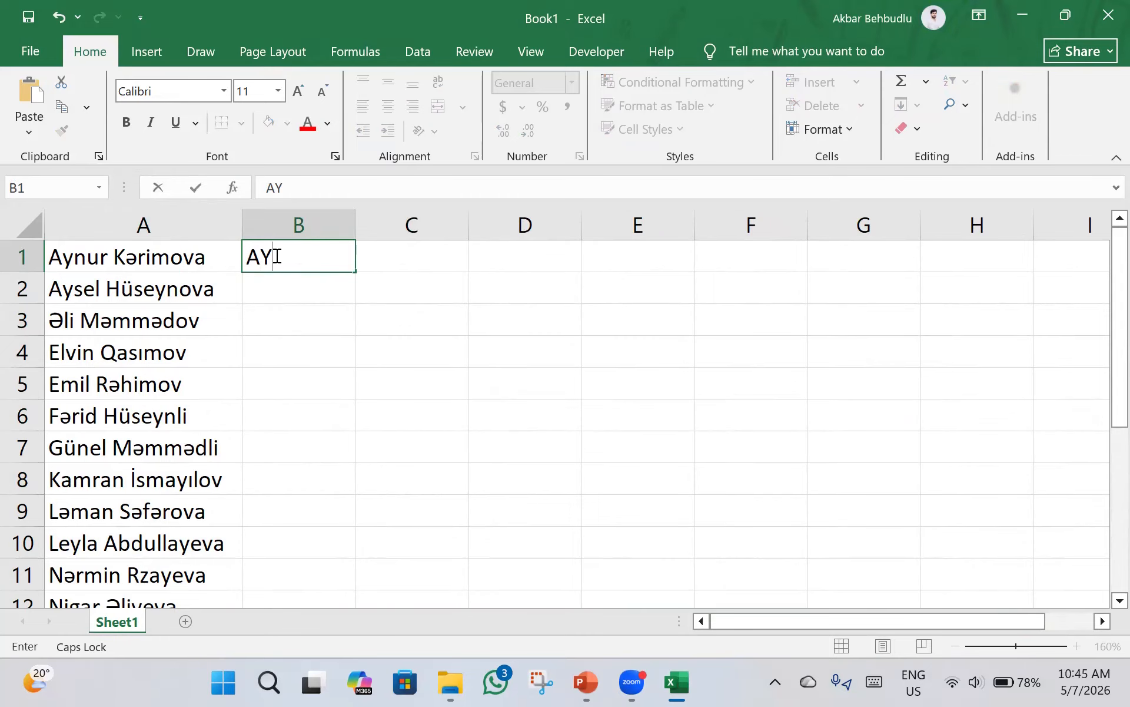
pyautogui.press('BackSpace')
pyautogui.press('capslock')
pyautogui.write('ynur')
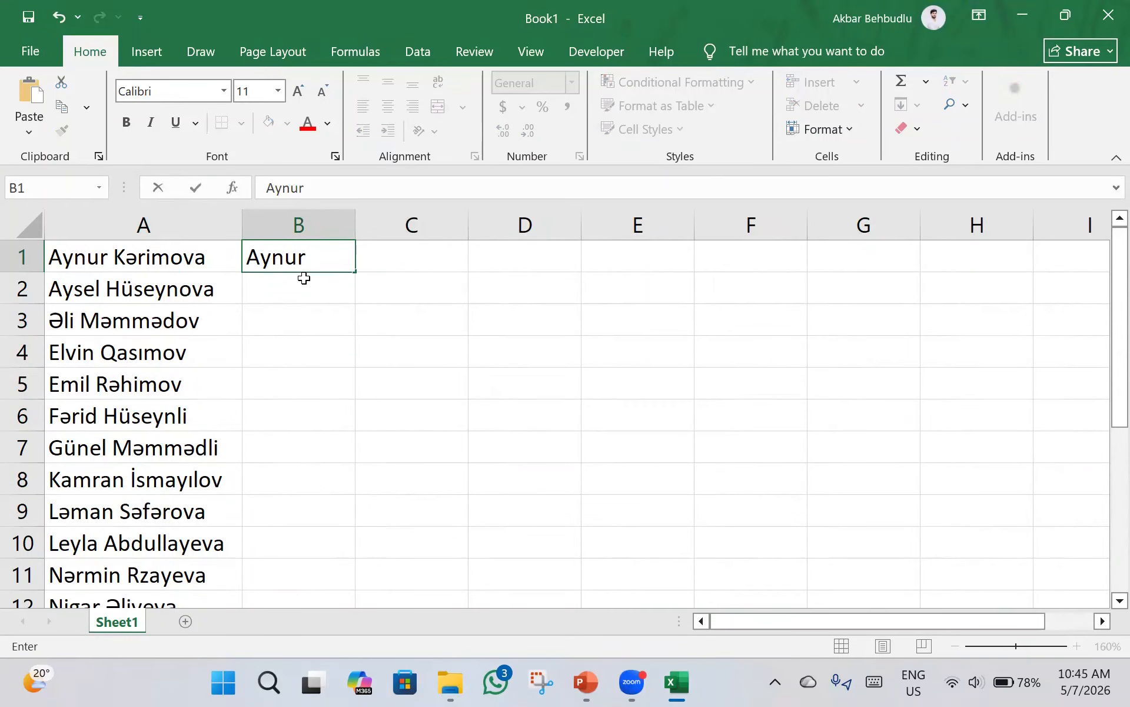
pyautogui.moveTo(354, 291); pyautogui.dragTo(365, 484)
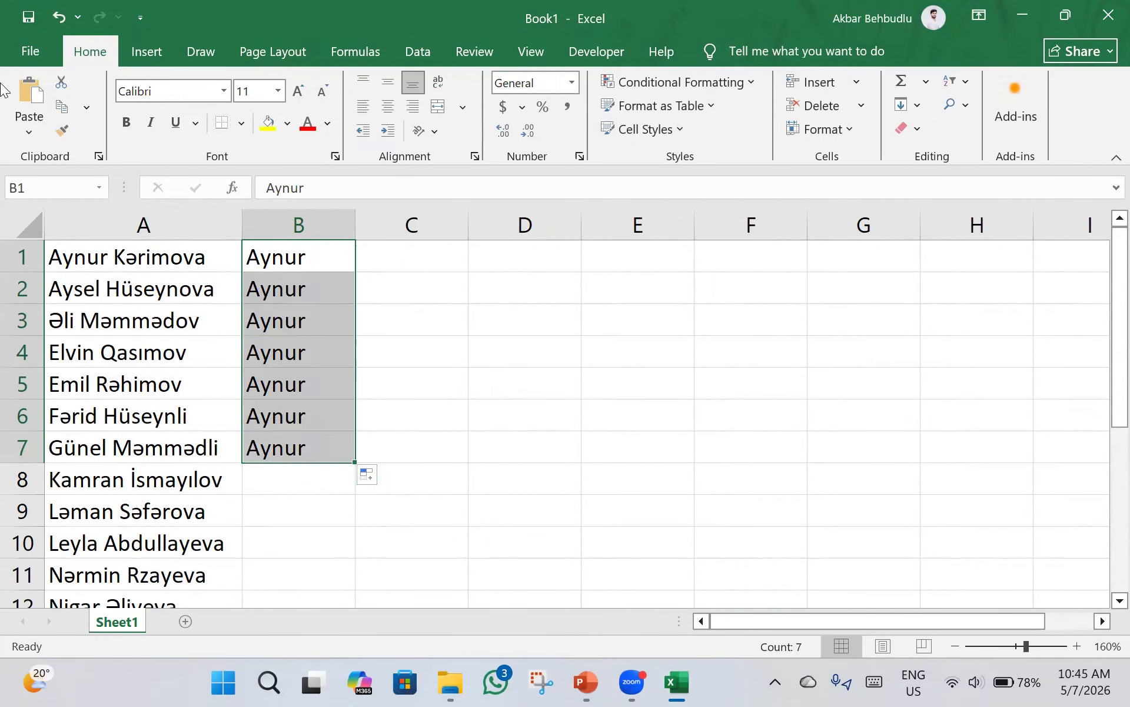
pyautogui.click(58, 17)
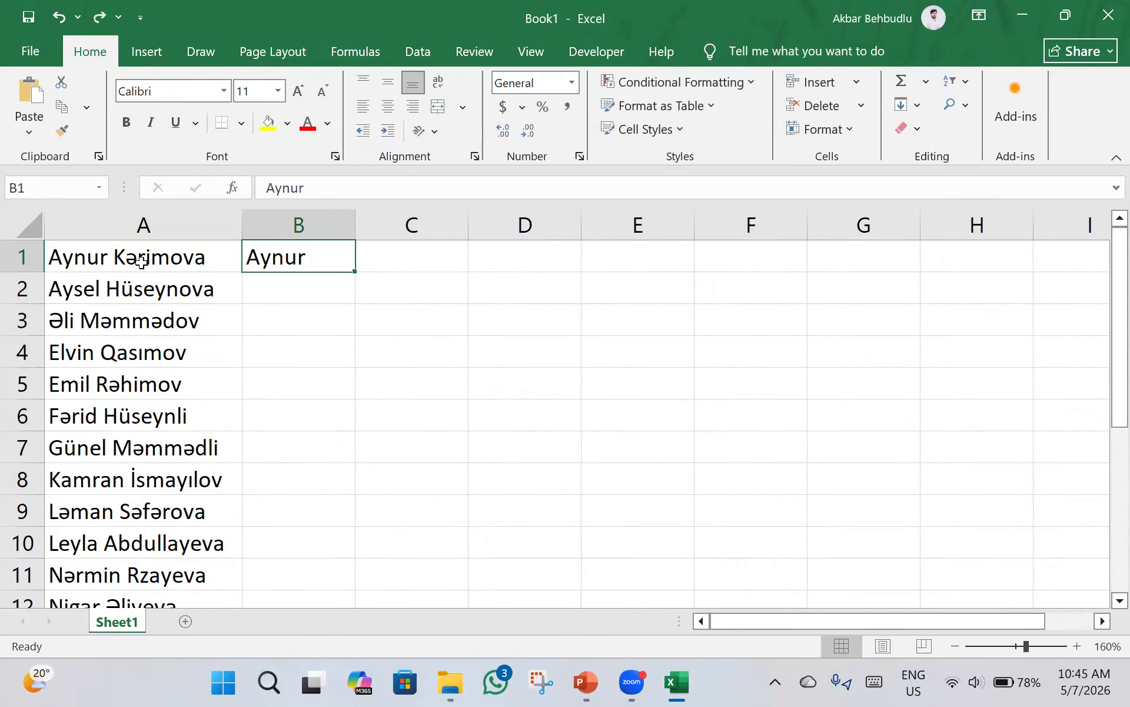
# - Flash Fill column B with first names, then undo it and the Aynur entry
pyautogui.click(320, 224)
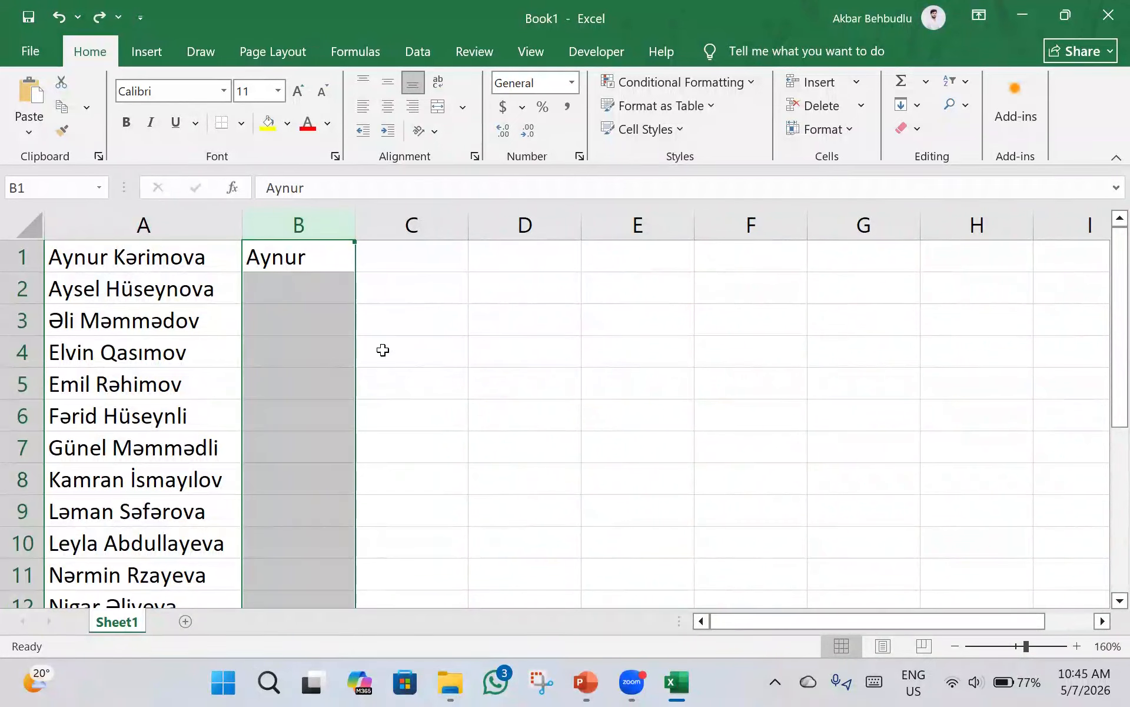
pyautogui.click(910, 112)
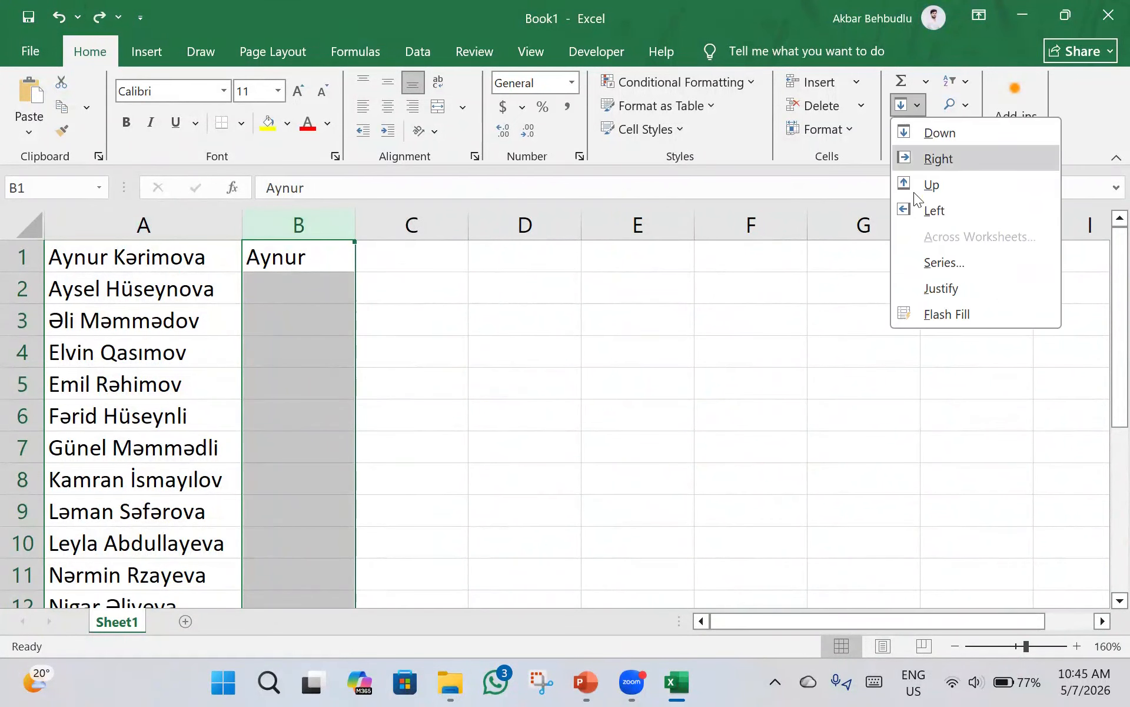
pyautogui.click(943, 315)
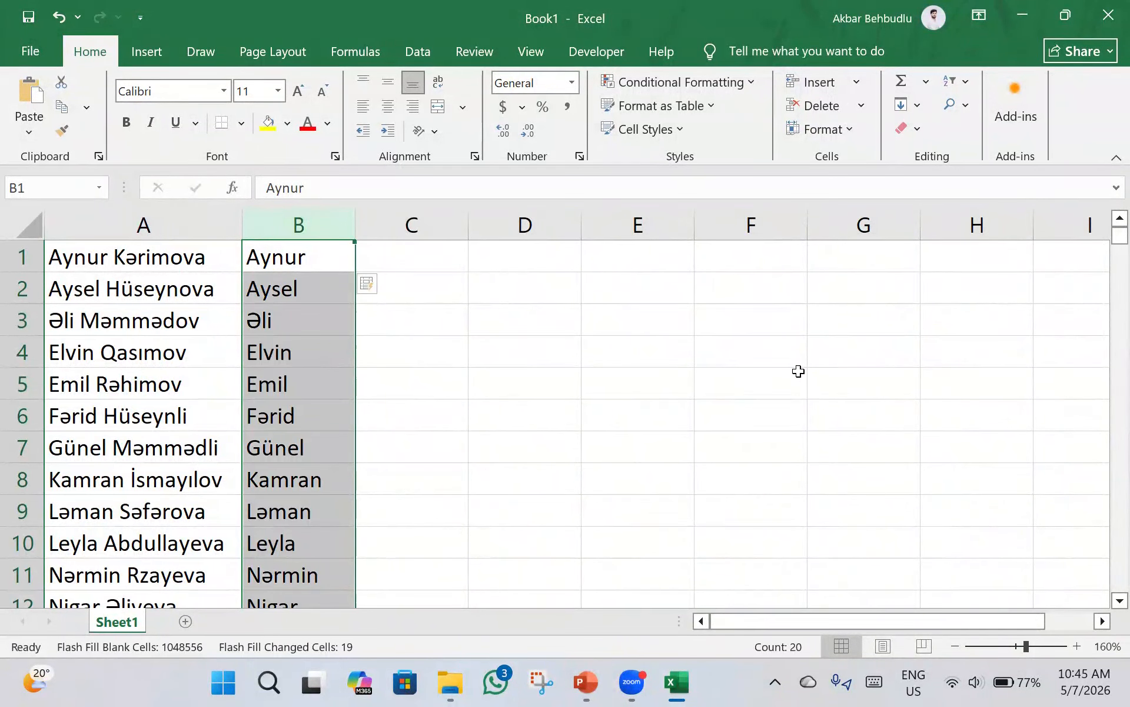
pyautogui.click(62, 23)
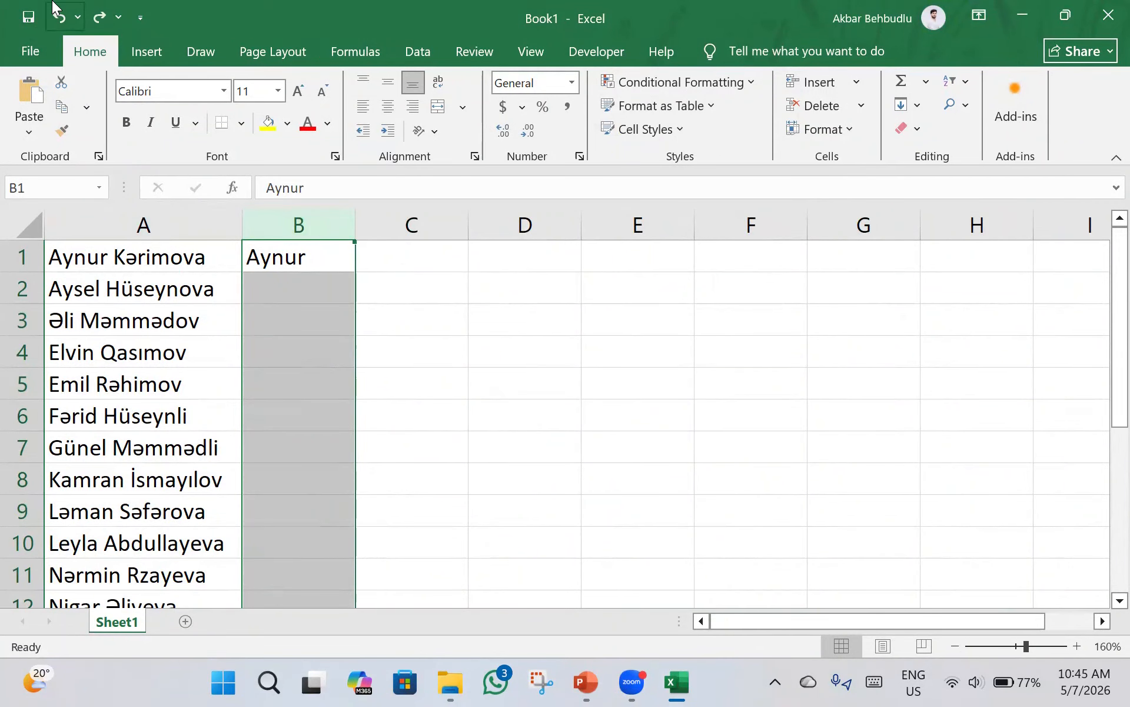
pyautogui.click(57, 15)
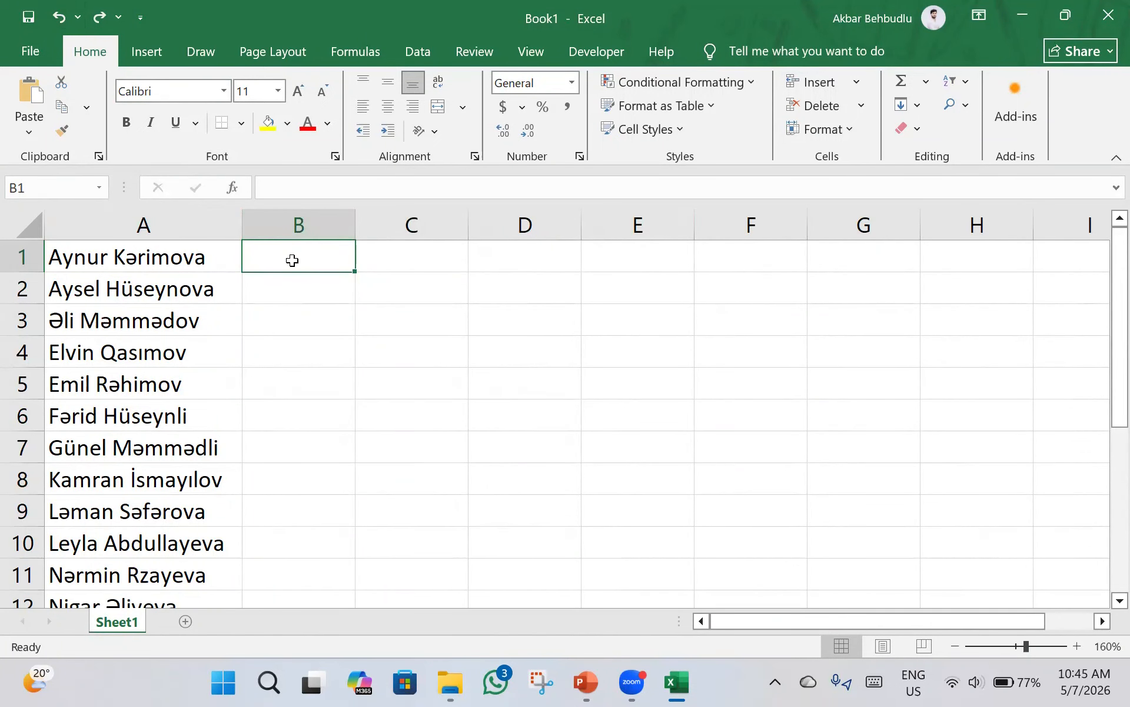
pyautogui.write("K'")
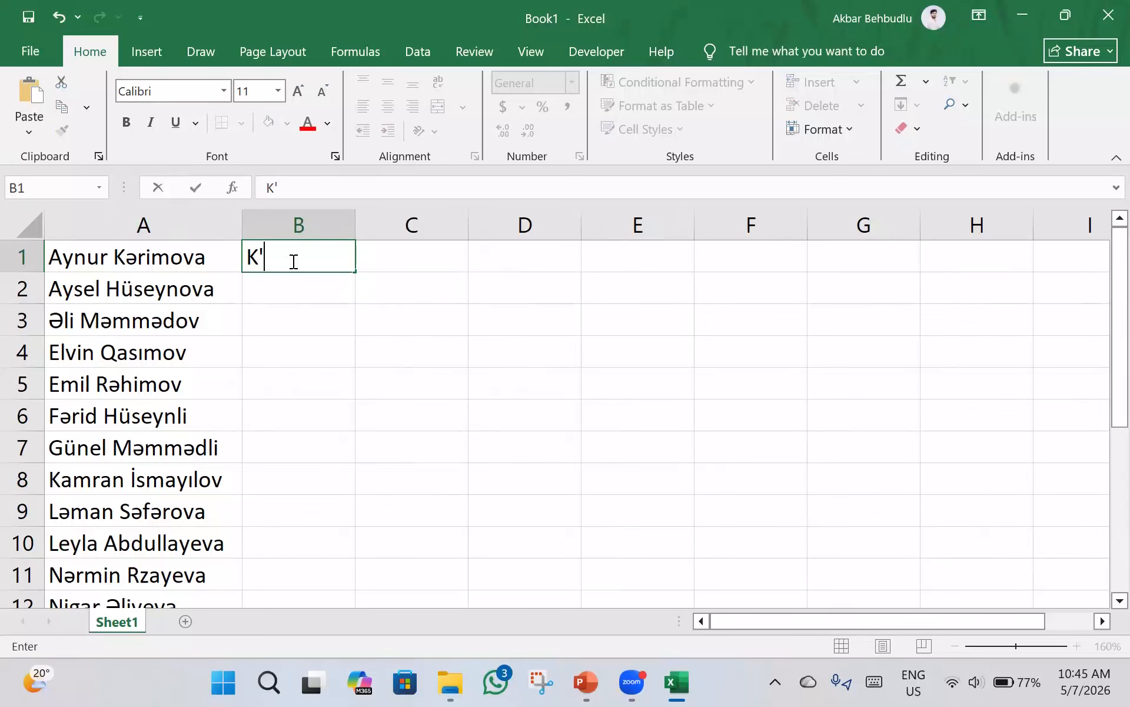
pyautogui.press('BackSpace')
pyautogui.hotkey('alt', 'shift')
pyautogui.write('ərimo')
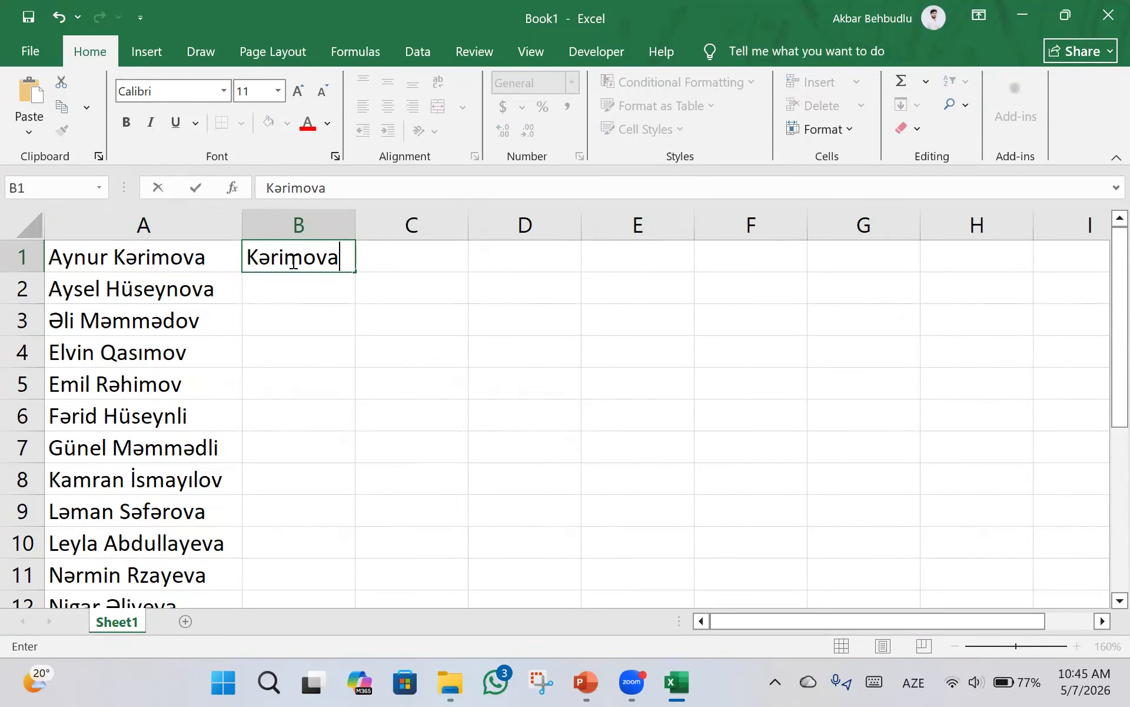
pyautogui.write('va')
pyautogui.click(370, 295)
pyautogui.click(302, 223)
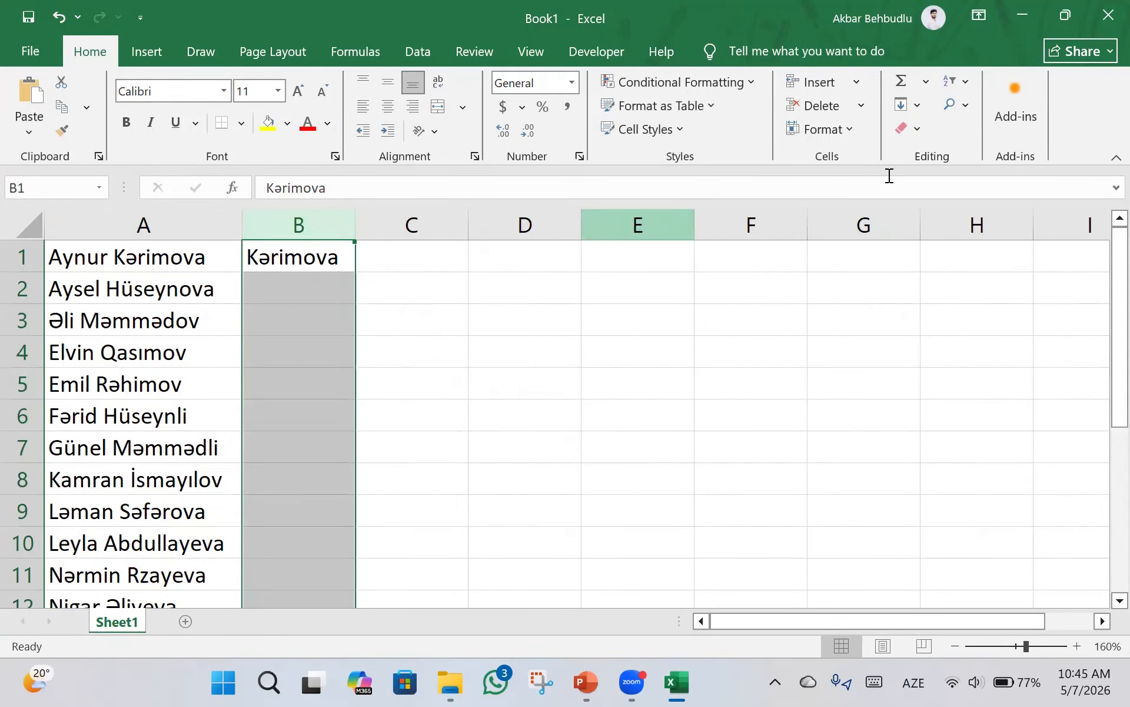
pyautogui.click(919, 104)
pyautogui.click(959, 311)
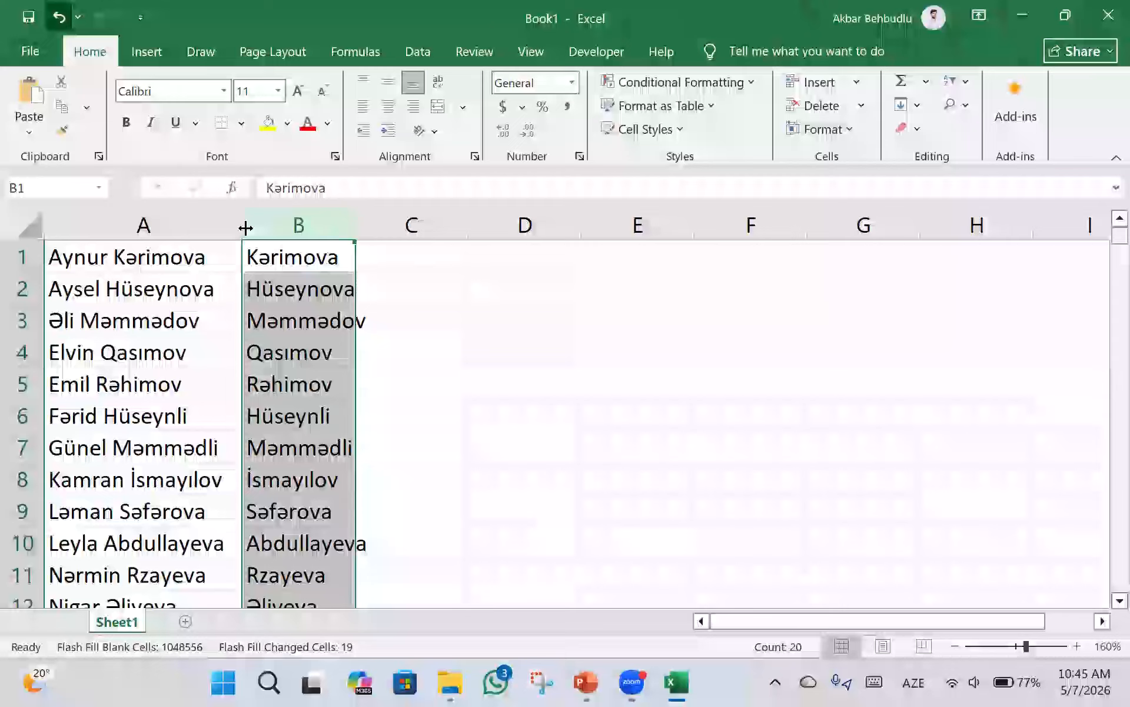
pyautogui.hotkey('ctrl', 'z')
pyautogui.click(327, 265)
pyautogui.press('BackSpace')
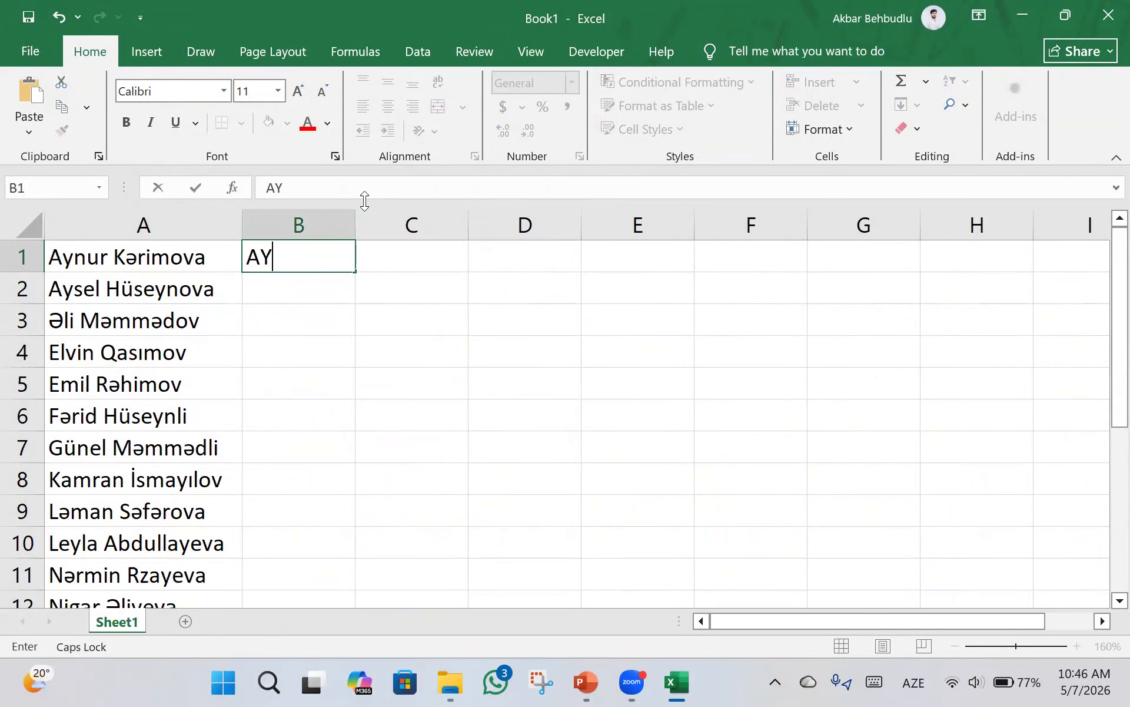
# - Enter Ay in B1 and Flash Fill column B with each name's first two letters
pyautogui.press('capslock')
pyautogui.write('Ay')
pyautogui.click(348, 228)
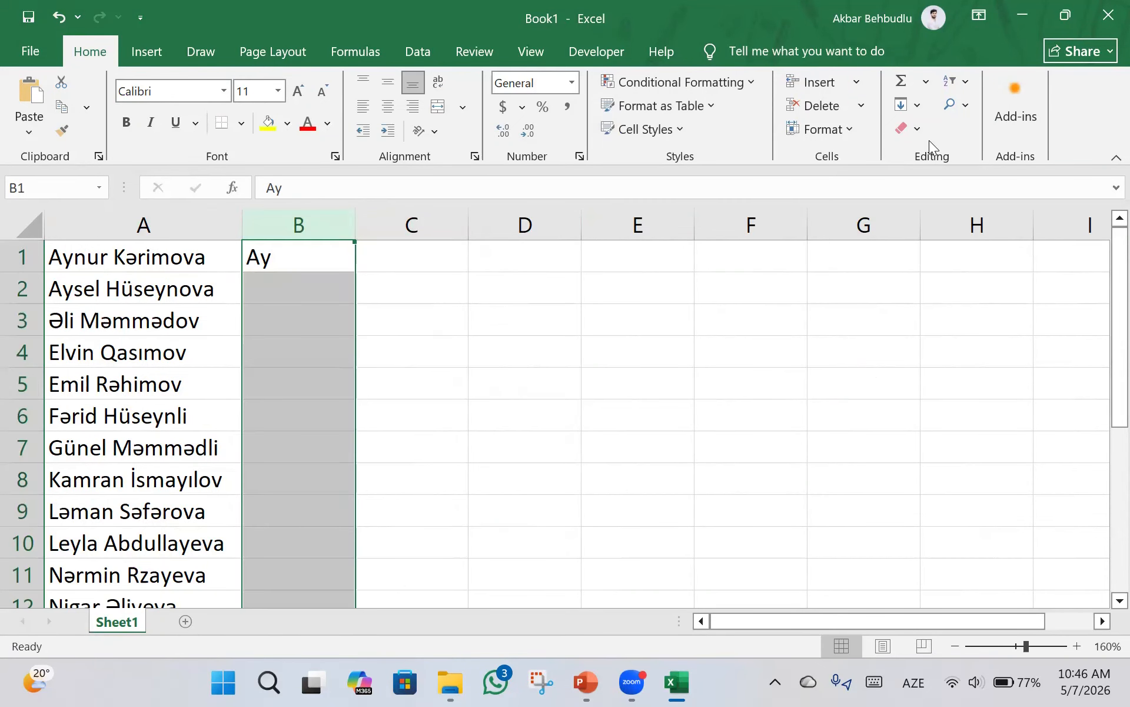
pyautogui.click(922, 111)
pyautogui.click(923, 314)
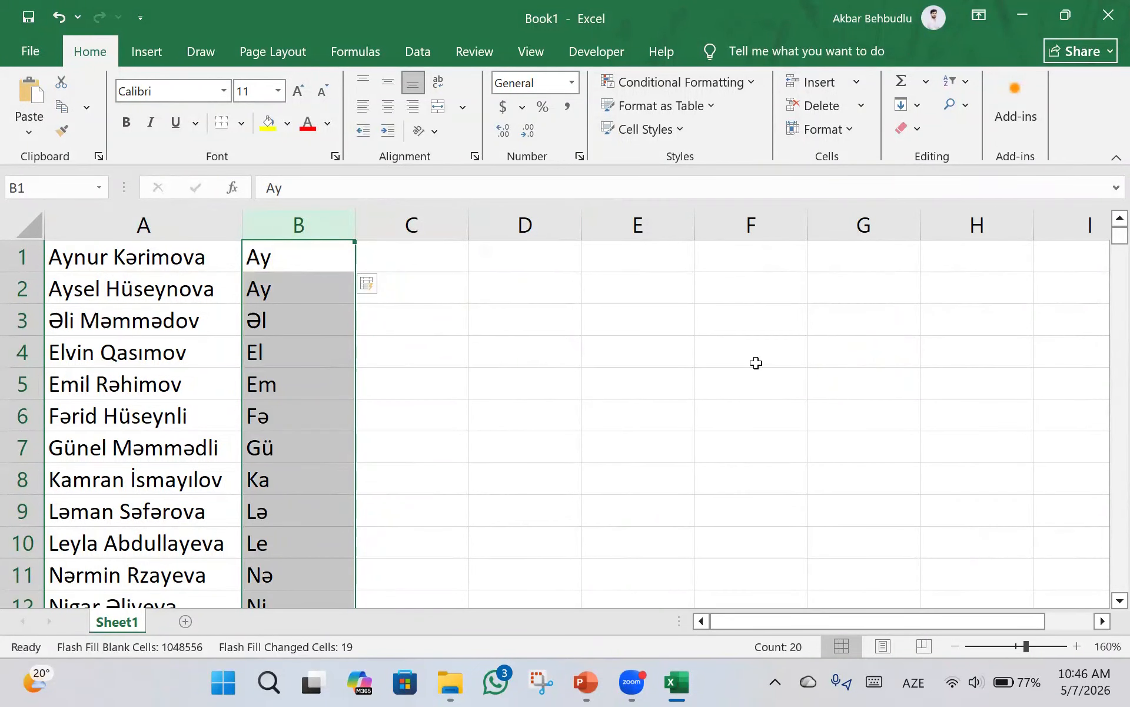
pyautogui.scroll(-8, 296, 310)
pyautogui.scroll(2, 306, 330)
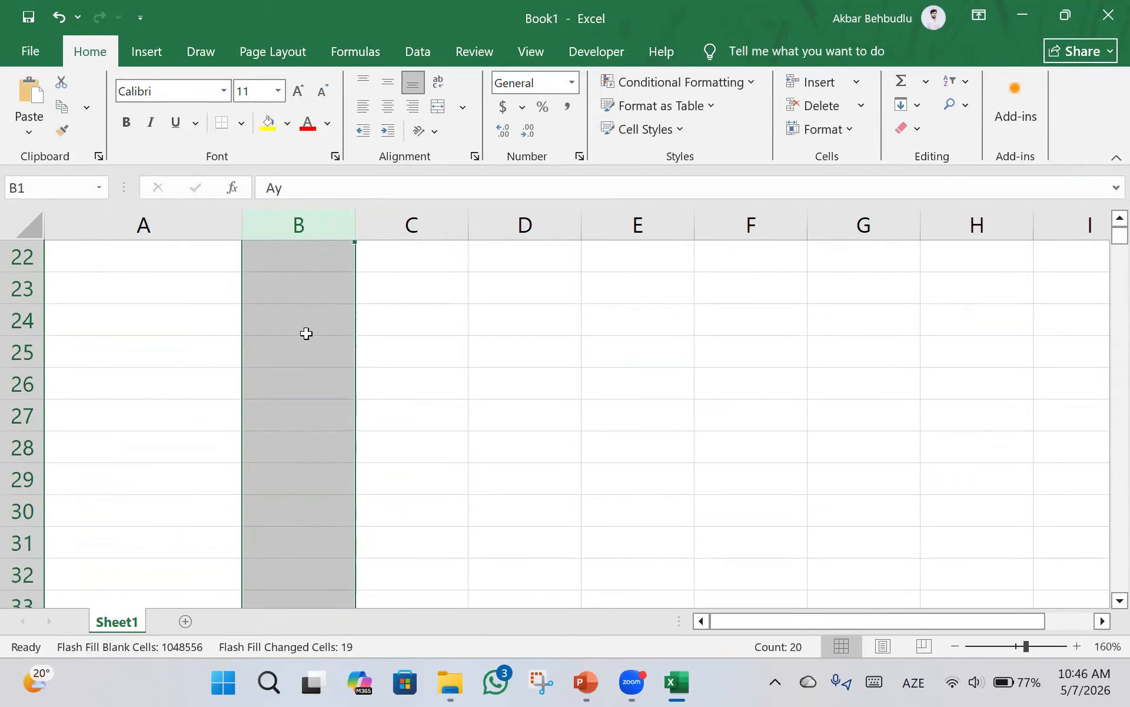
pyautogui.scroll(6, 335, 394)
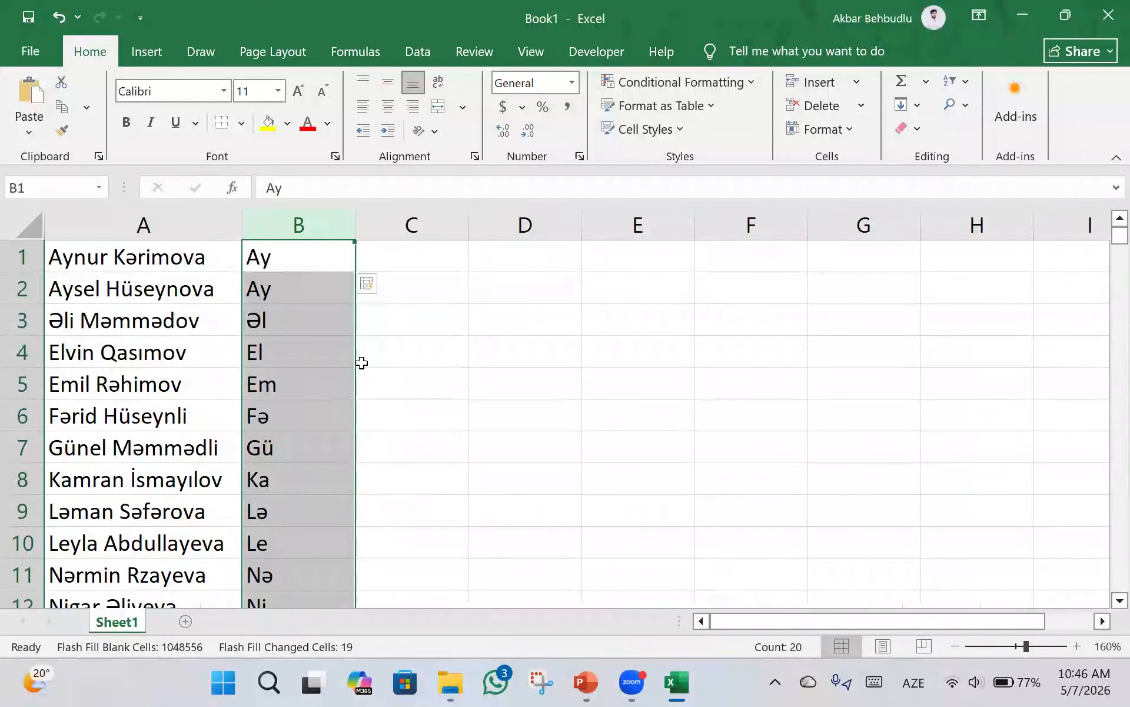
# - Delete the two-letter results in column B and the names in A1:A20
pyautogui.press('Delete')
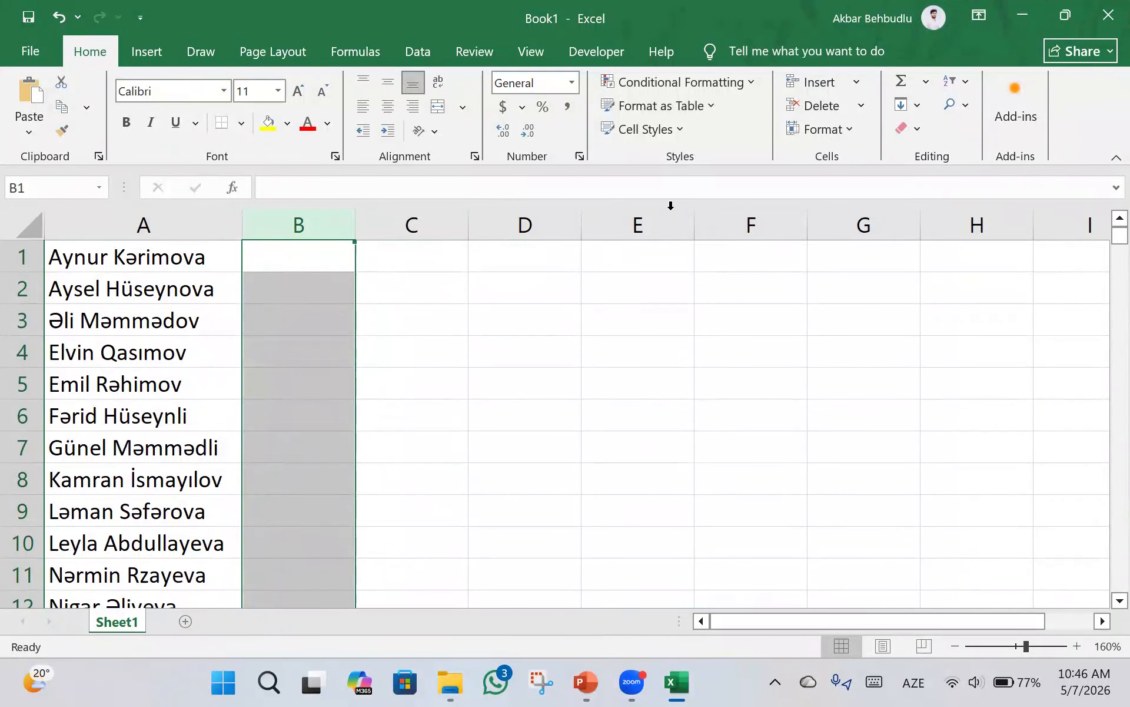
pyautogui.click(920, 106)
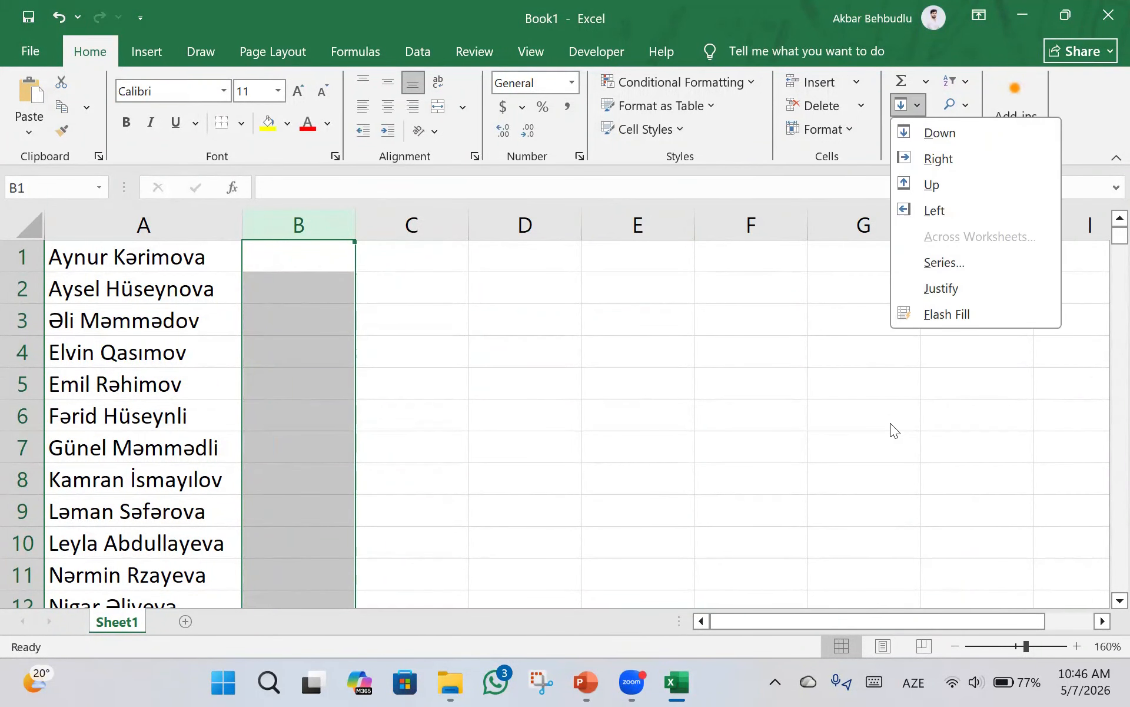
pyautogui.click(830, 445)
pyautogui.click(404, 366)
pyautogui.moveTo(141, 255); pyautogui.dragTo(187, 573)
pyautogui.press('Delete')
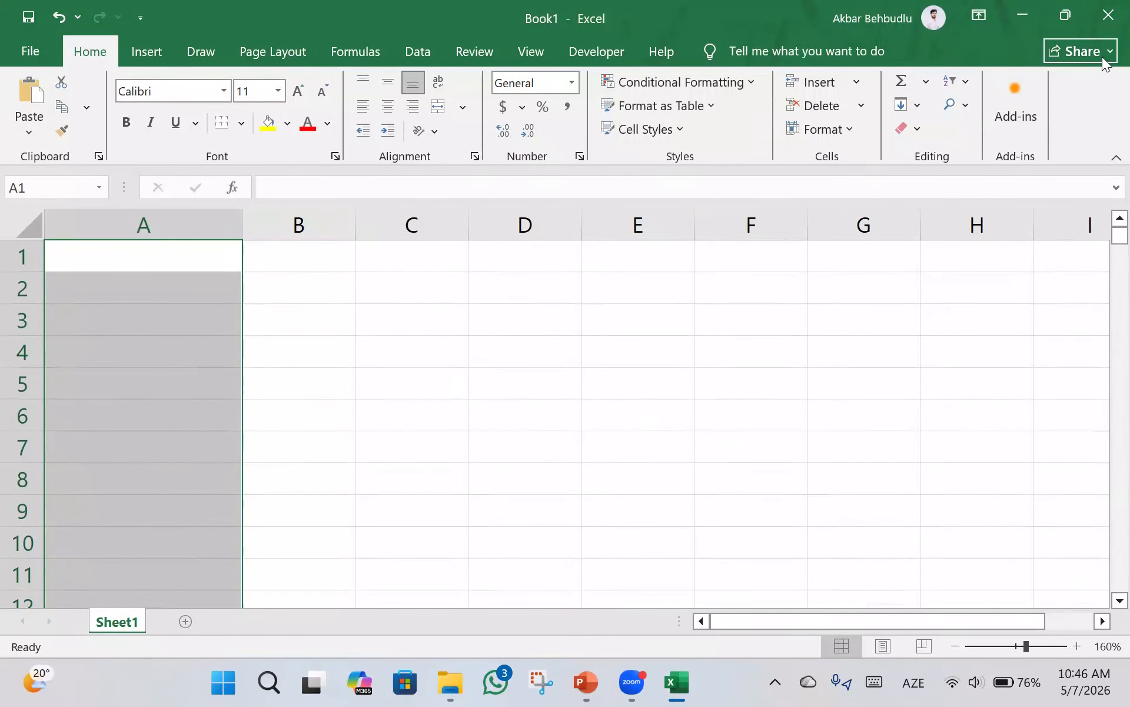